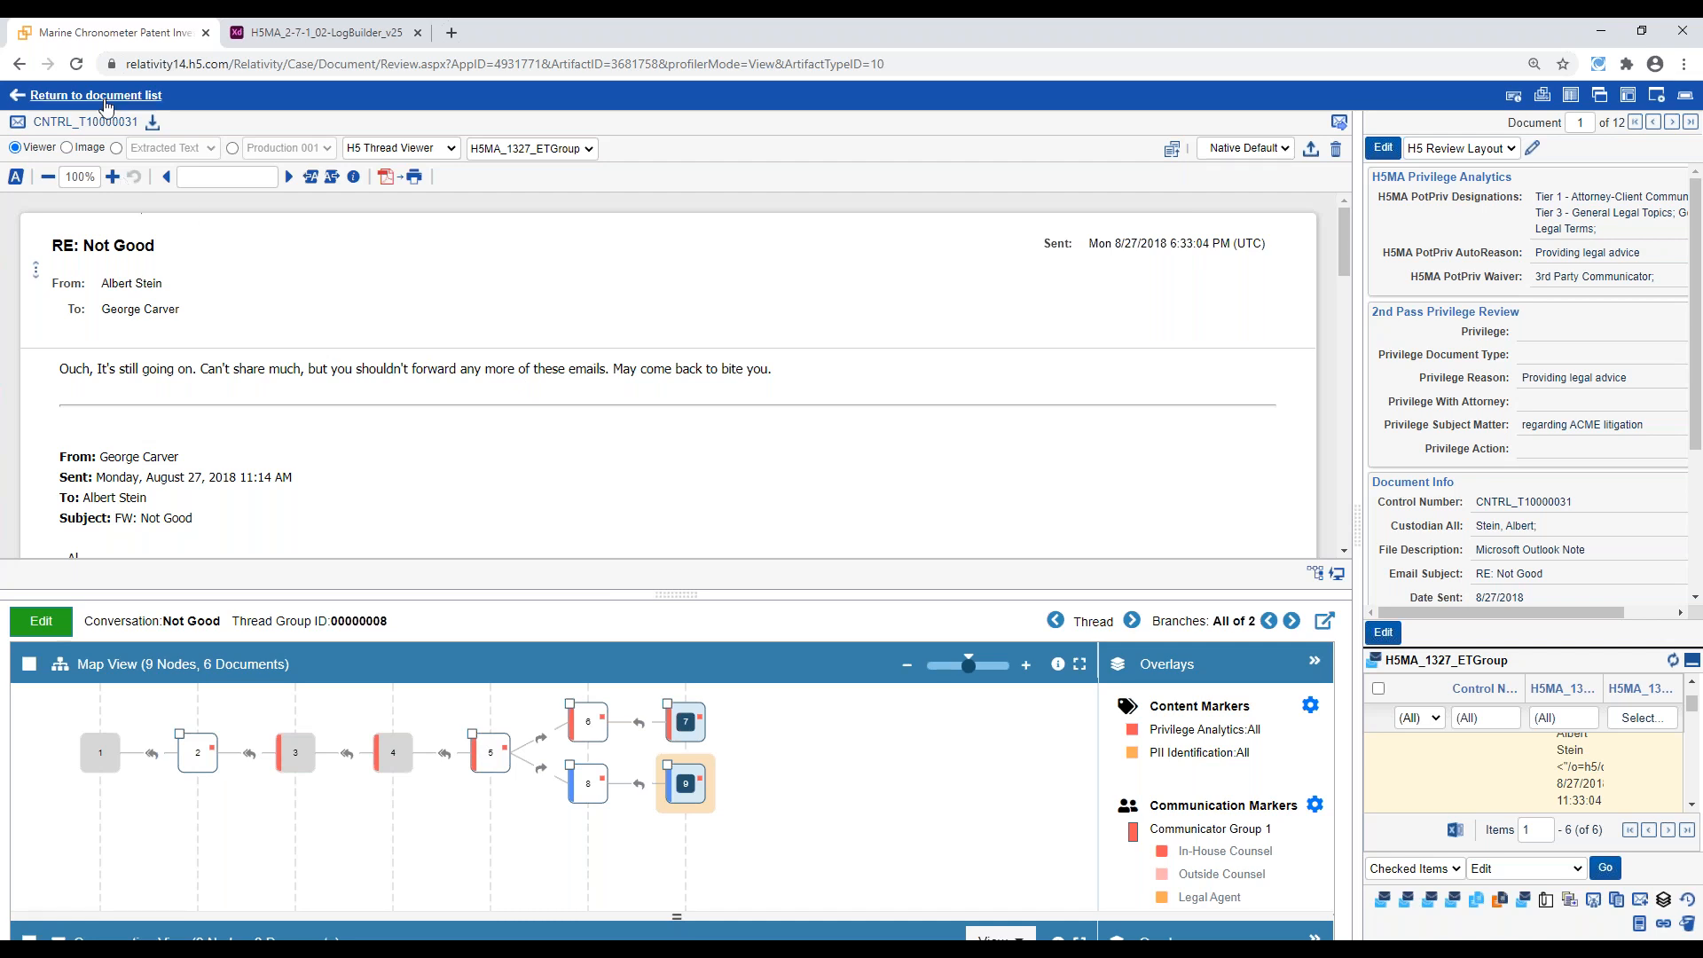
# Leave the reviewed document, open the H5 Matter Analytics sets, and inspect the component algorithms of the Relationship Analytics set
pyautogui.click(108, 99)
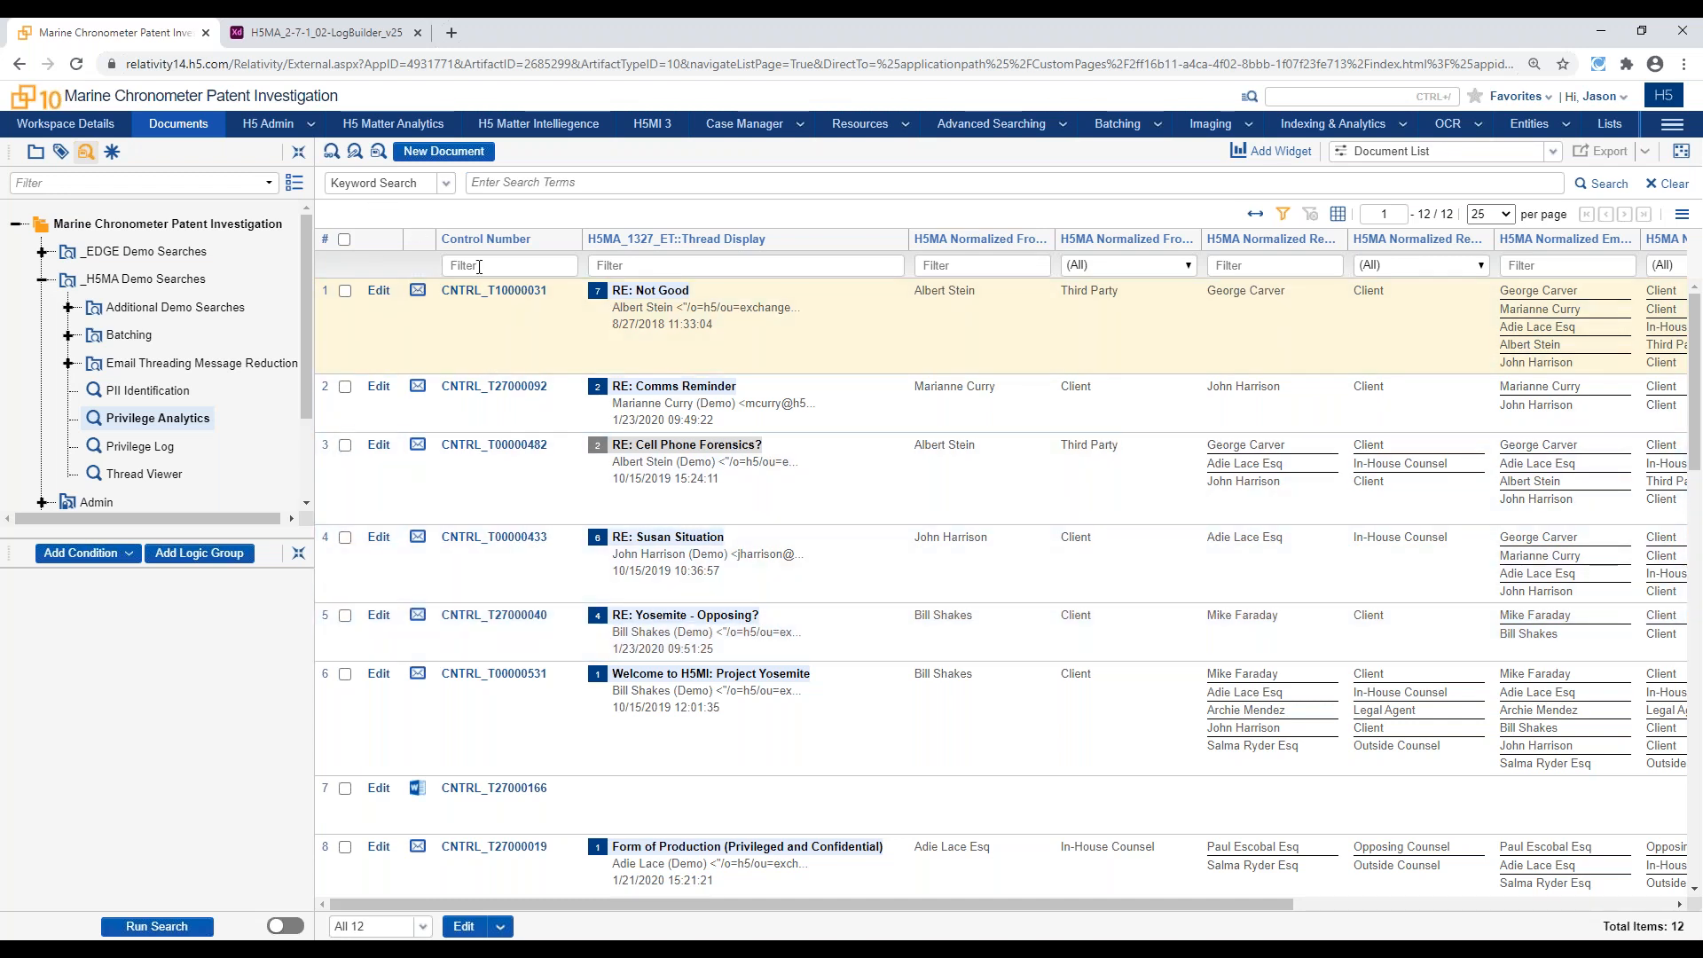
pyautogui.click(377, 125)
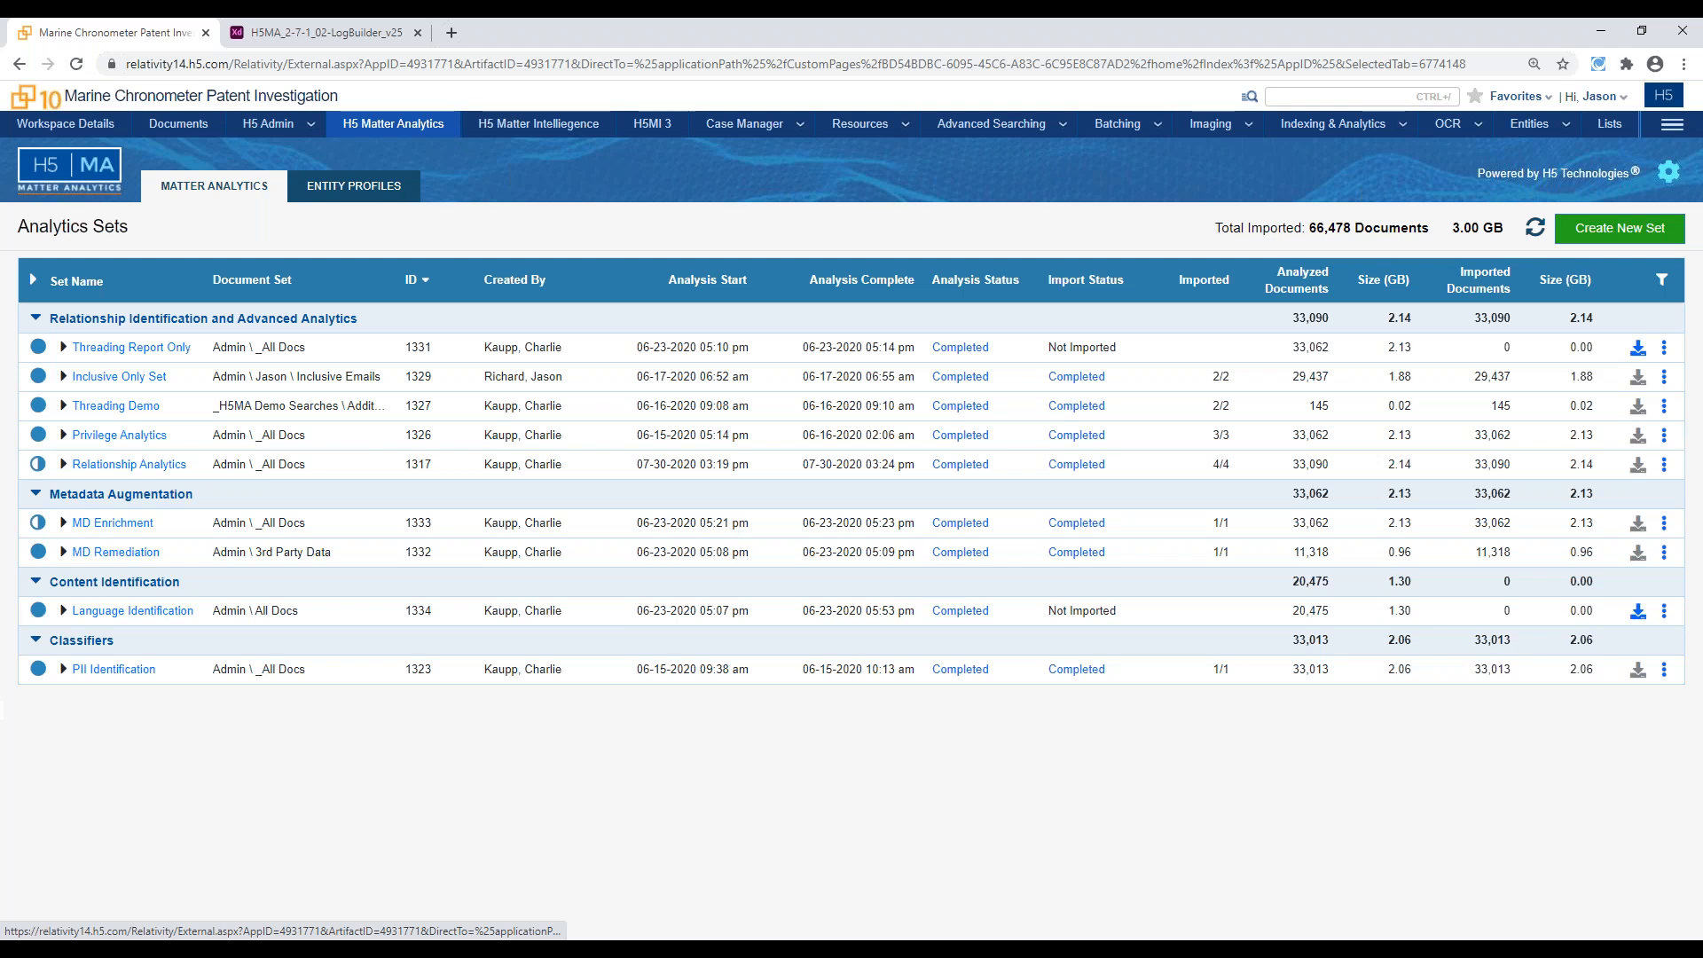
pyautogui.click(63, 464)
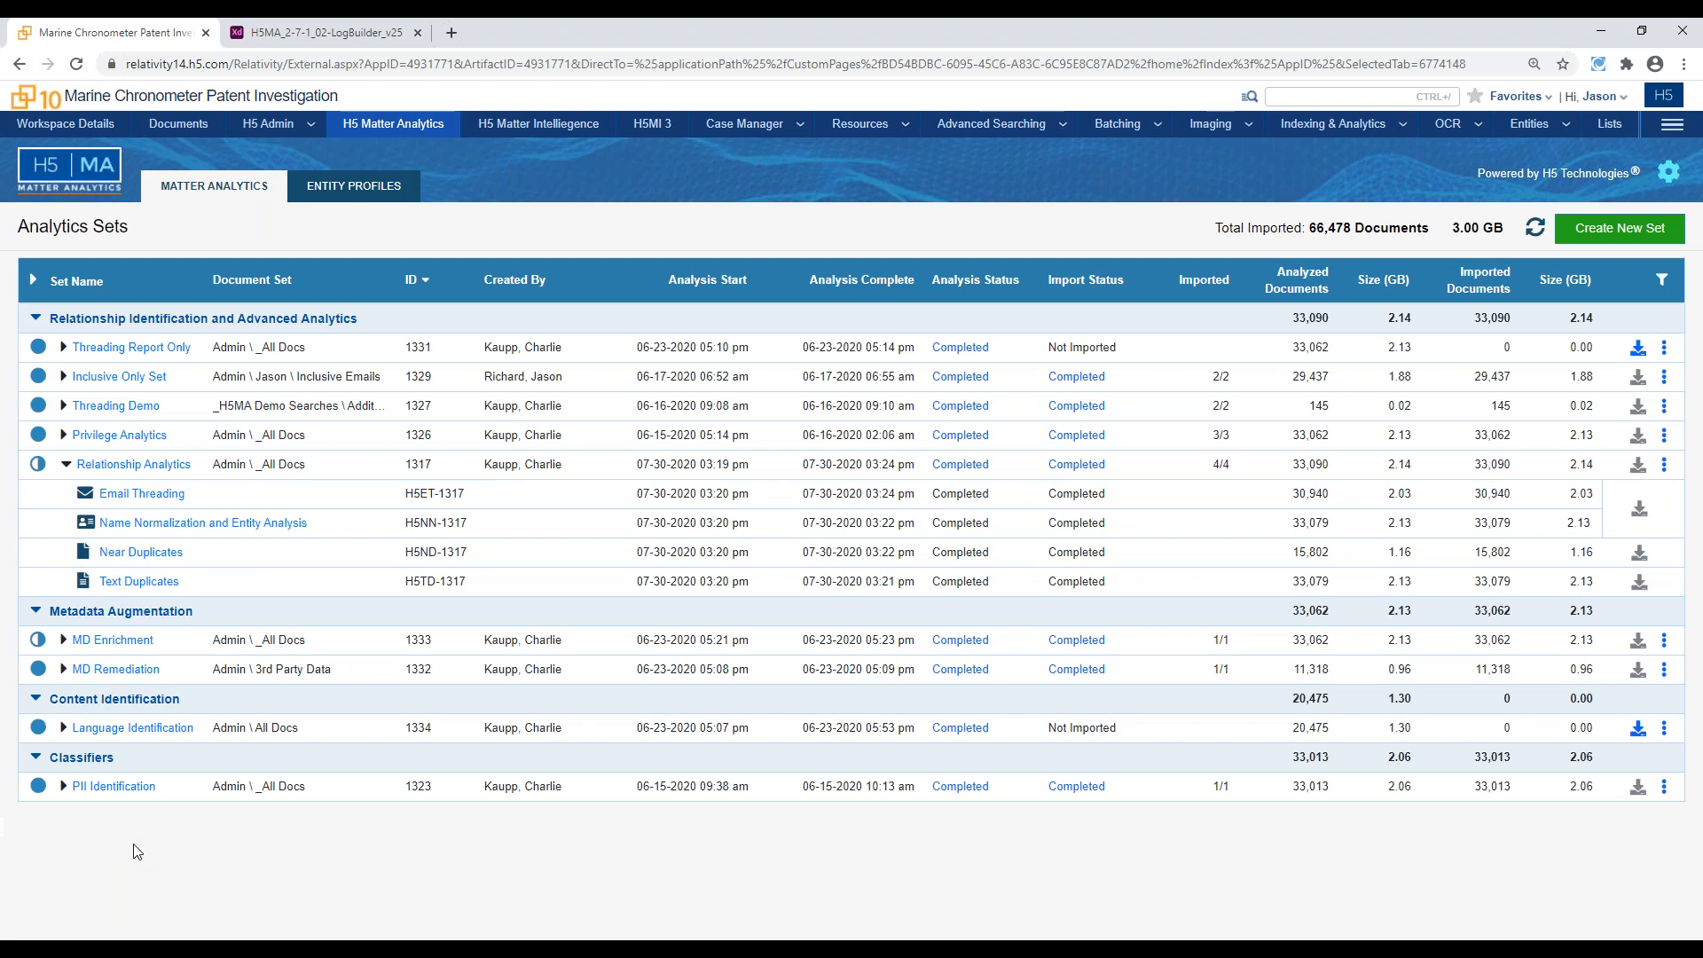
pyautogui.click(66, 465)
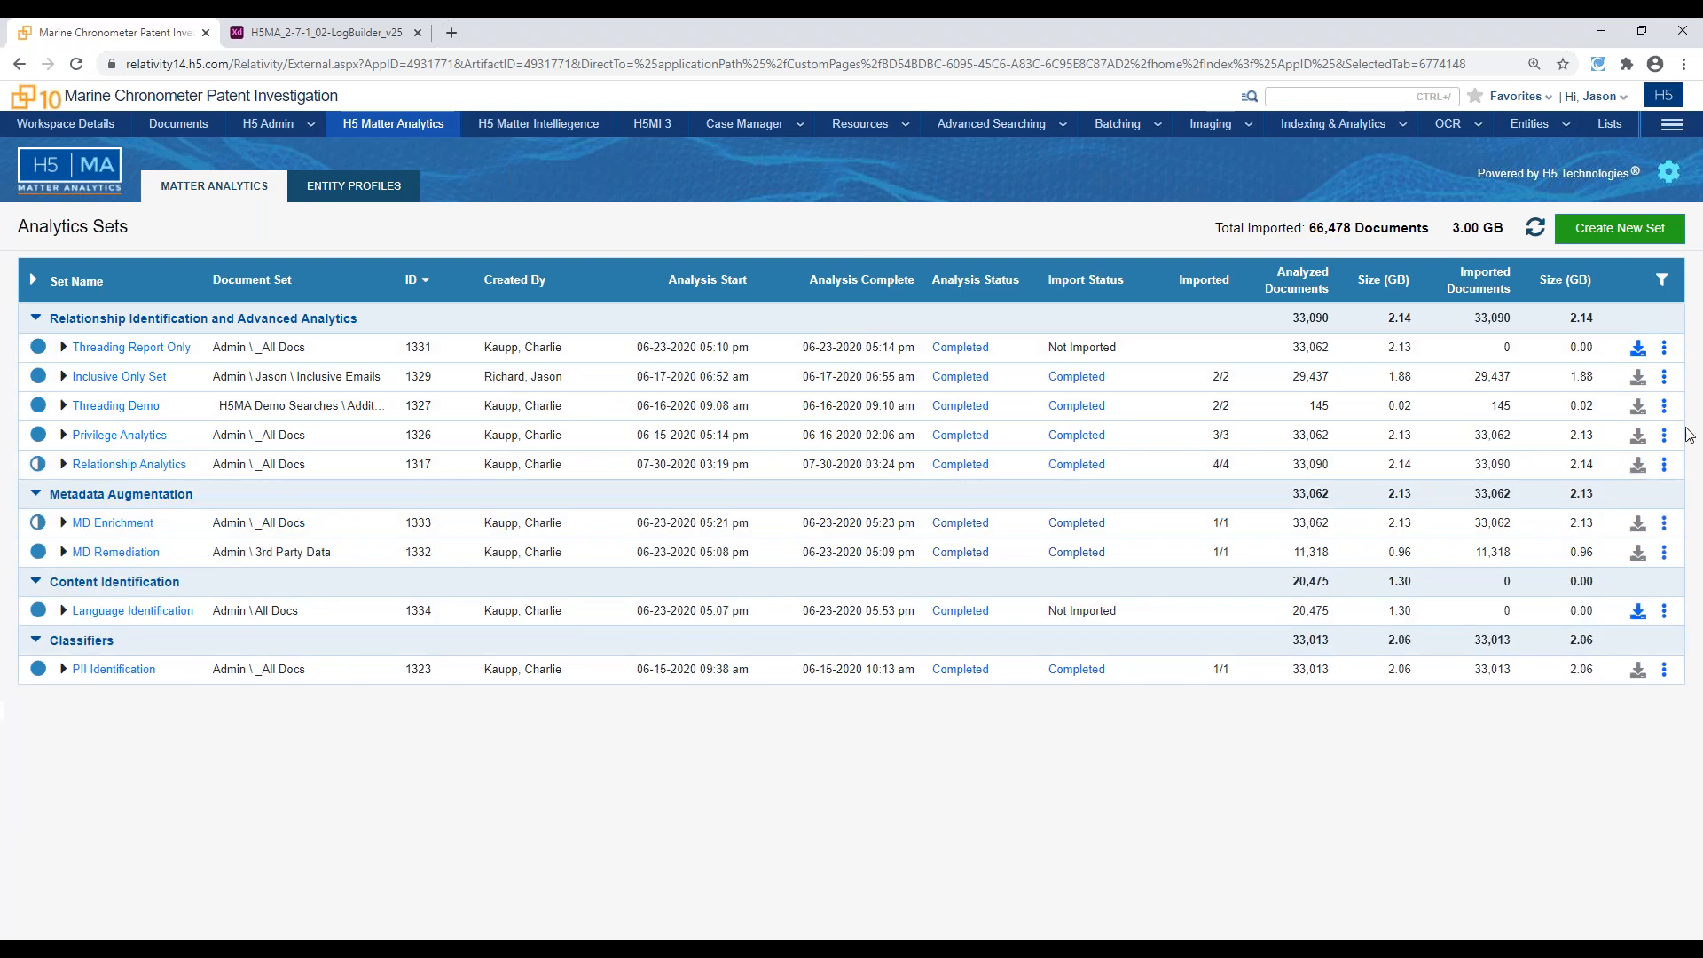
# Create a new analytics set named "Name Normalization for Priv" and choose _H5_Reviewer_Data as its document set
pyautogui.click(1681, 241)
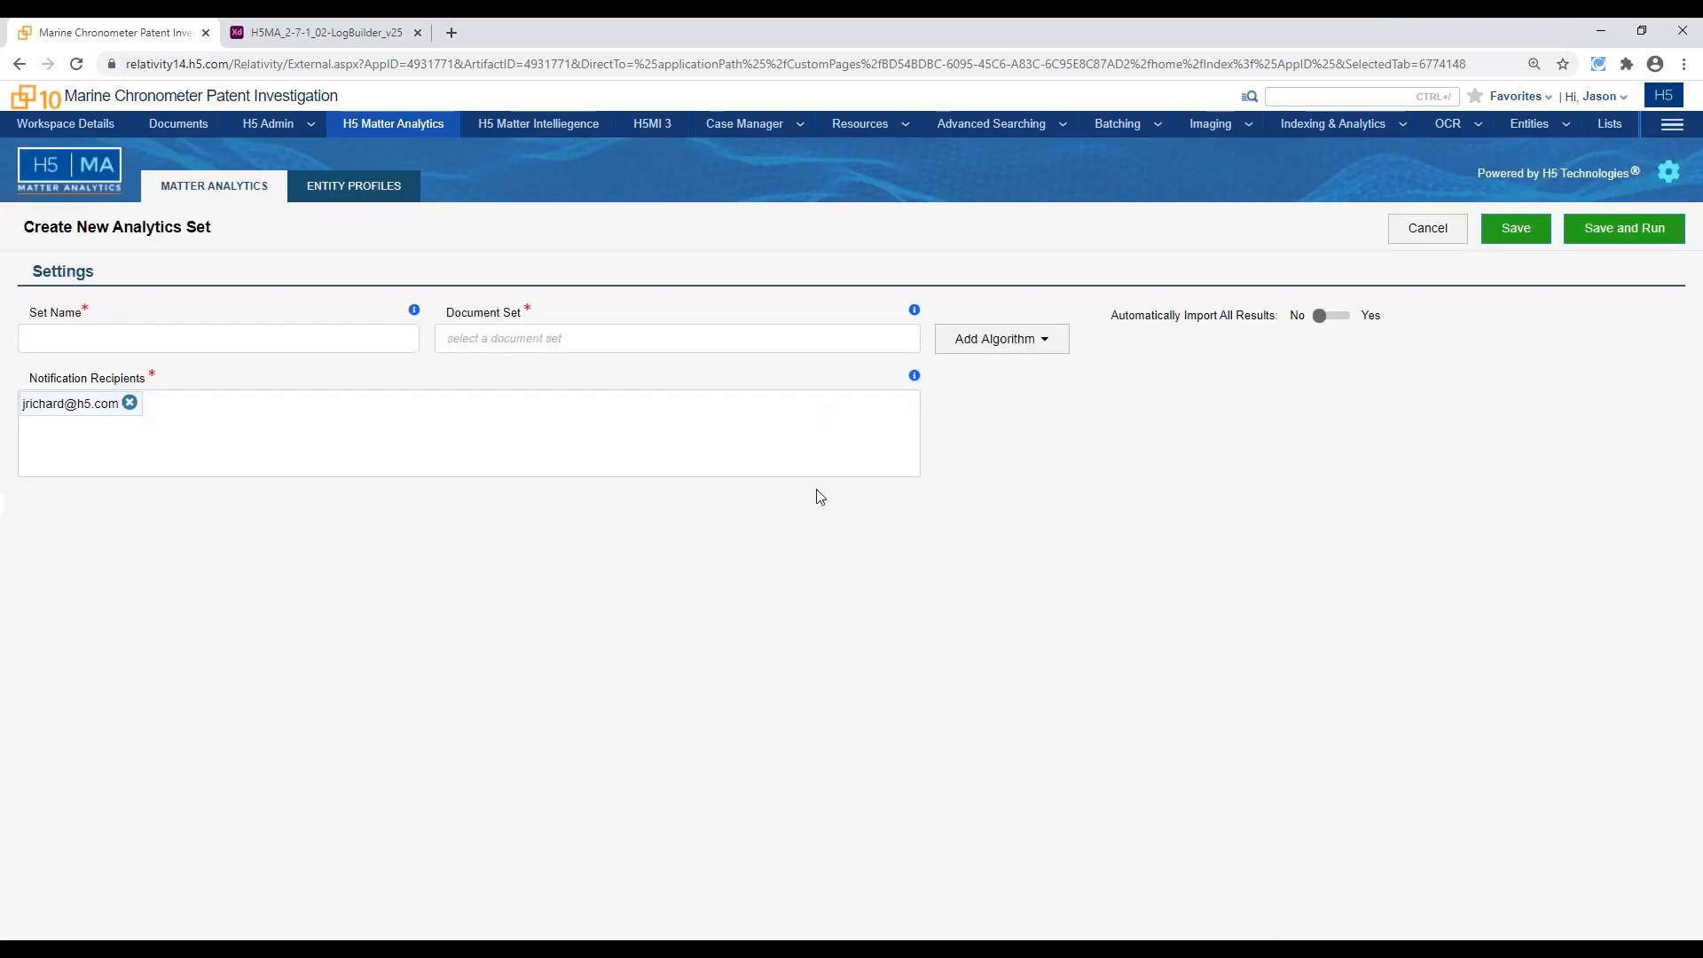
pyautogui.click(266, 328)
pyautogui.write('Name Nor')
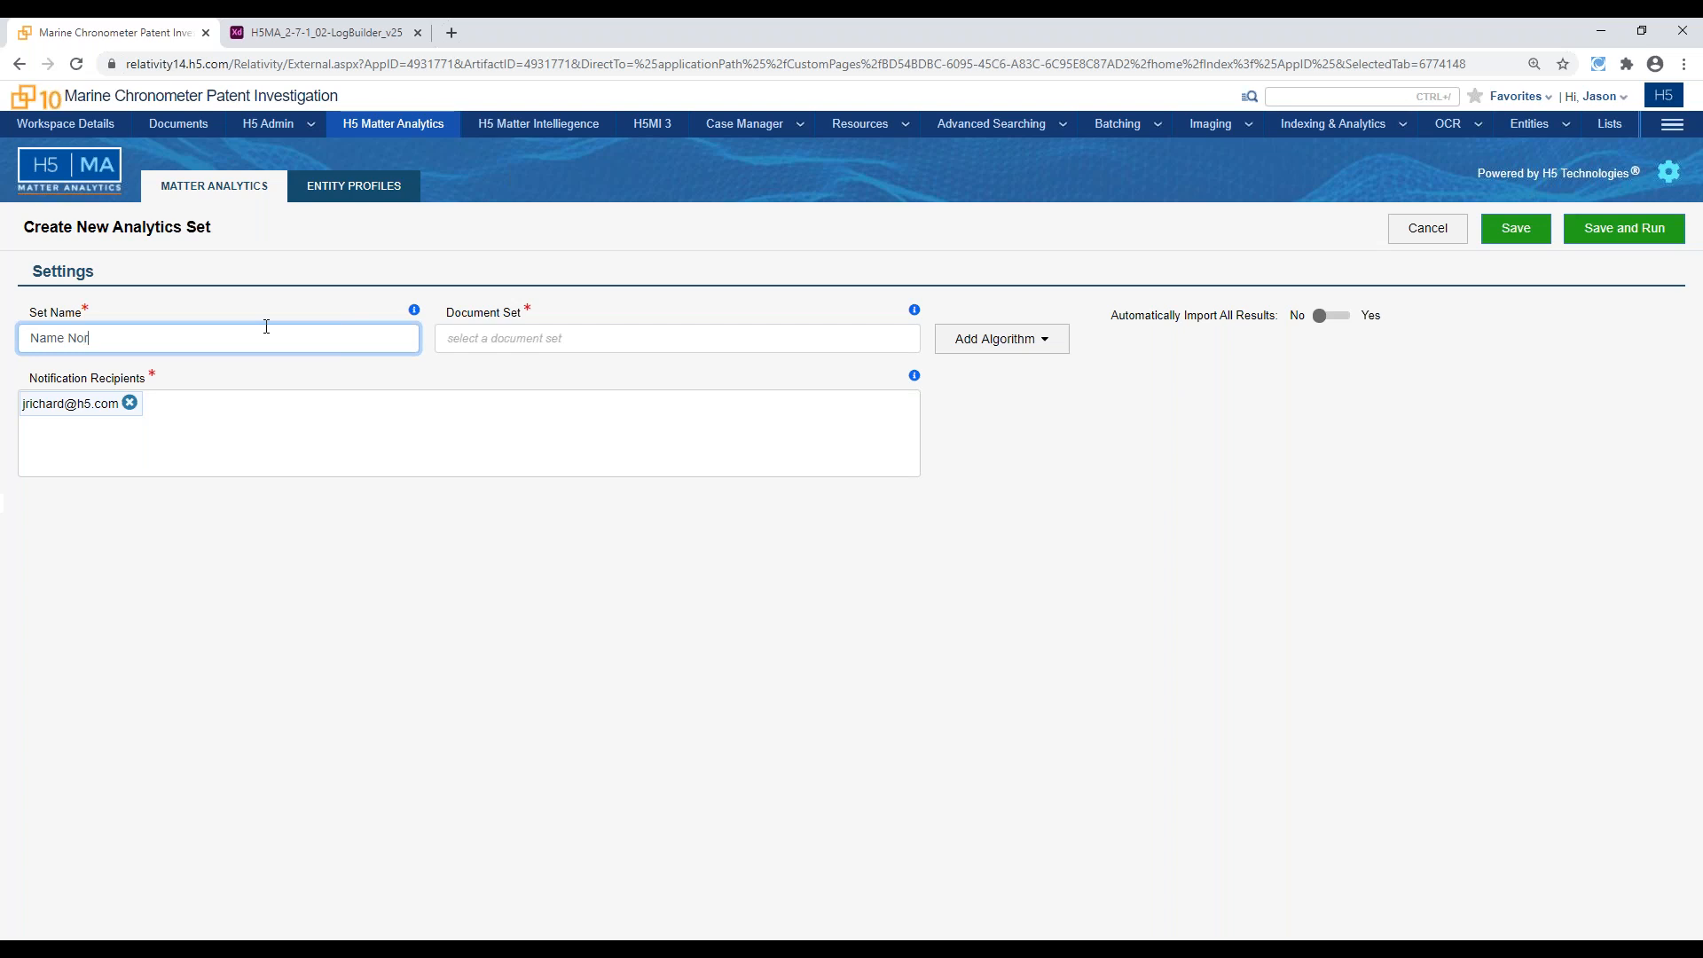
pyautogui.write('malization for Priv')
pyautogui.click(556, 331)
pyautogui.moveTo(511, 401); pyautogui.dragTo(514, 413)
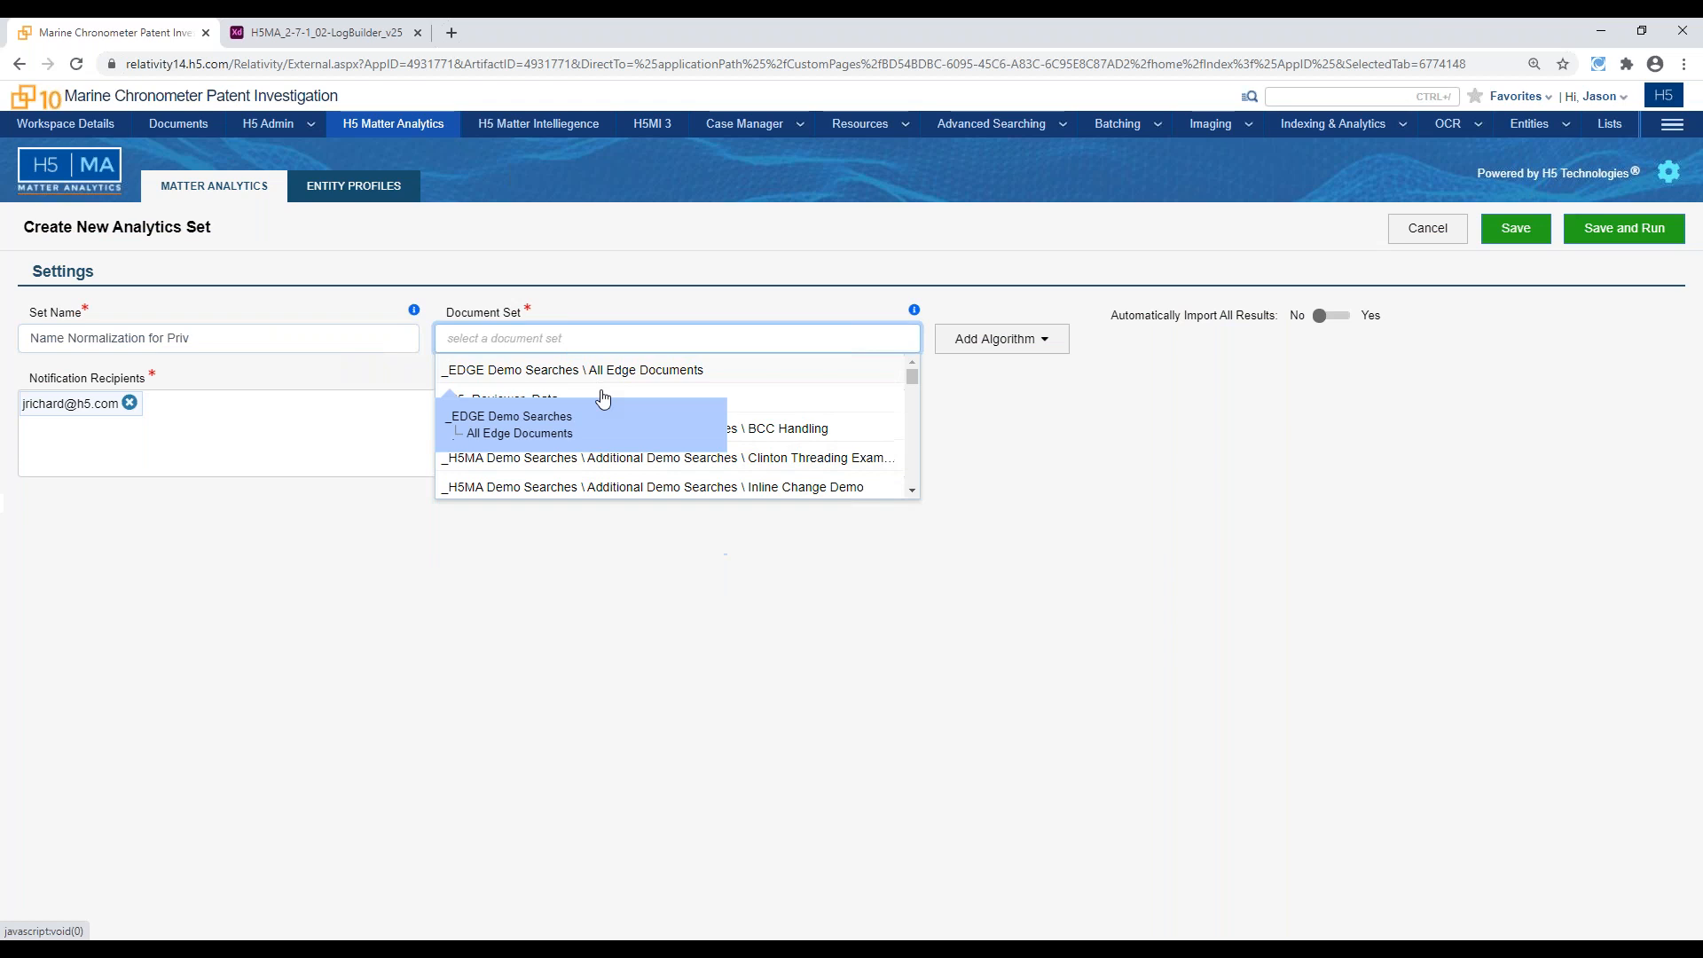
pyautogui.click(707, 399)
# Add the Name Normalization and Entity Analysis algorithm to the set and review its Normalized Email Participants (All) field option
pyautogui.click(1046, 349)
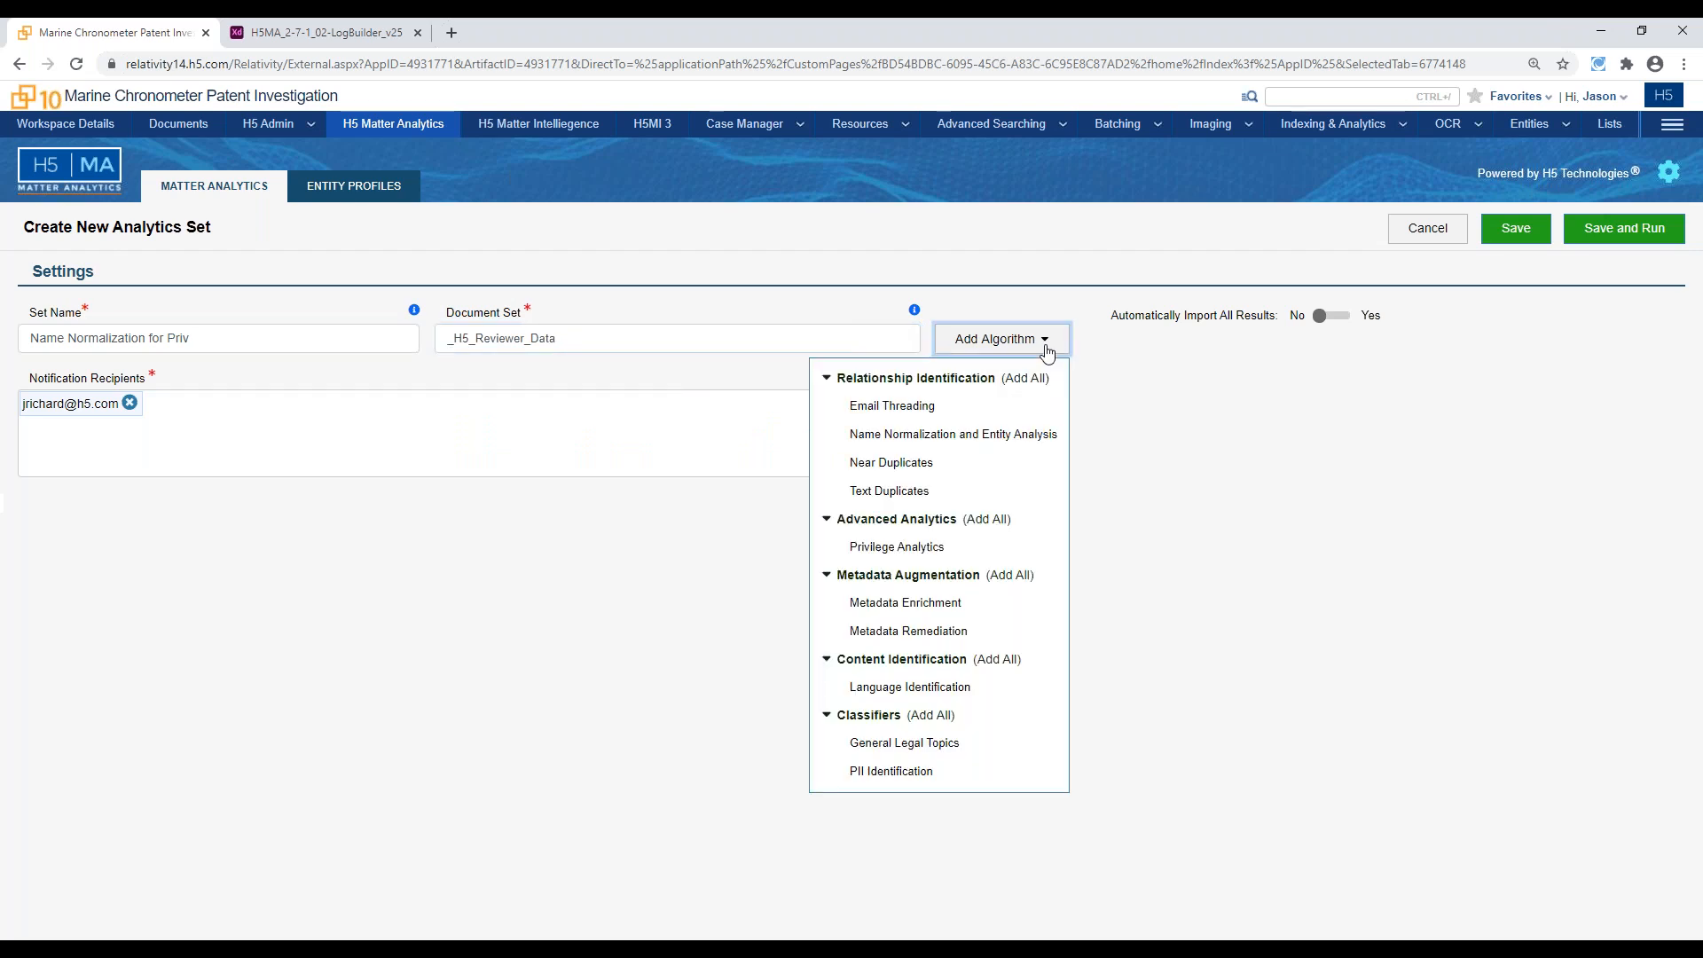
pyautogui.click(1023, 436)
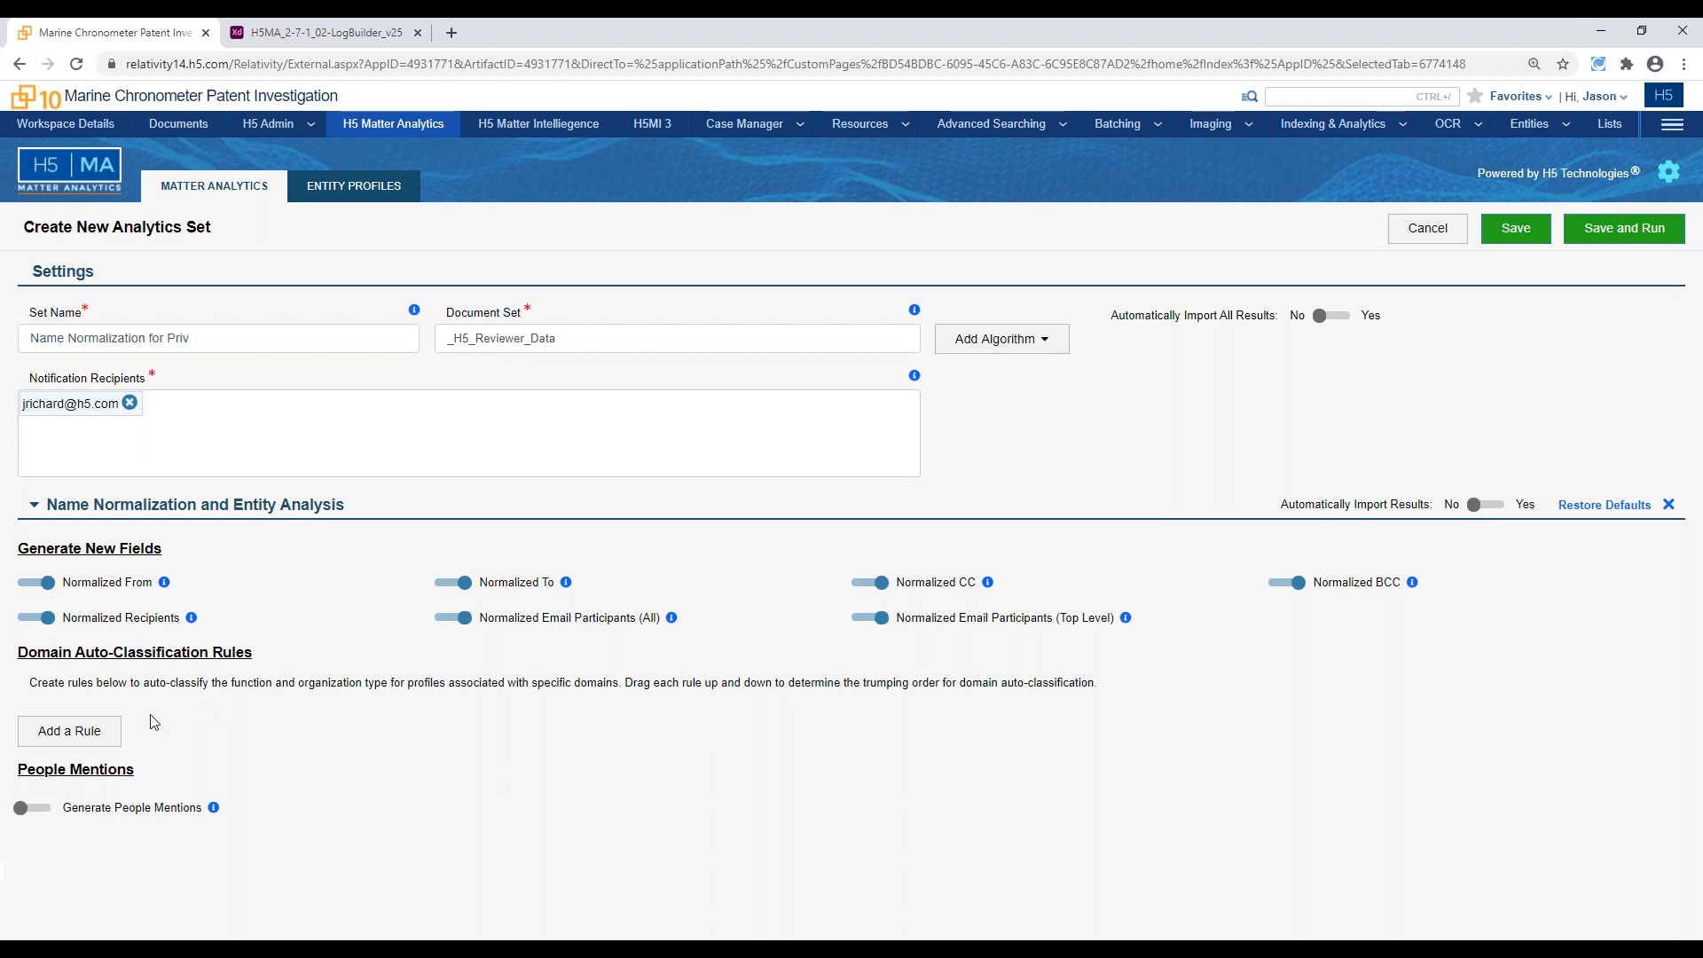
pyautogui.moveTo(481, 617); pyautogui.dragTo(652, 620)
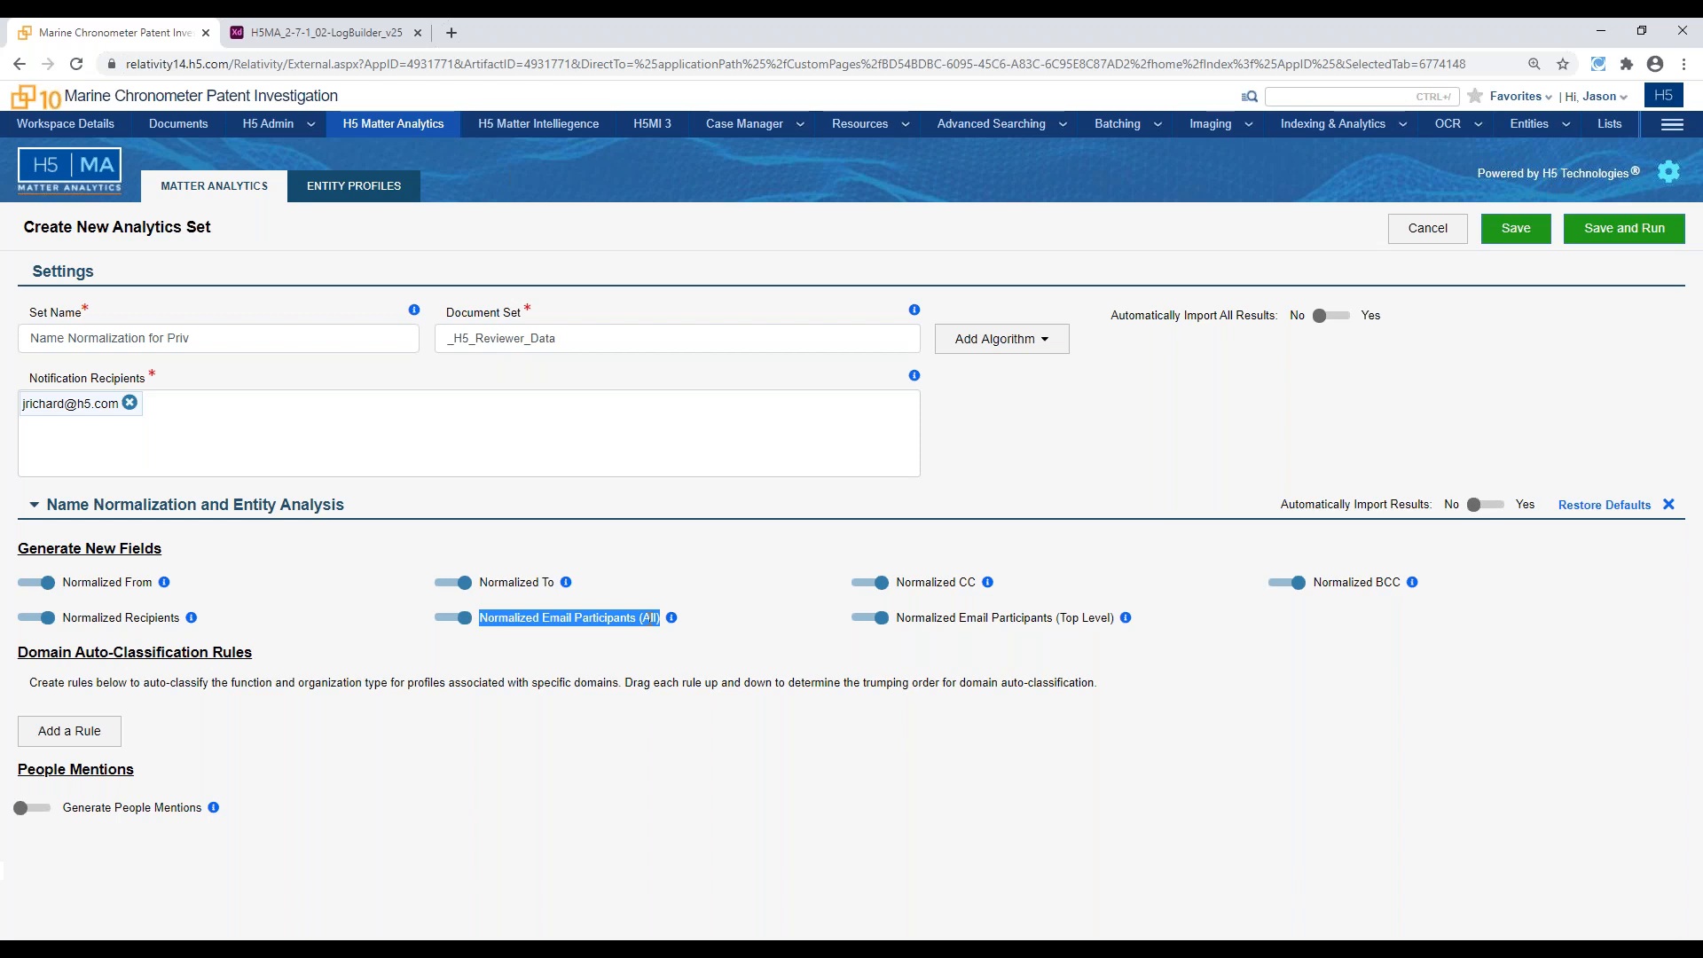
pyautogui.click(568, 685)
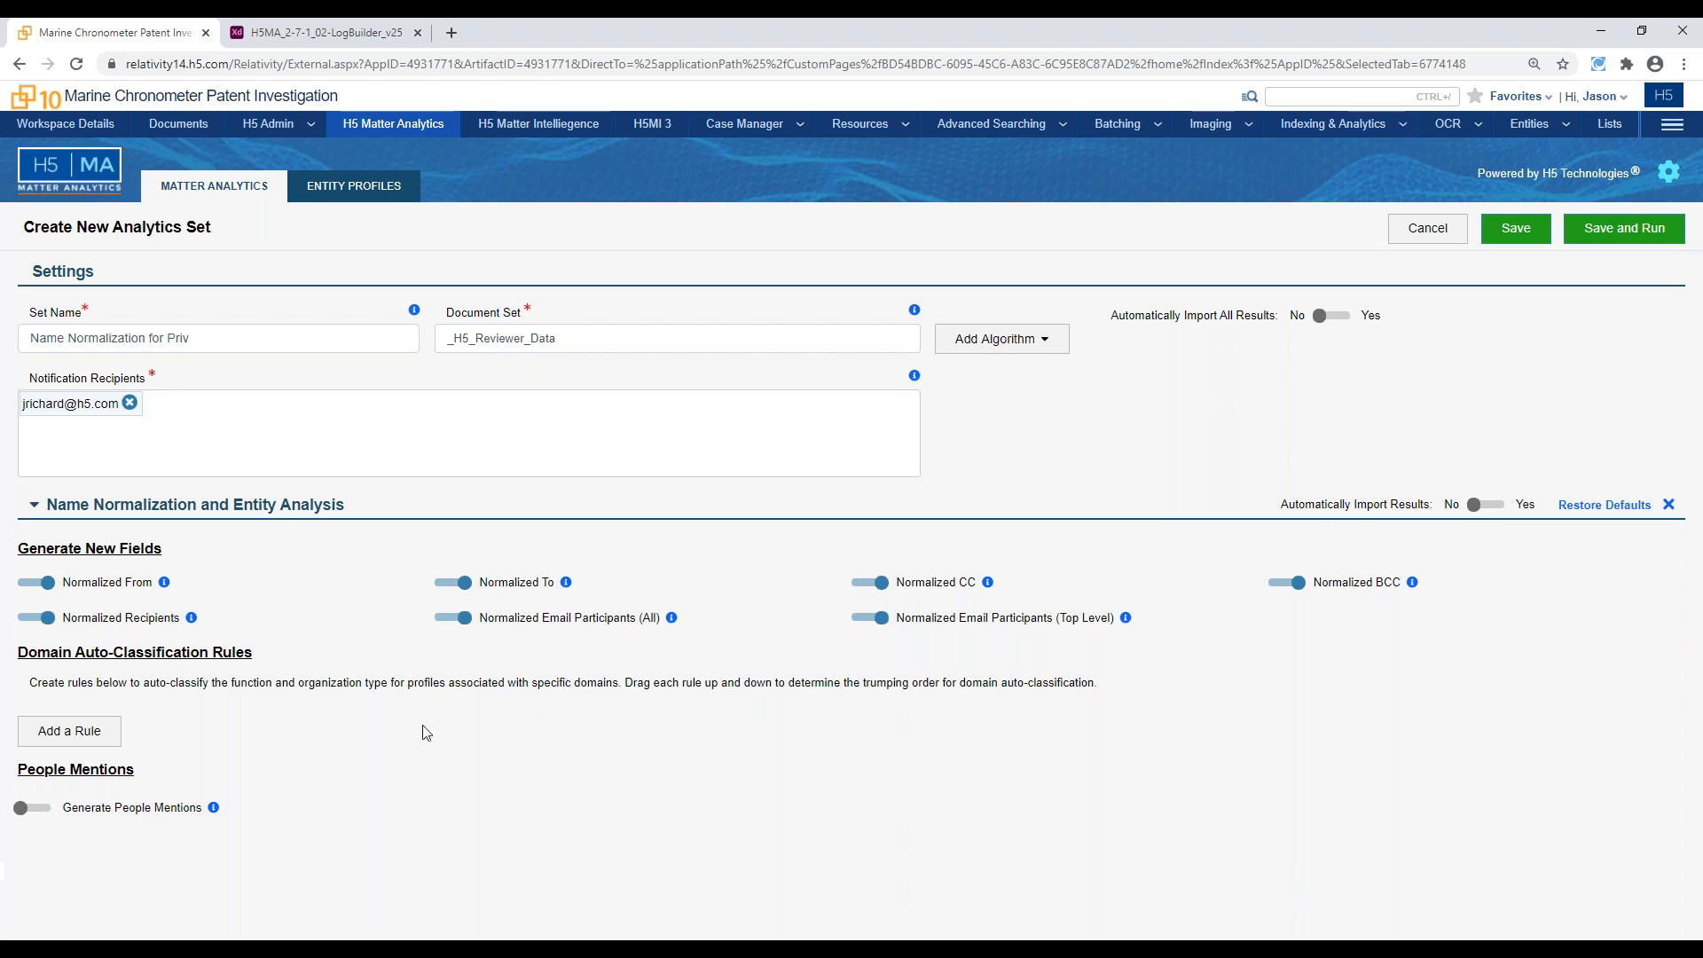
# Add a domain auto-classification rule that assigns the Client function to the domain h5.com
pyautogui.click(110, 738)
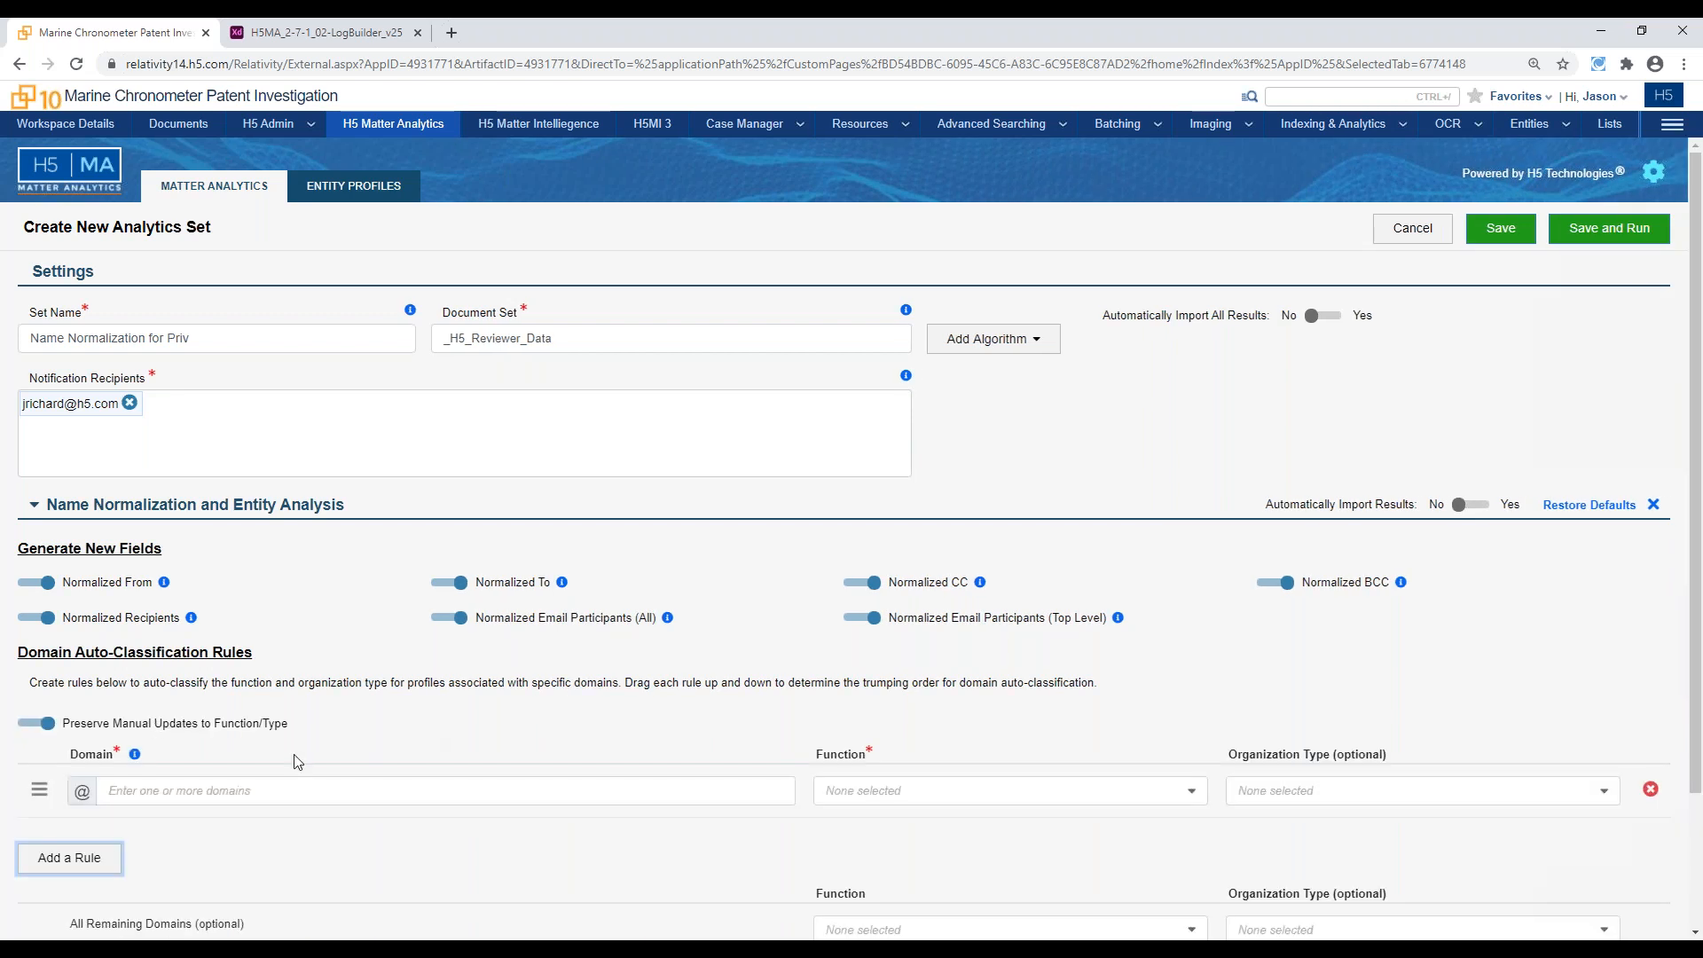
pyautogui.scroll(-1, 295, 763)
pyautogui.scroll(-1, 295, 763)
pyautogui.click(345, 631)
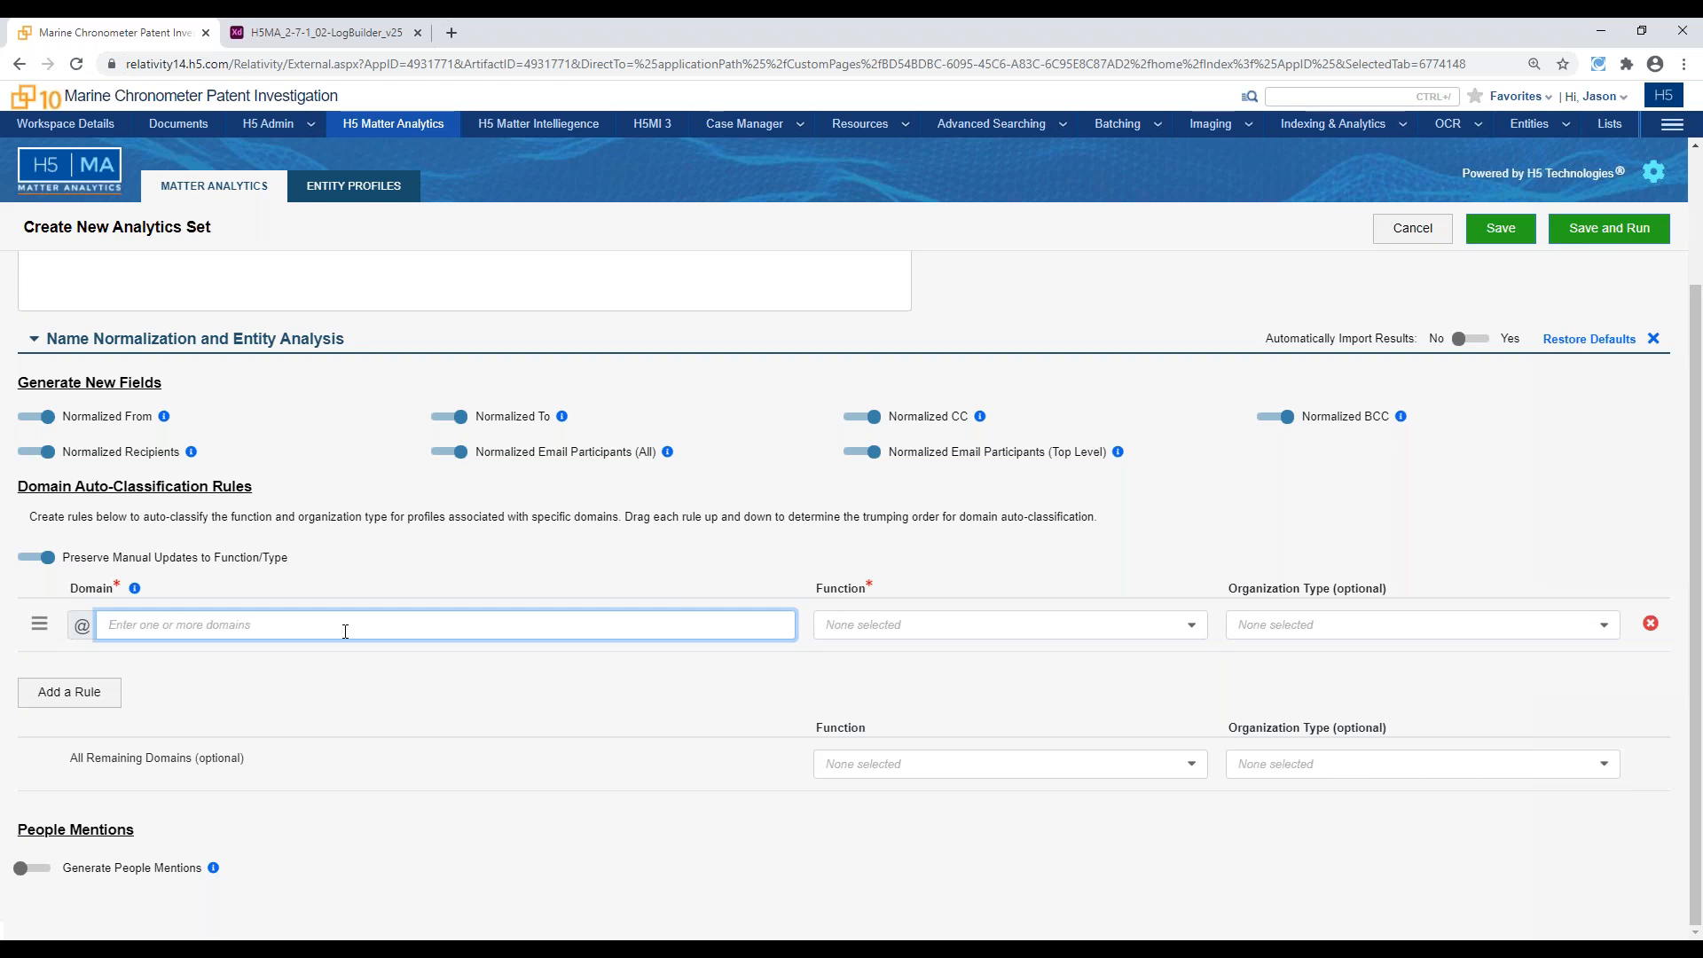
pyautogui.write('h5.com')
pyautogui.click(953, 627)
pyautogui.click(931, 665)
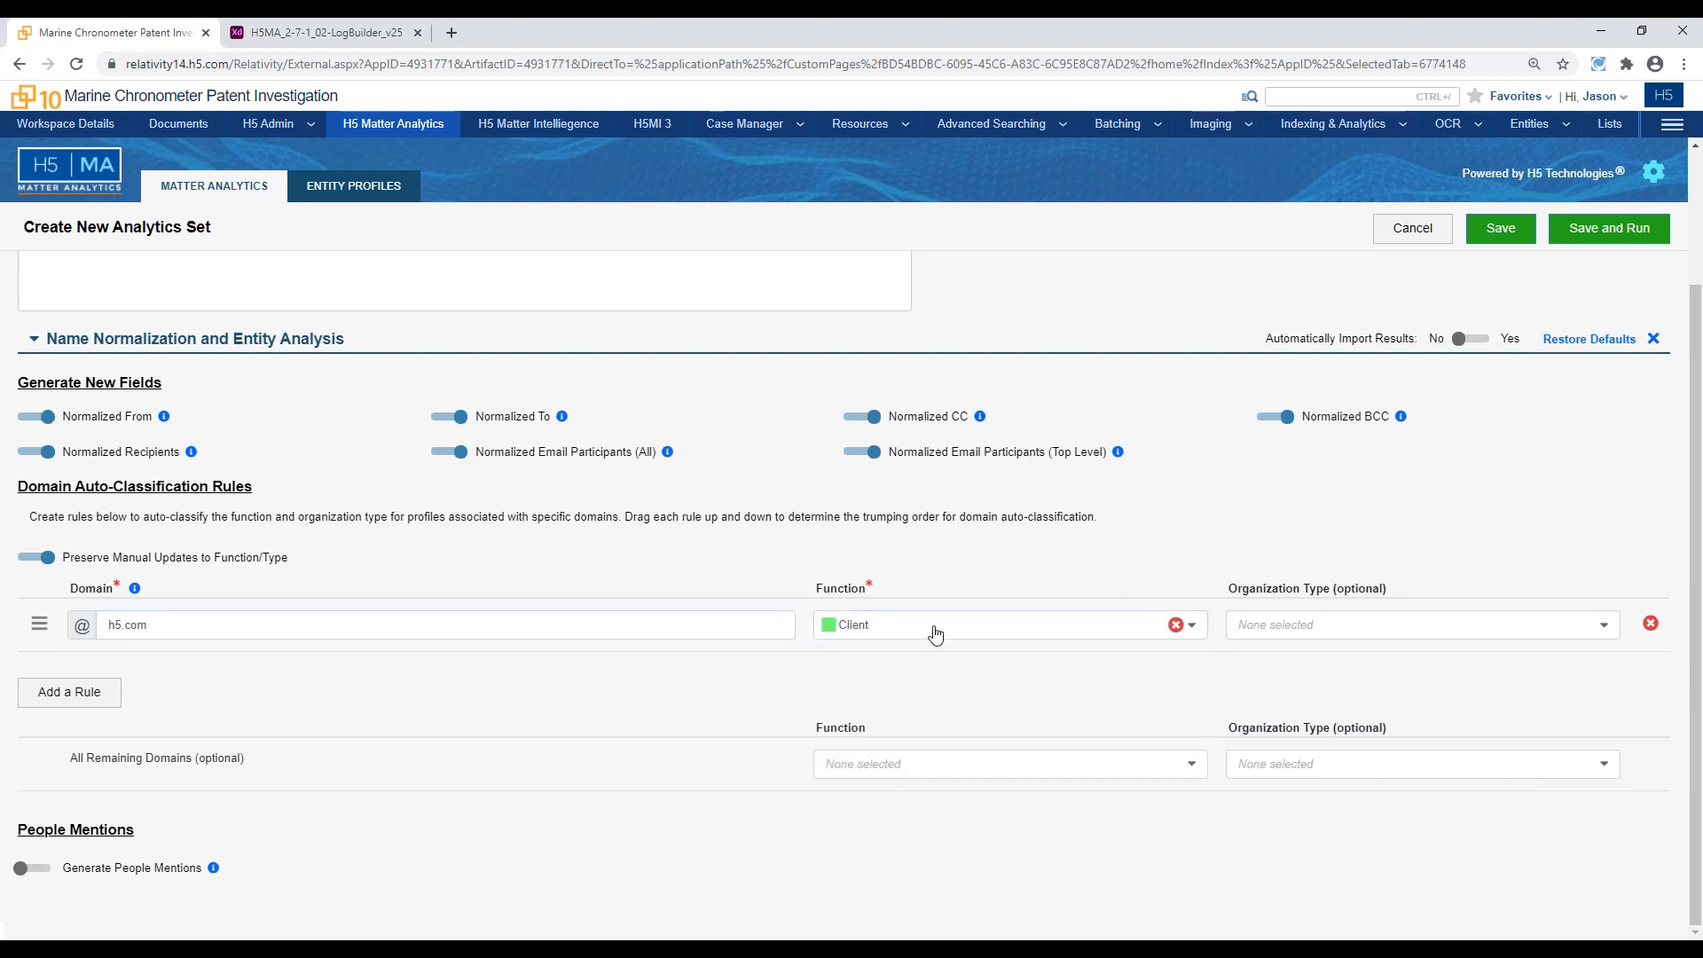
# Add a second domain rule that classifies lawfirm1.com as Outside Counsel
pyautogui.click(72, 701)
pyautogui.click(172, 623)
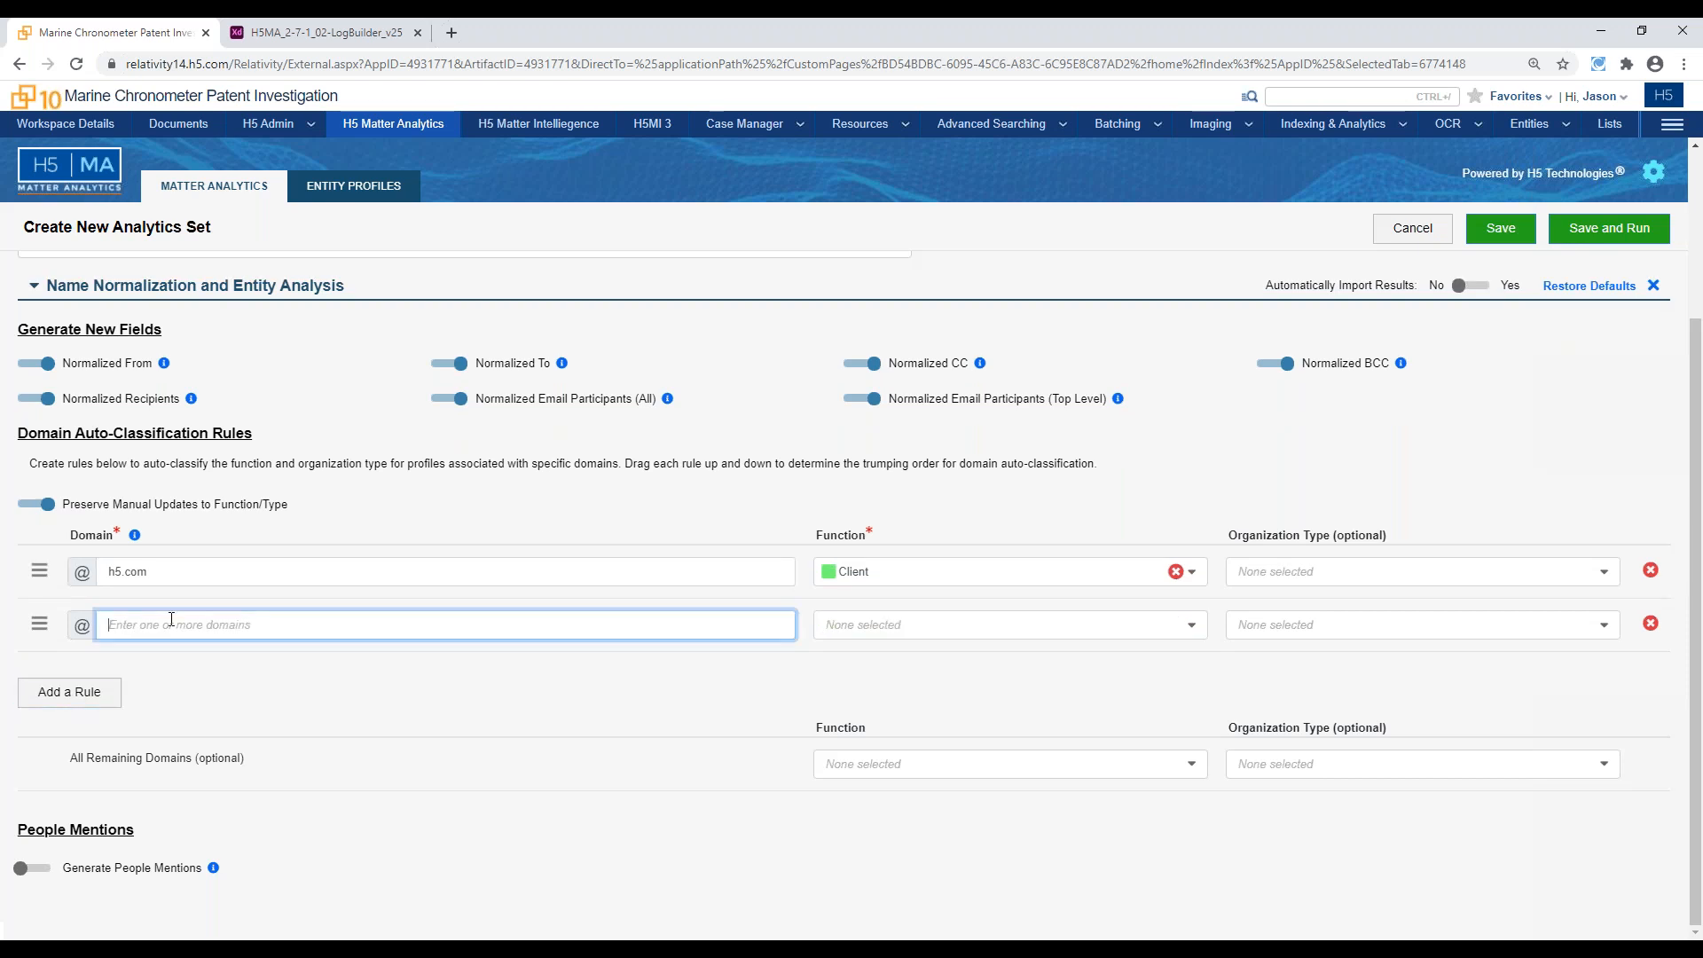
pyautogui.write('lawfirm1.com')
pyautogui.click(850, 628)
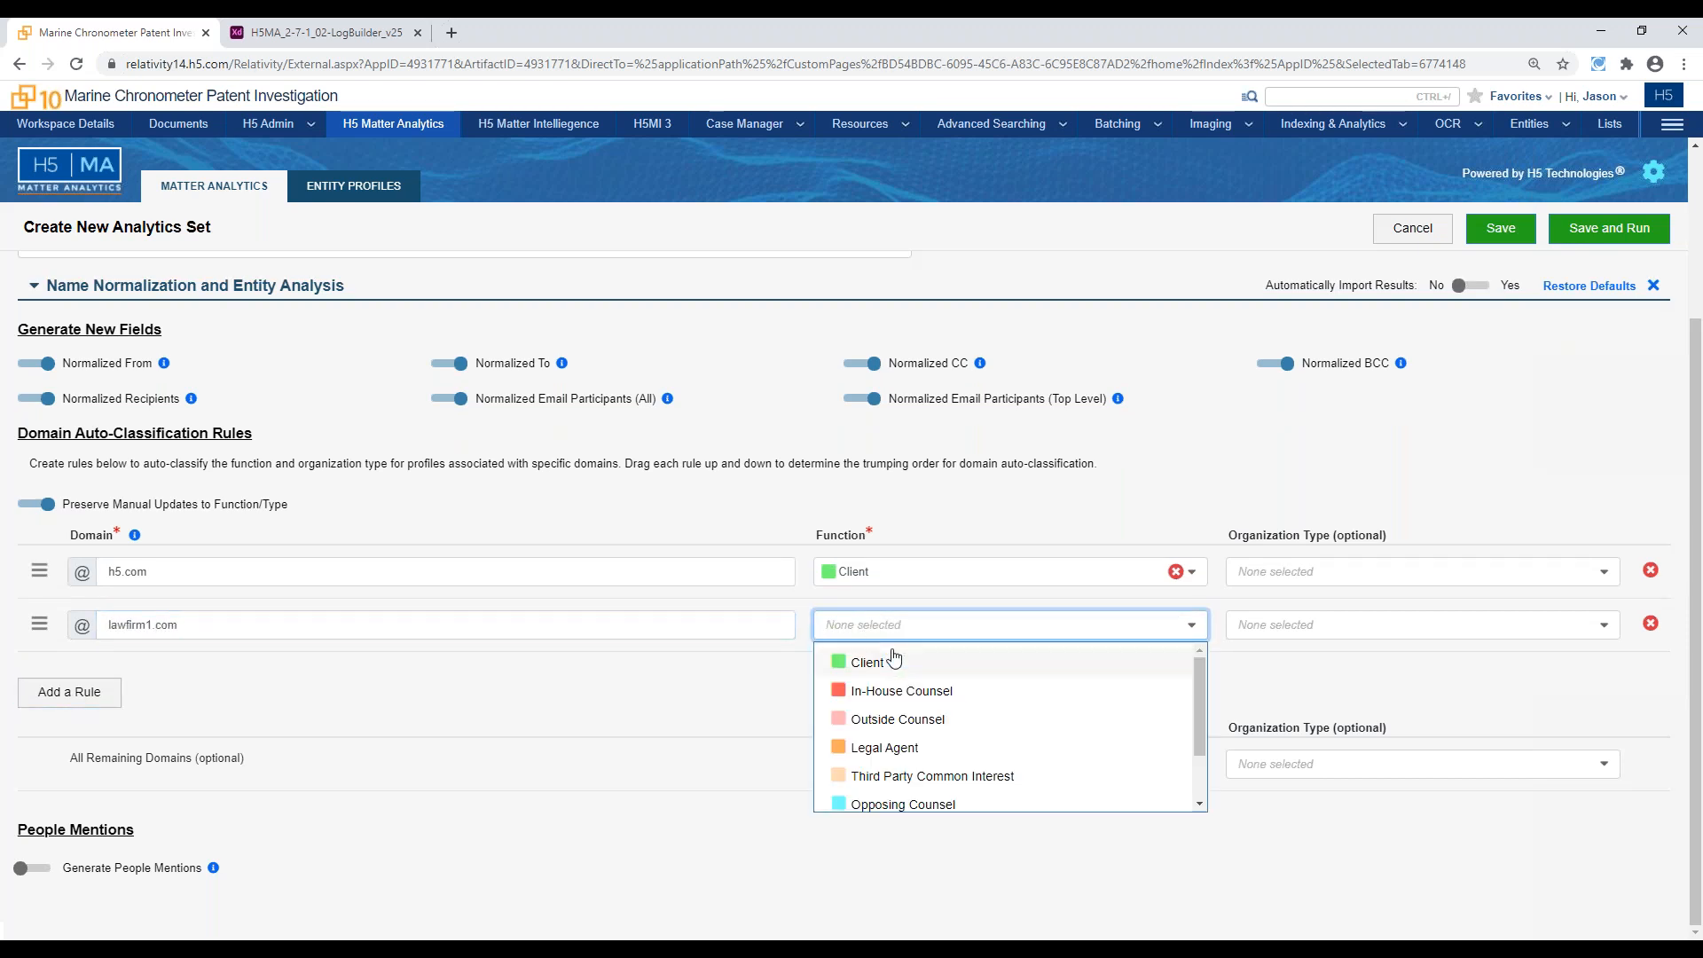
pyautogui.click(892, 721)
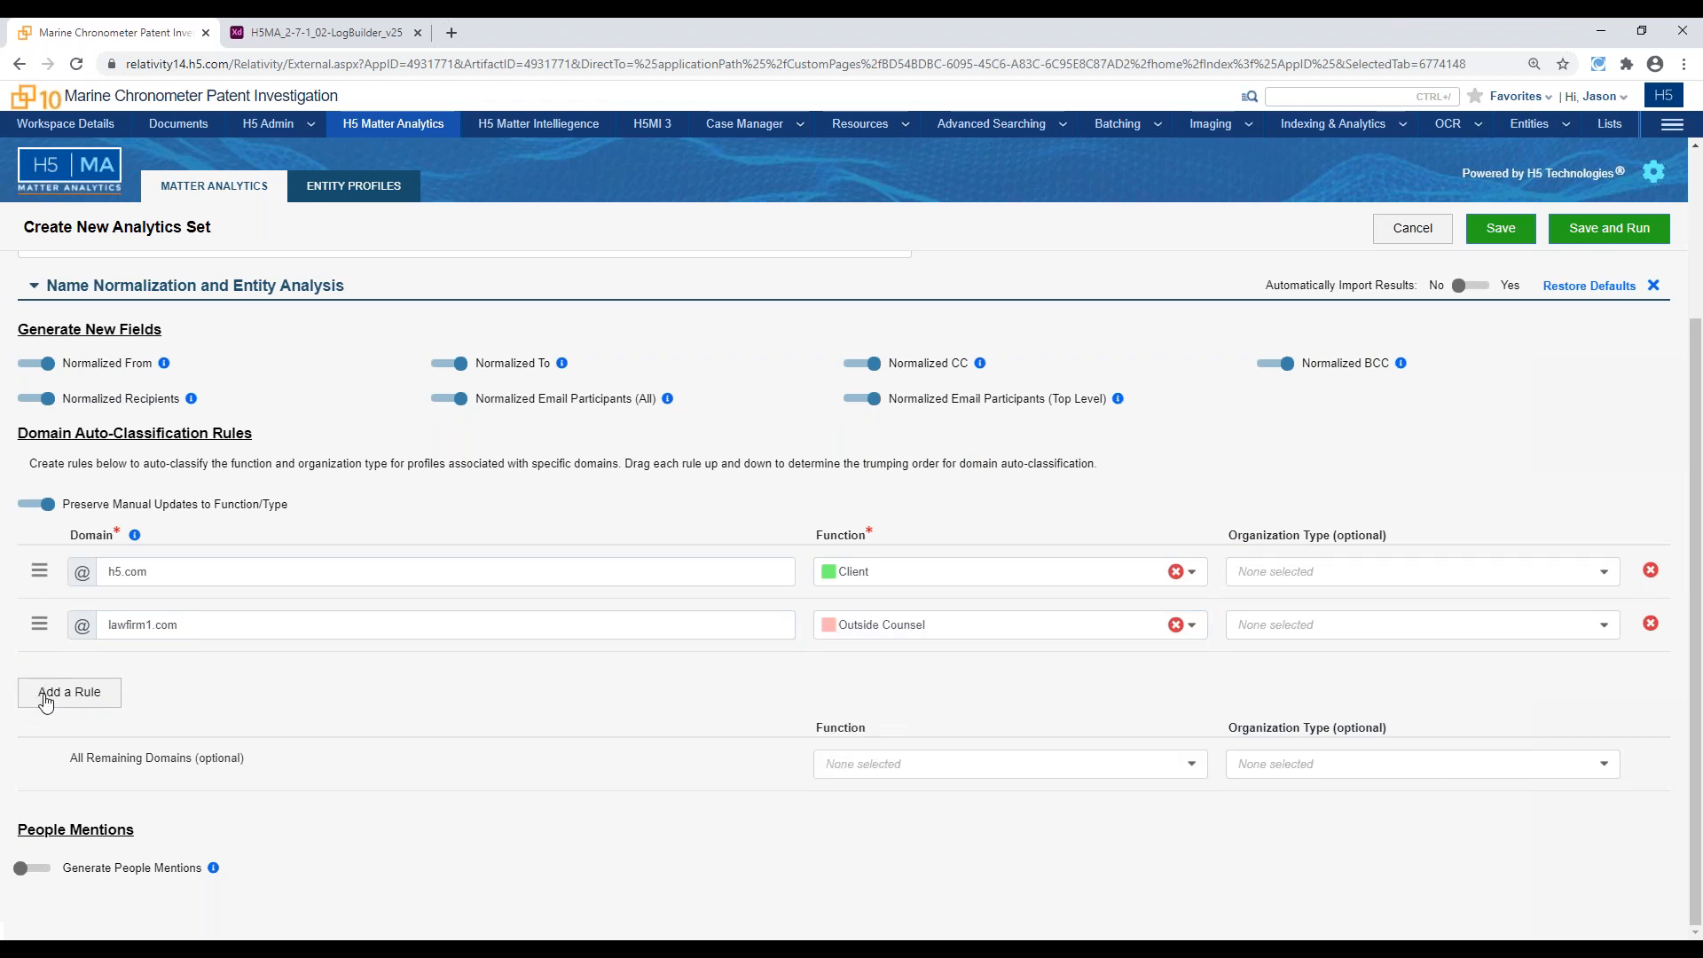
# Add a third domain rule that classifies otherfolks.com as Opposing Counsel, and check the other available function options
pyautogui.click(89, 693)
pyautogui.click(165, 619)
pyautogui.write('otherfolks.com')
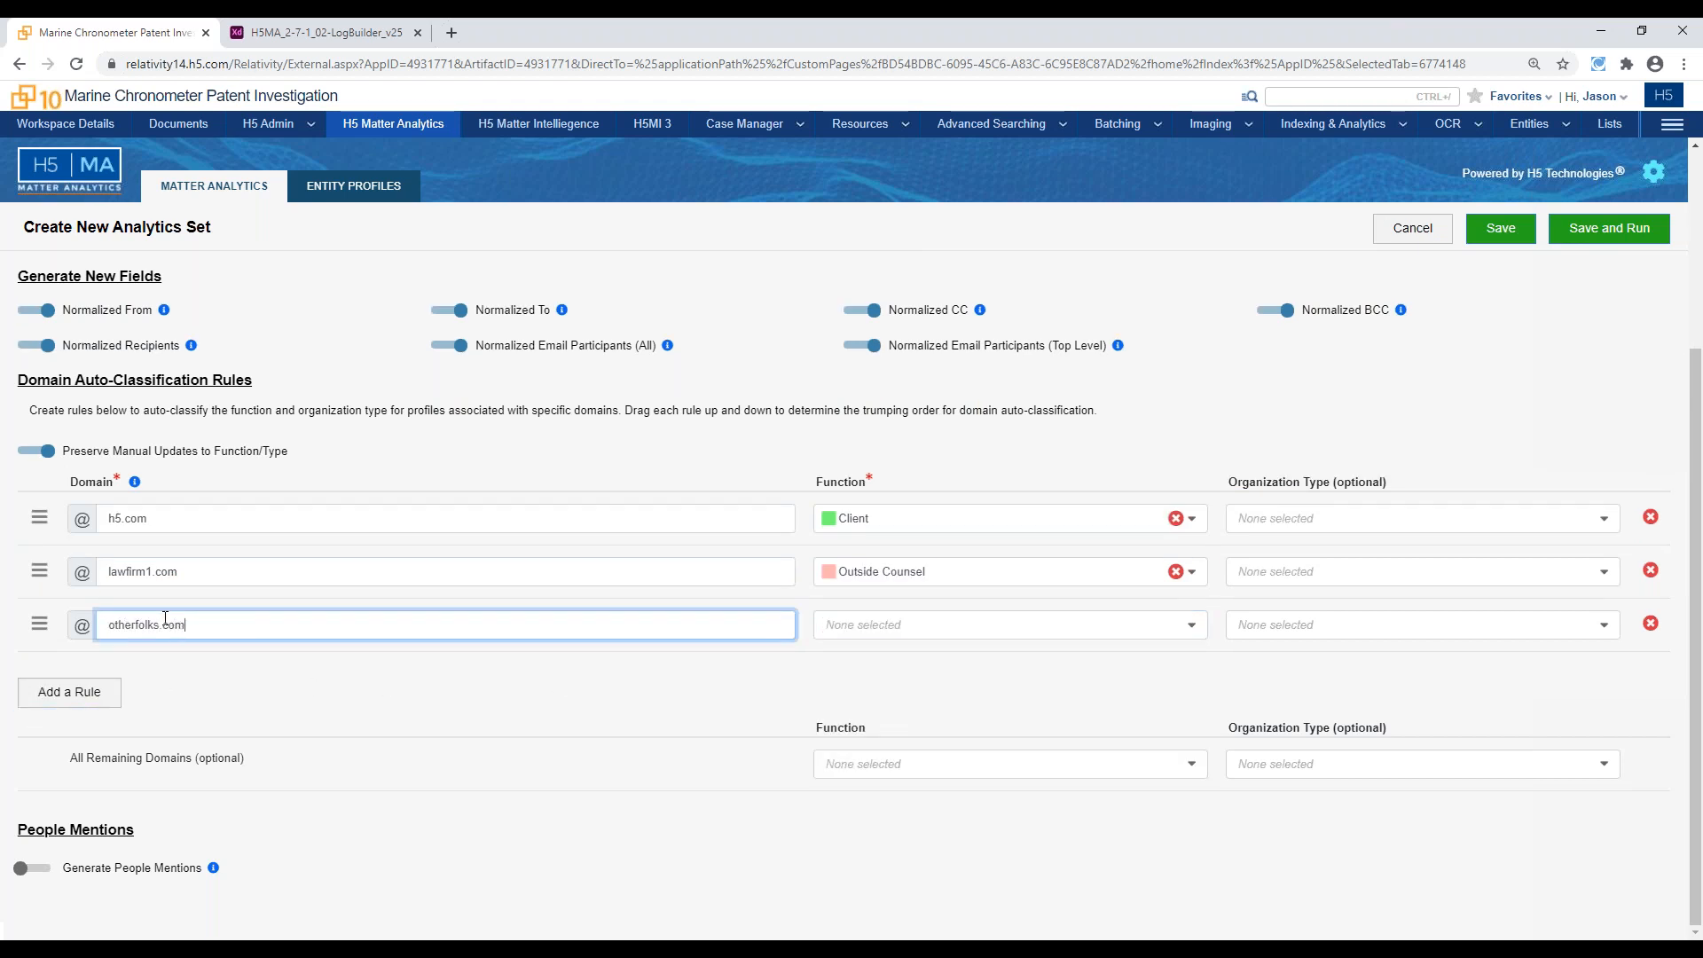
pyautogui.click(881, 628)
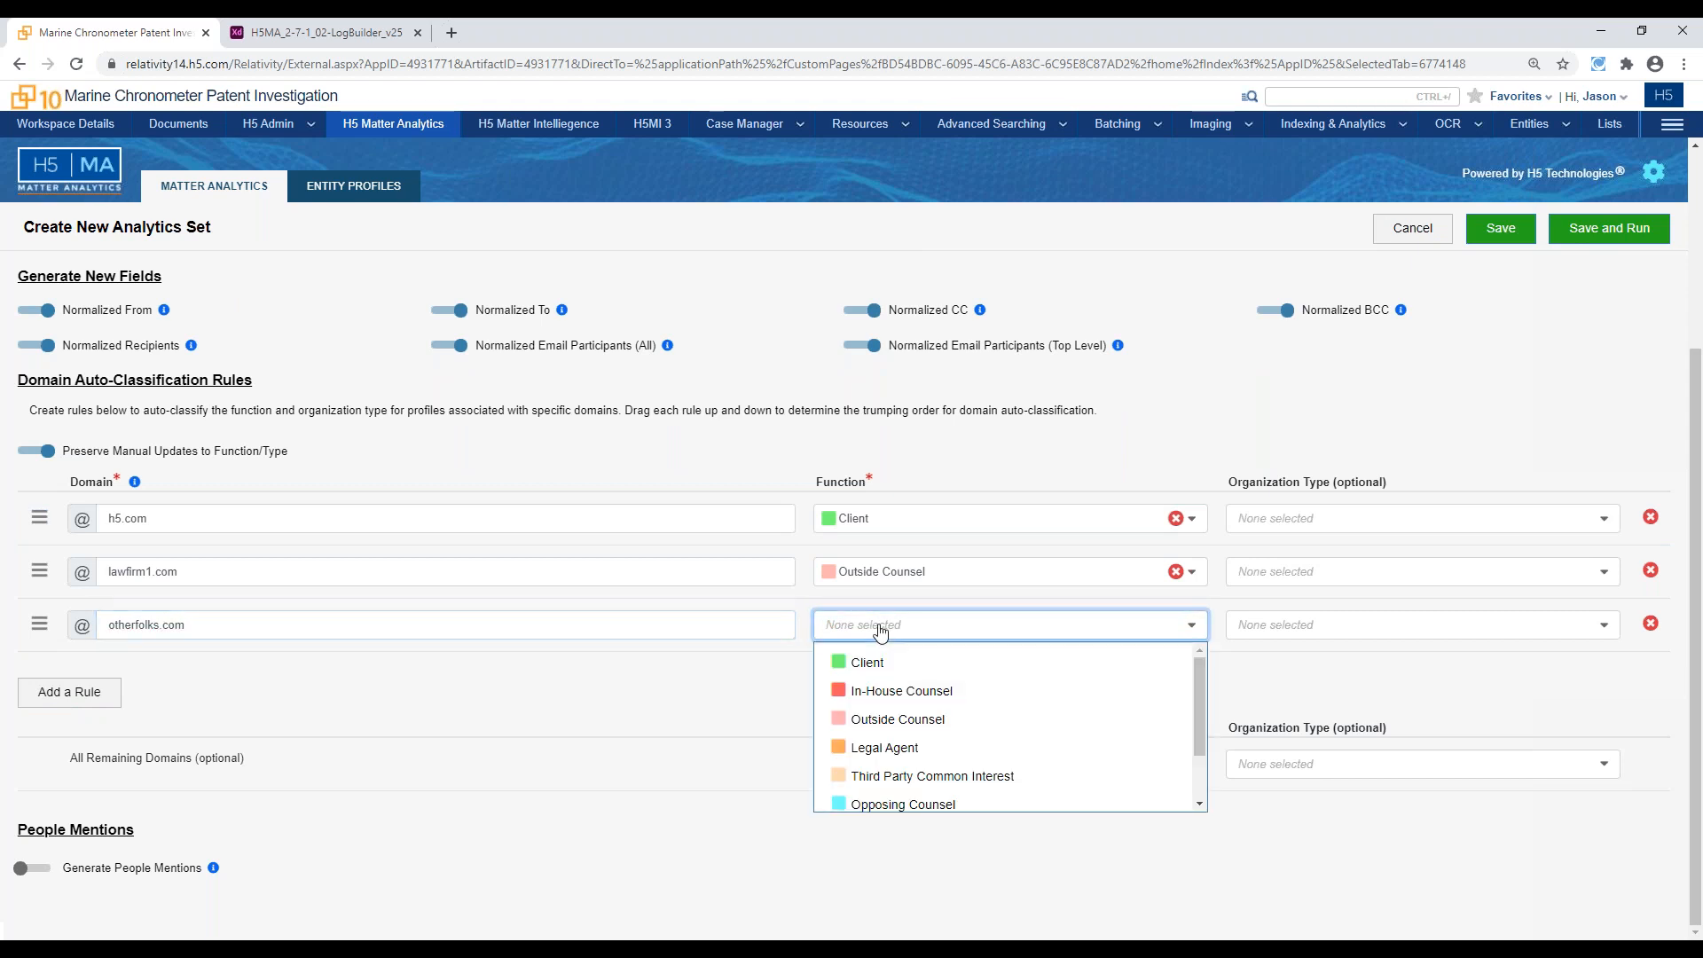
pyautogui.click(890, 804)
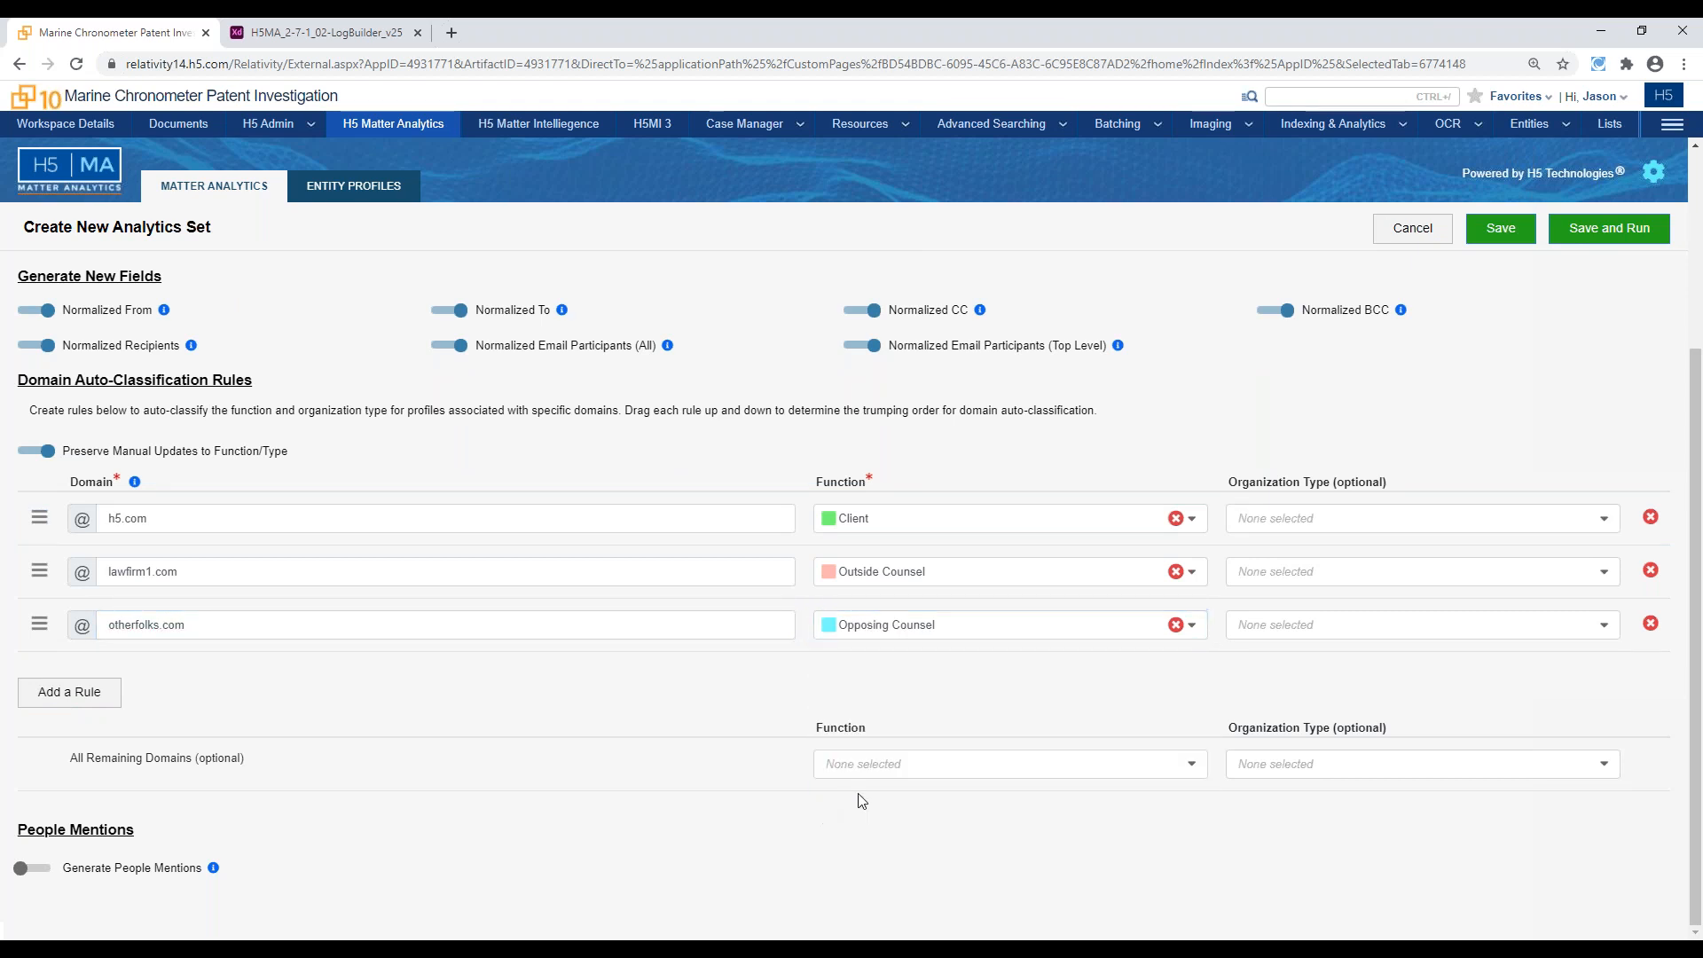
pyautogui.click(906, 637)
pyautogui.scroll(-1, 919, 708)
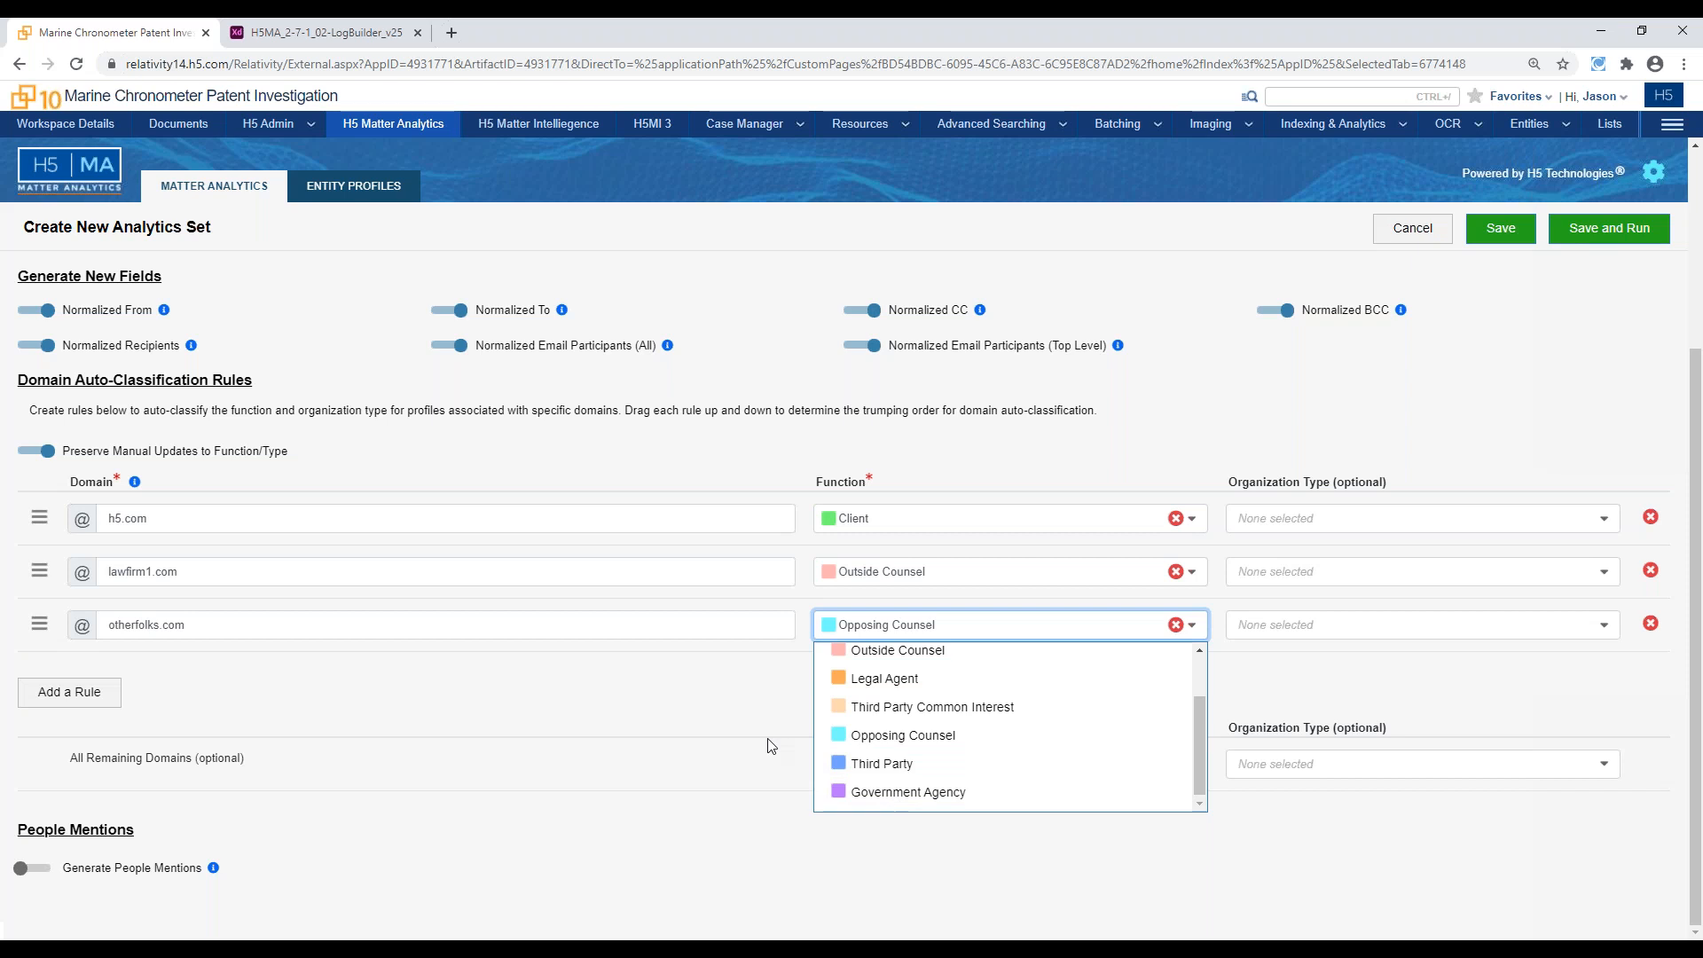
pyautogui.click(778, 717)
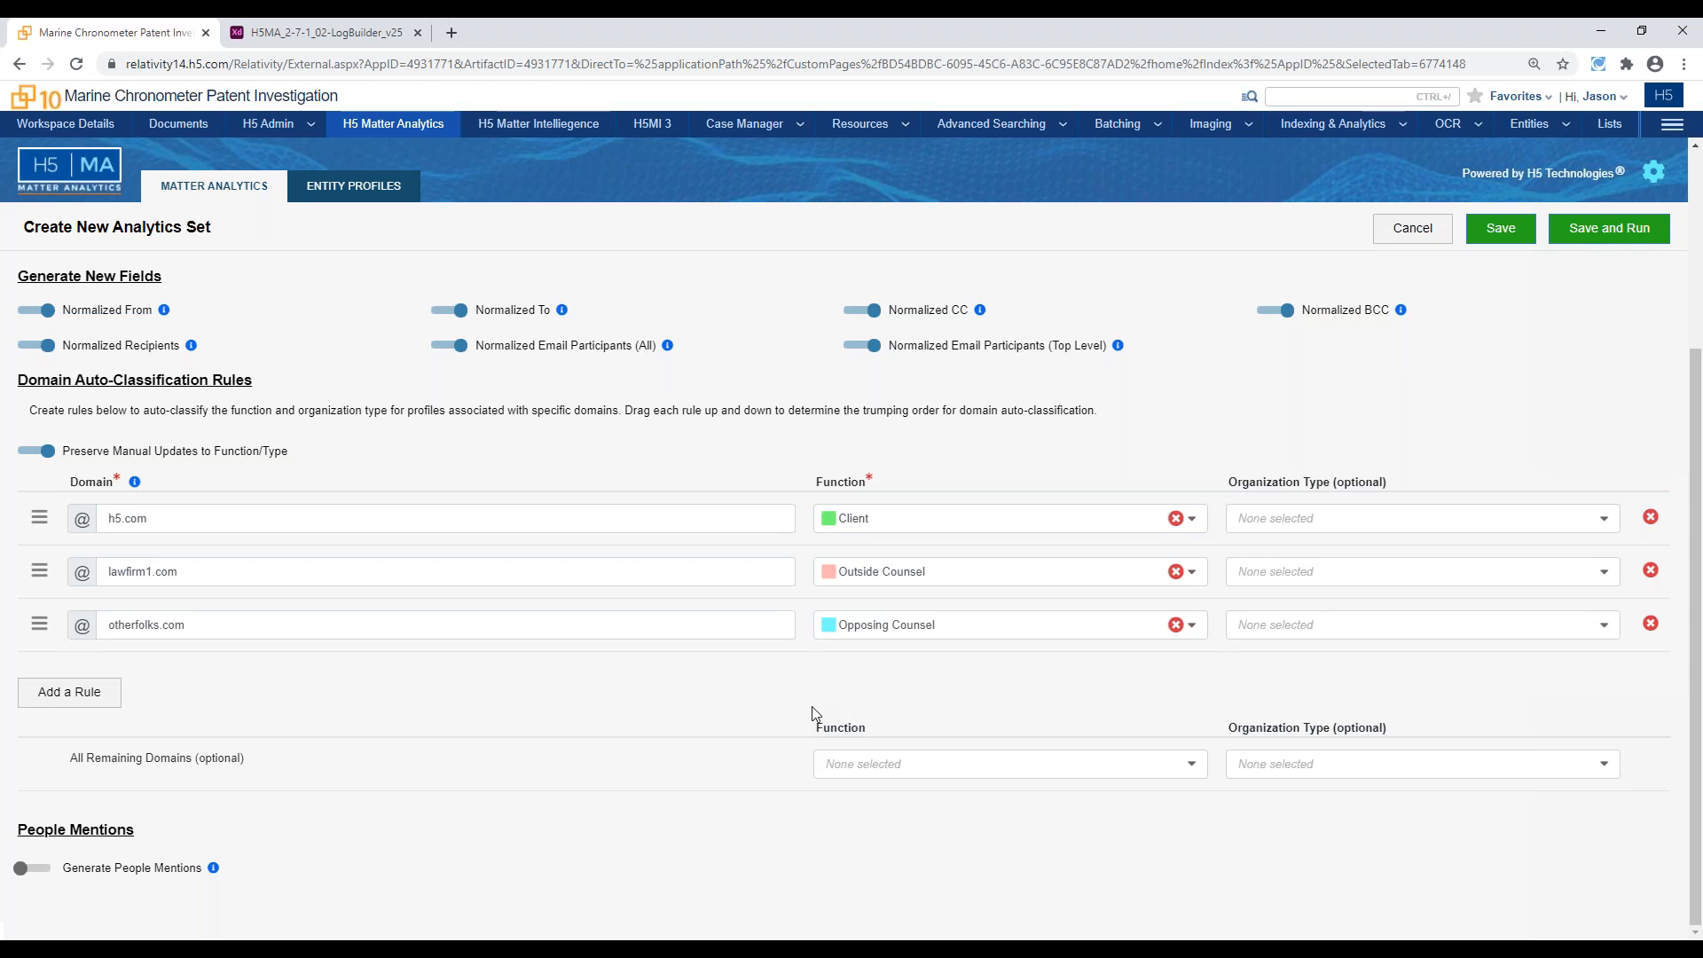
# Open the entity profile of the first person in the People List and examine the name and email variants in its Name Normalization Output
pyautogui.scroll(3, 810, 710)
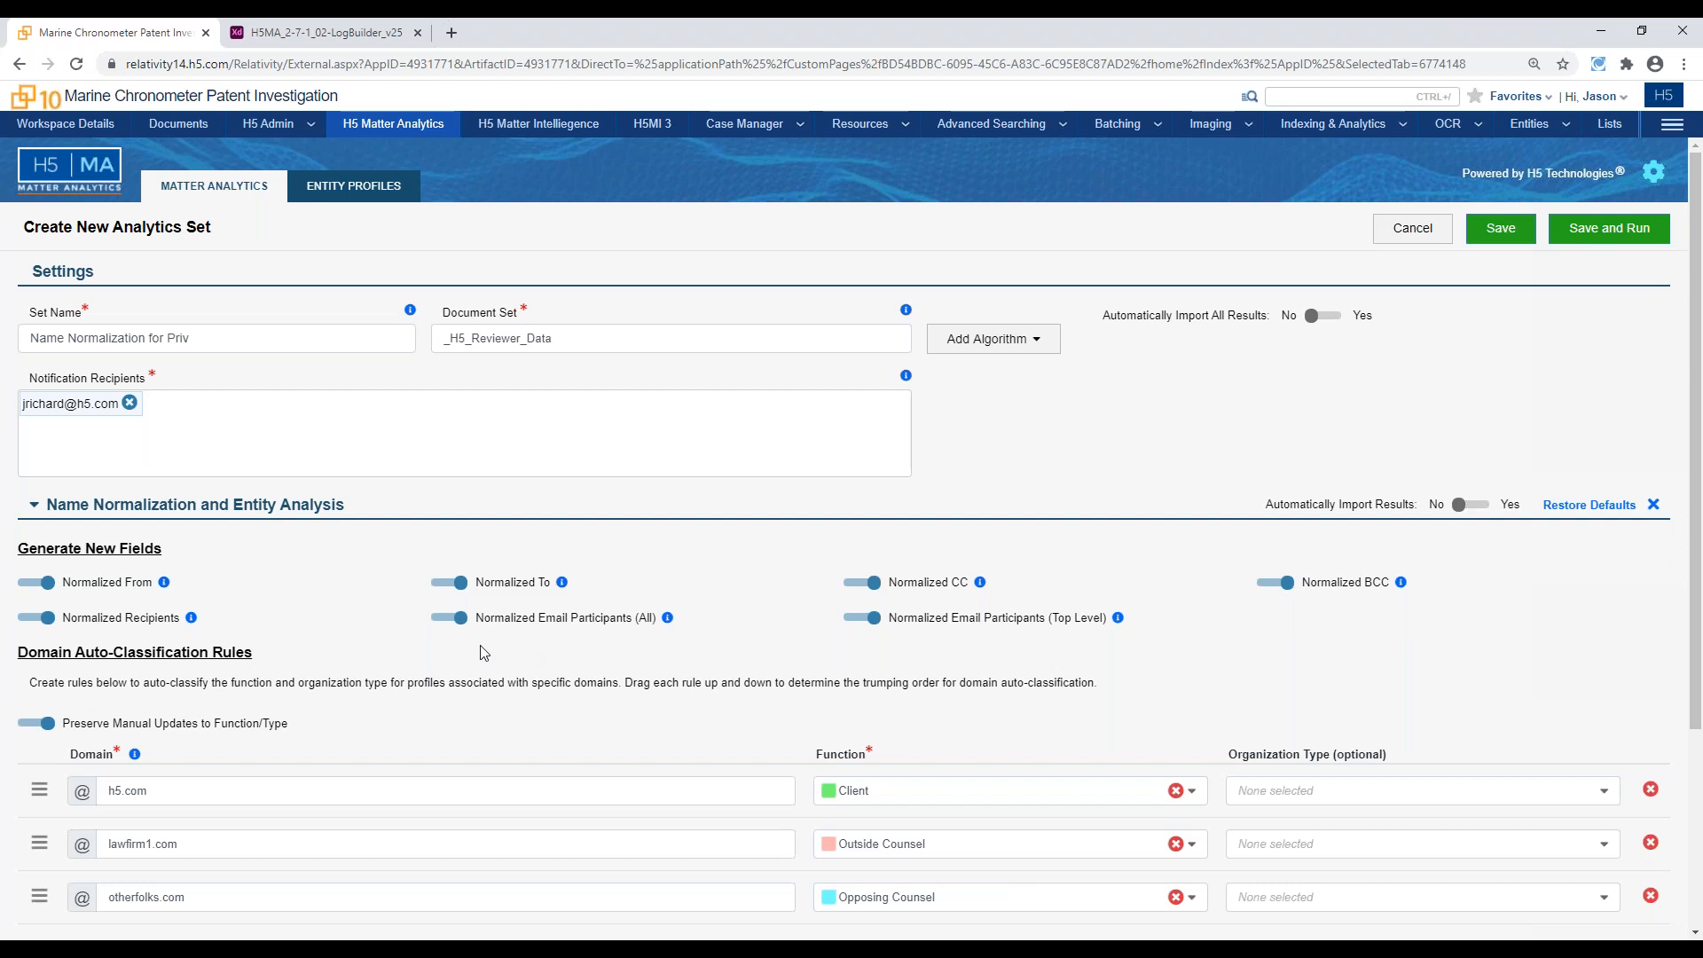
pyautogui.click(384, 197)
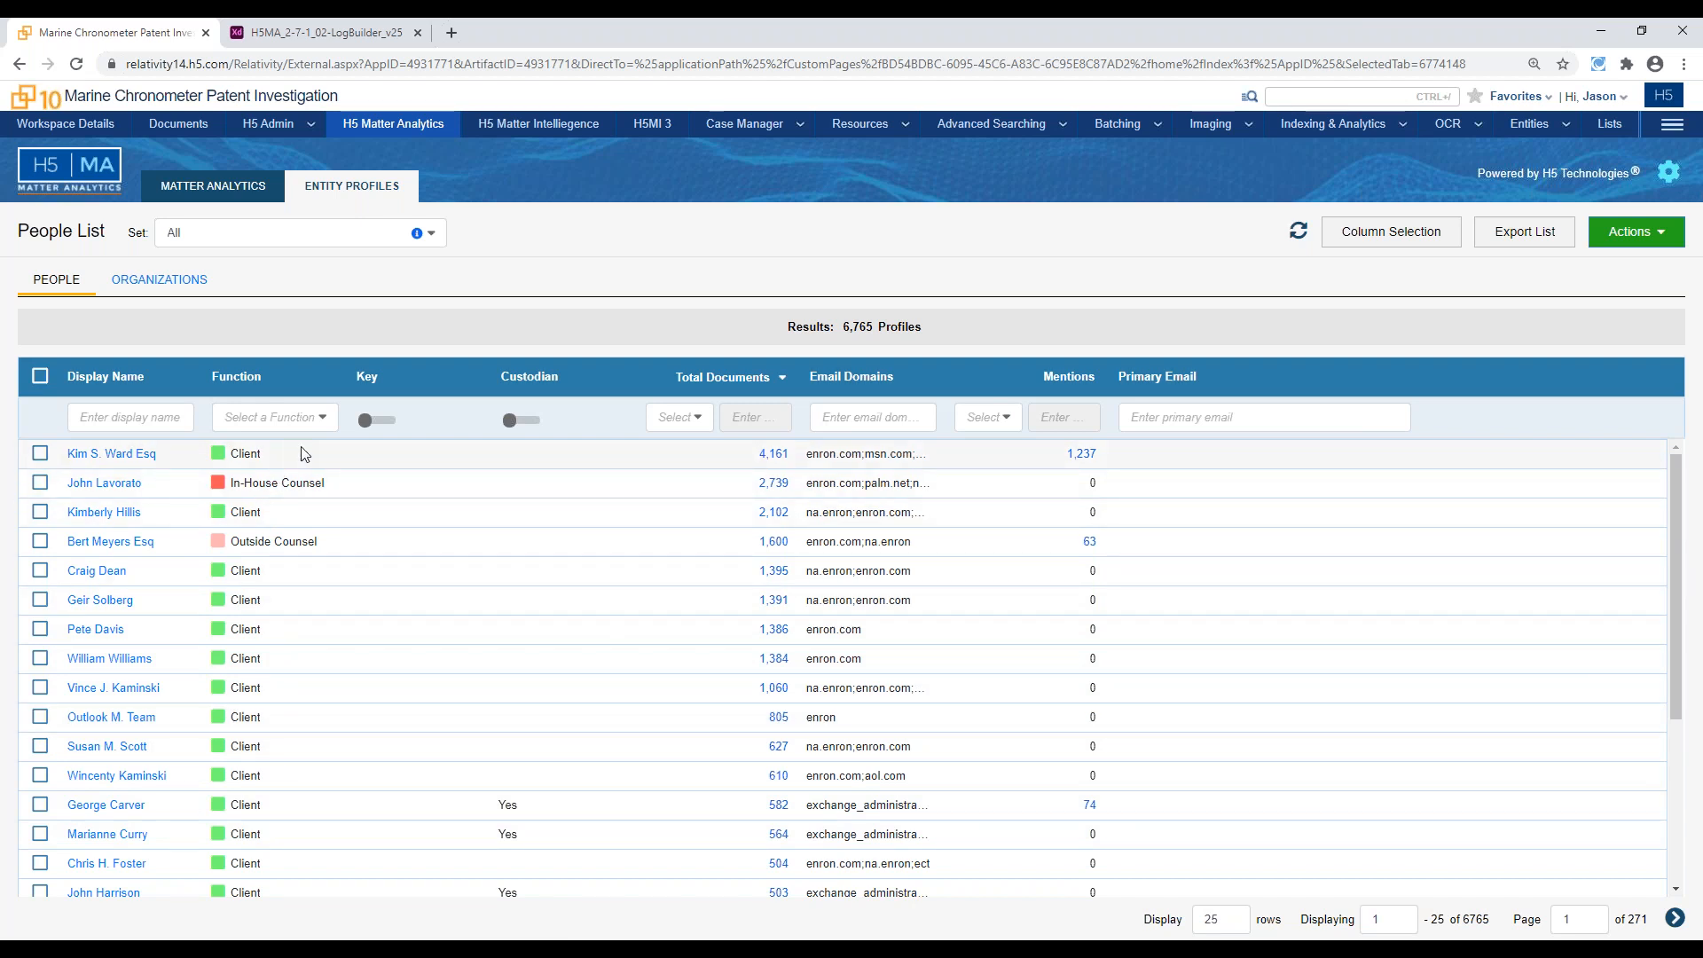
pyautogui.click(149, 456)
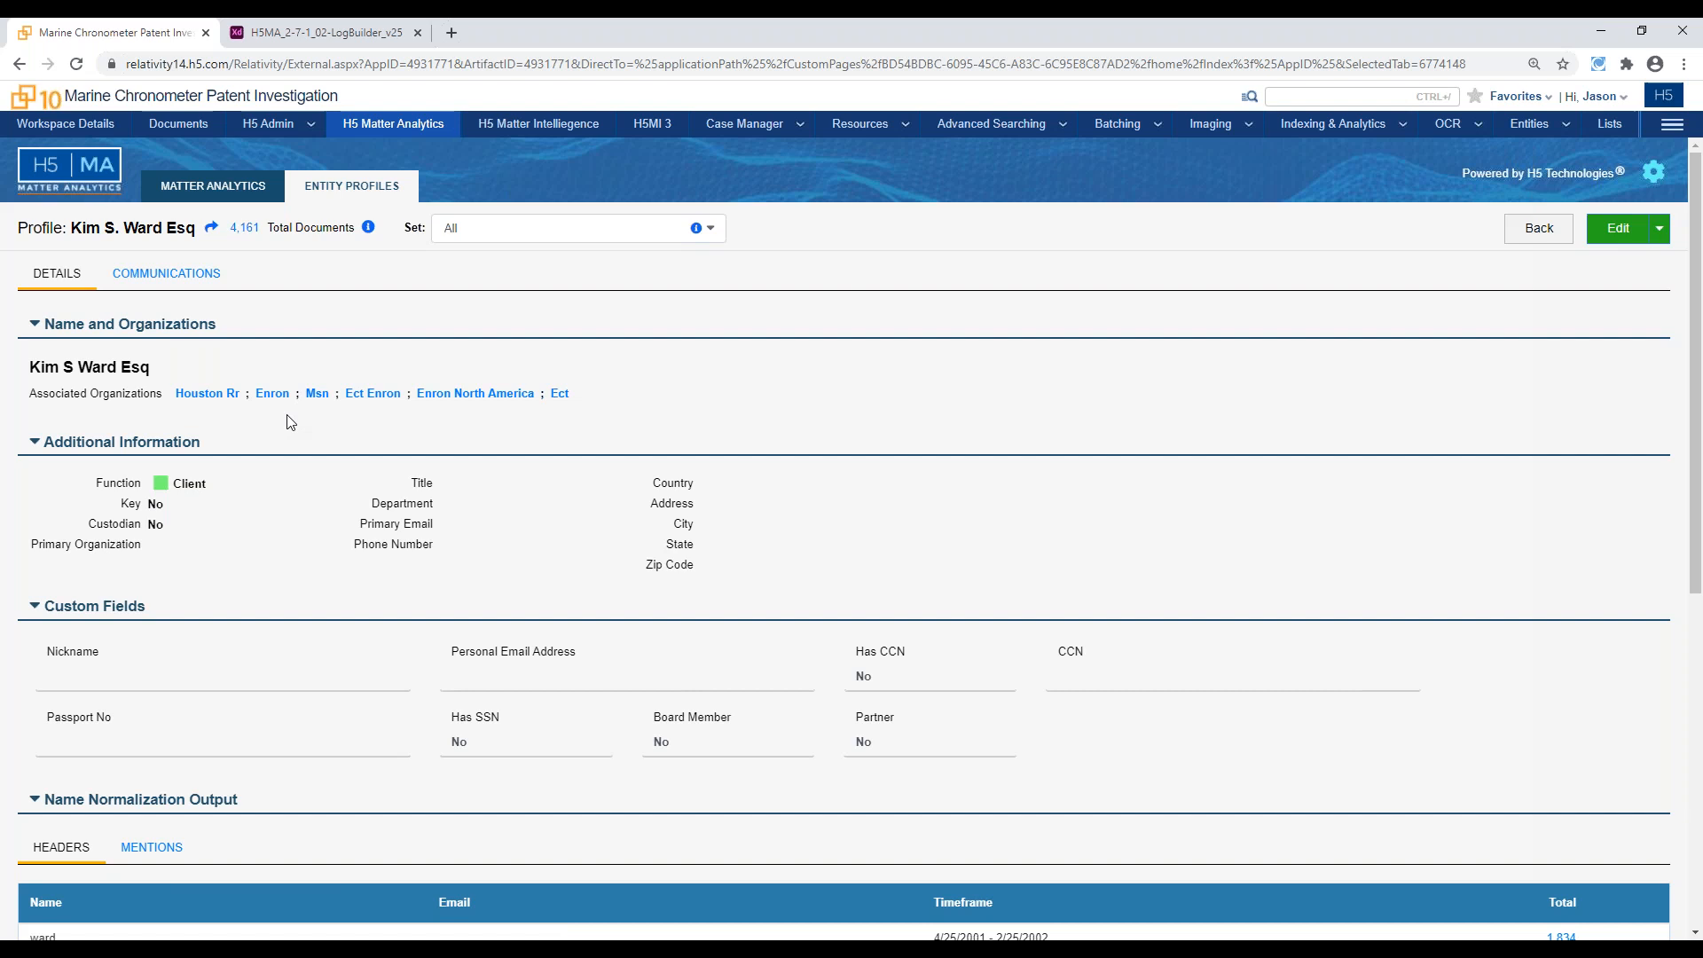
pyautogui.scroll(-5, 295, 423)
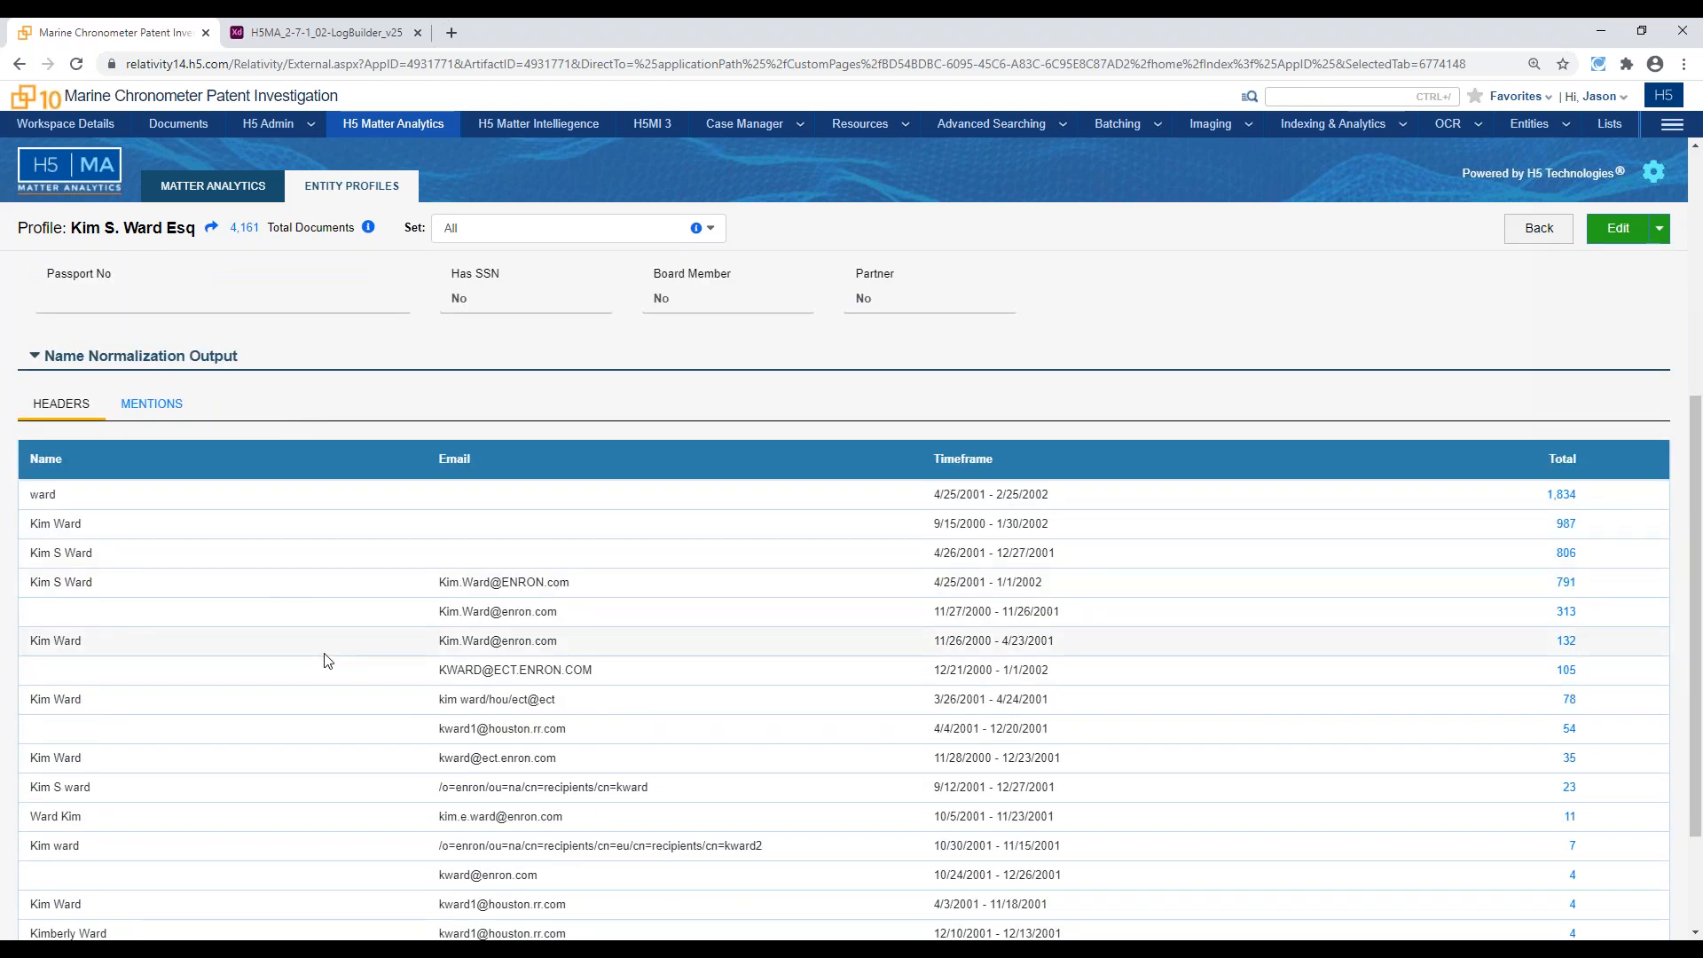
pyautogui.scroll(-2, 325, 652)
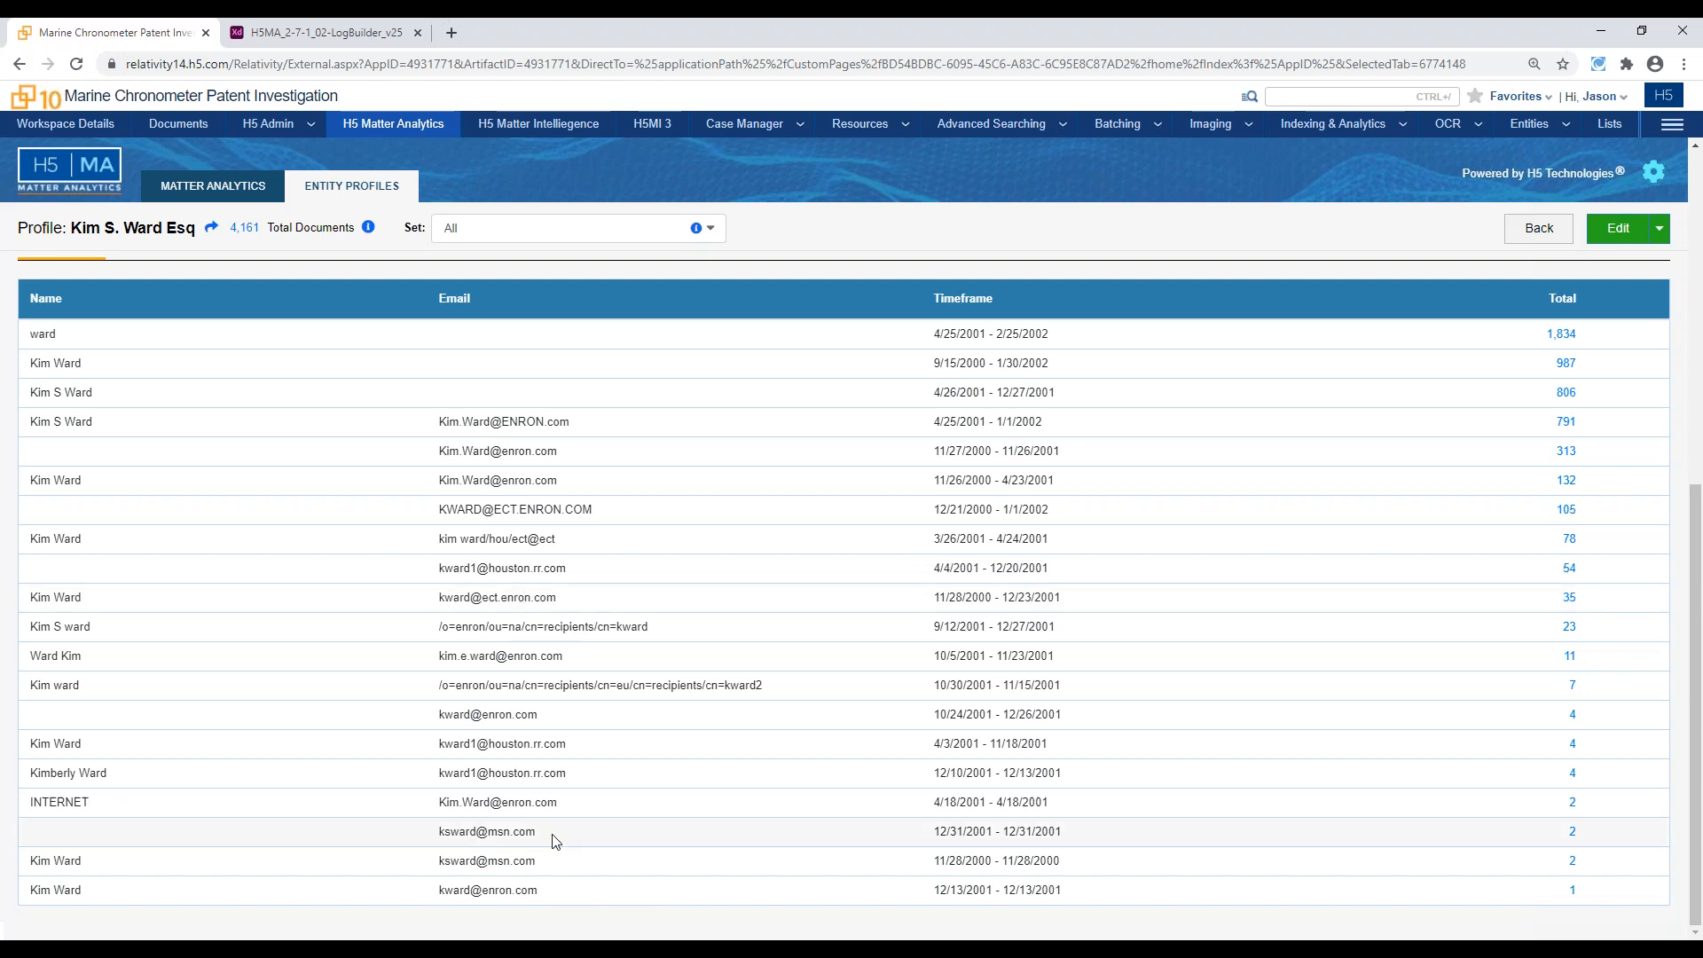
pyautogui.moveTo(551, 834); pyautogui.dragTo(435, 834)
pyautogui.scroll(5, 455, 834)
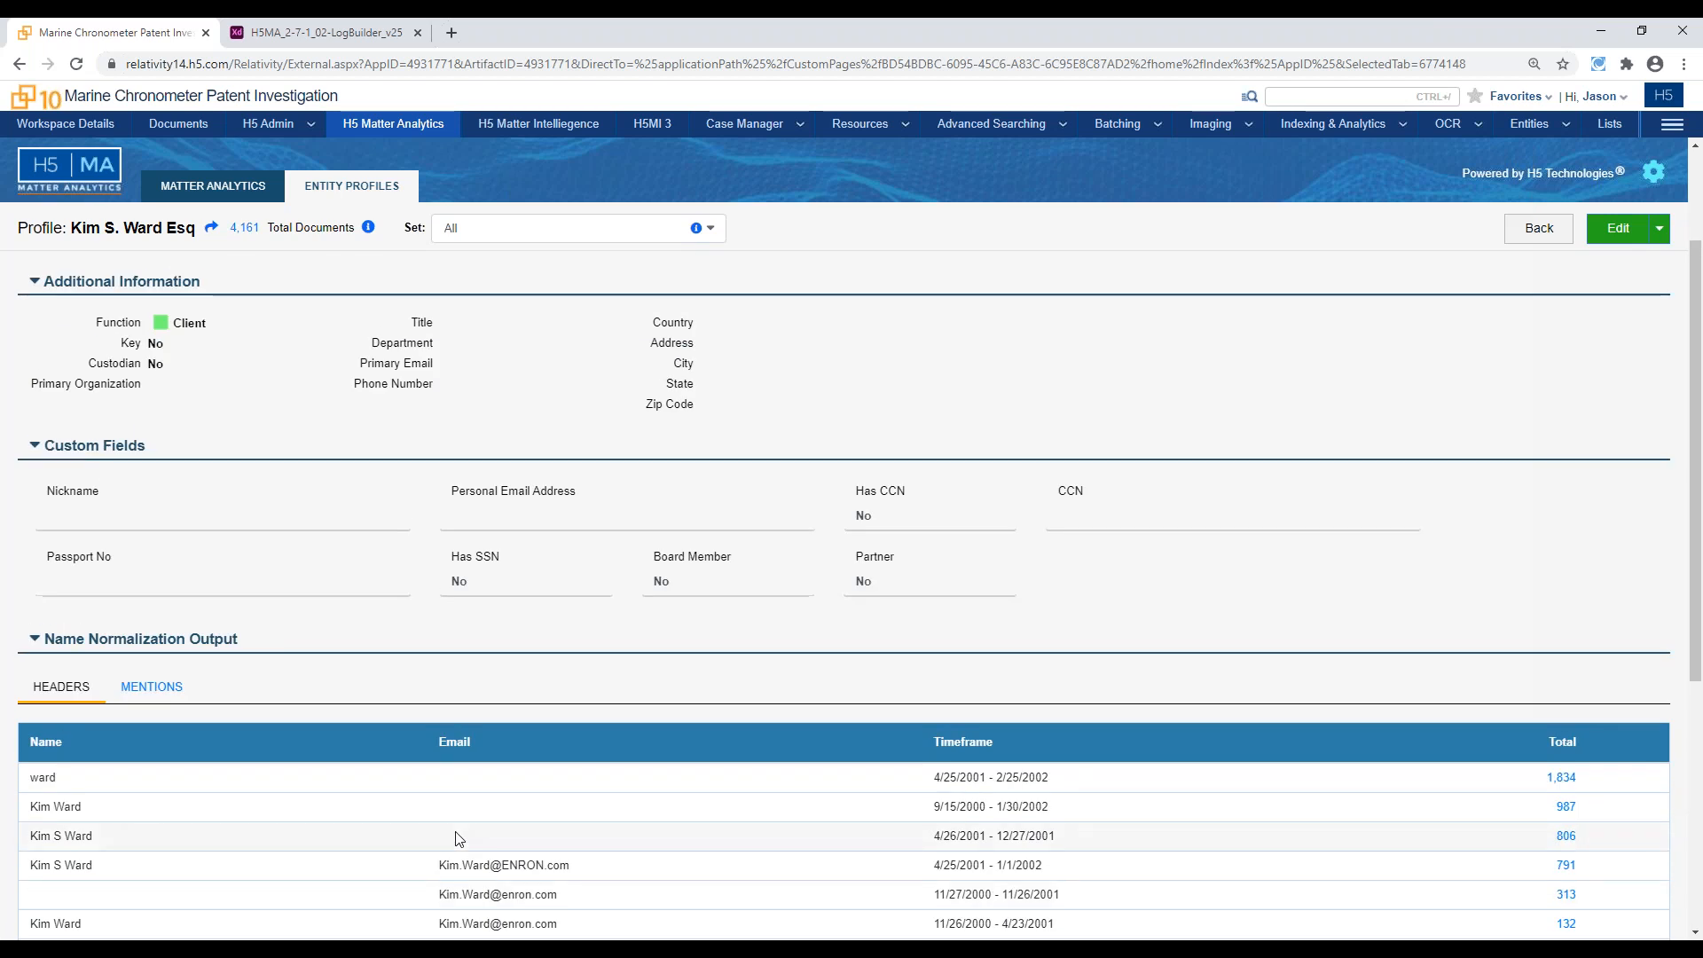
# Edit the open person's profile to set the Function to In-House Counsel, and save the change
pyautogui.click(1509, 69)
pyautogui.click(1611, 233)
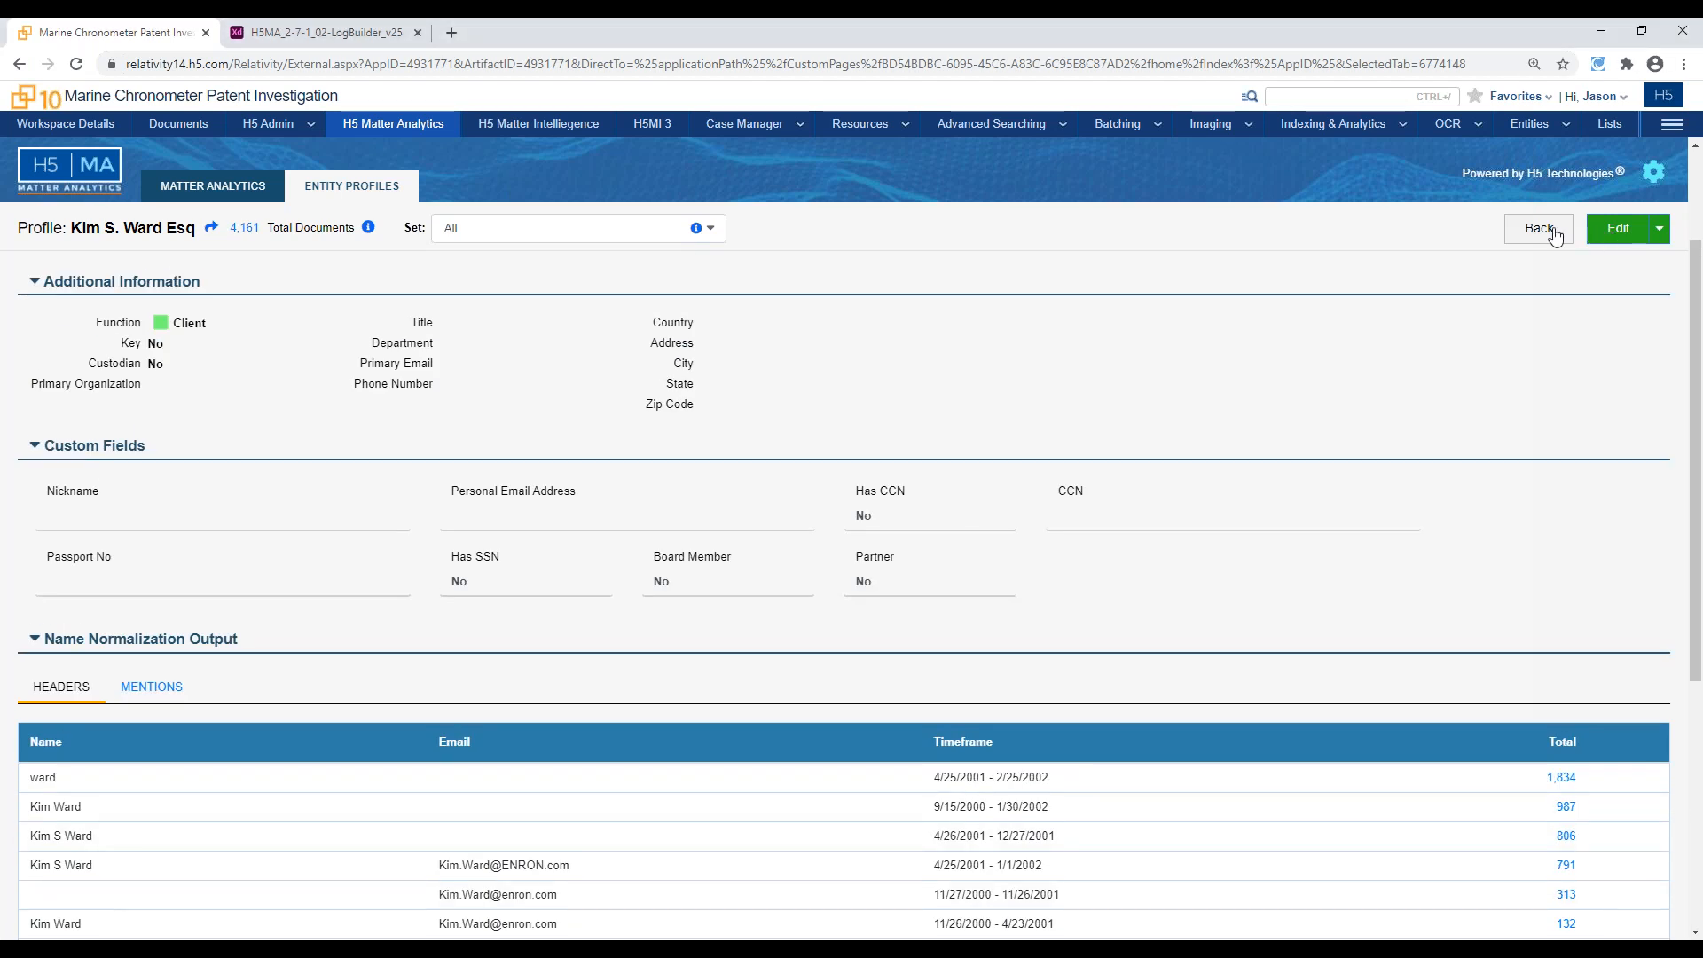
pyautogui.click(359, 441)
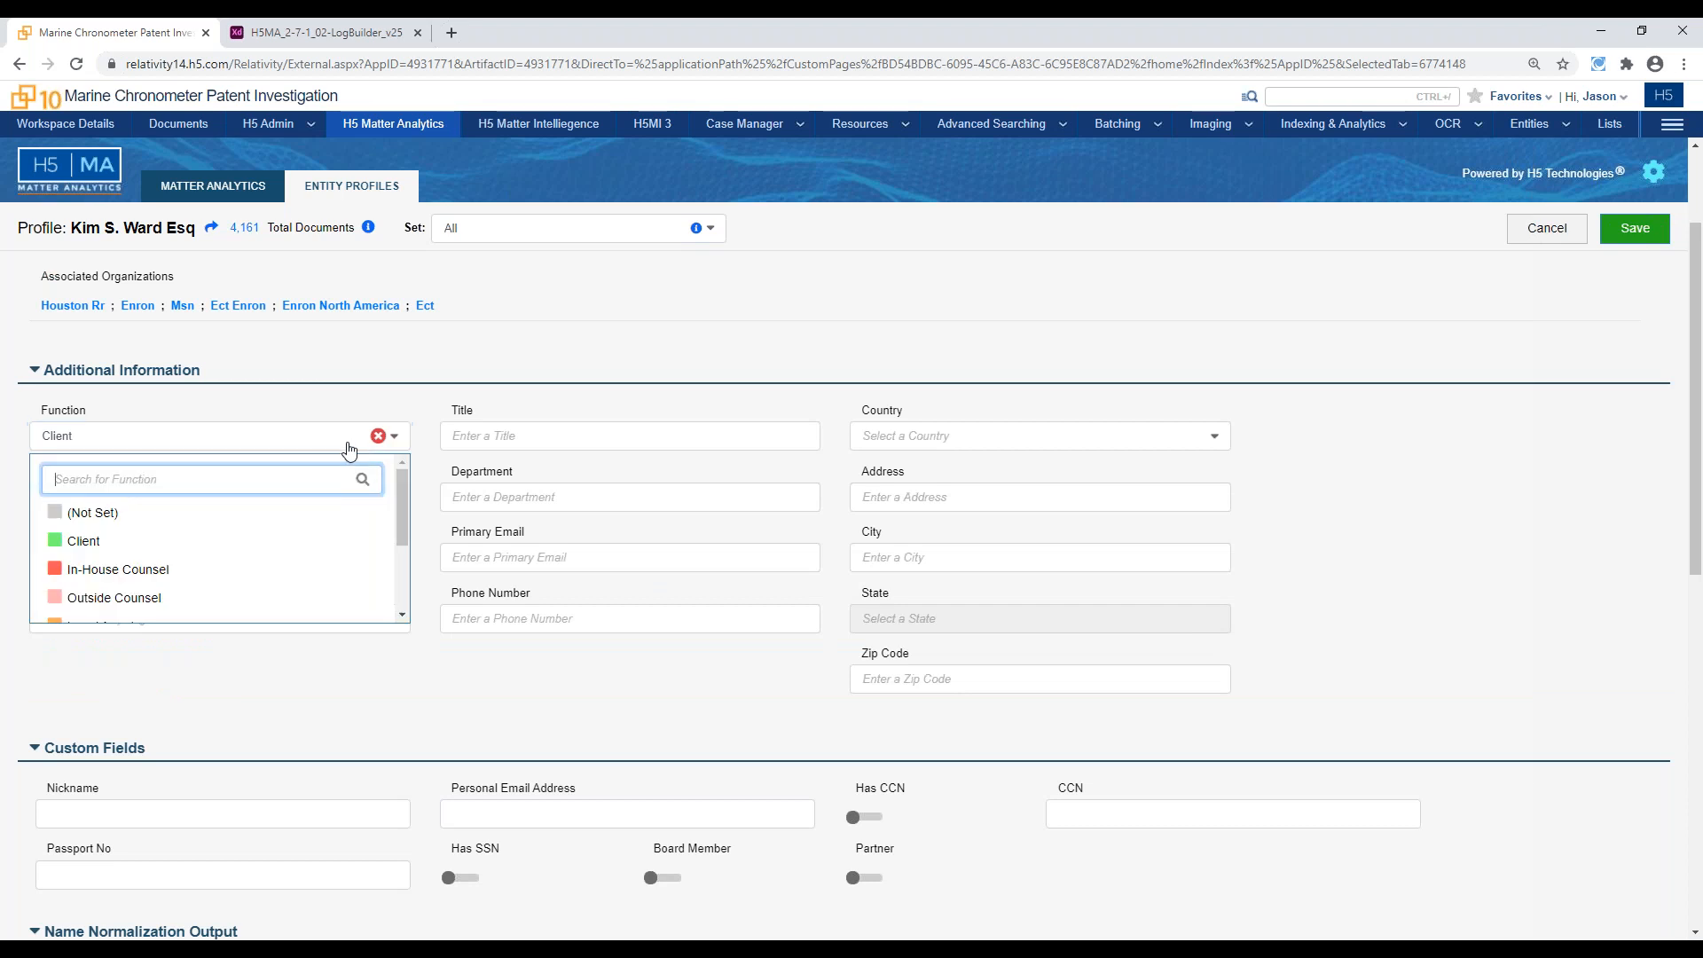
pyautogui.click(268, 568)
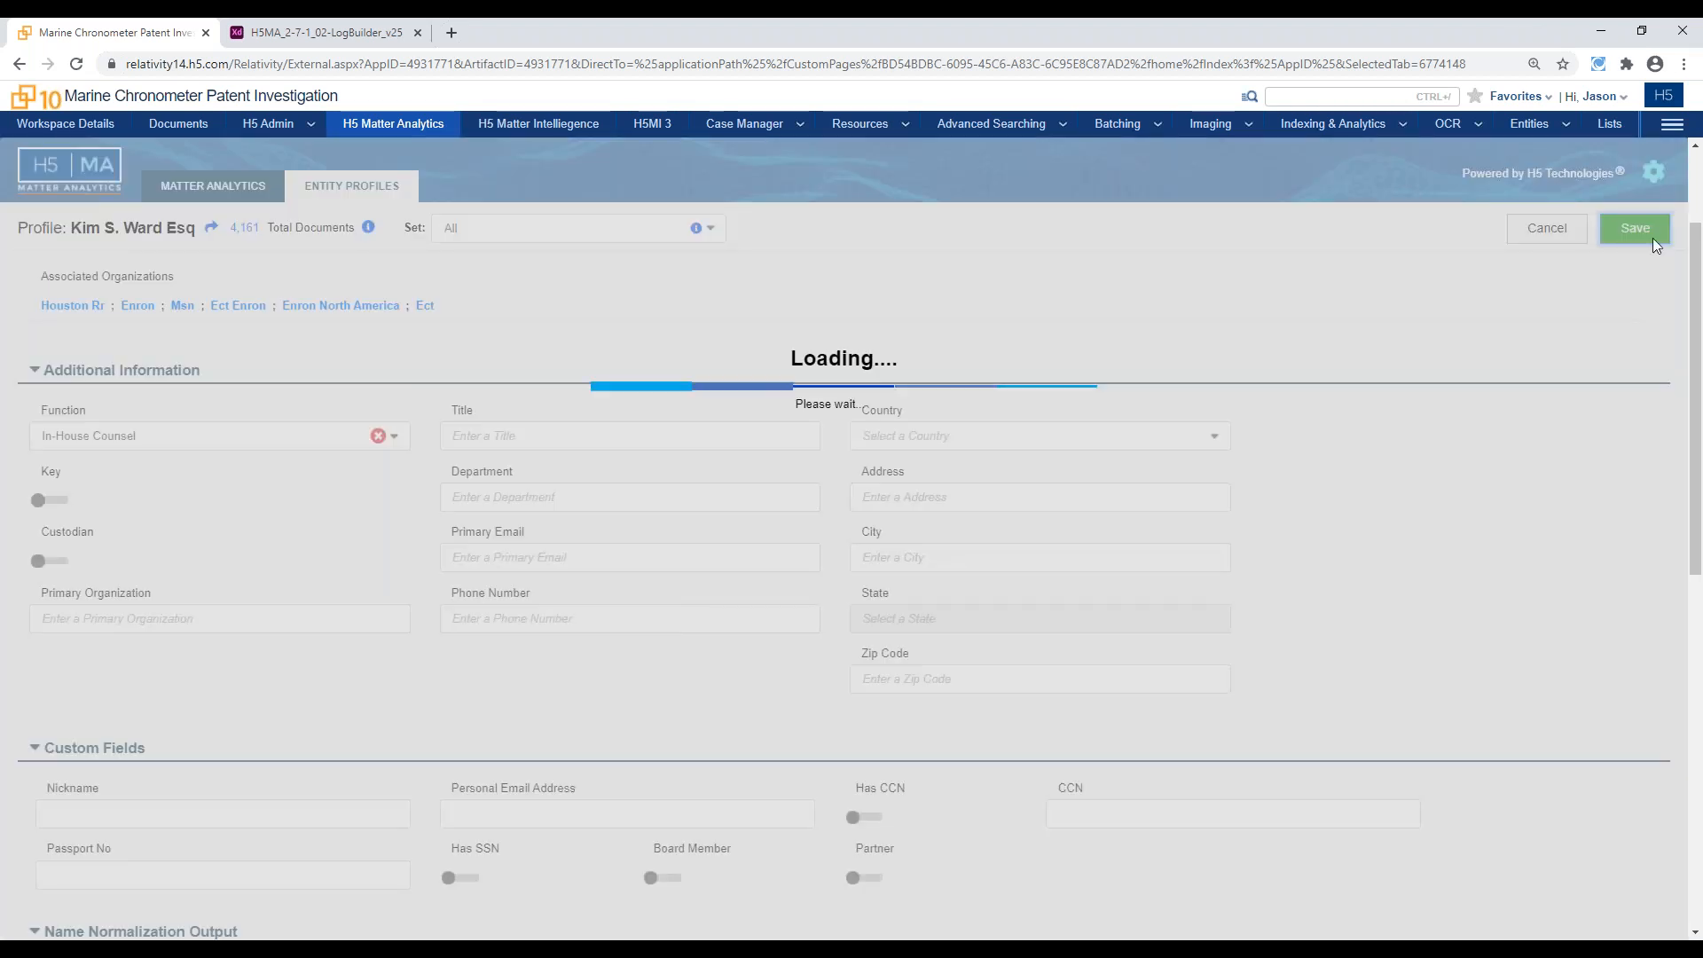
pyautogui.click(1634, 231)
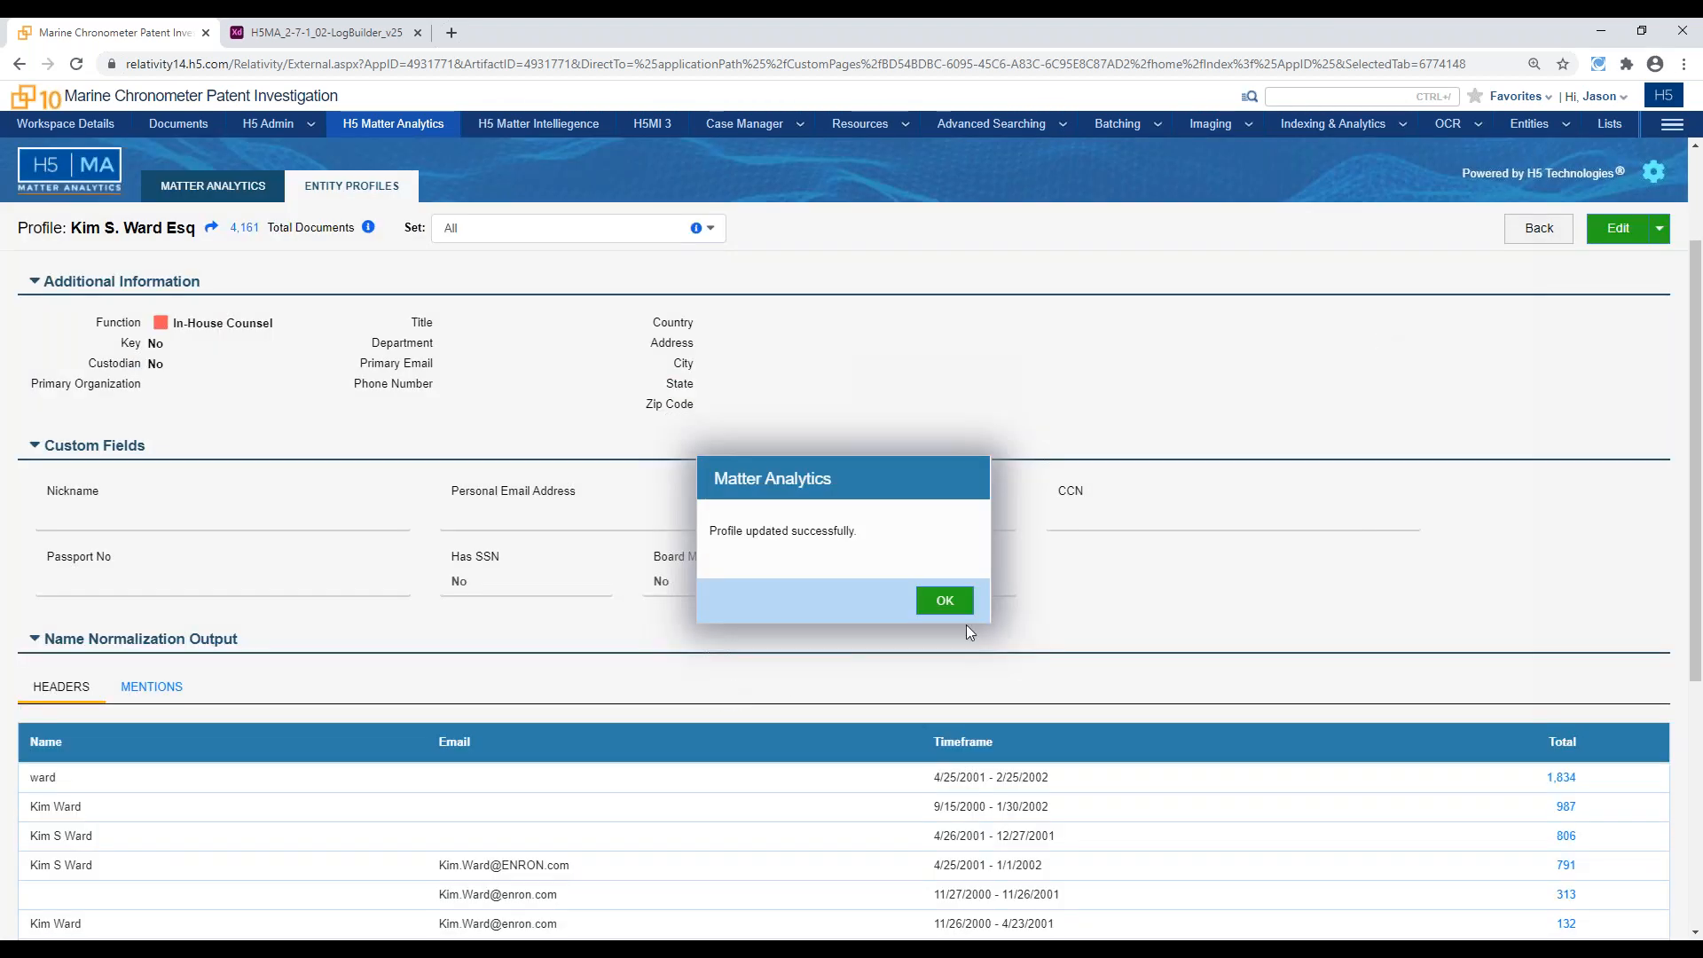
pyautogui.click(965, 605)
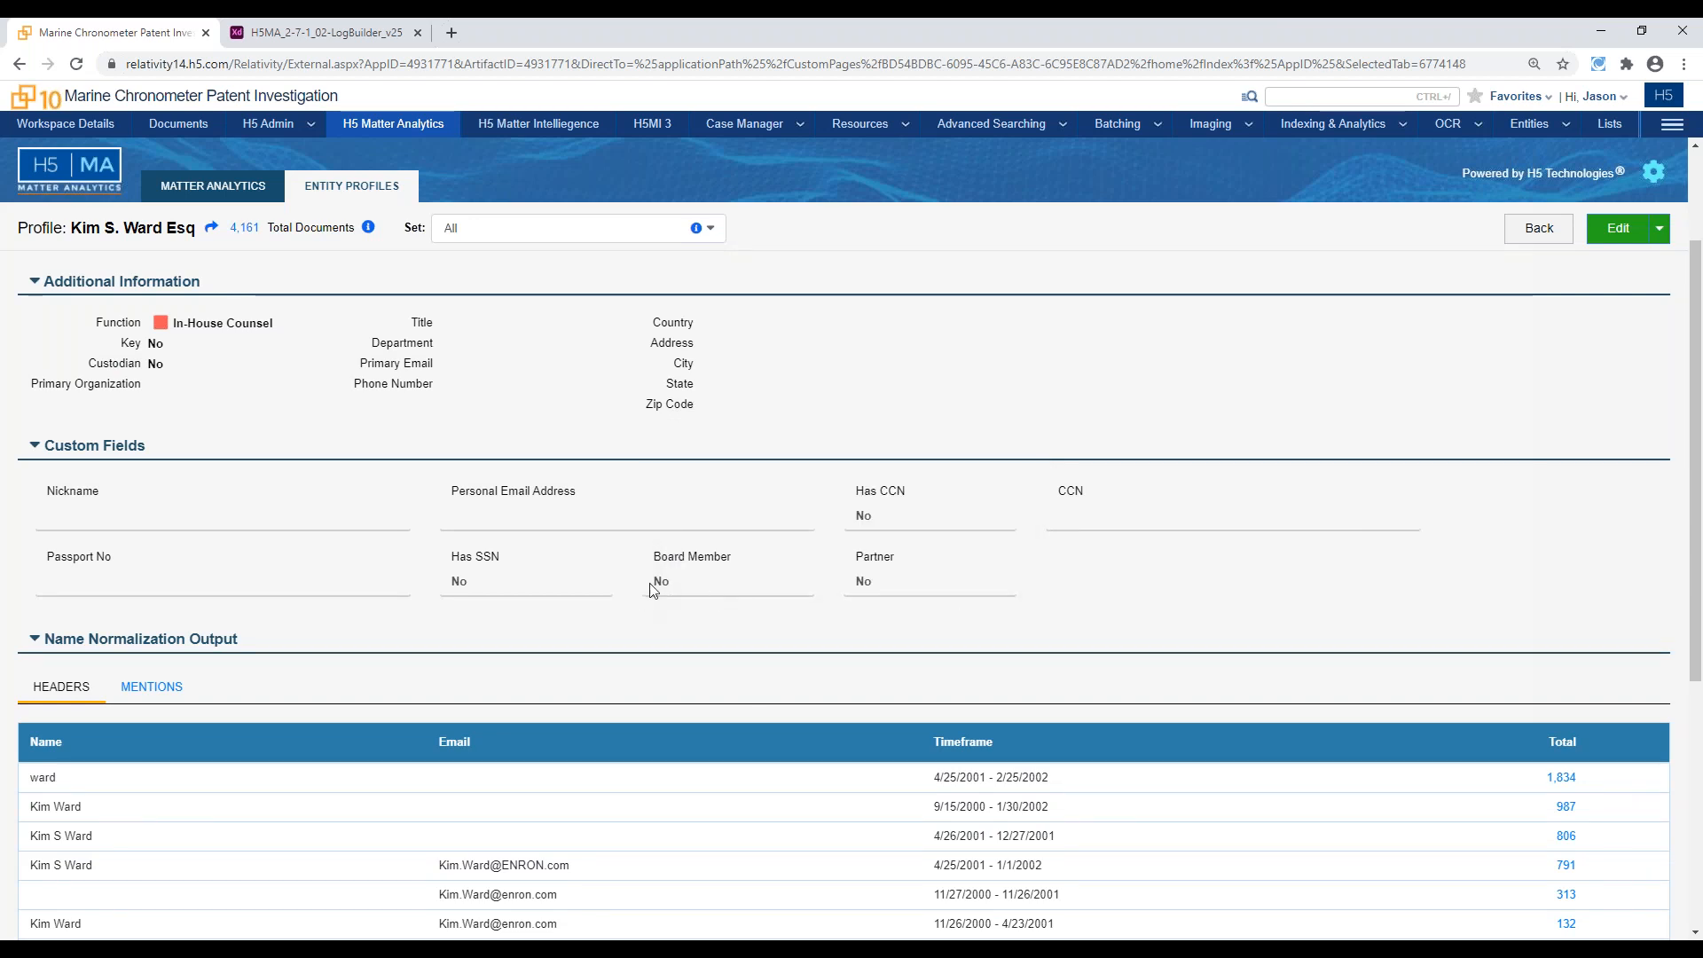
# Return from the person's profile to the People List of entity profiles
pyautogui.scroll(1, 572, 583)
pyautogui.scroll(1, 572, 584)
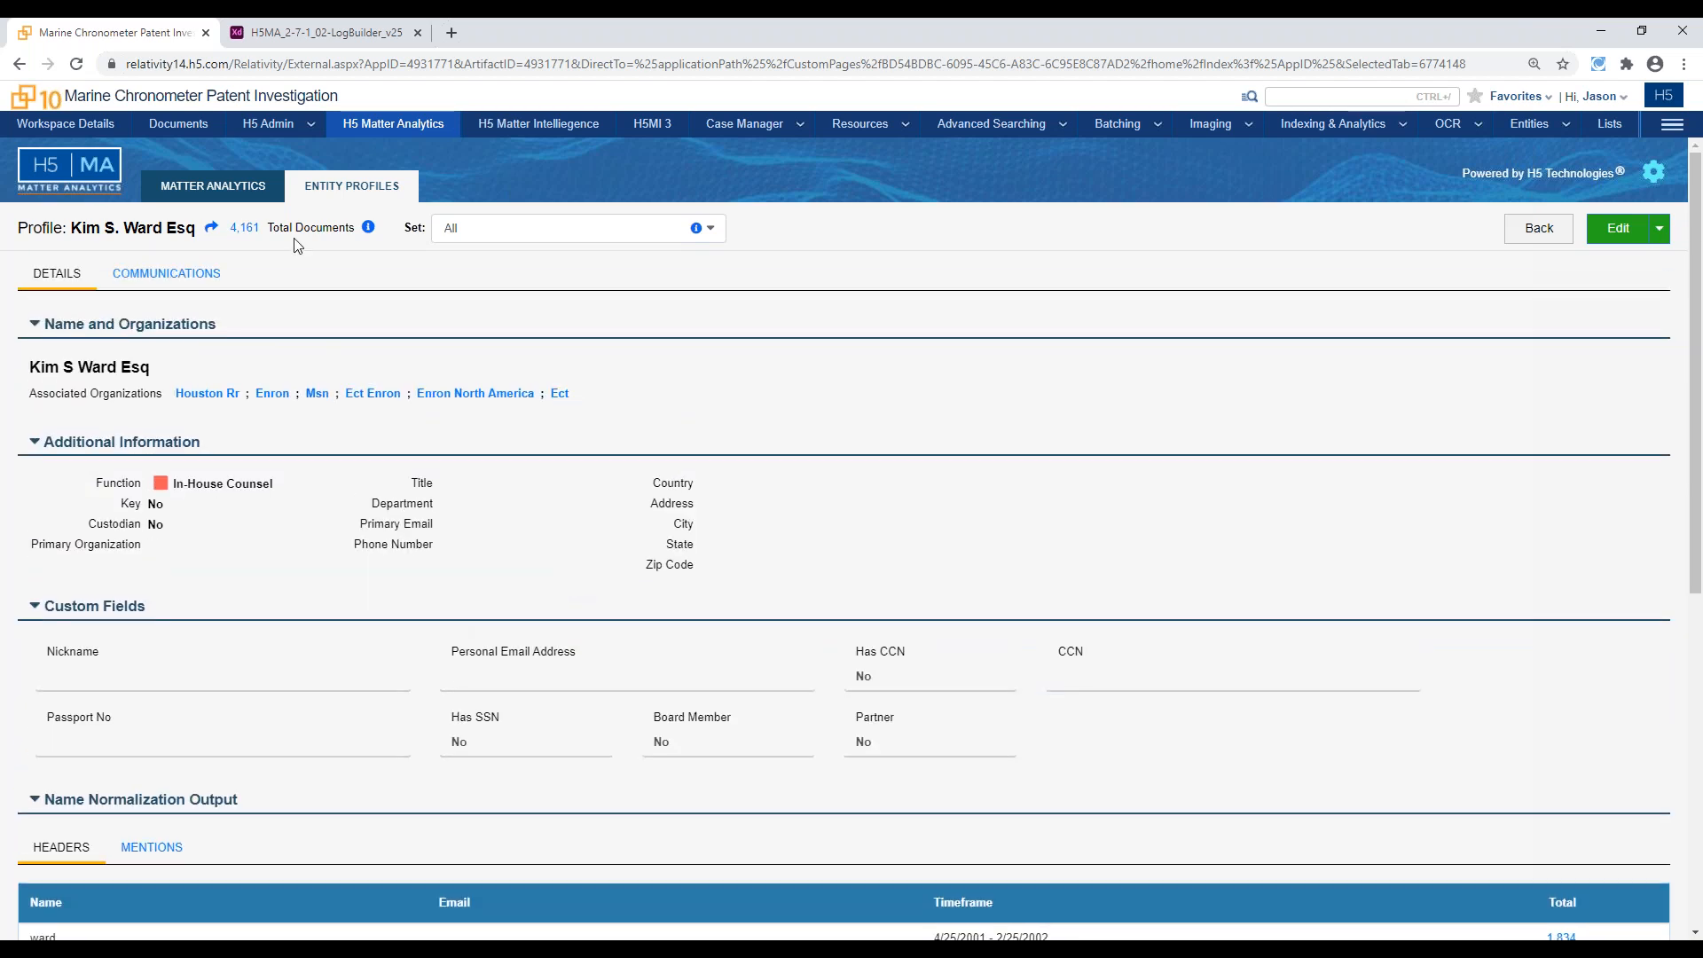
pyautogui.click(349, 188)
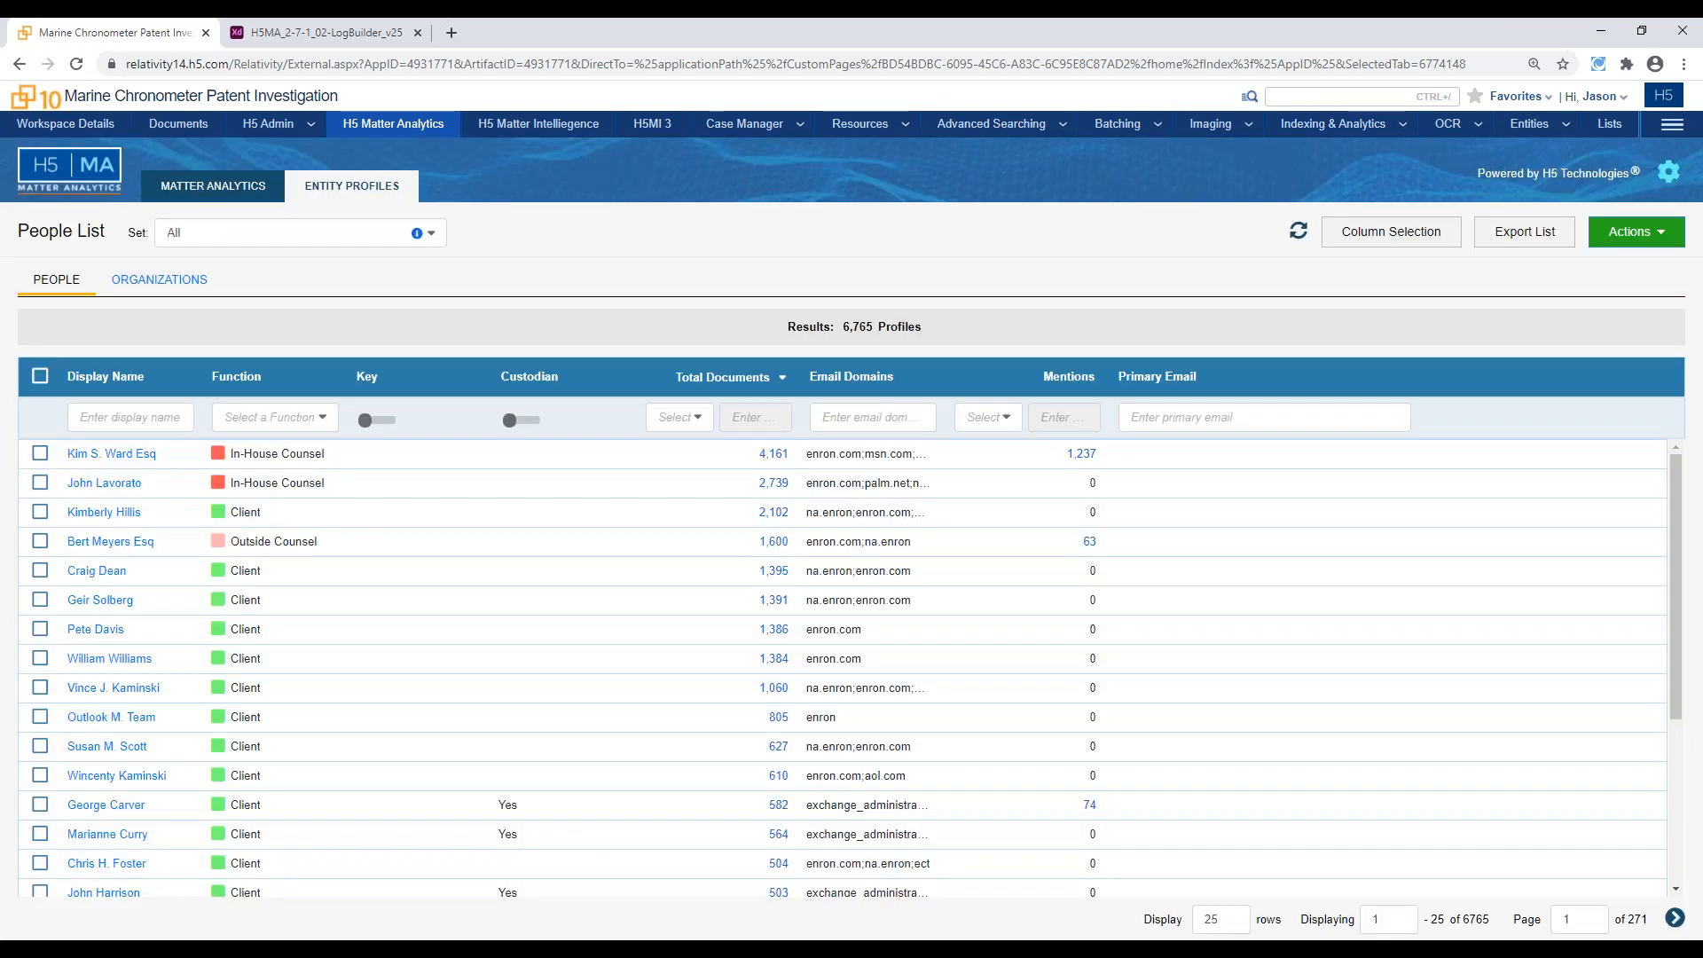
# Switch from the people to the organizations profiles and filter the list to the Law Firm organization type
pyautogui.click(165, 293)
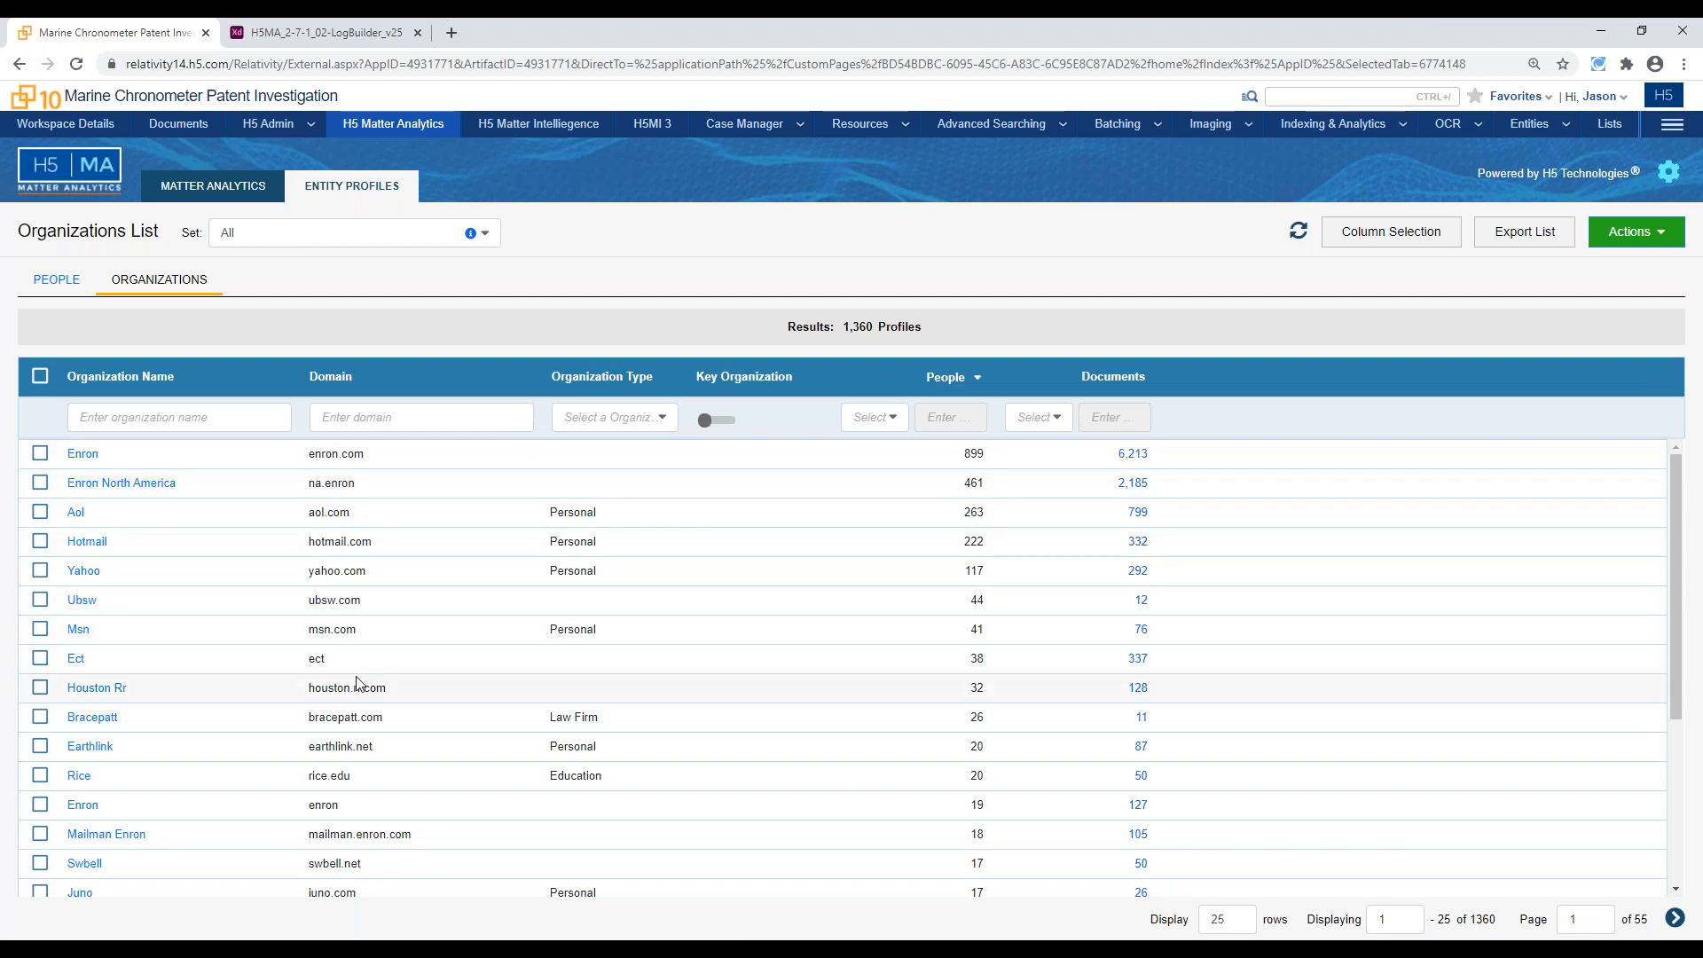
pyautogui.click(632, 416)
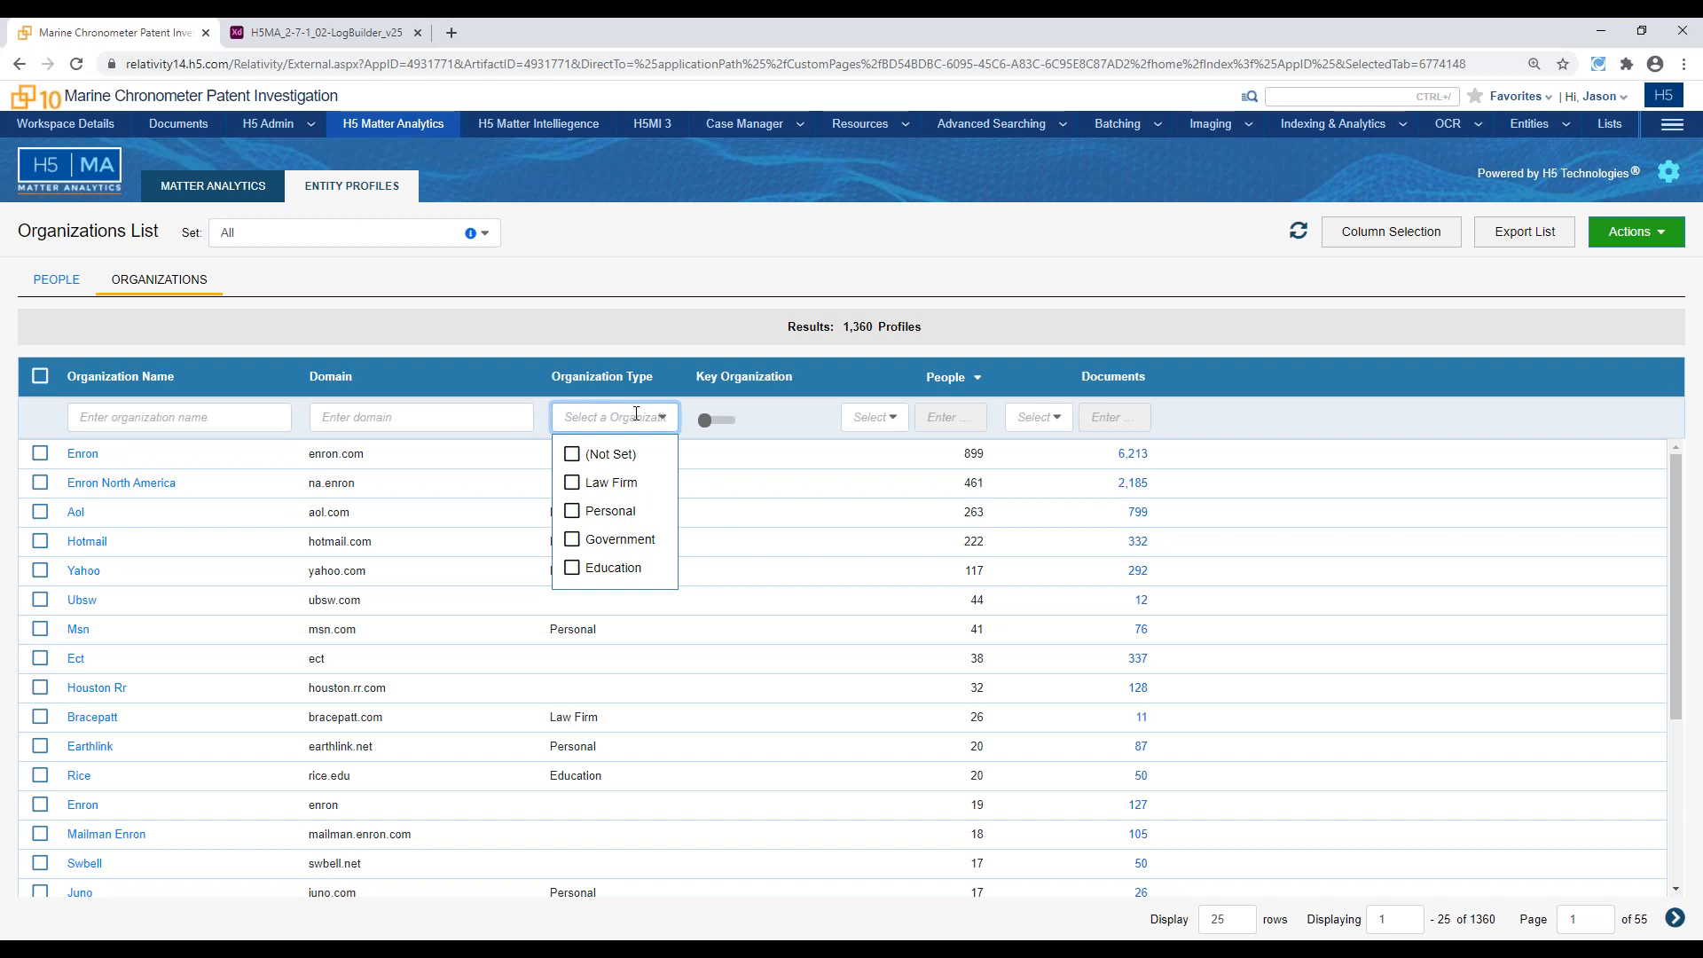
pyautogui.click(642, 482)
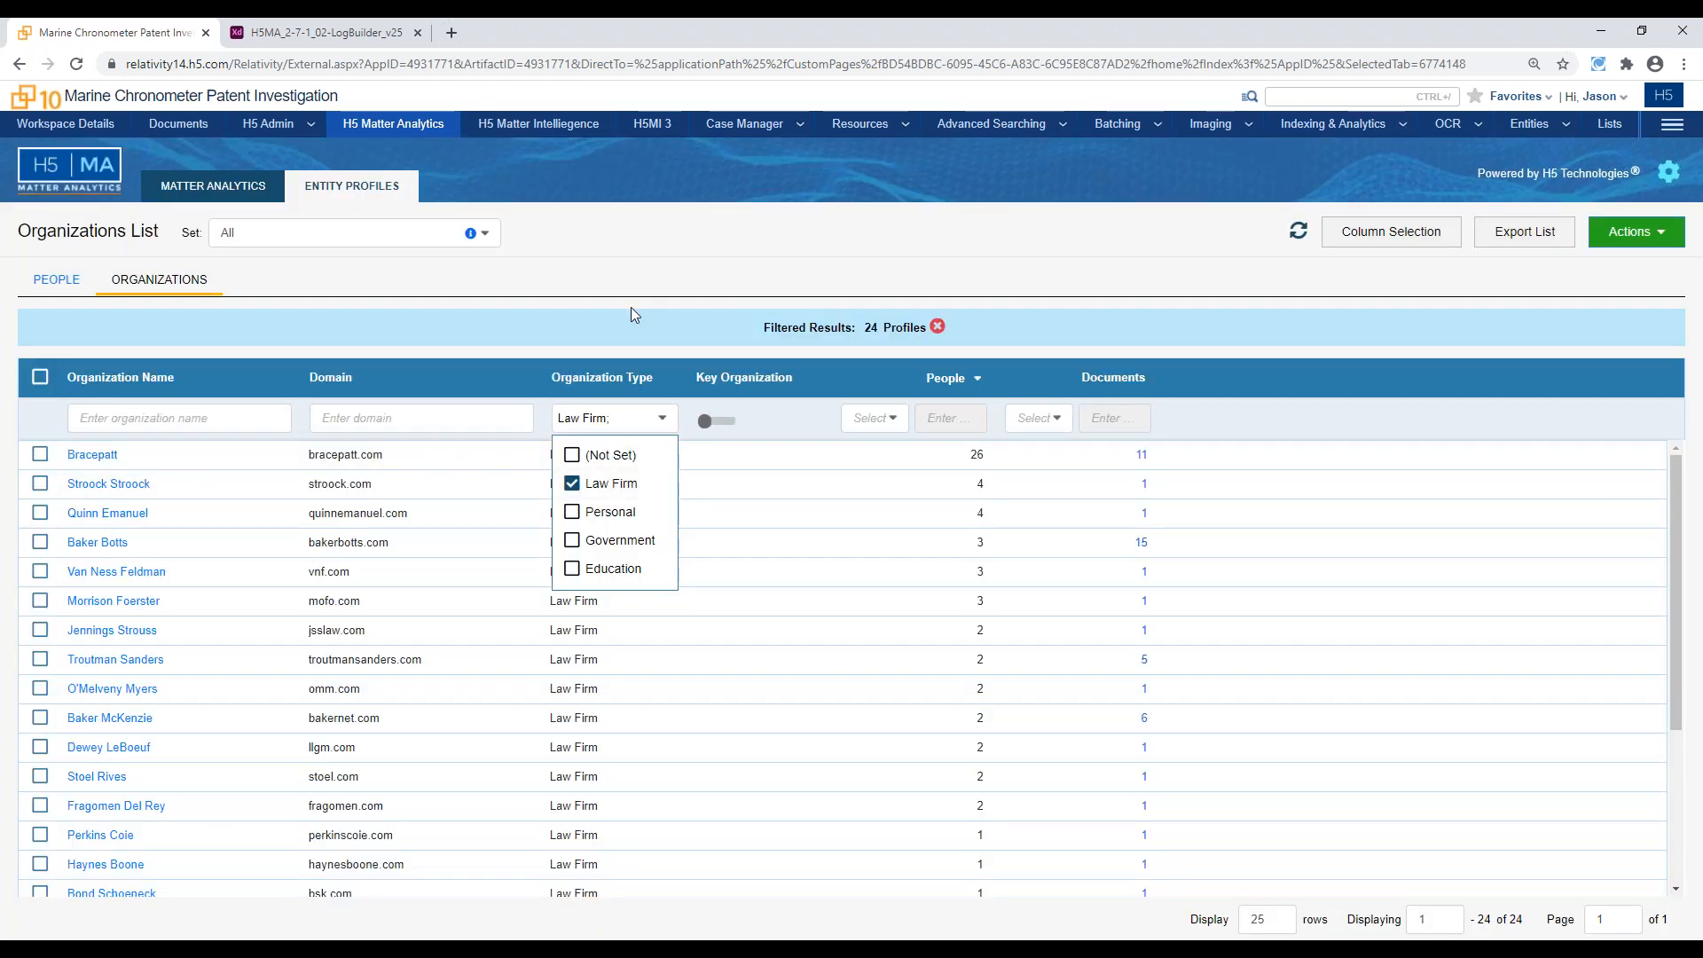
pyautogui.click(631, 307)
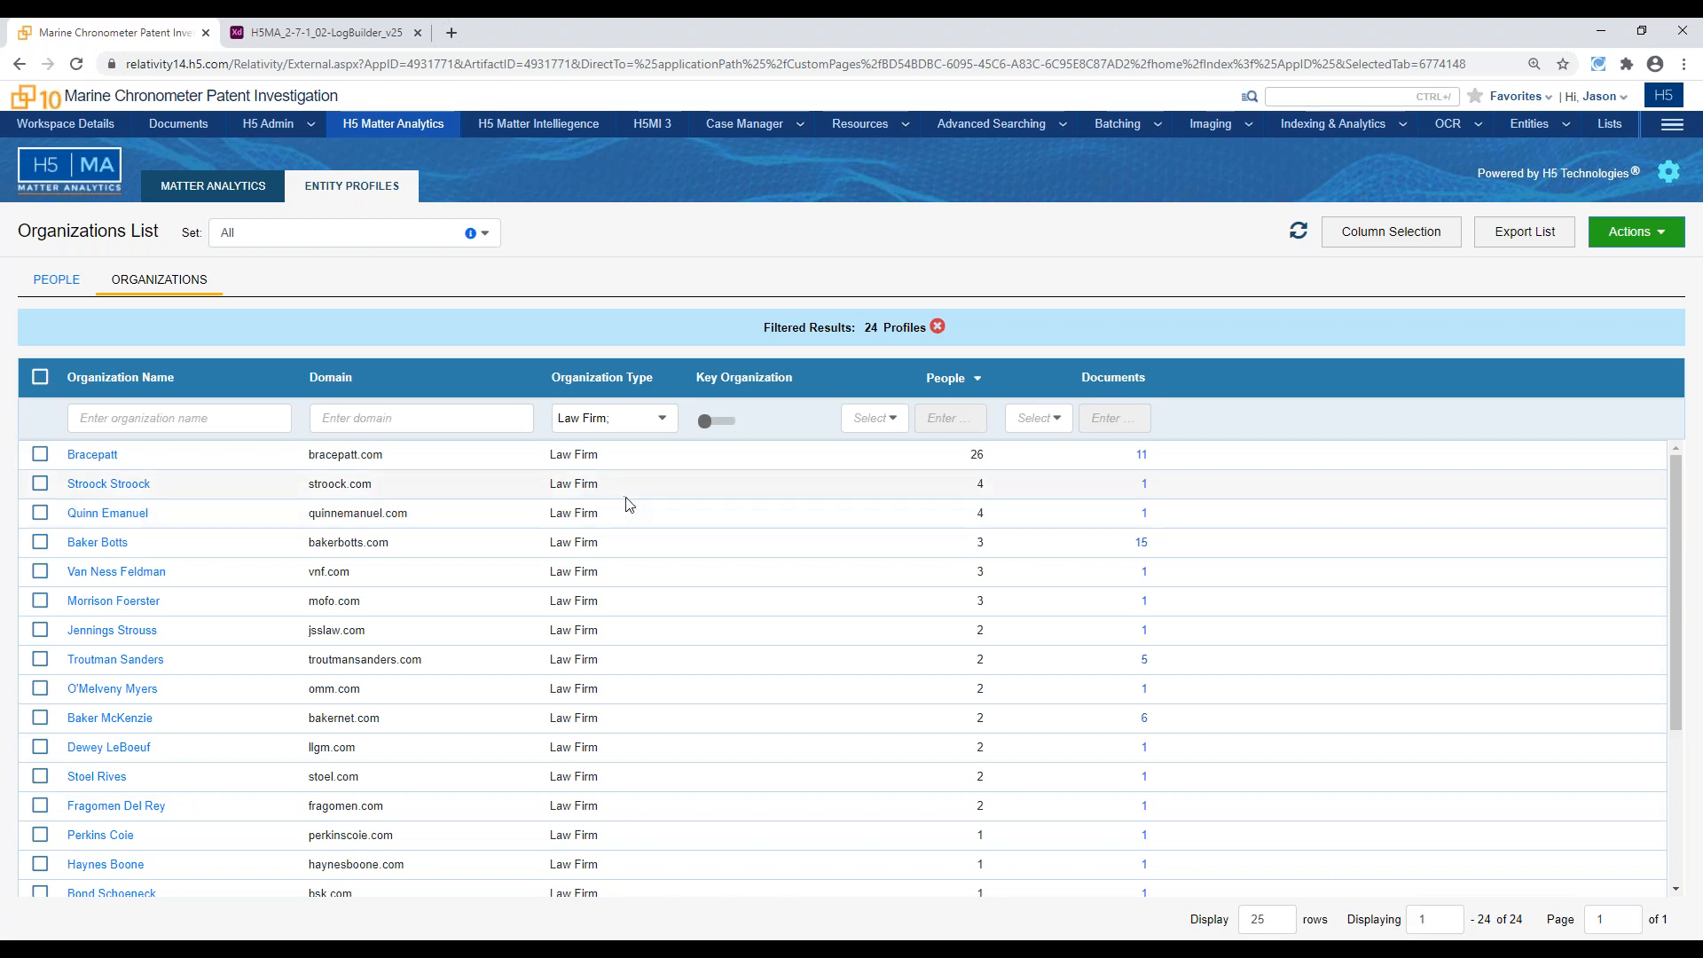
# Look through the listed law firms, open the Thelen Reid organization profile and examine its Organization Description
pyautogui.scroll(-1, 628, 565)
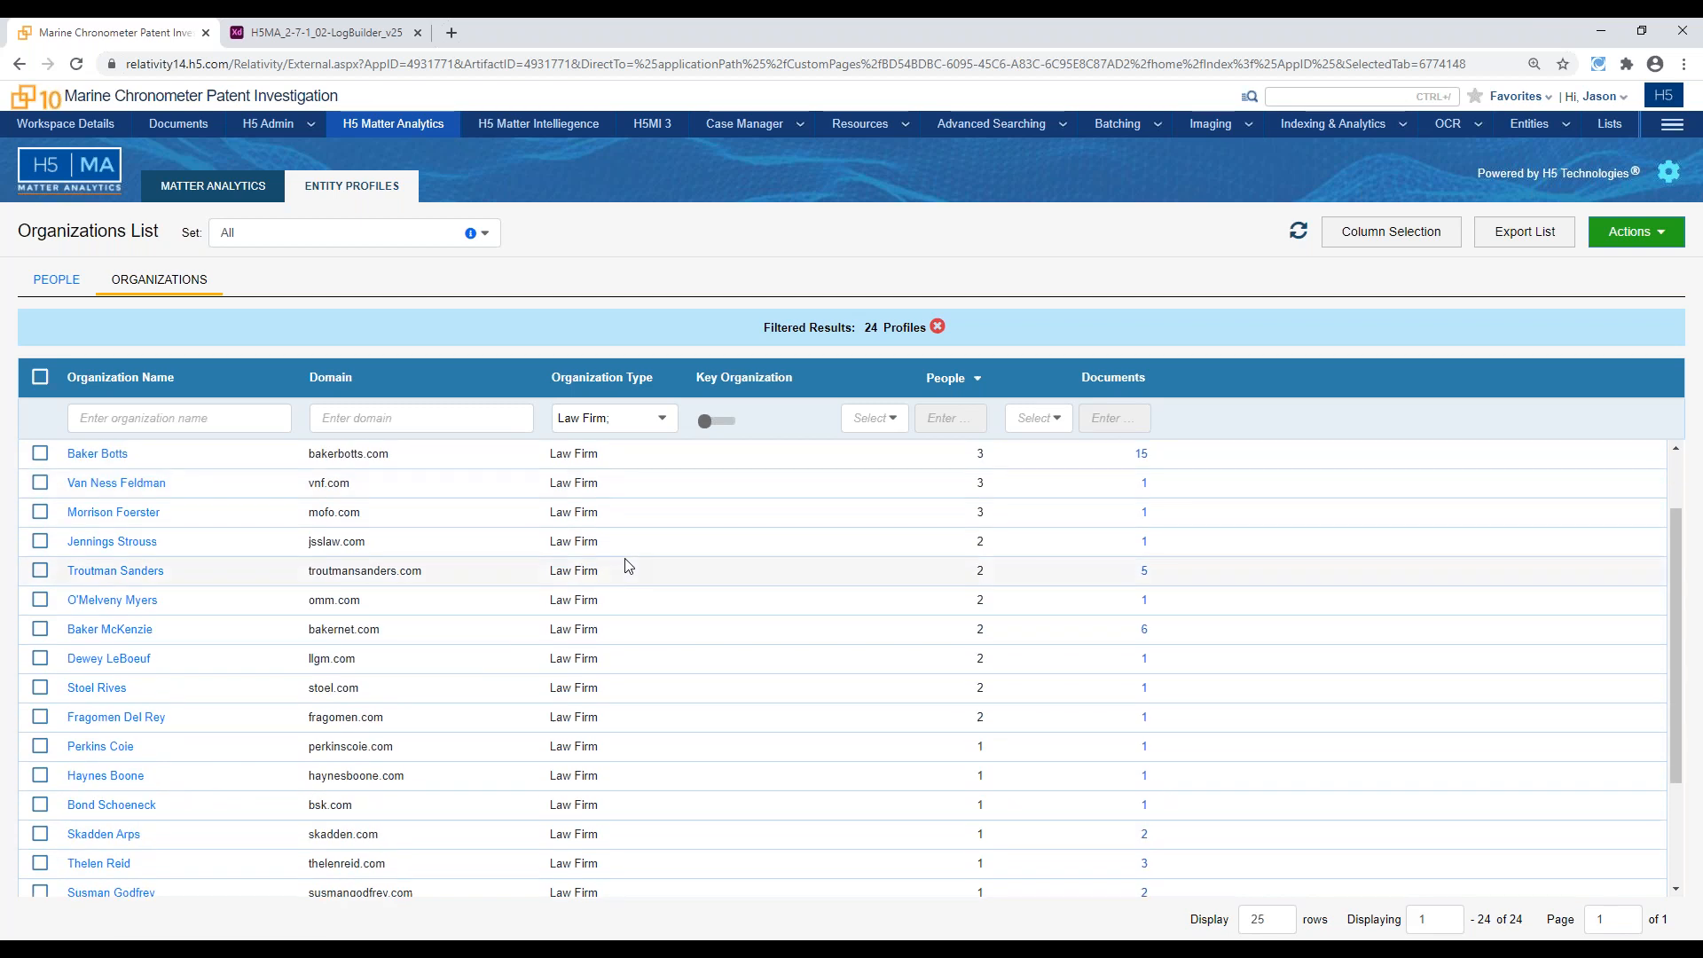
pyautogui.scroll(-1, 437, 693)
pyautogui.scroll(-1, 437, 697)
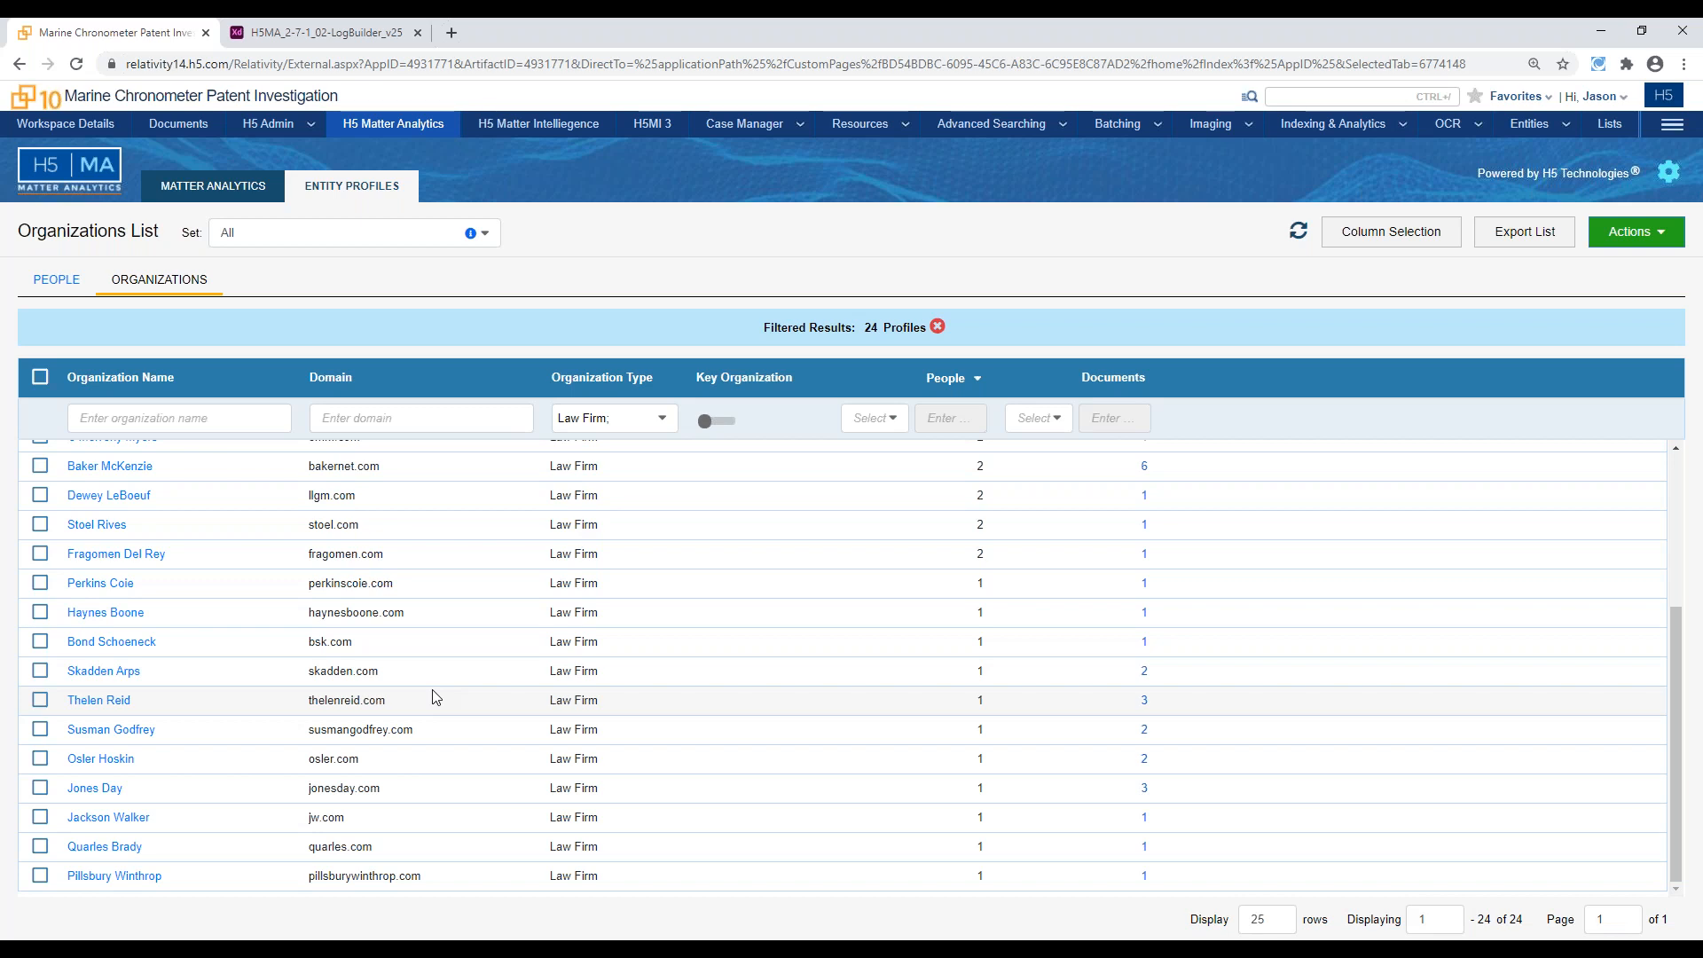
pyautogui.scroll(3, 435, 697)
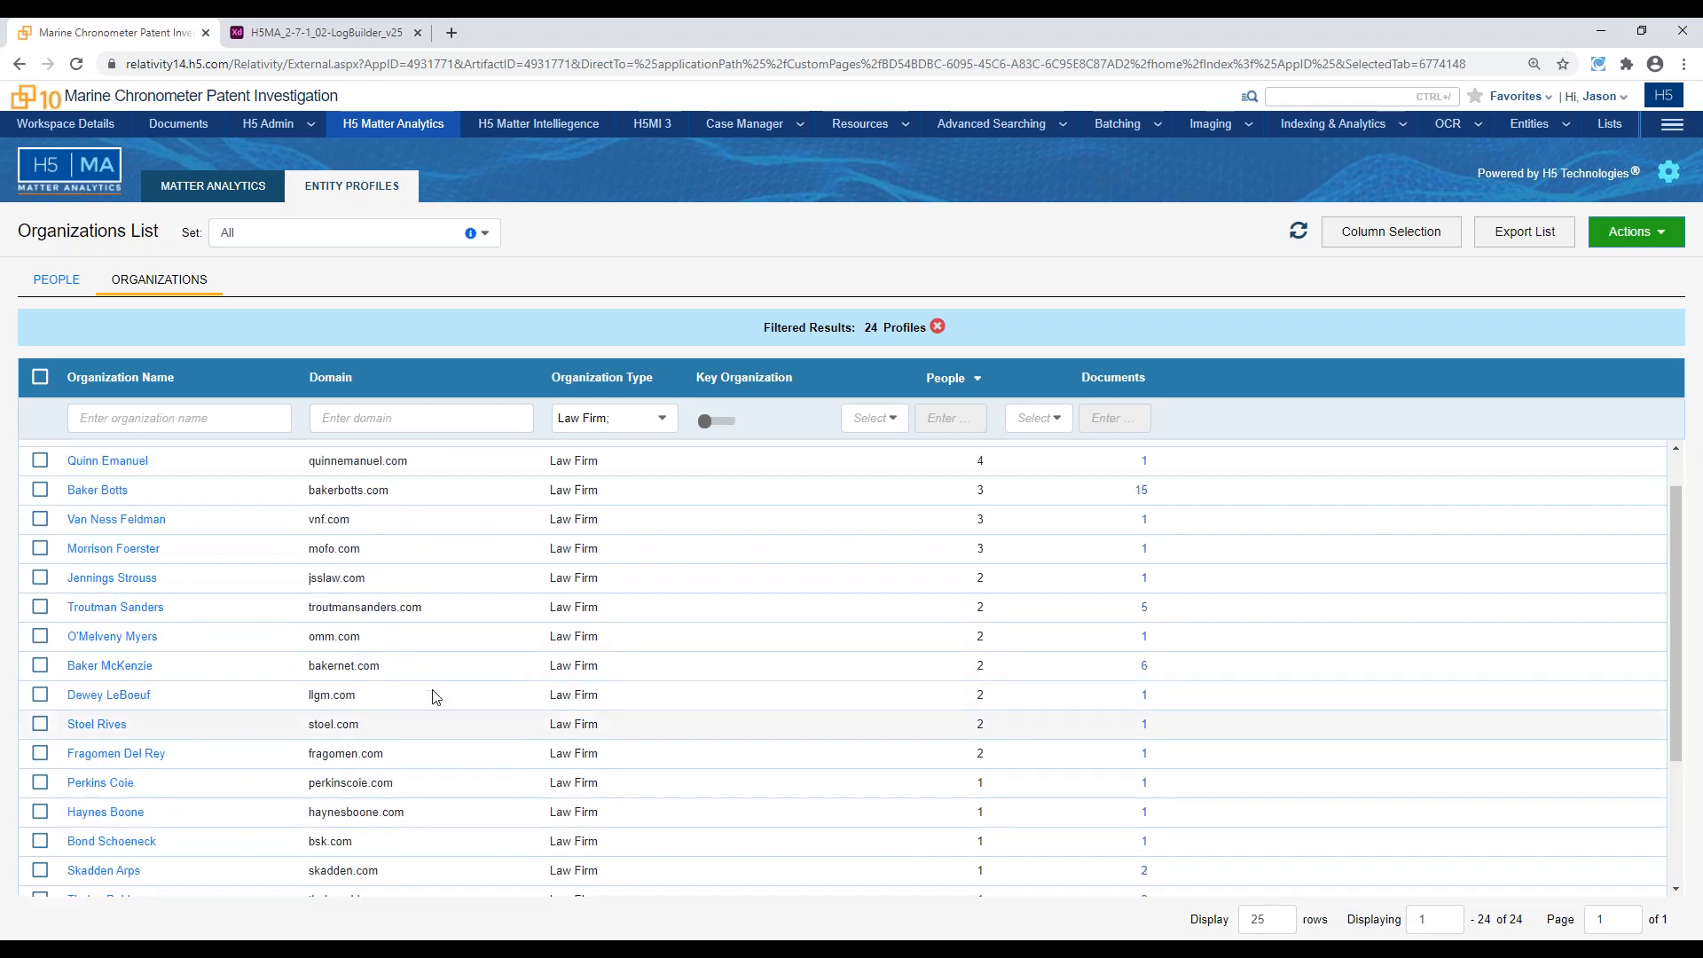
pyautogui.scroll(-3, 436, 697)
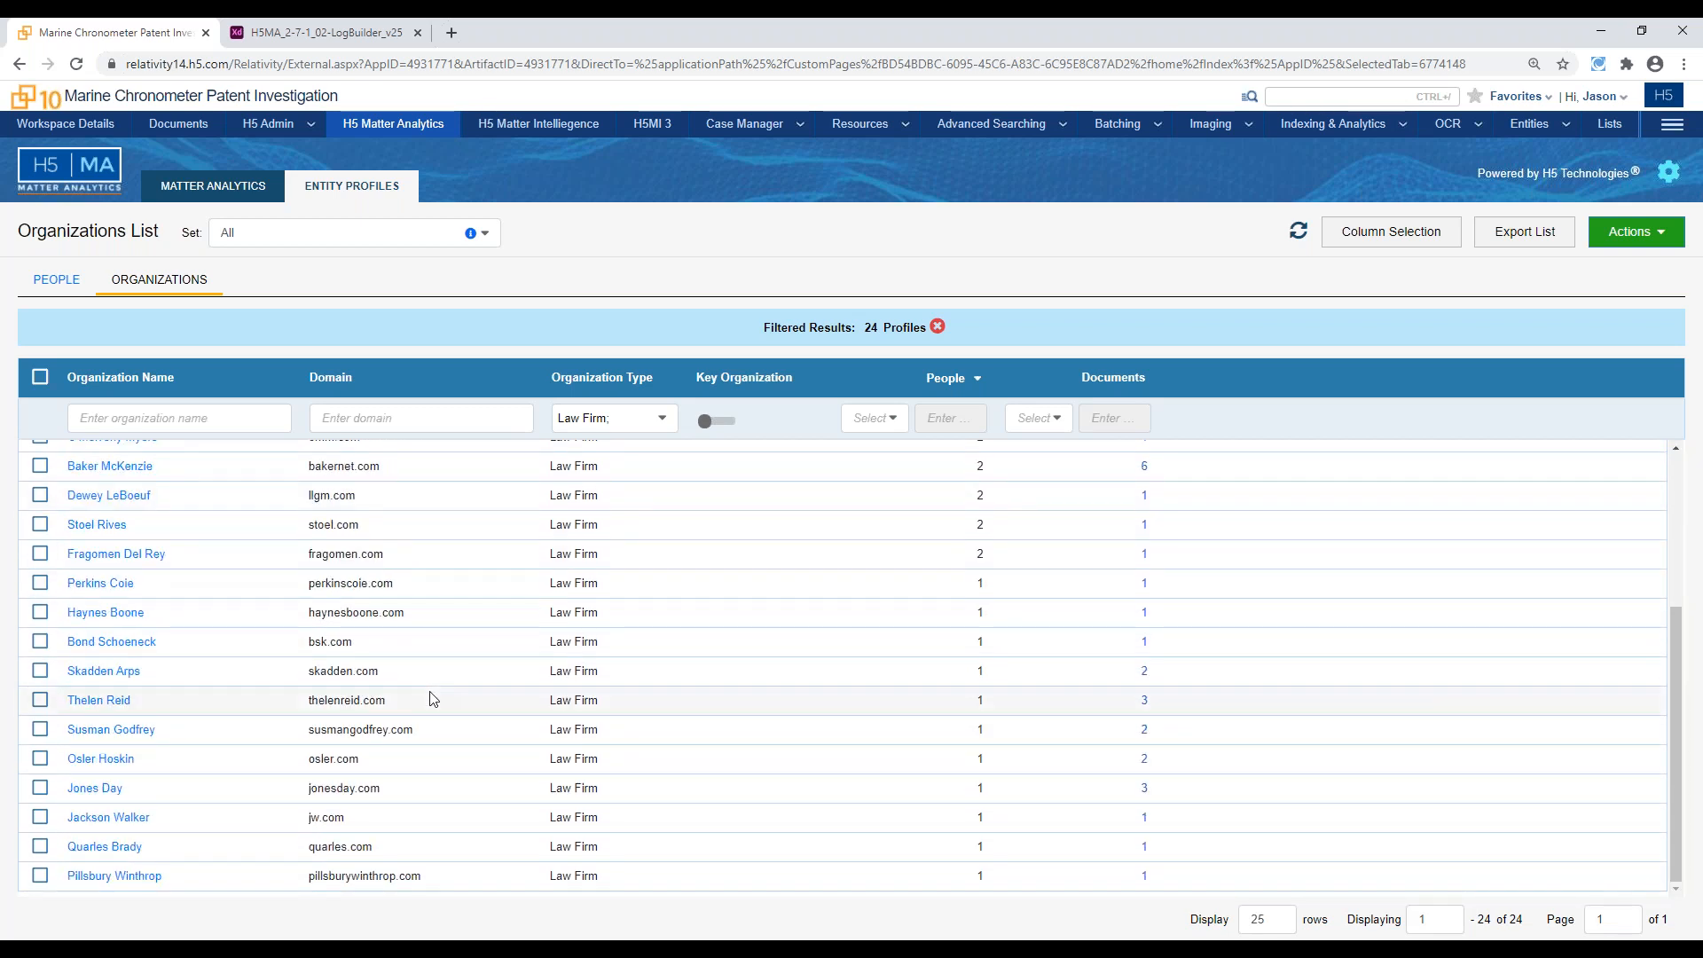
pyautogui.click(98, 700)
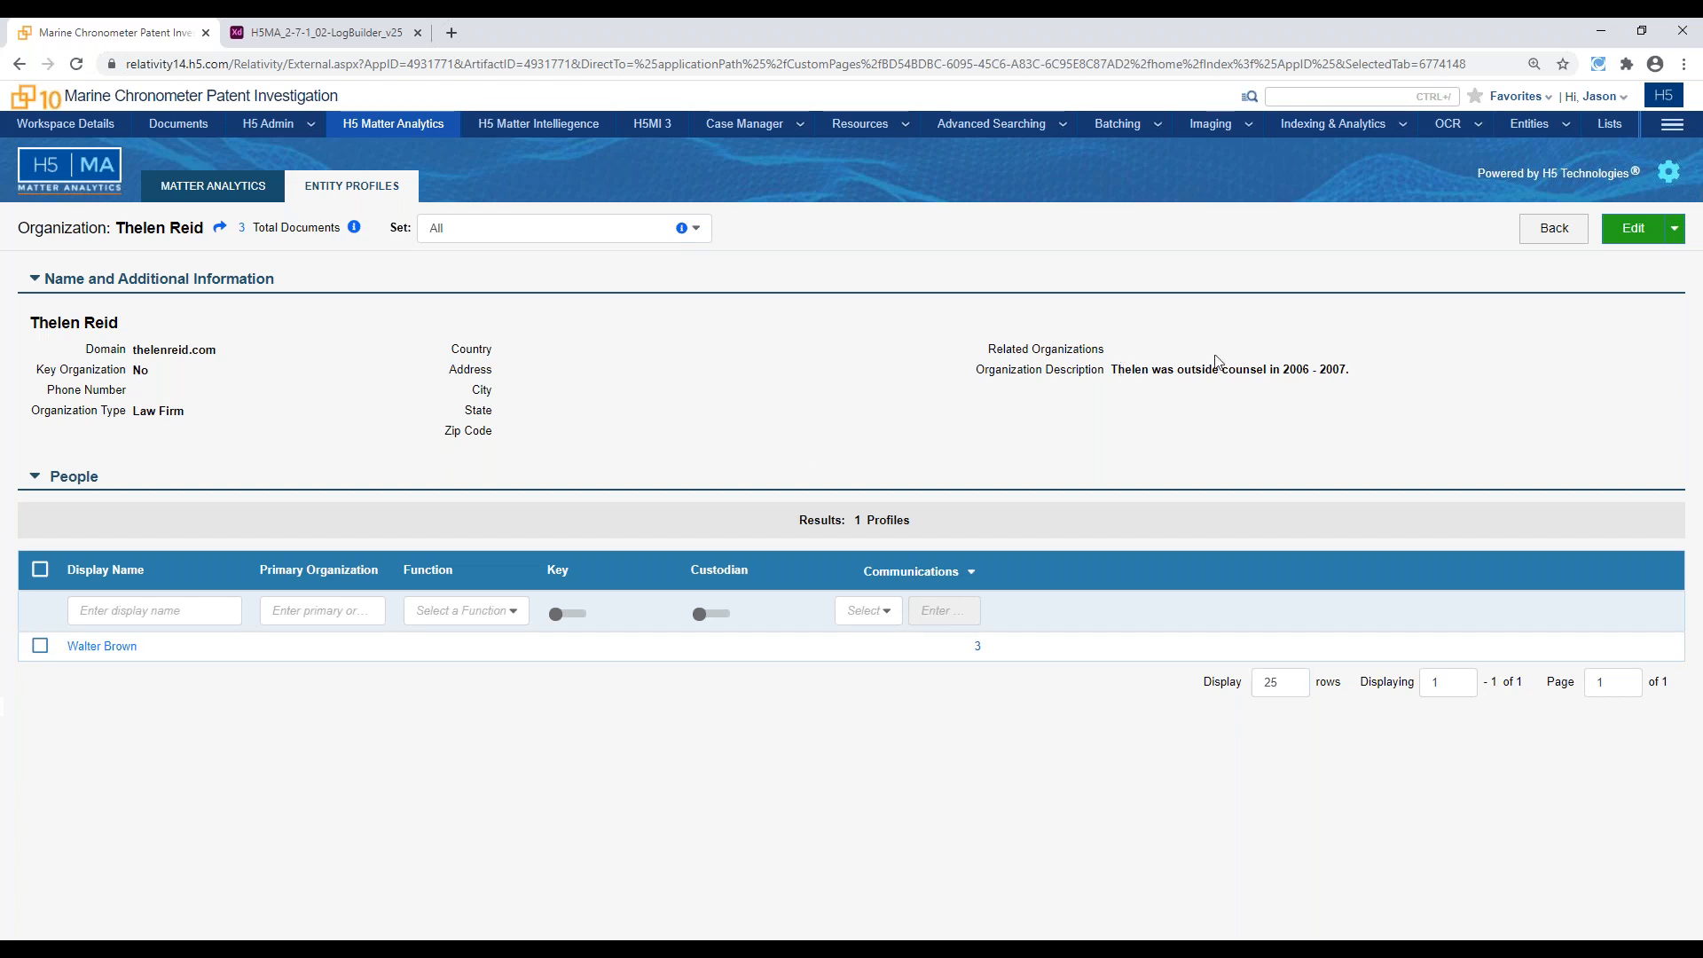
pyautogui.doubleClick(1123, 373)
pyautogui.click(999, 476)
# Bulk update all people listed under Thelen Reid to the Outside Counsel function, and save the update
pyautogui.click(39, 569)
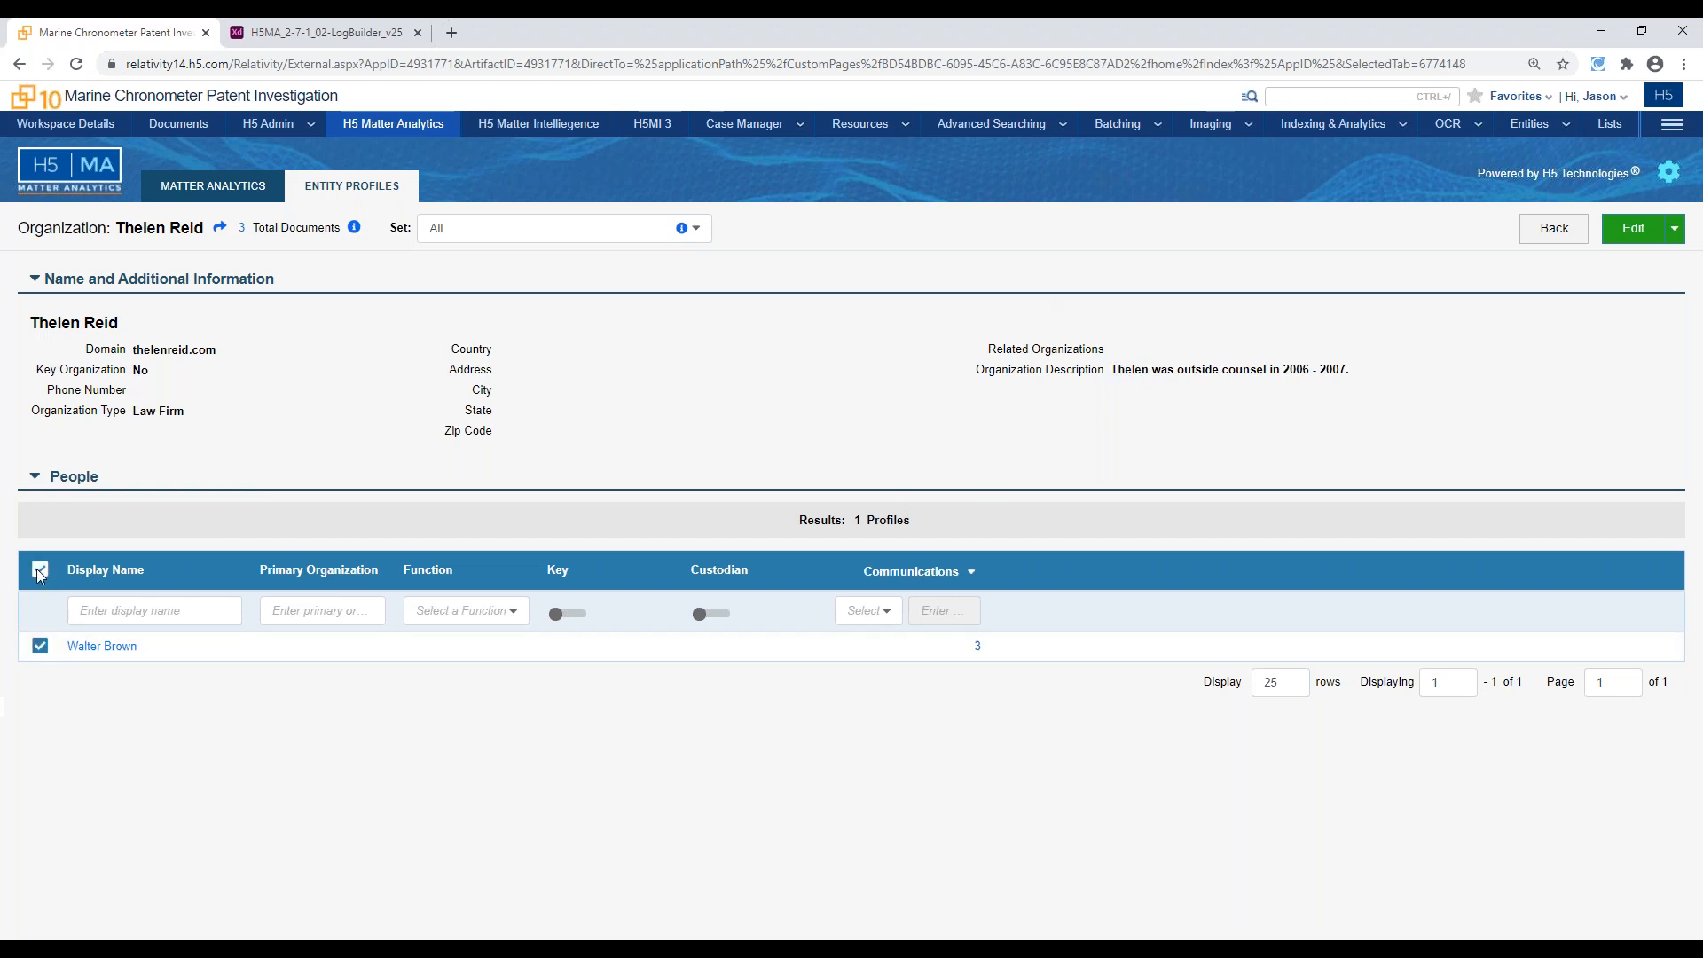
pyautogui.click(1674, 229)
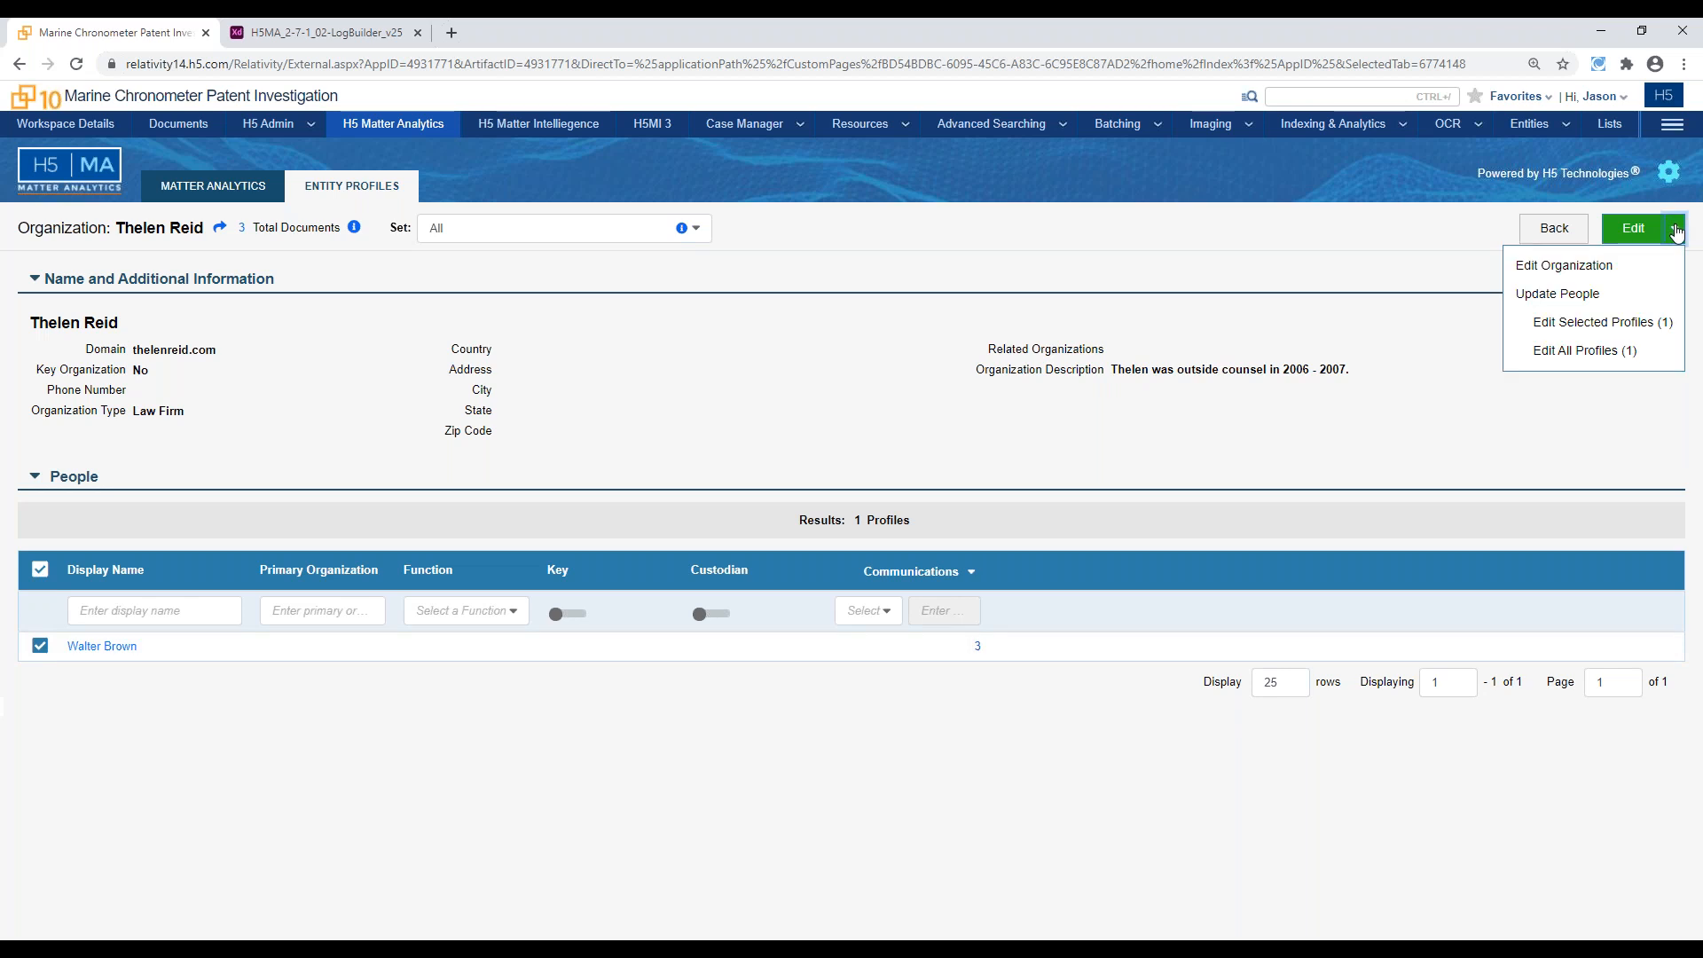
pyautogui.click(1637, 321)
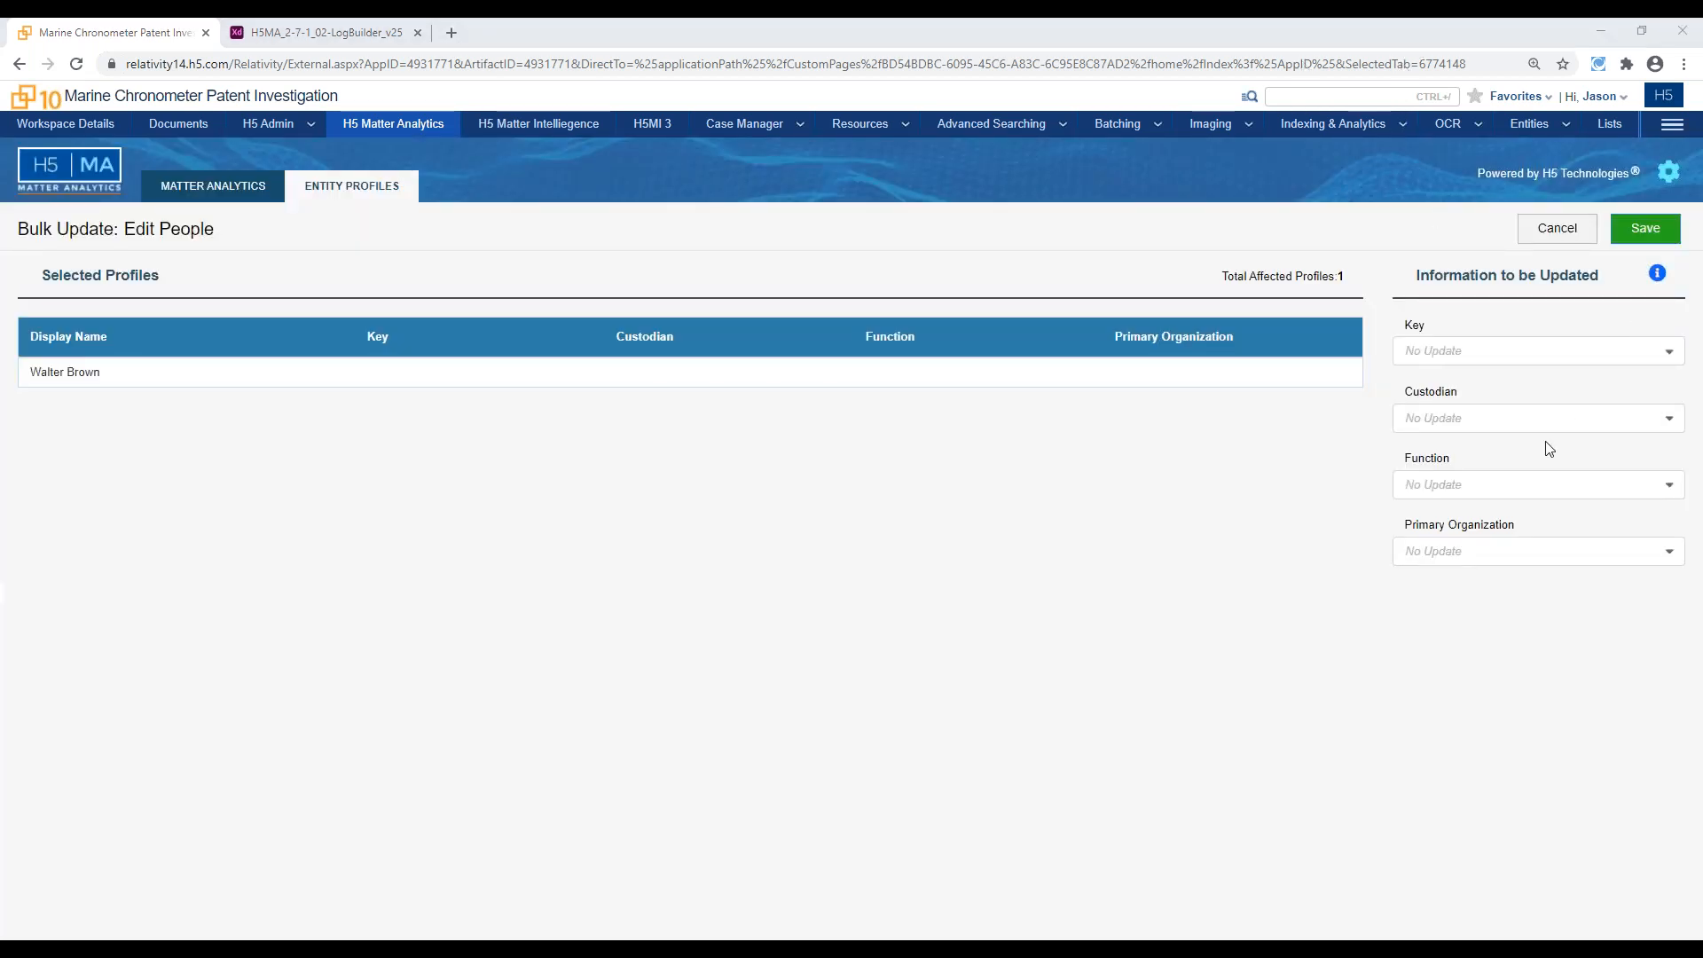
pyautogui.click(1509, 487)
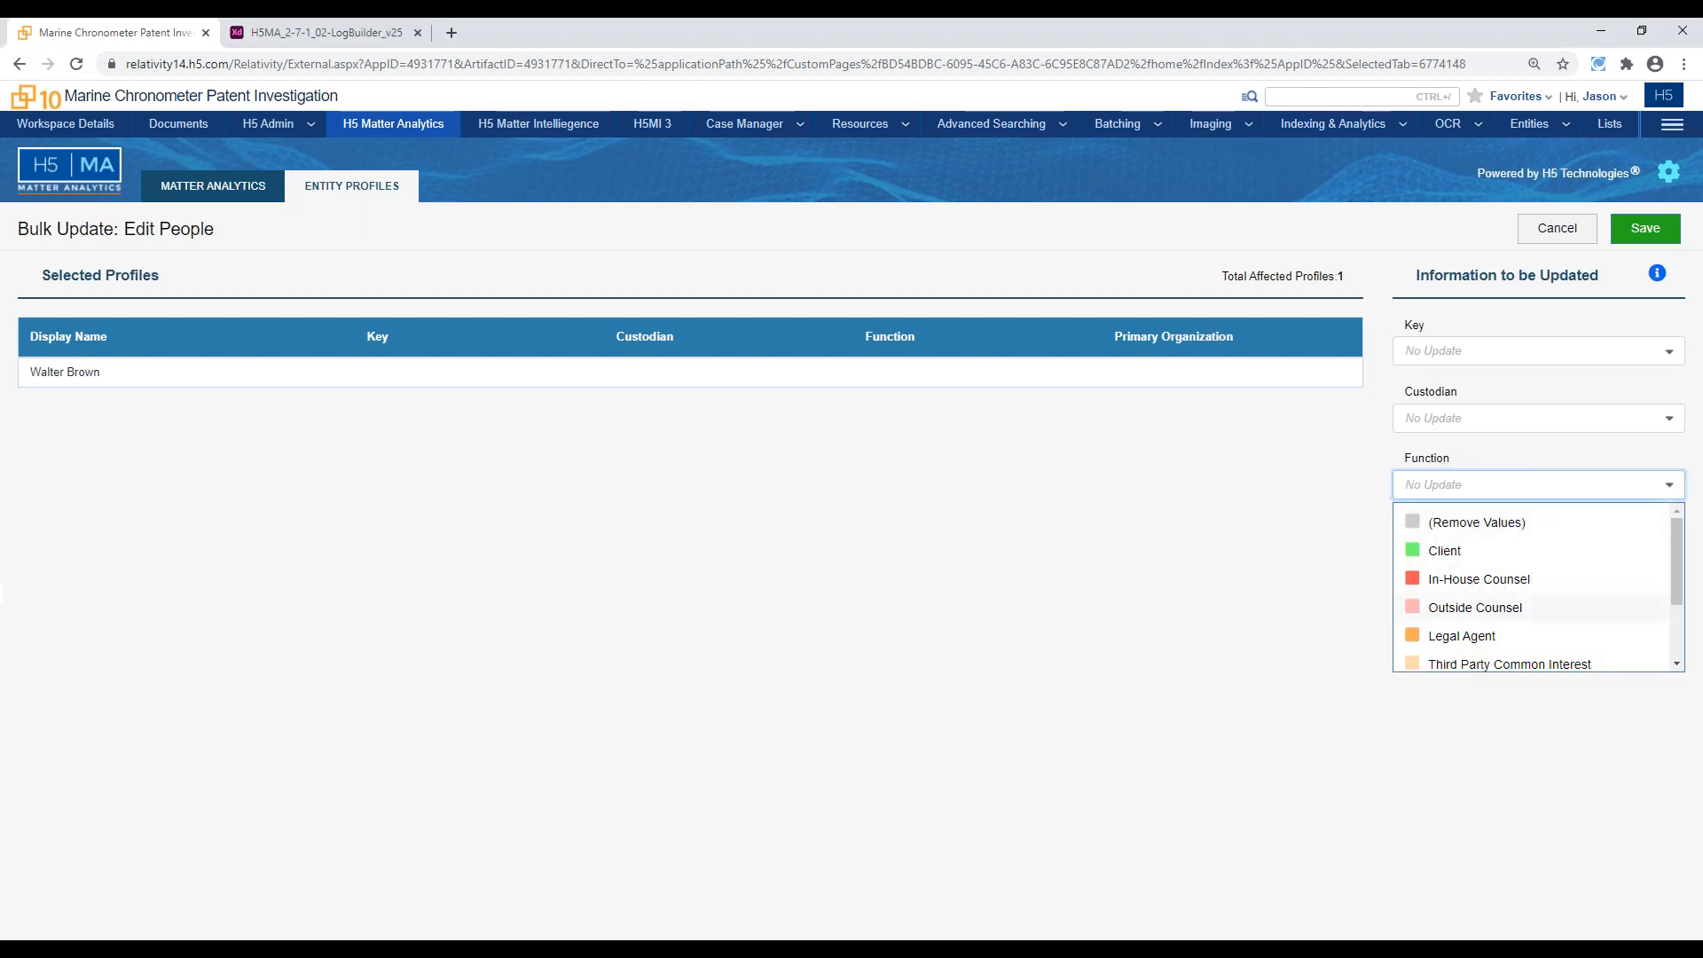
pyautogui.click(1476, 607)
pyautogui.click(1646, 228)
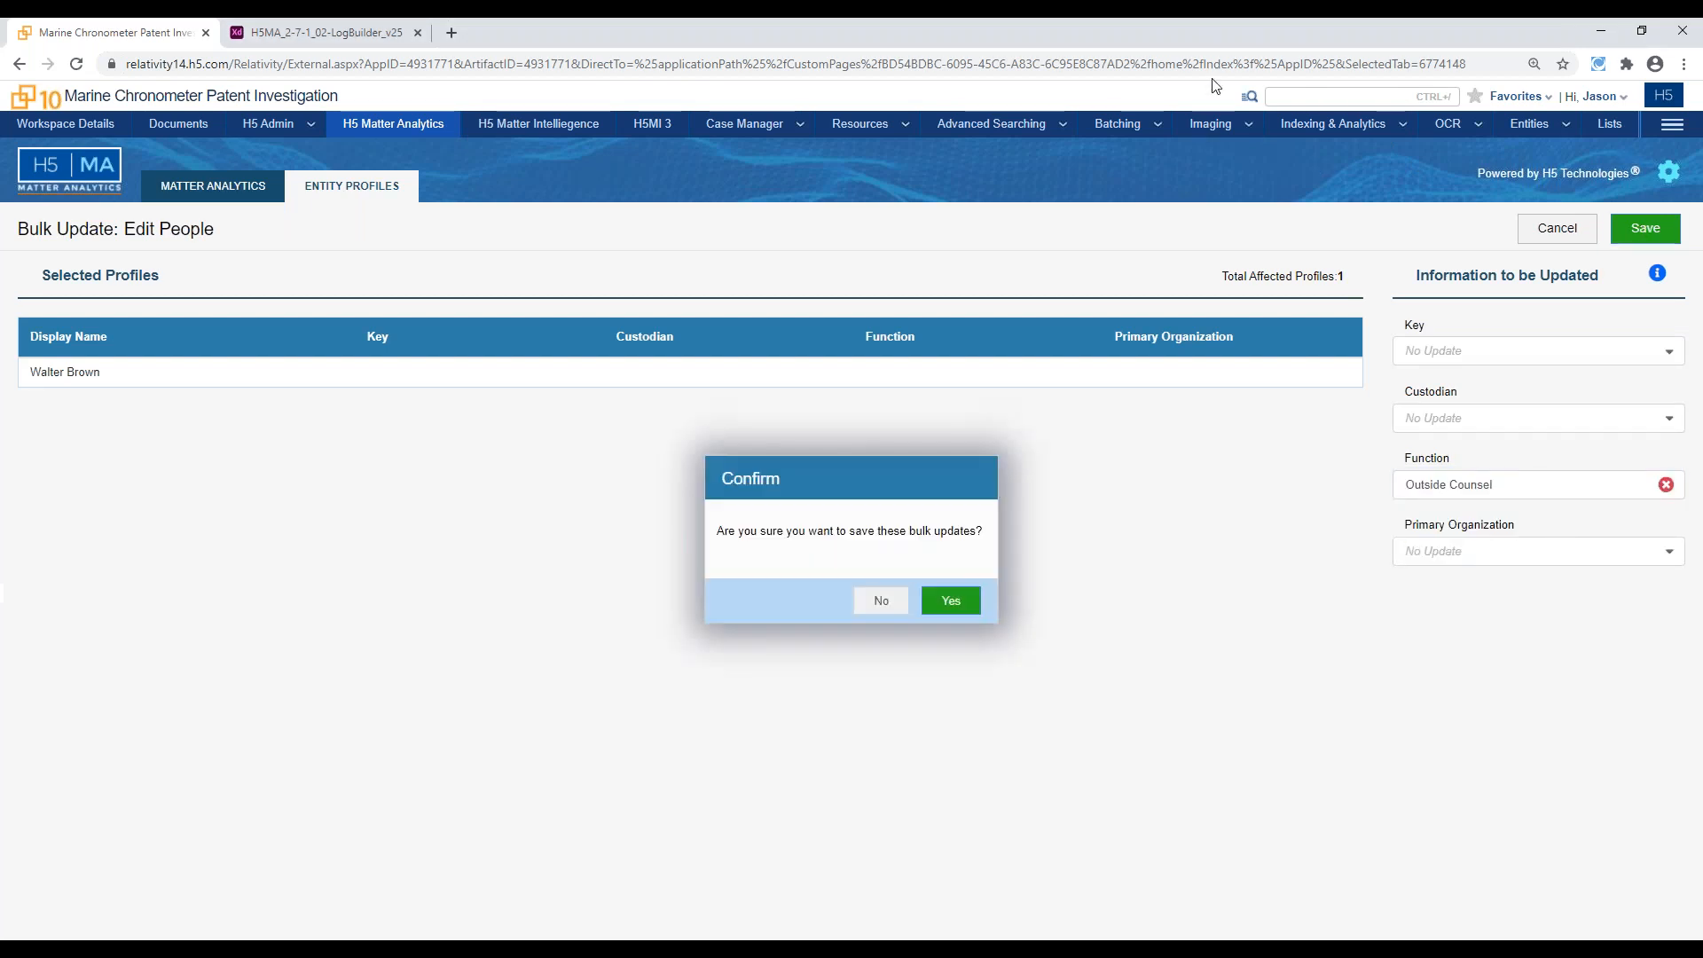
pyautogui.click(951, 601)
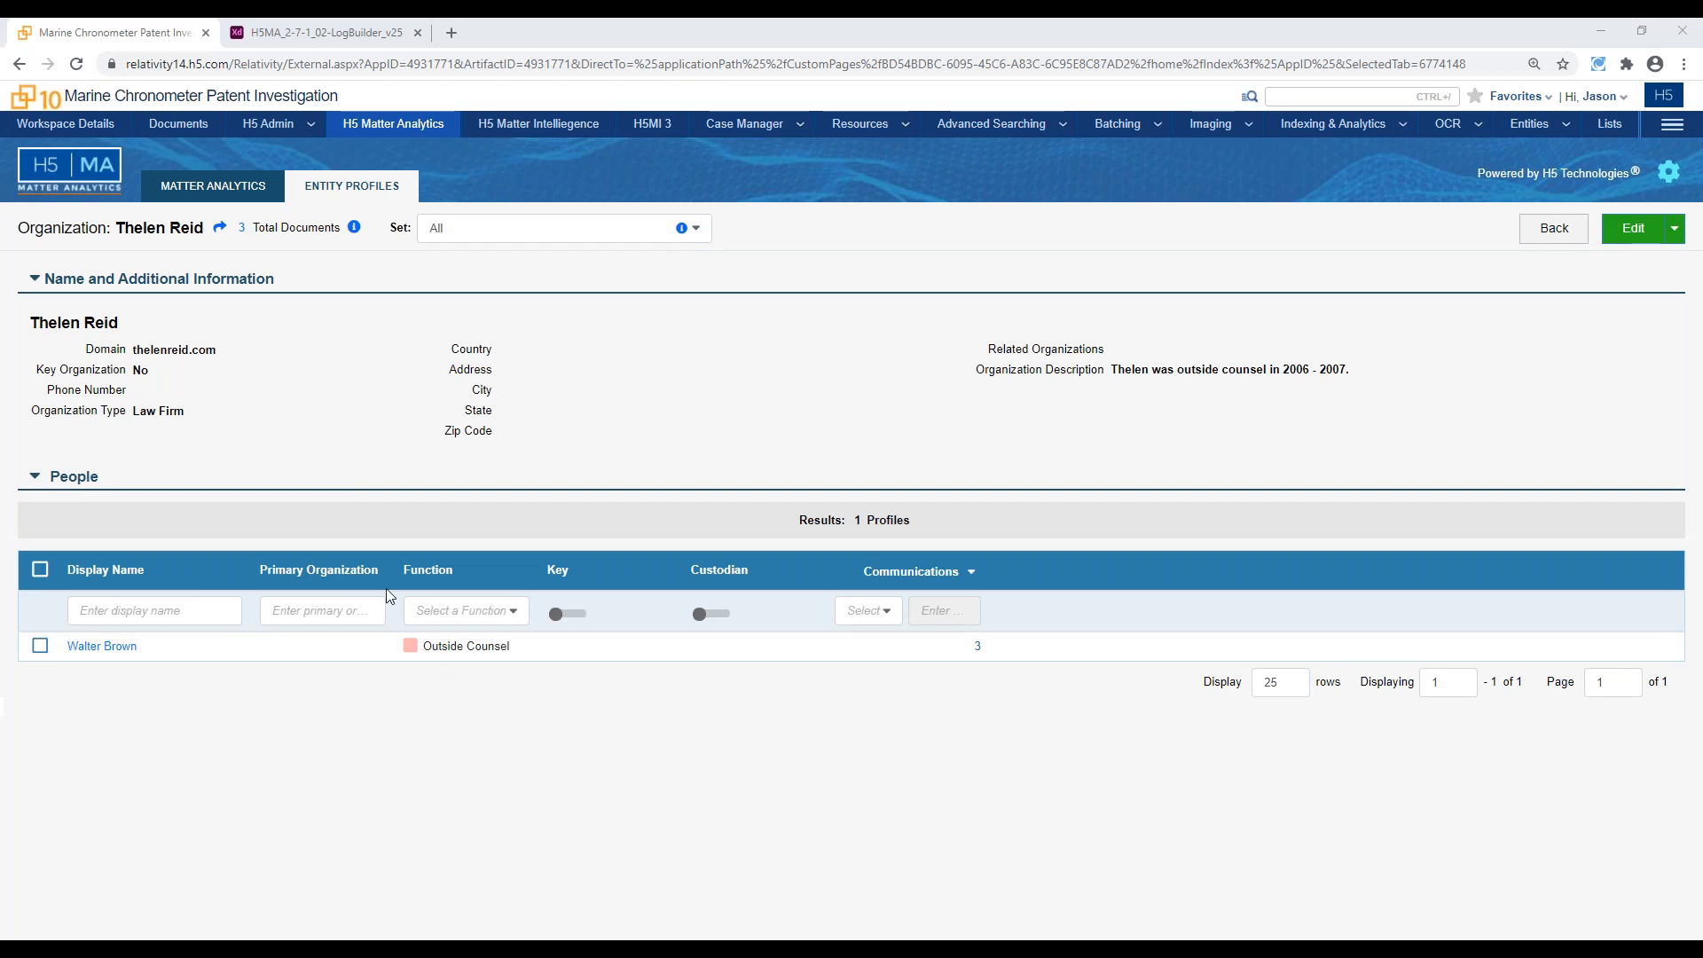
# Start a new analytics set named Priv Analytics on the _H5_Reviewer_Data document set, and add the Privilege Analytics algorithm
pyautogui.click(223, 191)
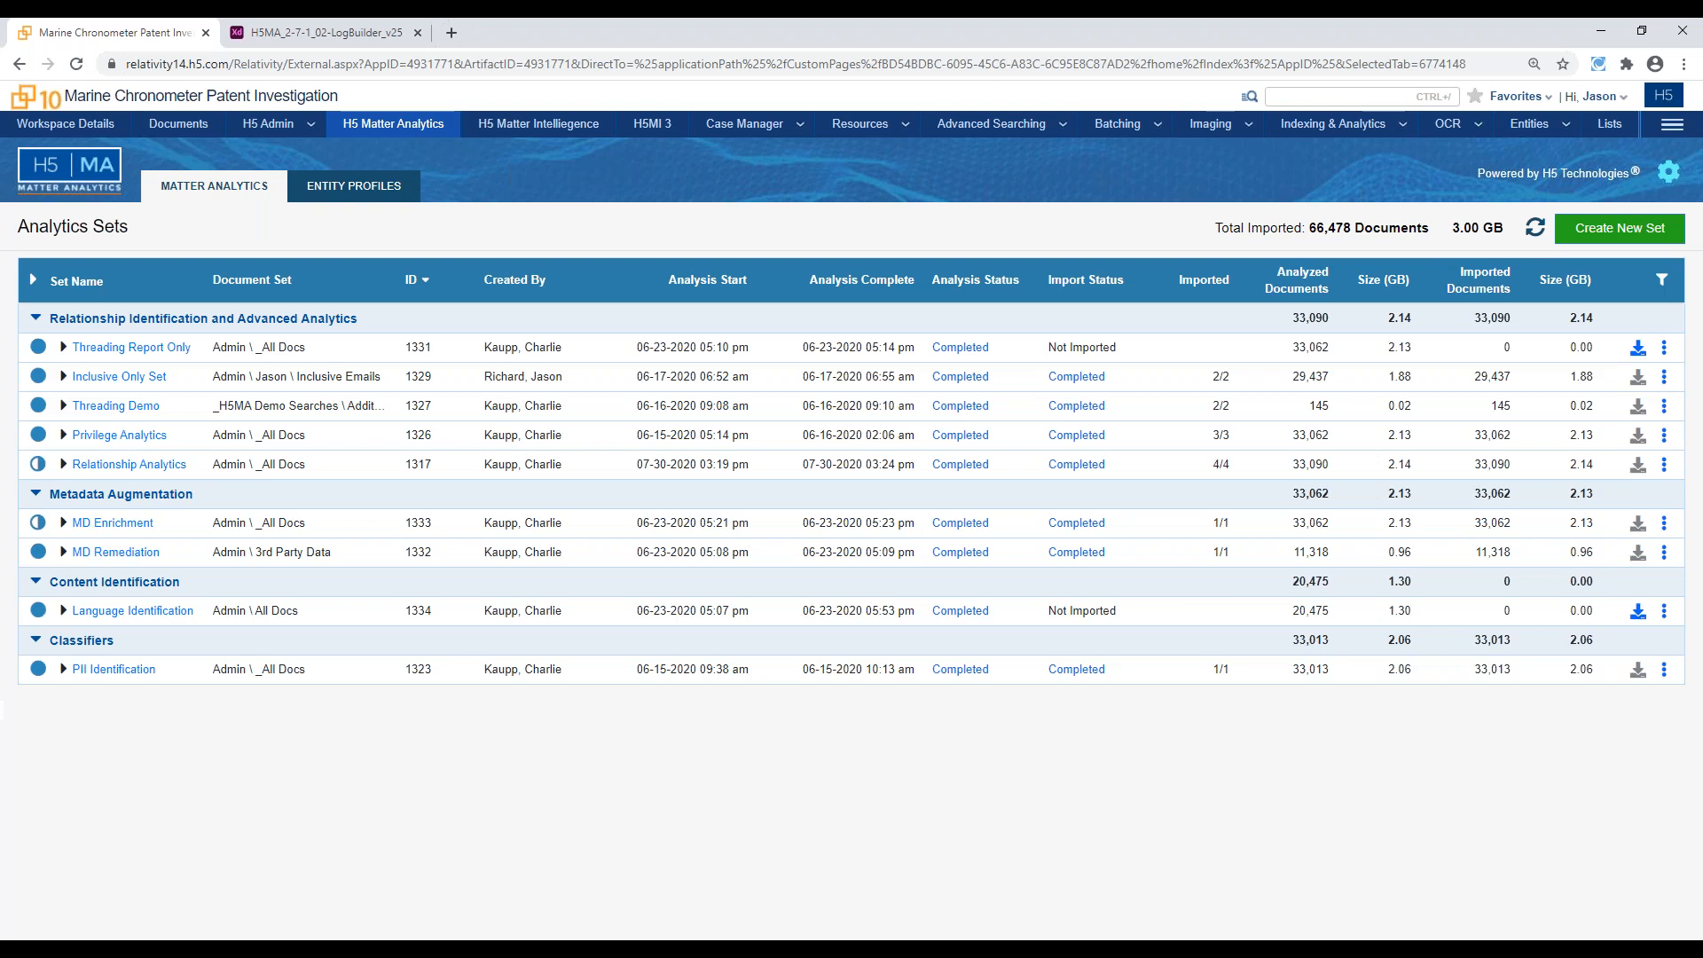
pyautogui.click(1596, 238)
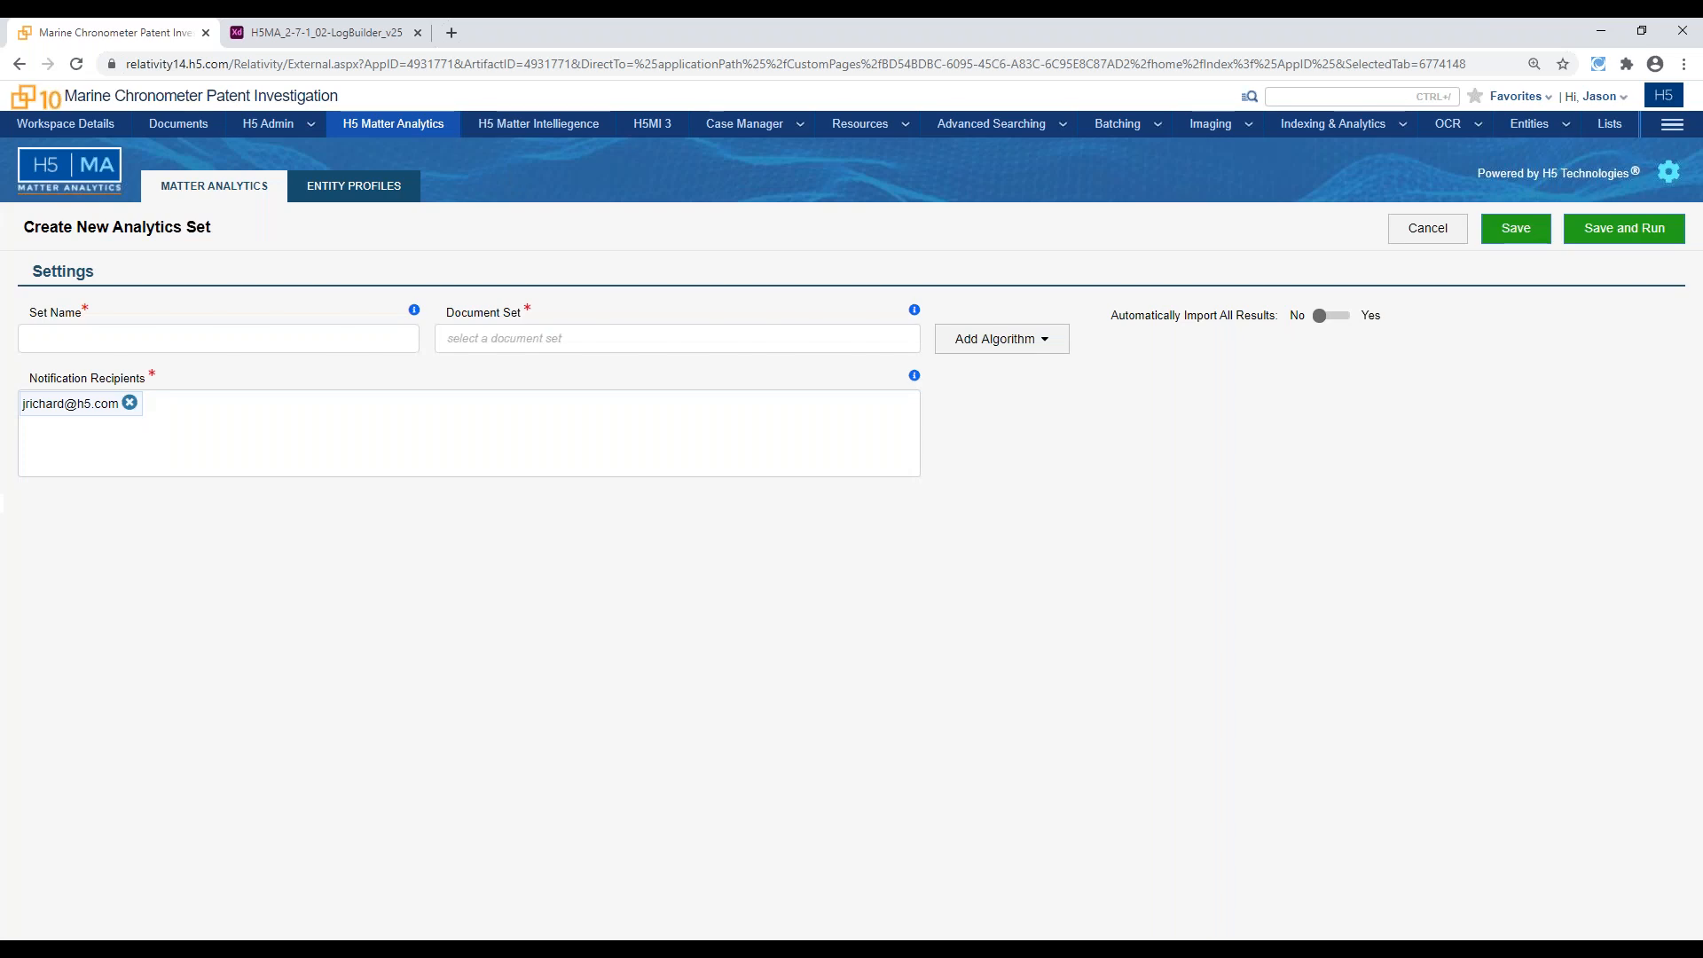
pyautogui.click(272, 331)
pyautogui.write('P')
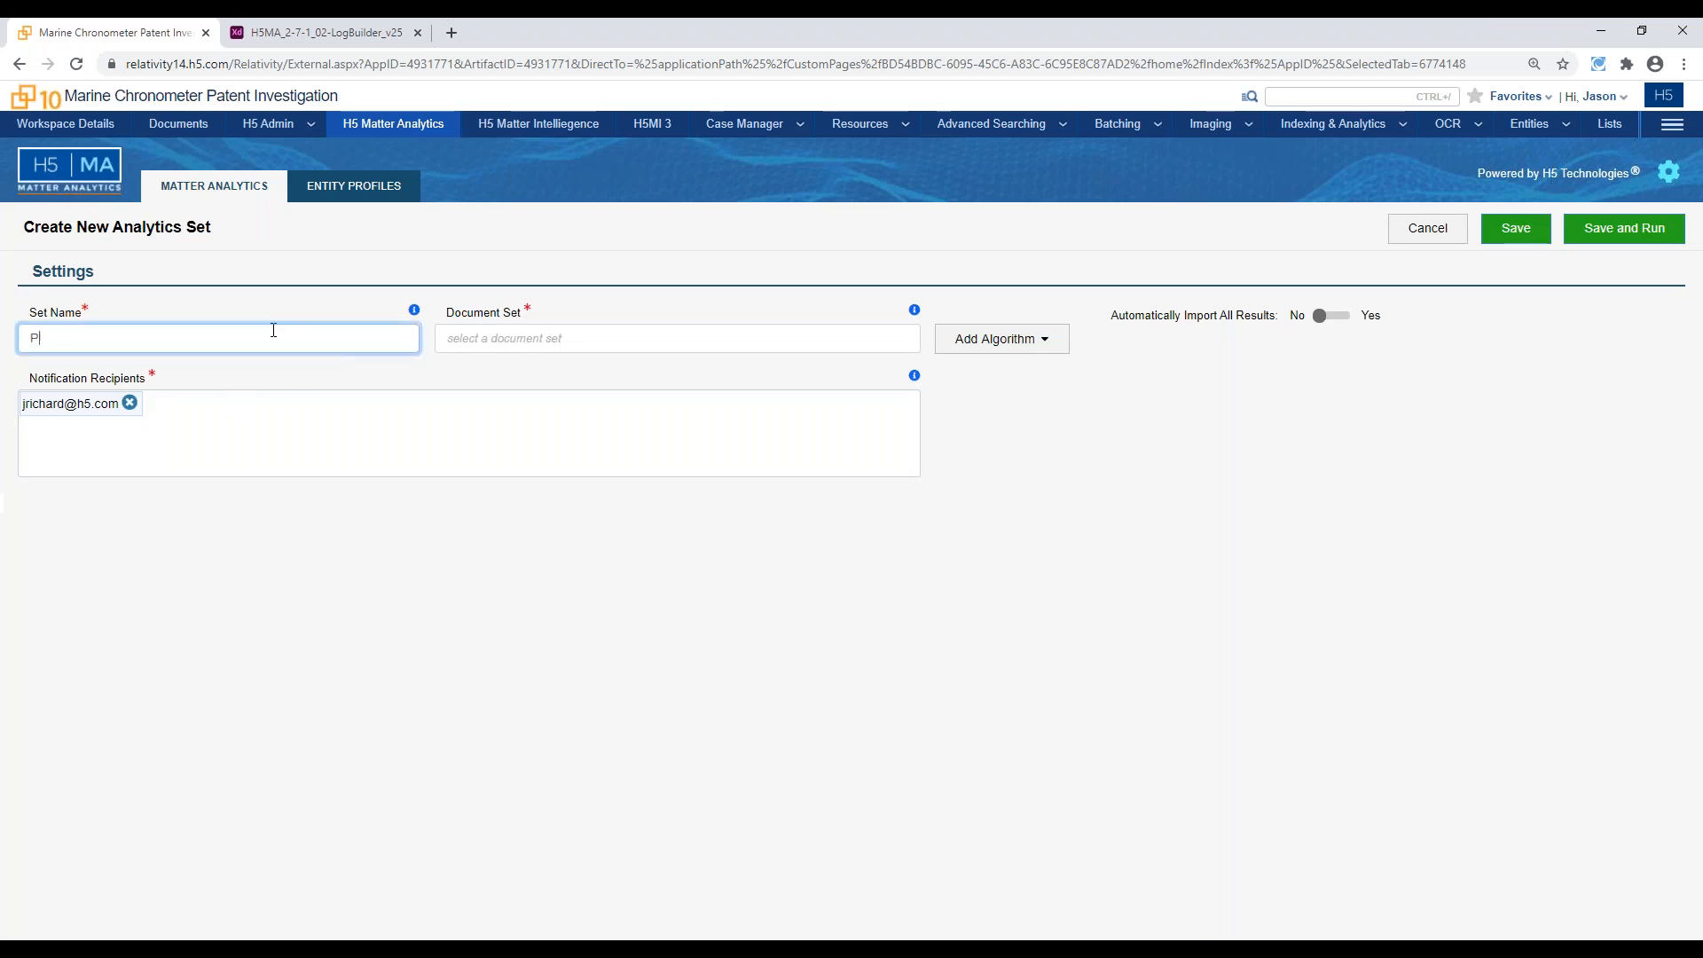
pyautogui.write('riv Analytics')
pyautogui.click(581, 340)
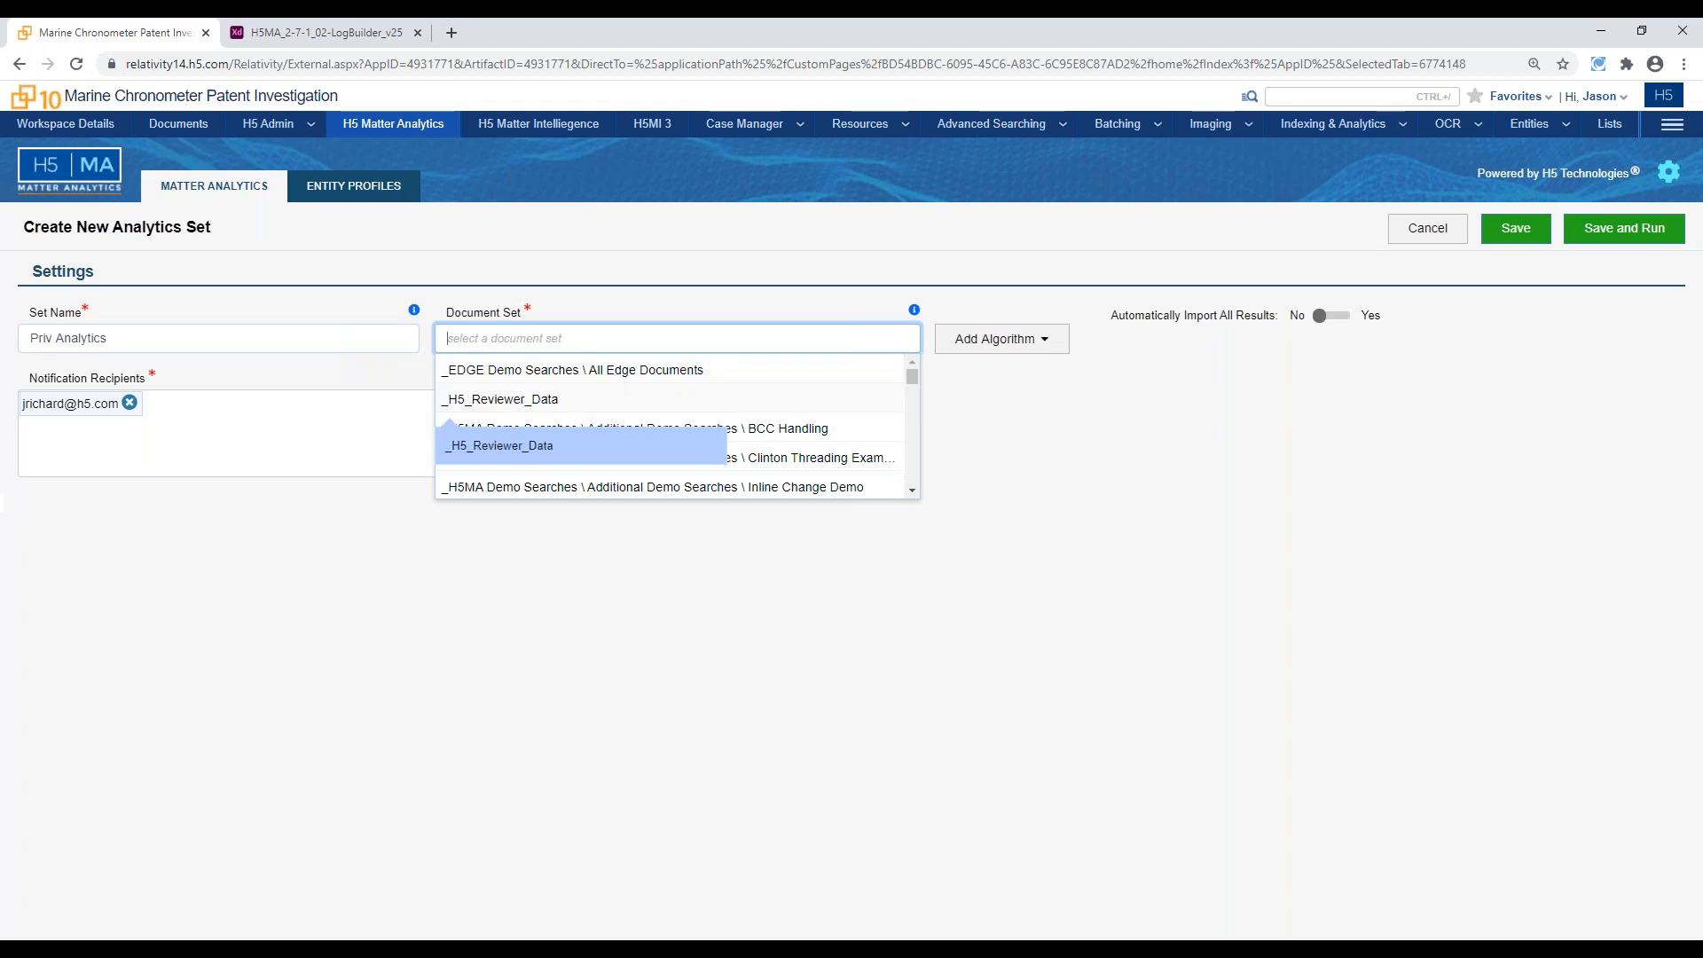
pyautogui.click(570, 401)
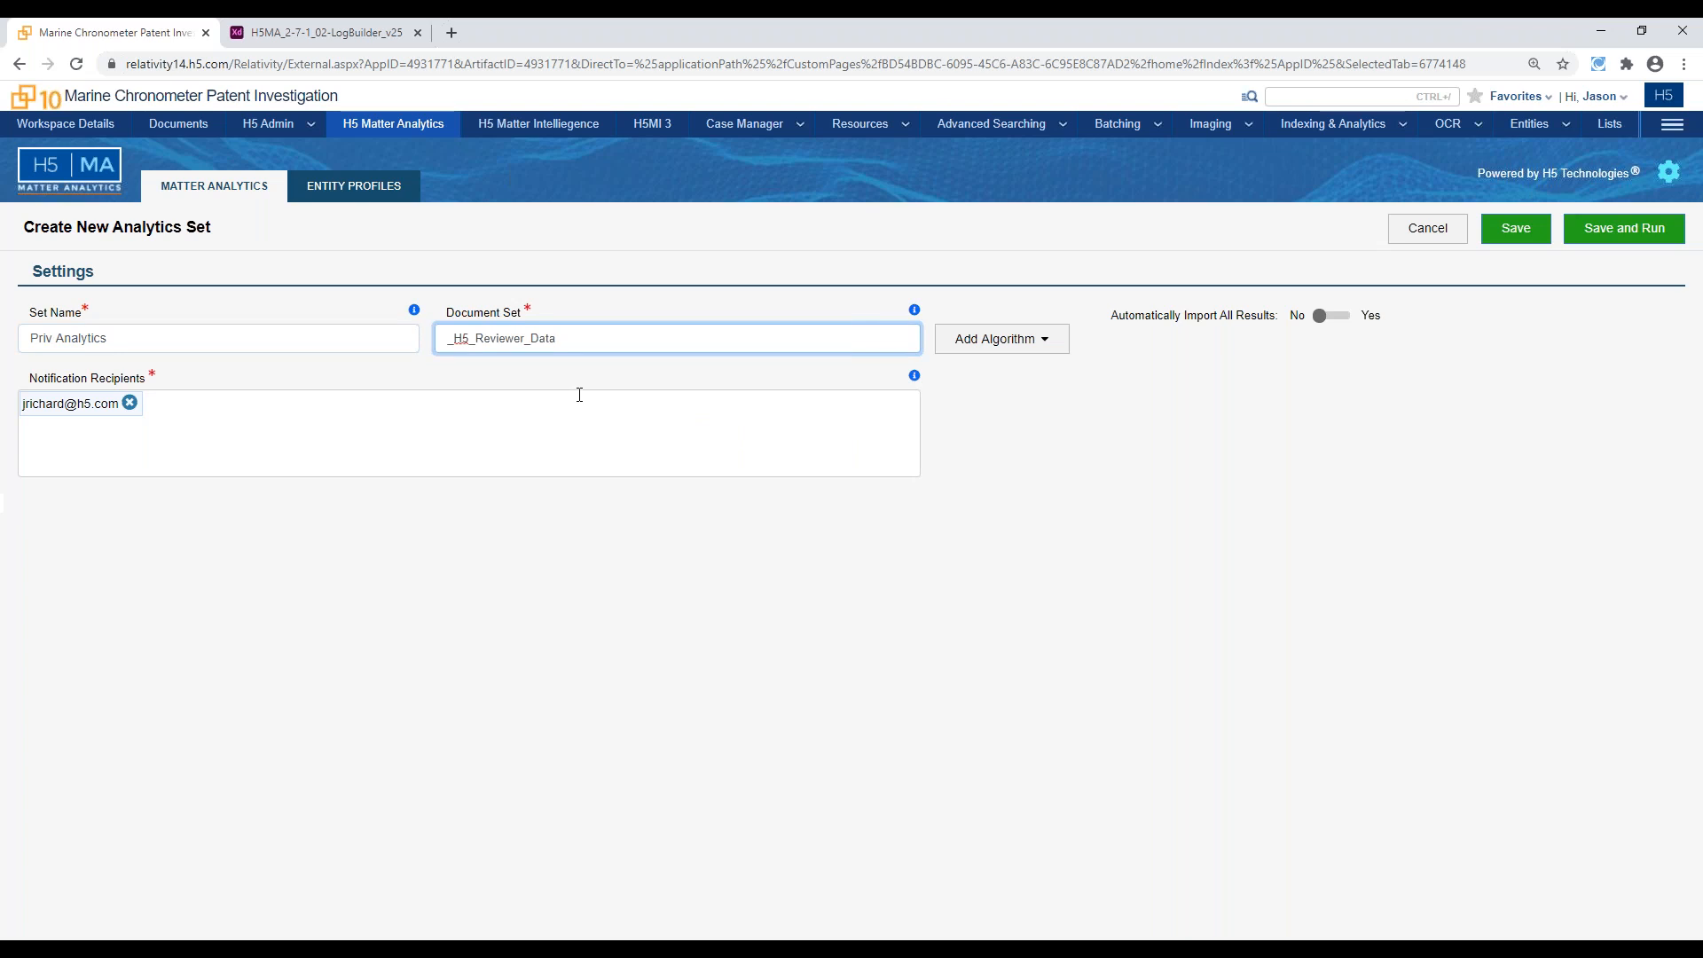
pyautogui.click(1014, 339)
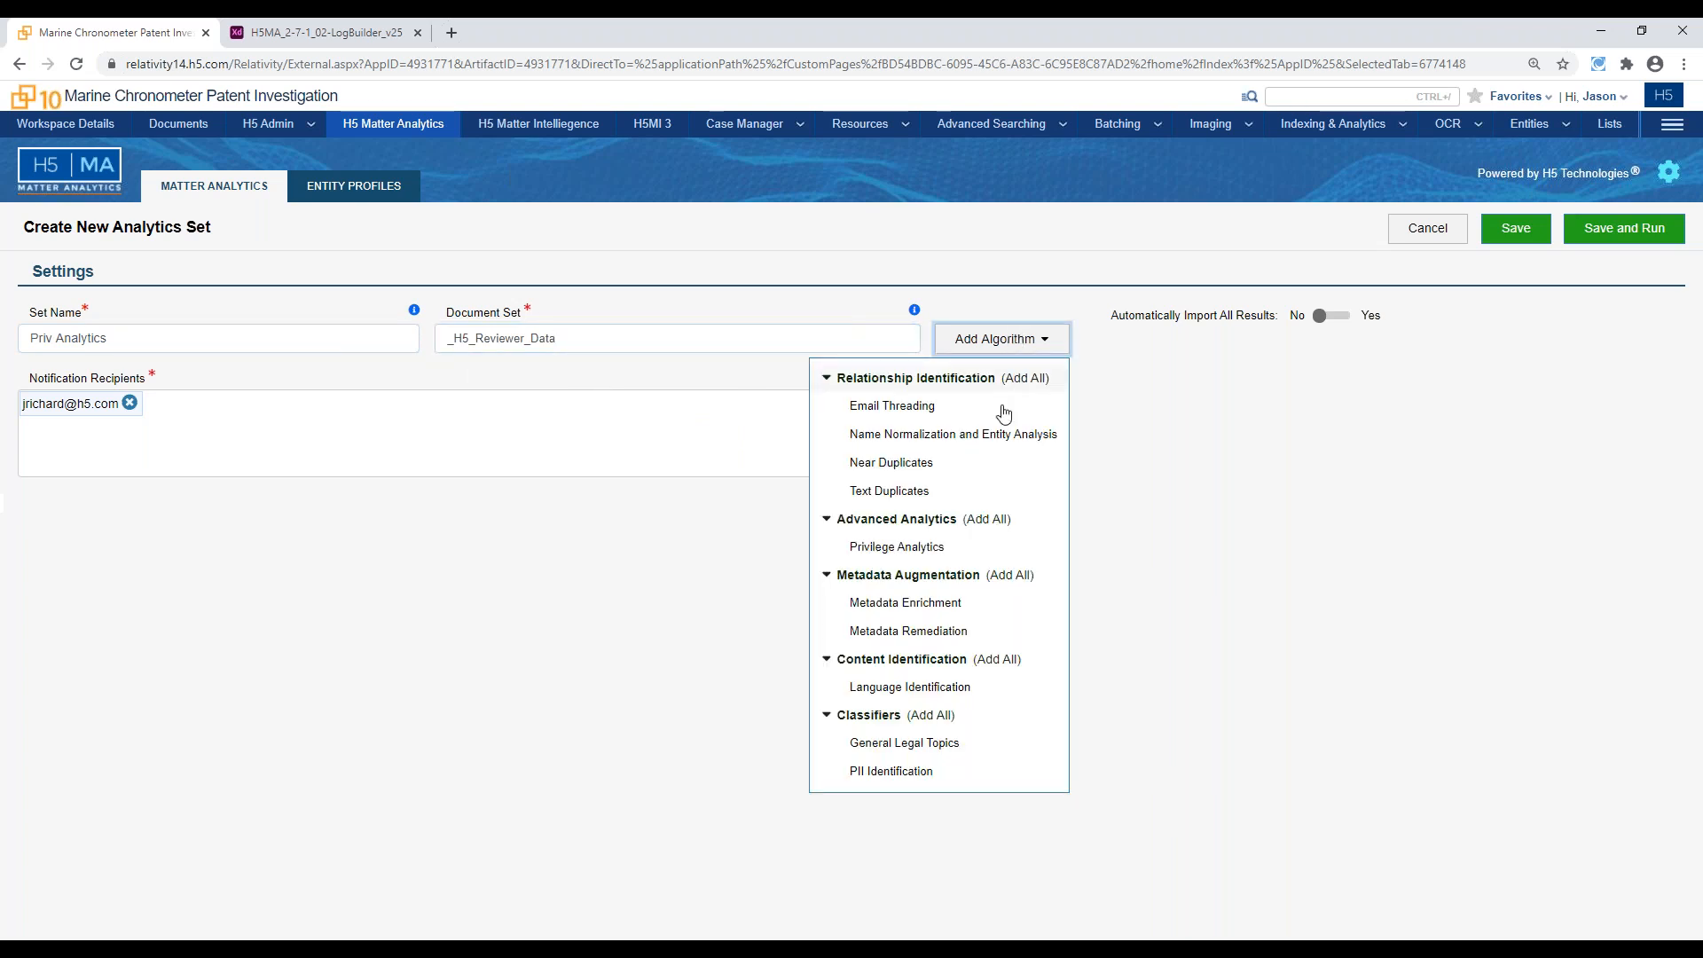
pyautogui.click(950, 556)
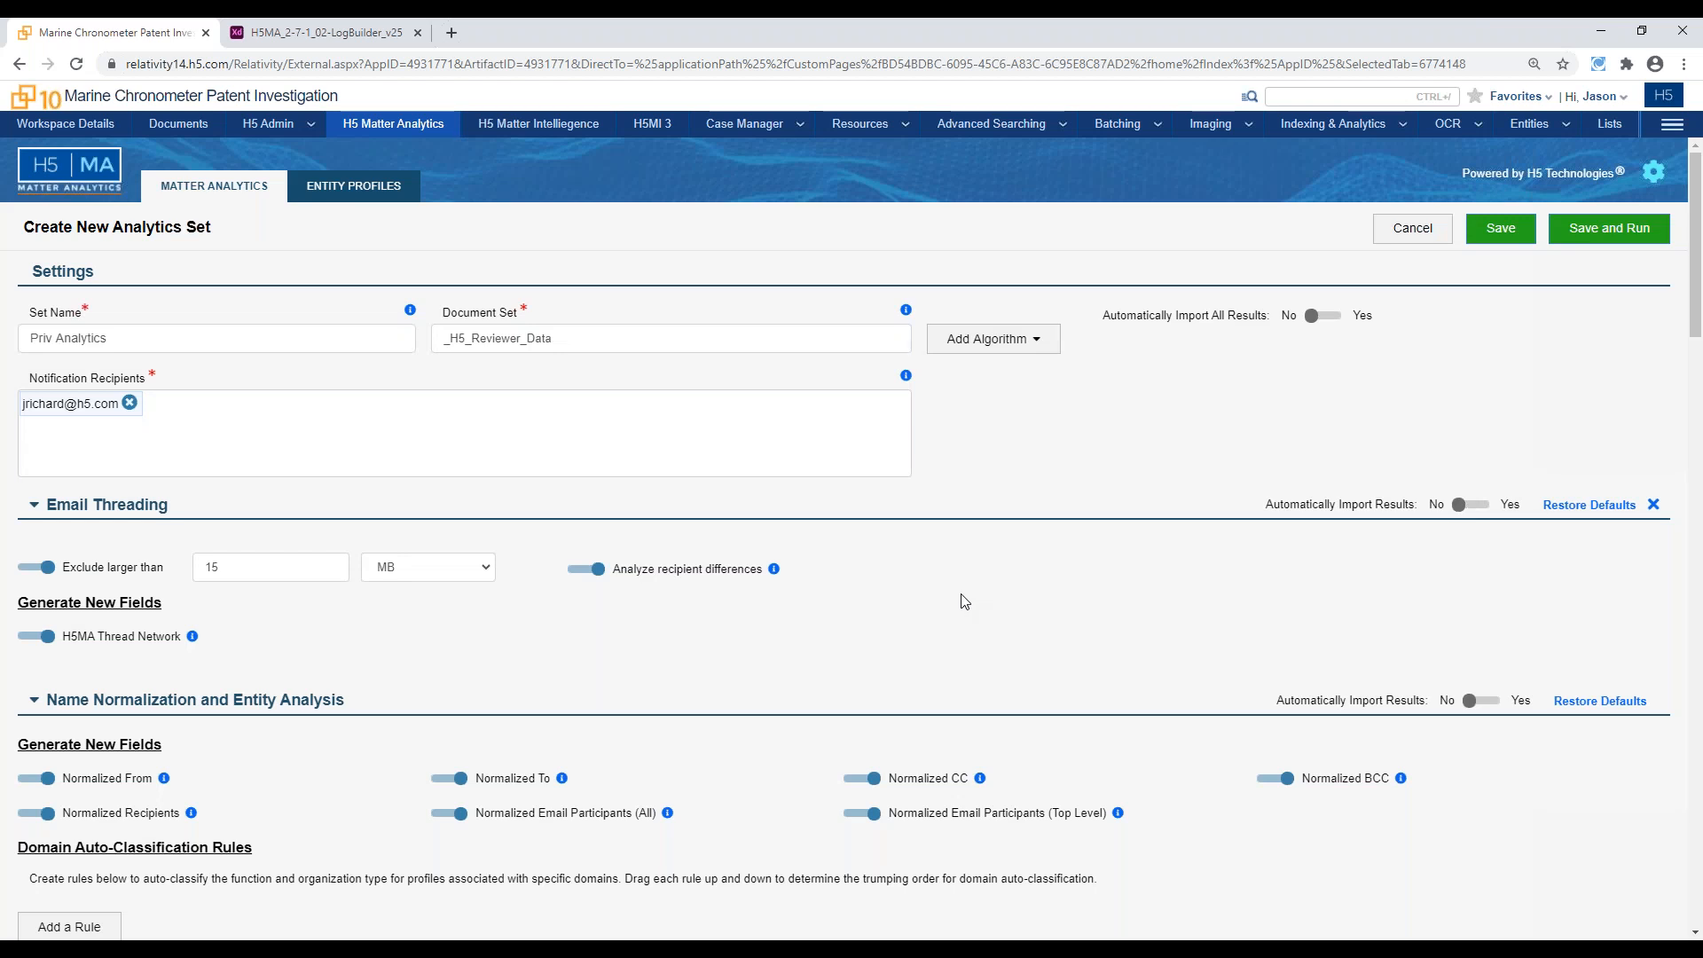
# Examine the set's Name Normalization settings and the Potential Waiver of Privilege rules, including the 3rd Party Communicator functions and Broad Distribution recipient threshold
pyautogui.scroll(-1, 956, 553)
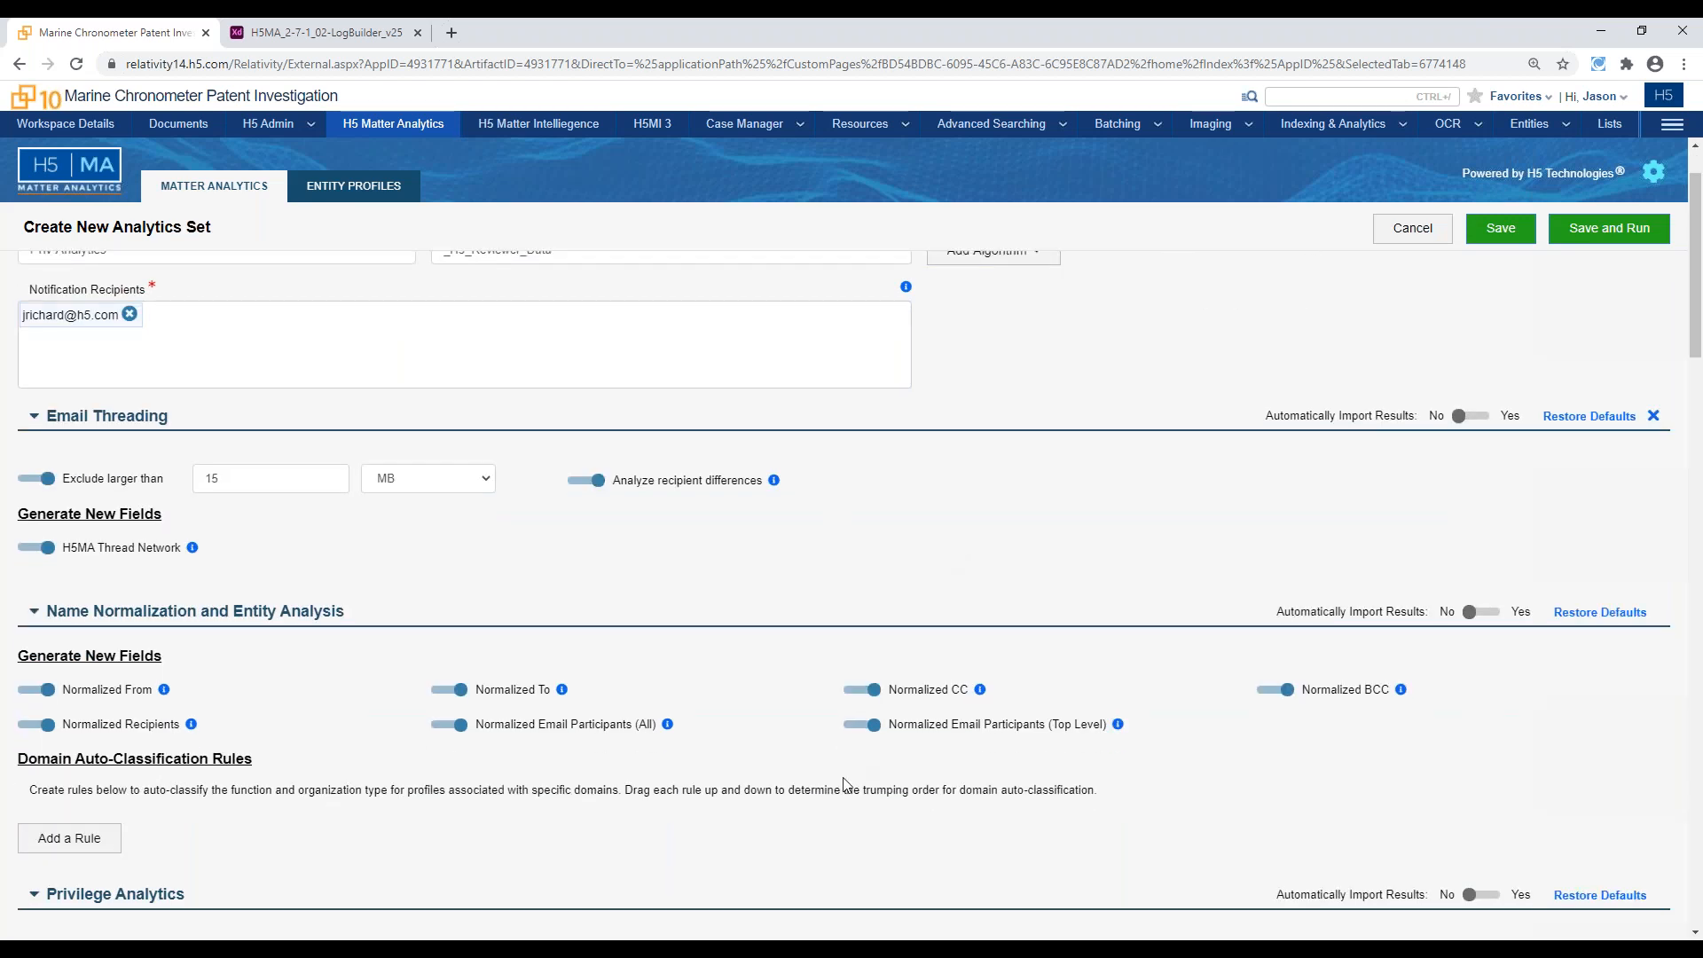
pyautogui.scroll(-2, 844, 785)
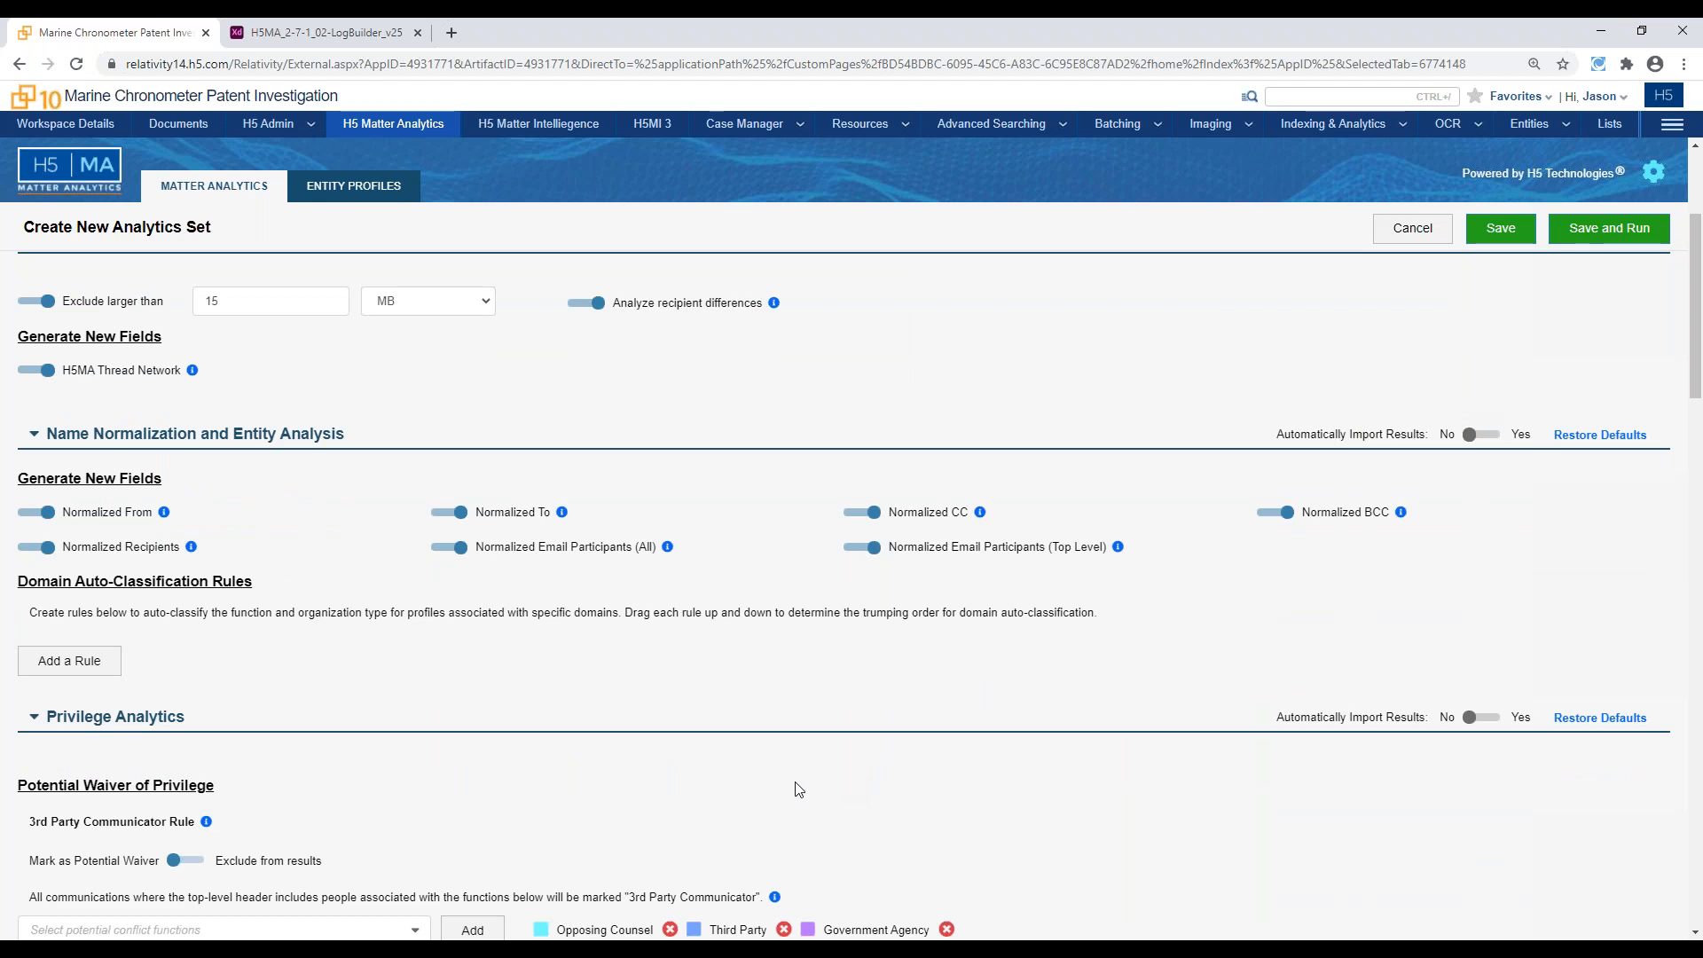
pyautogui.scroll(-1, 799, 784)
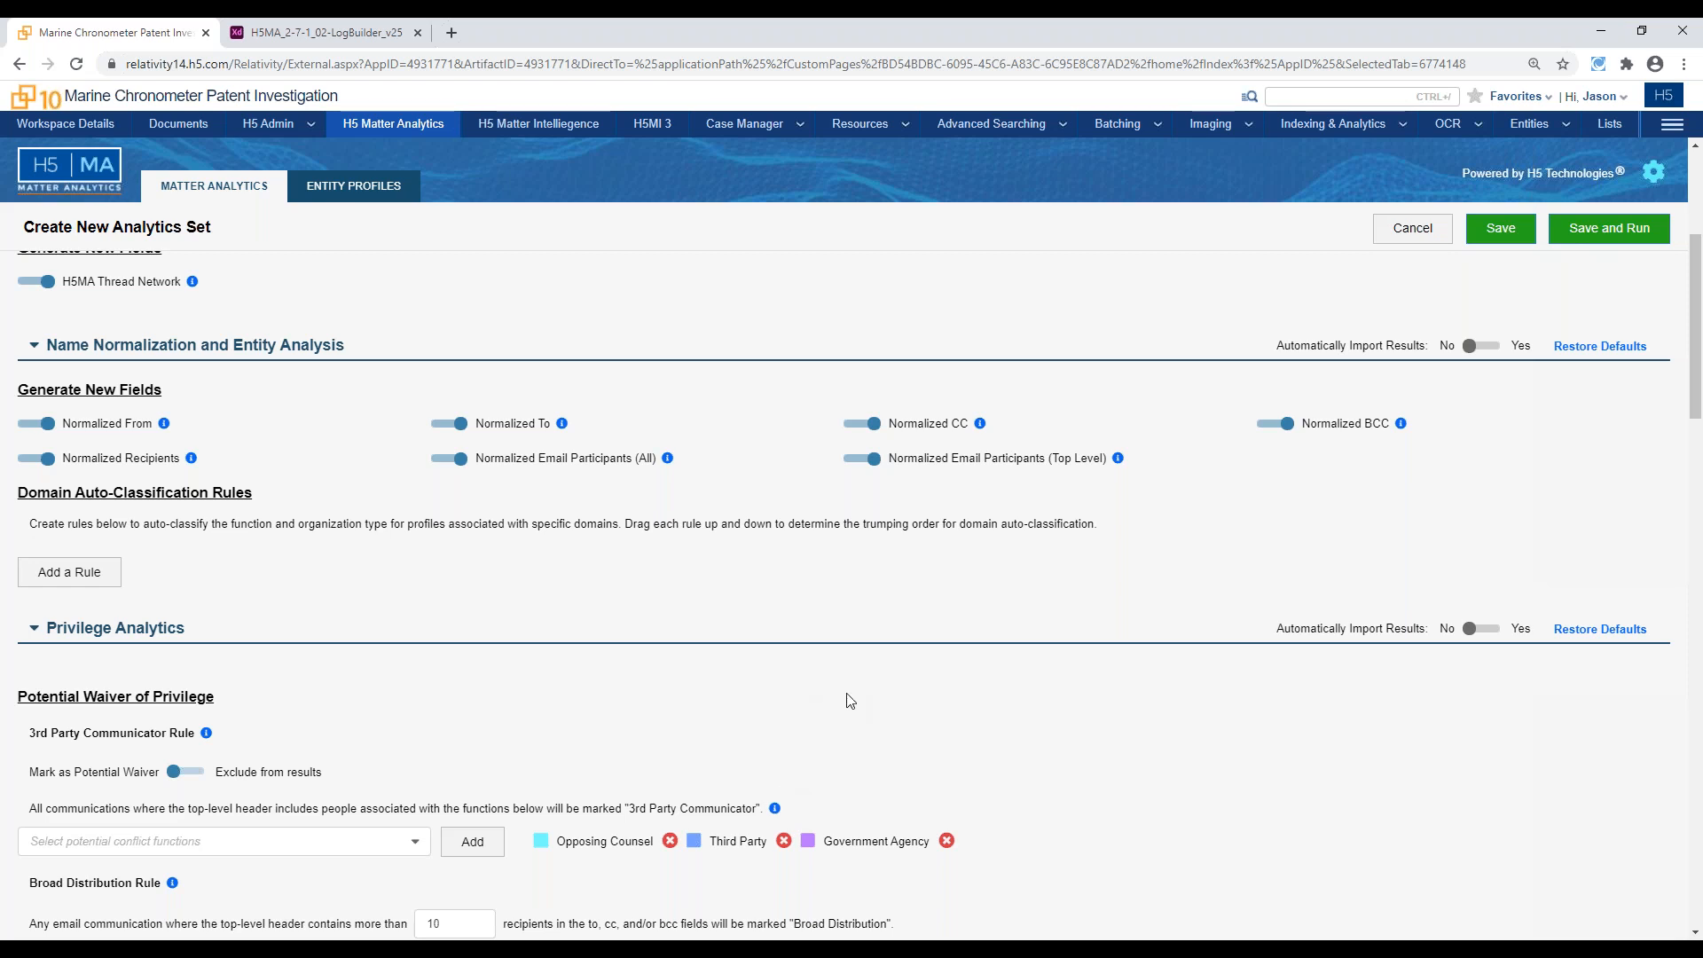
pyautogui.scroll(-2, 848, 701)
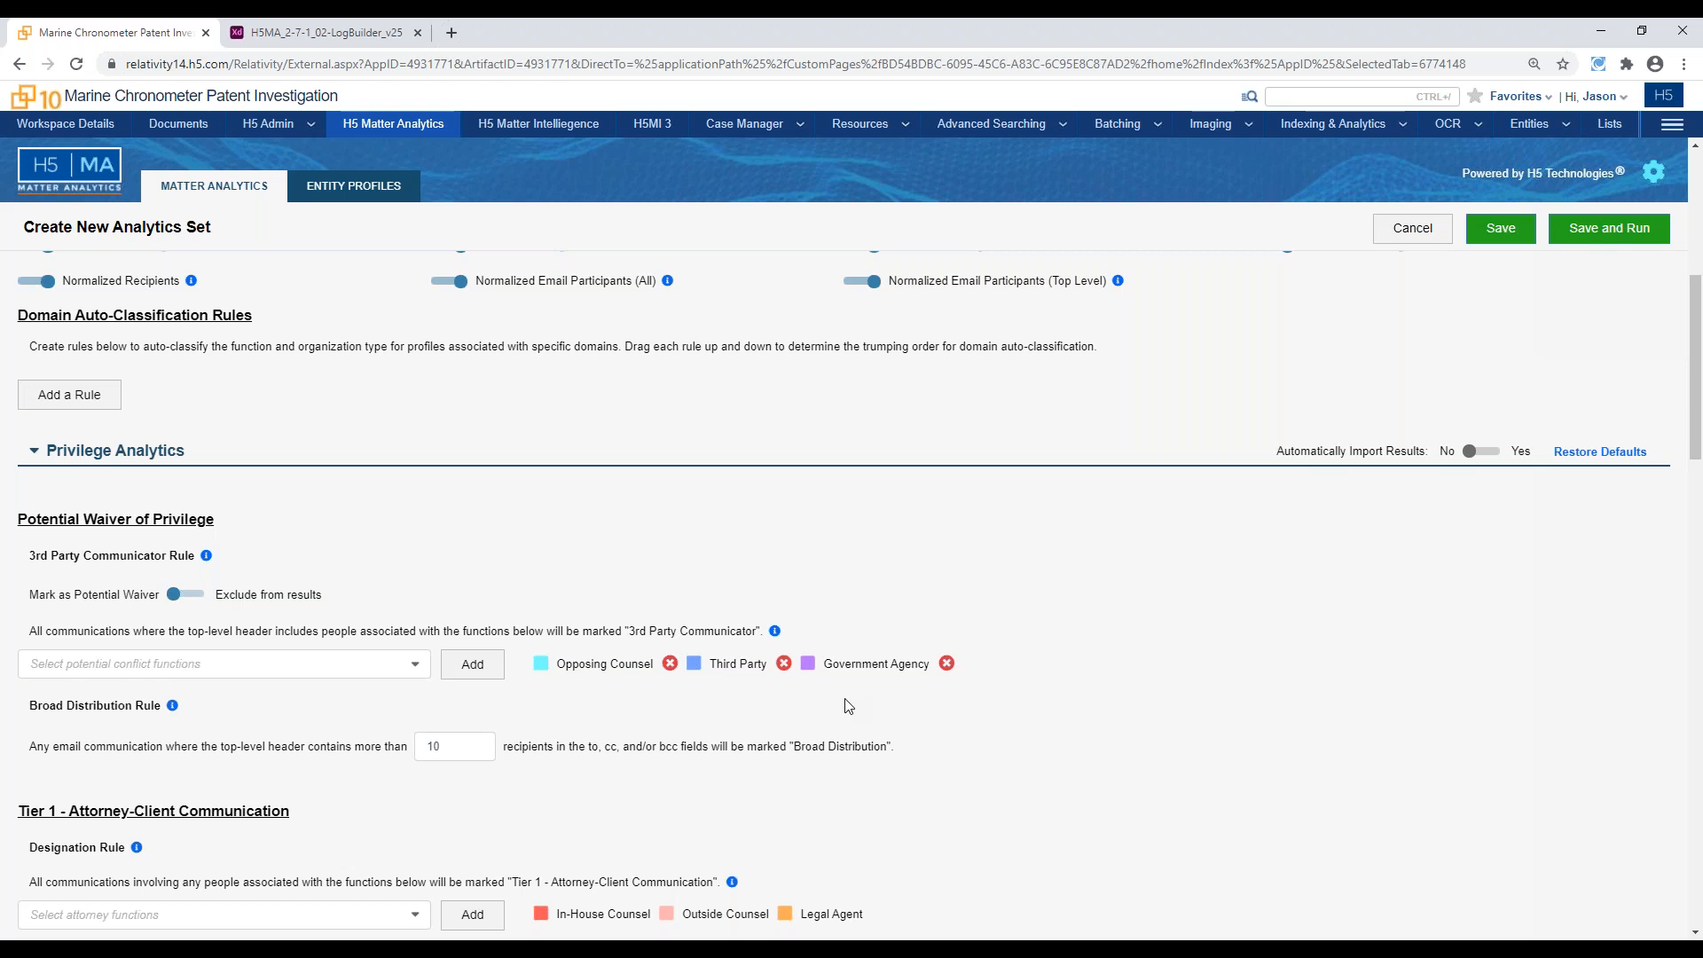
pyautogui.scroll(4, 816, 476)
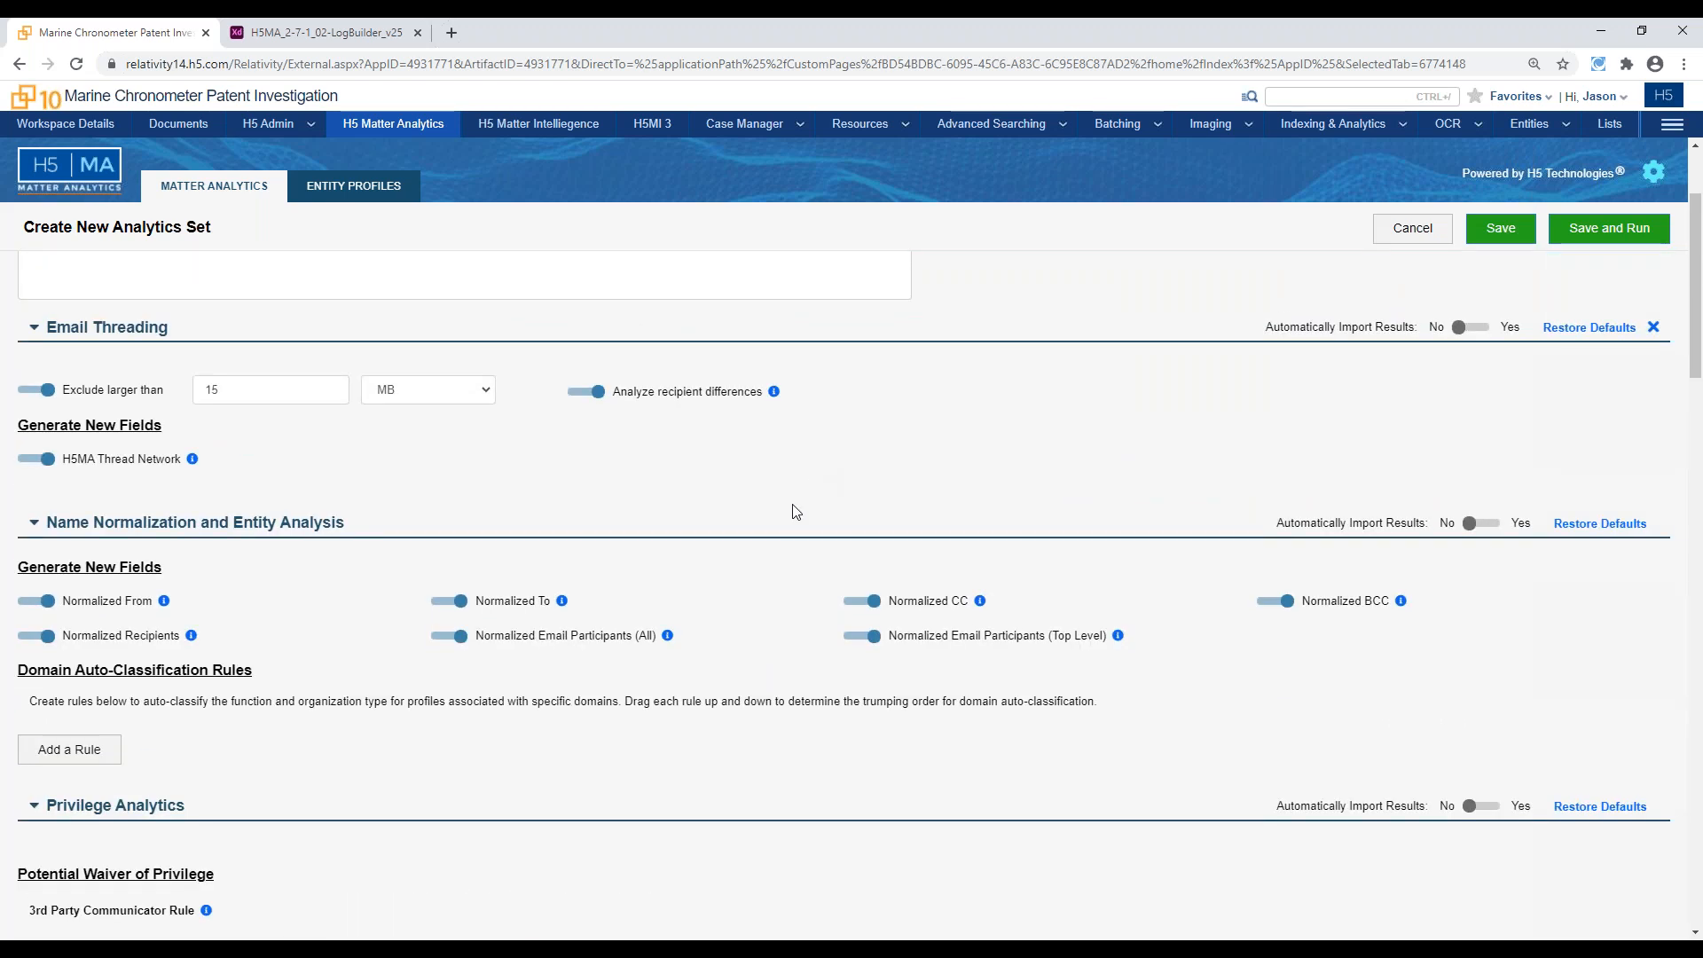
pyautogui.scroll(-1, 788, 521)
pyautogui.scroll(1, 790, 522)
pyautogui.scroll(-1, 723, 744)
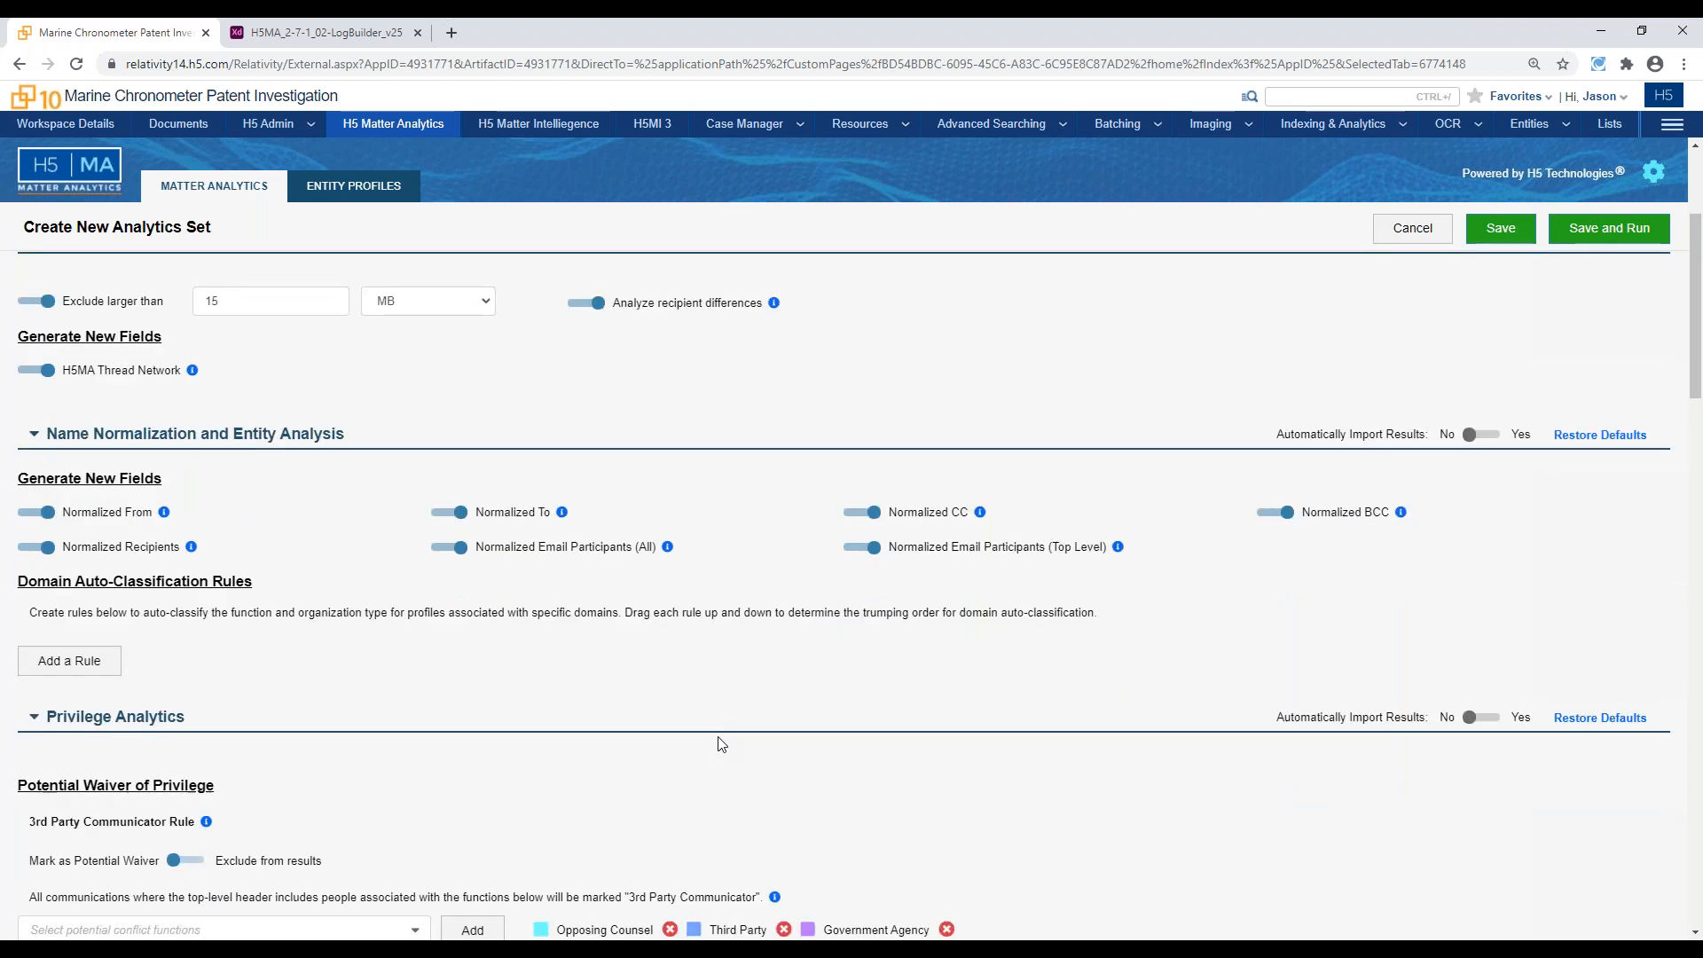
pyautogui.scroll(-1, 723, 744)
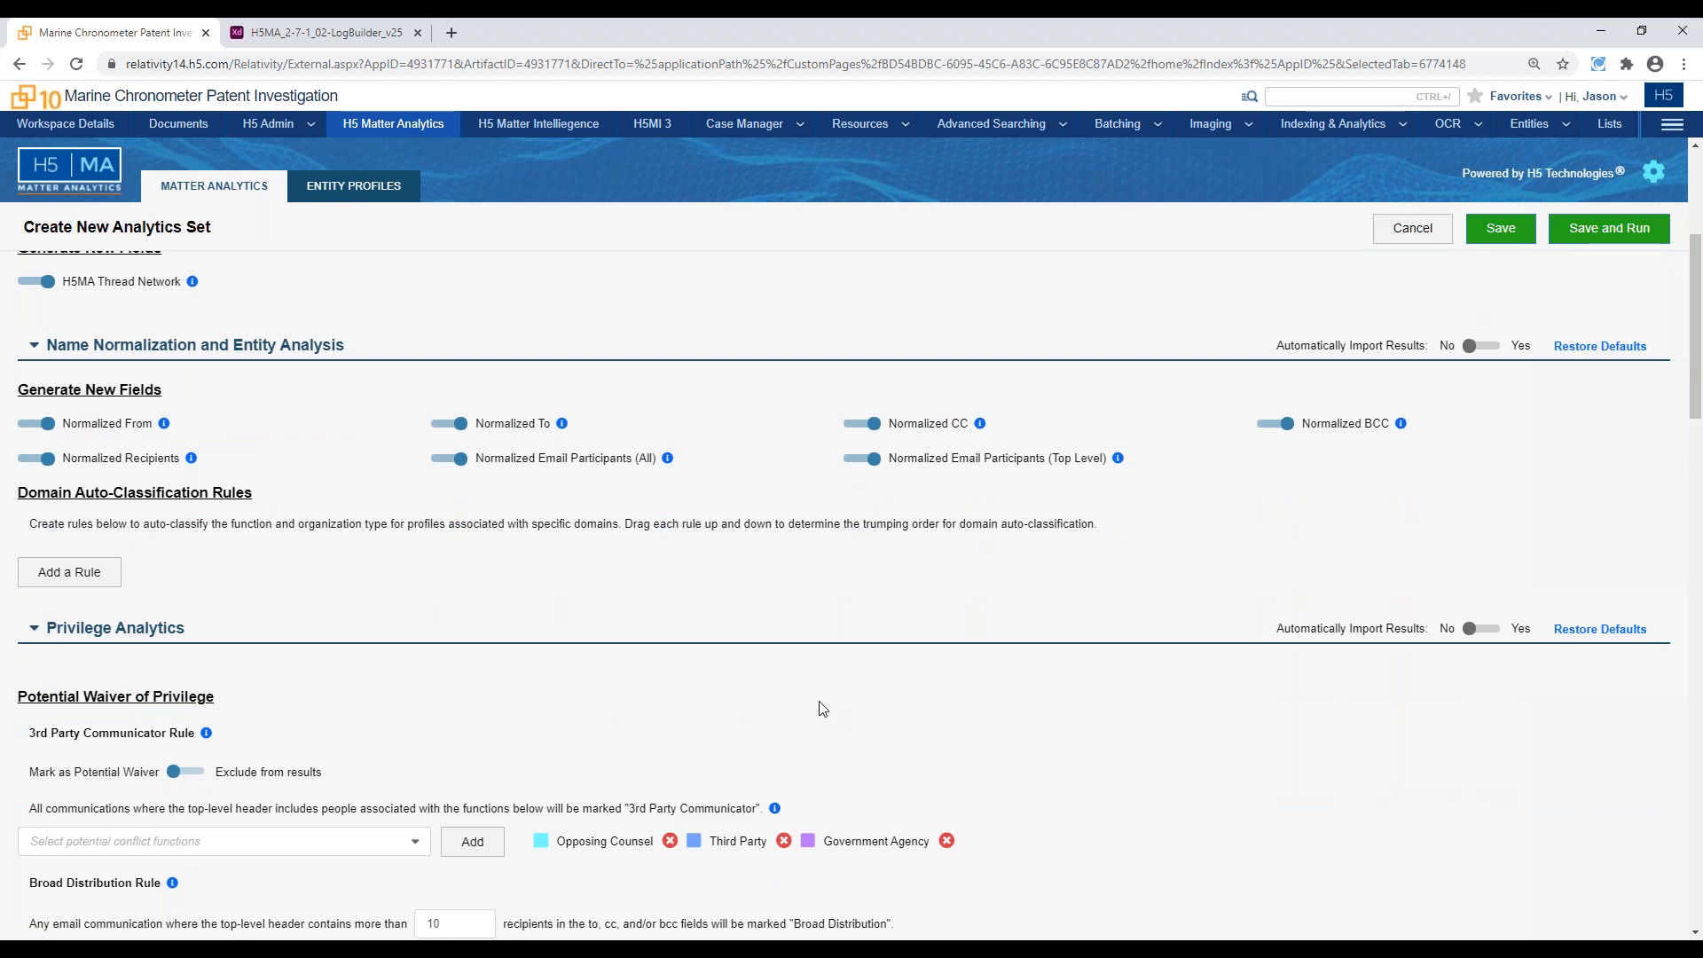
pyautogui.scroll(-4, 817, 694)
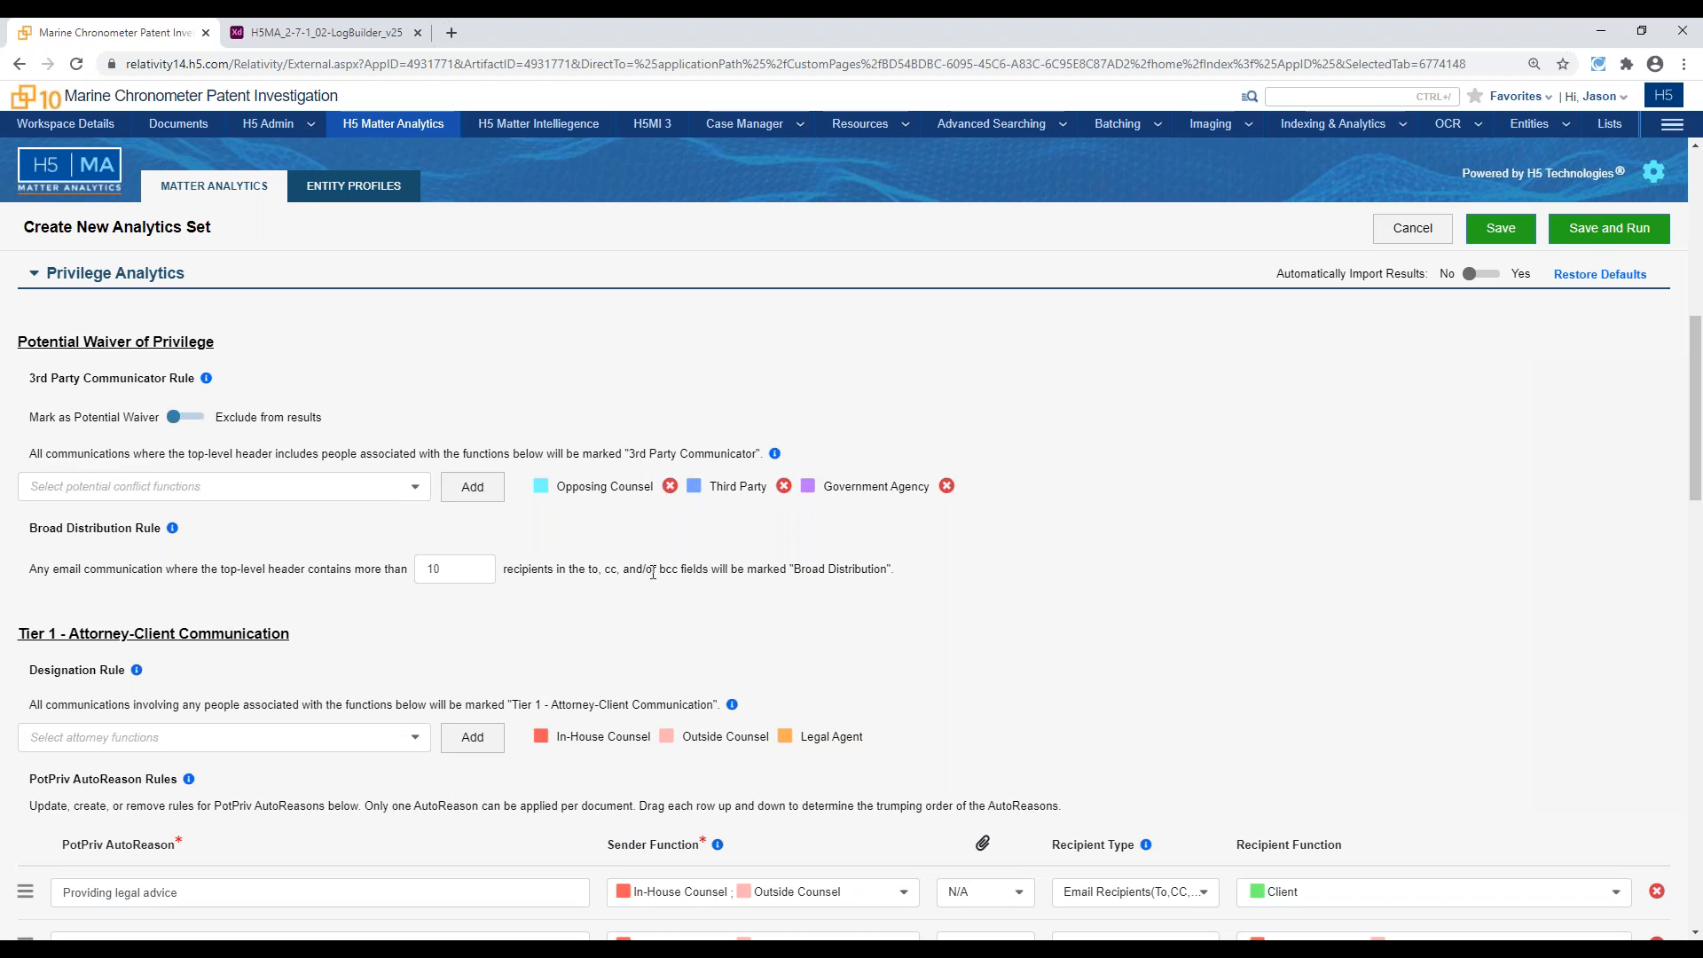
pyautogui.scroll(-1, 652, 572)
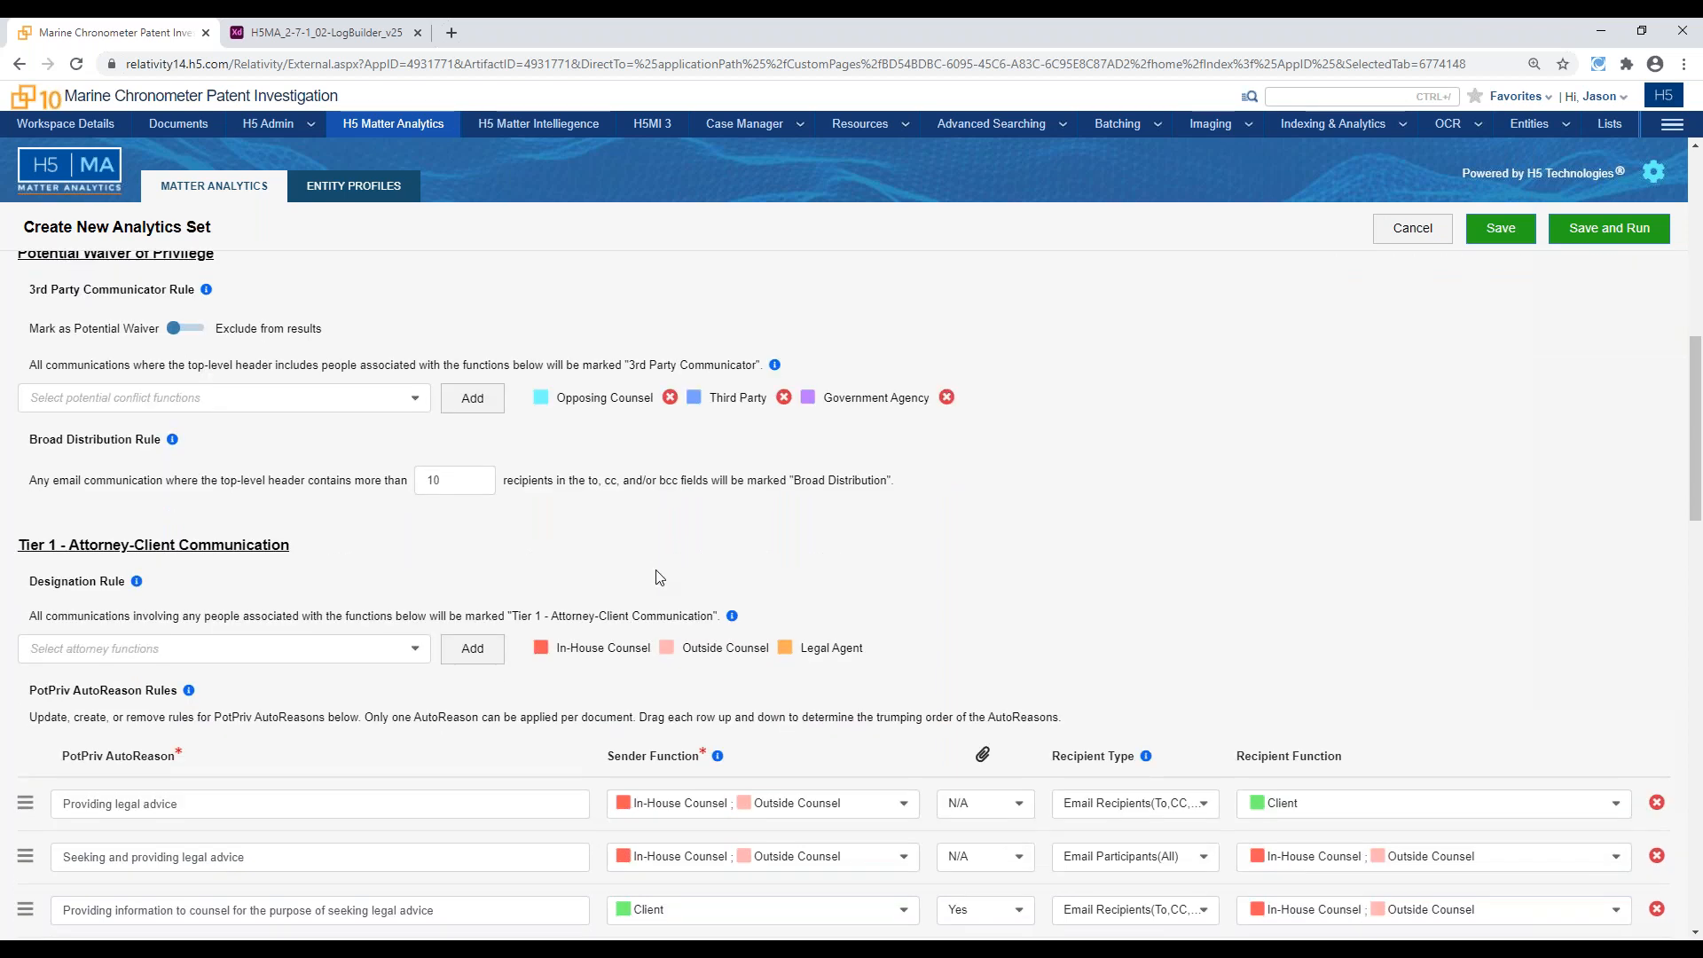
pyautogui.click(467, 476)
pyautogui.doubleClick(467, 476)
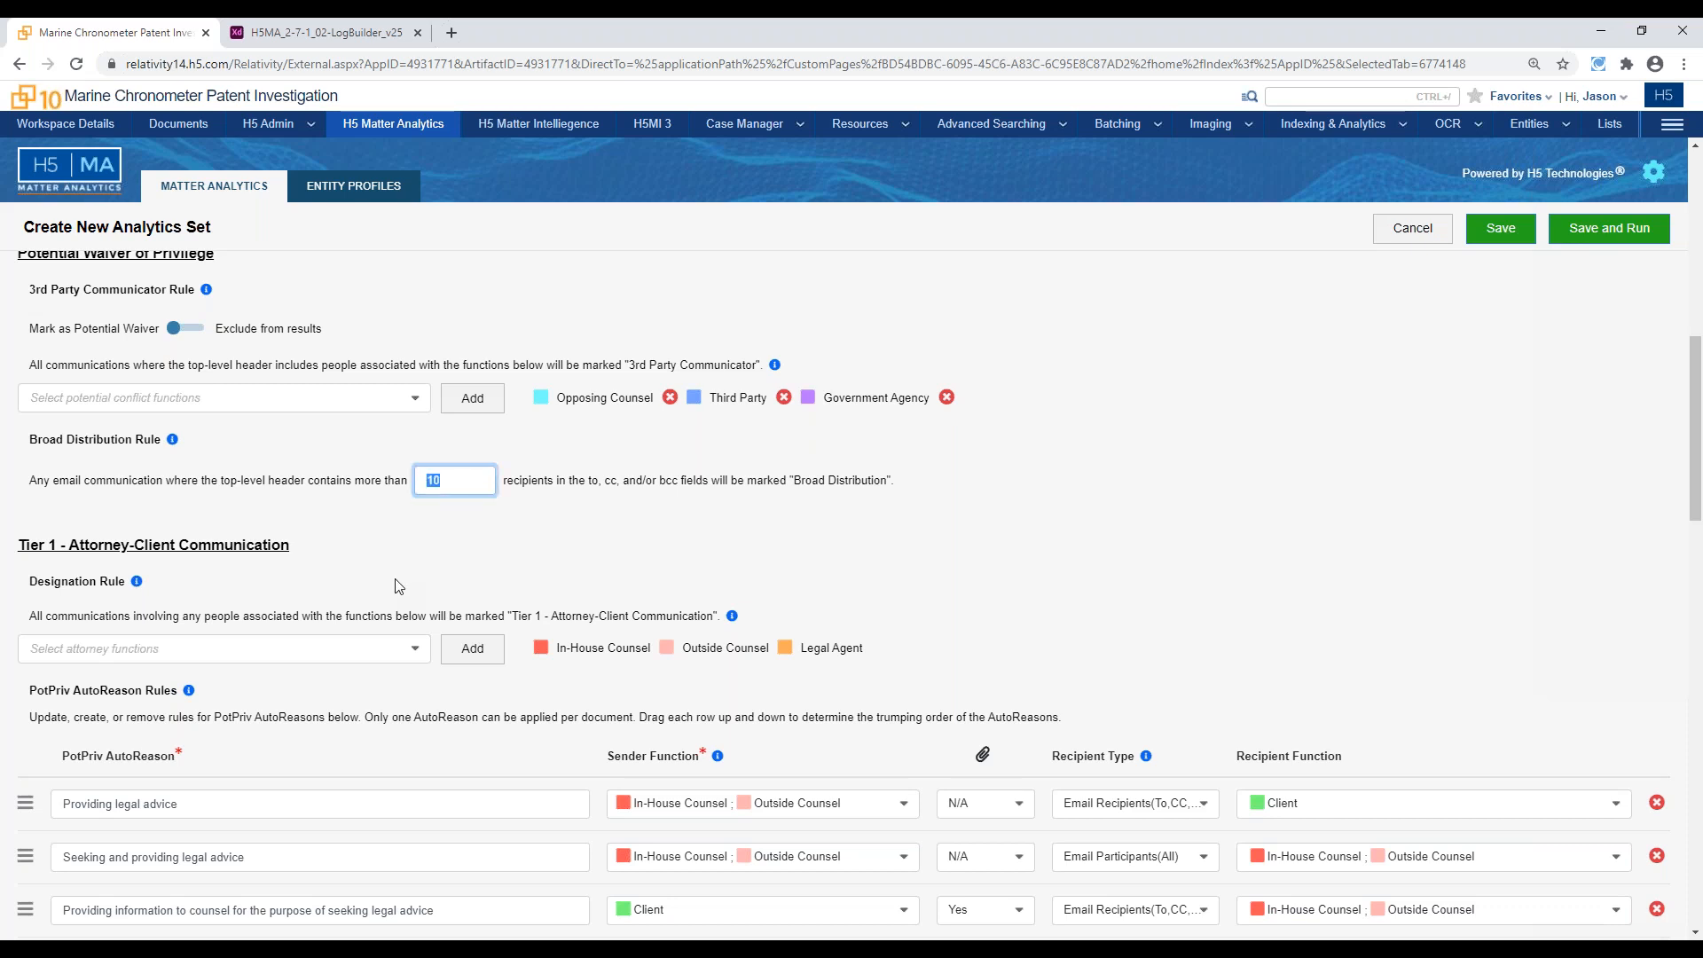
pyautogui.click(460, 571)
# Examine the Tier 1 - Attorney-Client Communication rules, including the sender functions available for the Providing legal advice AutoReason
pyautogui.scroll(-1, 743, 552)
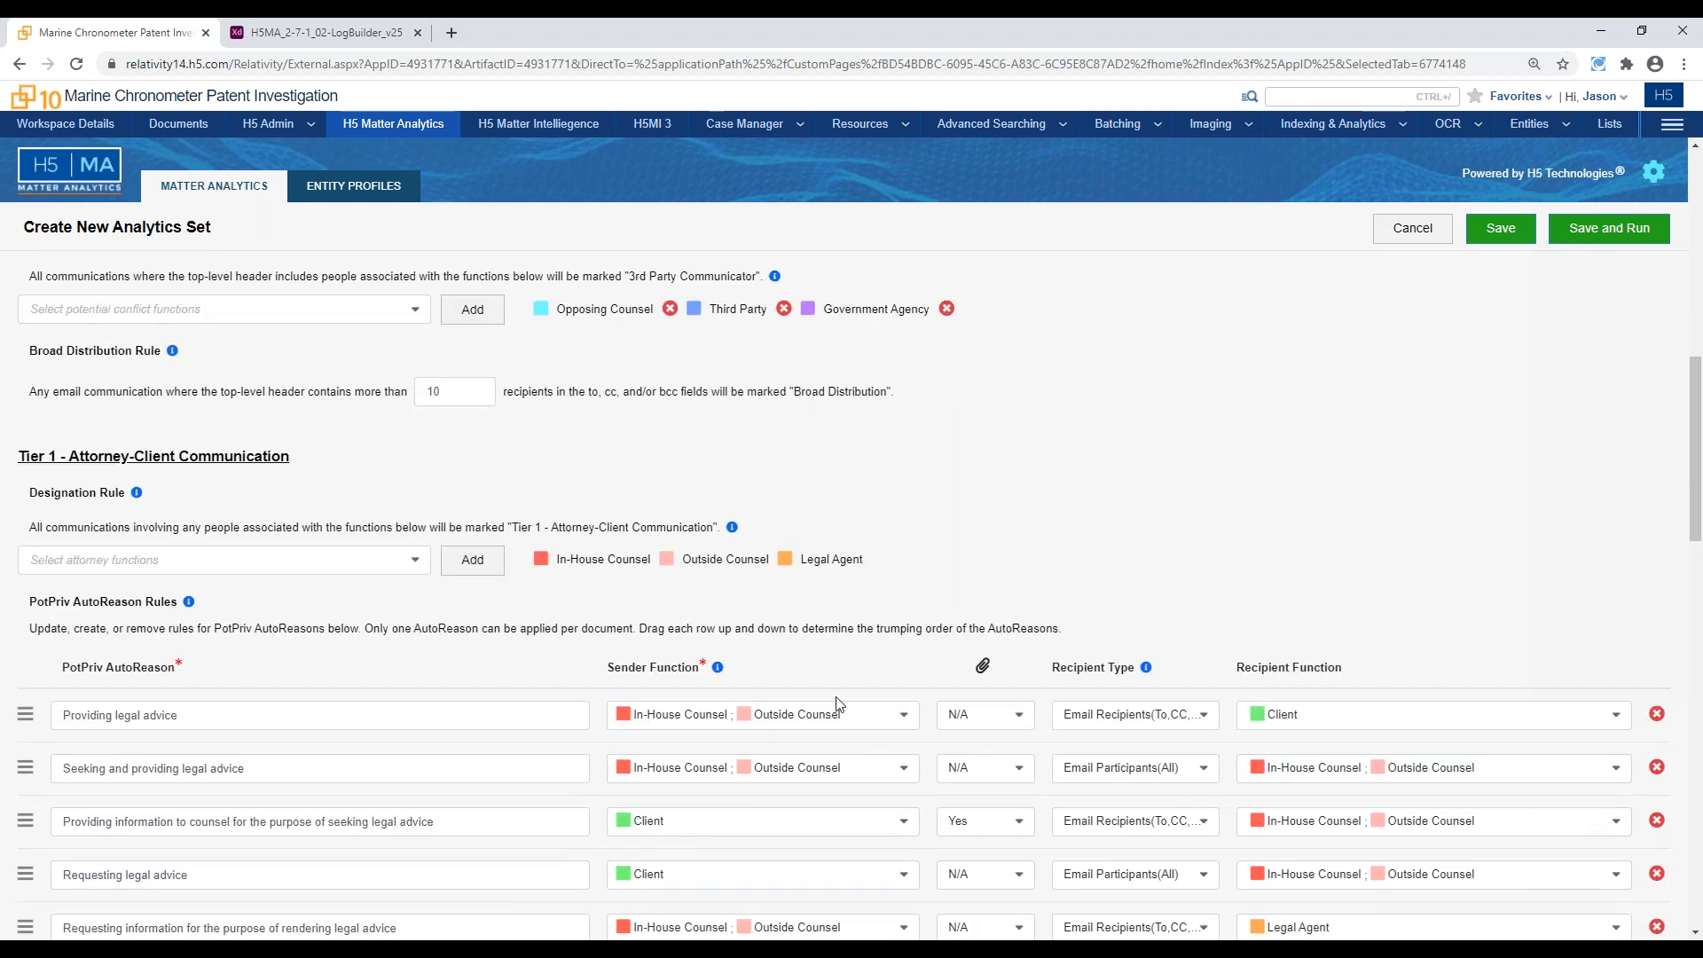
pyautogui.scroll(-1, 838, 704)
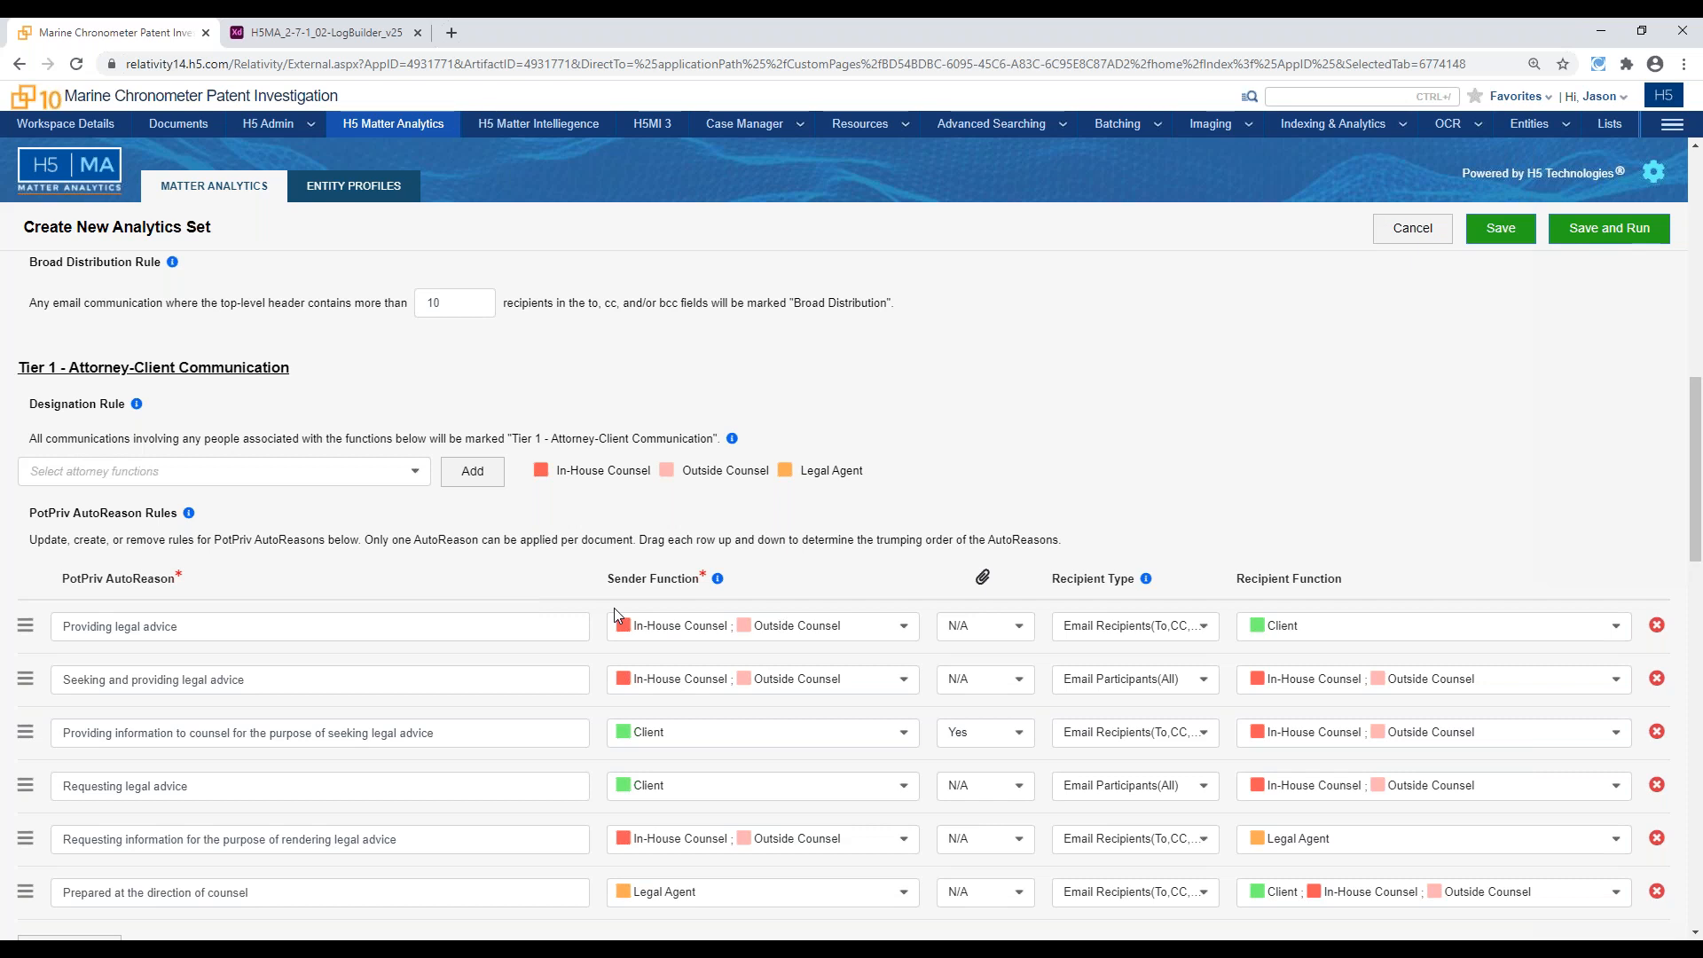
pyautogui.click(769, 633)
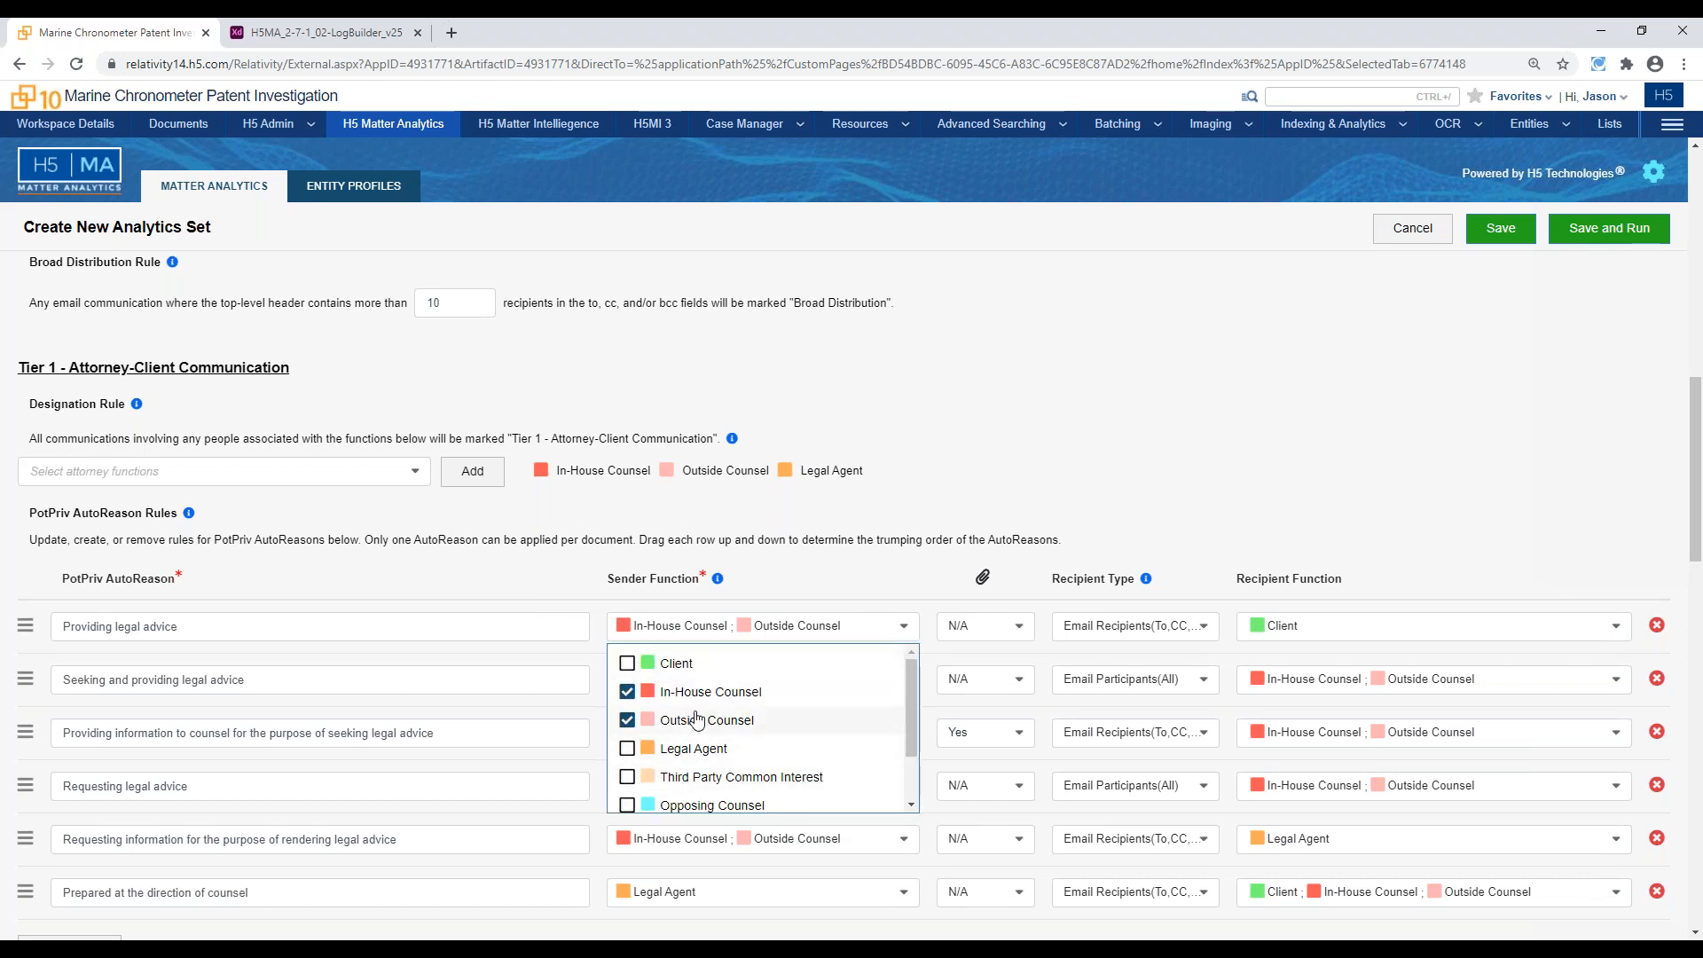
pyautogui.click(811, 537)
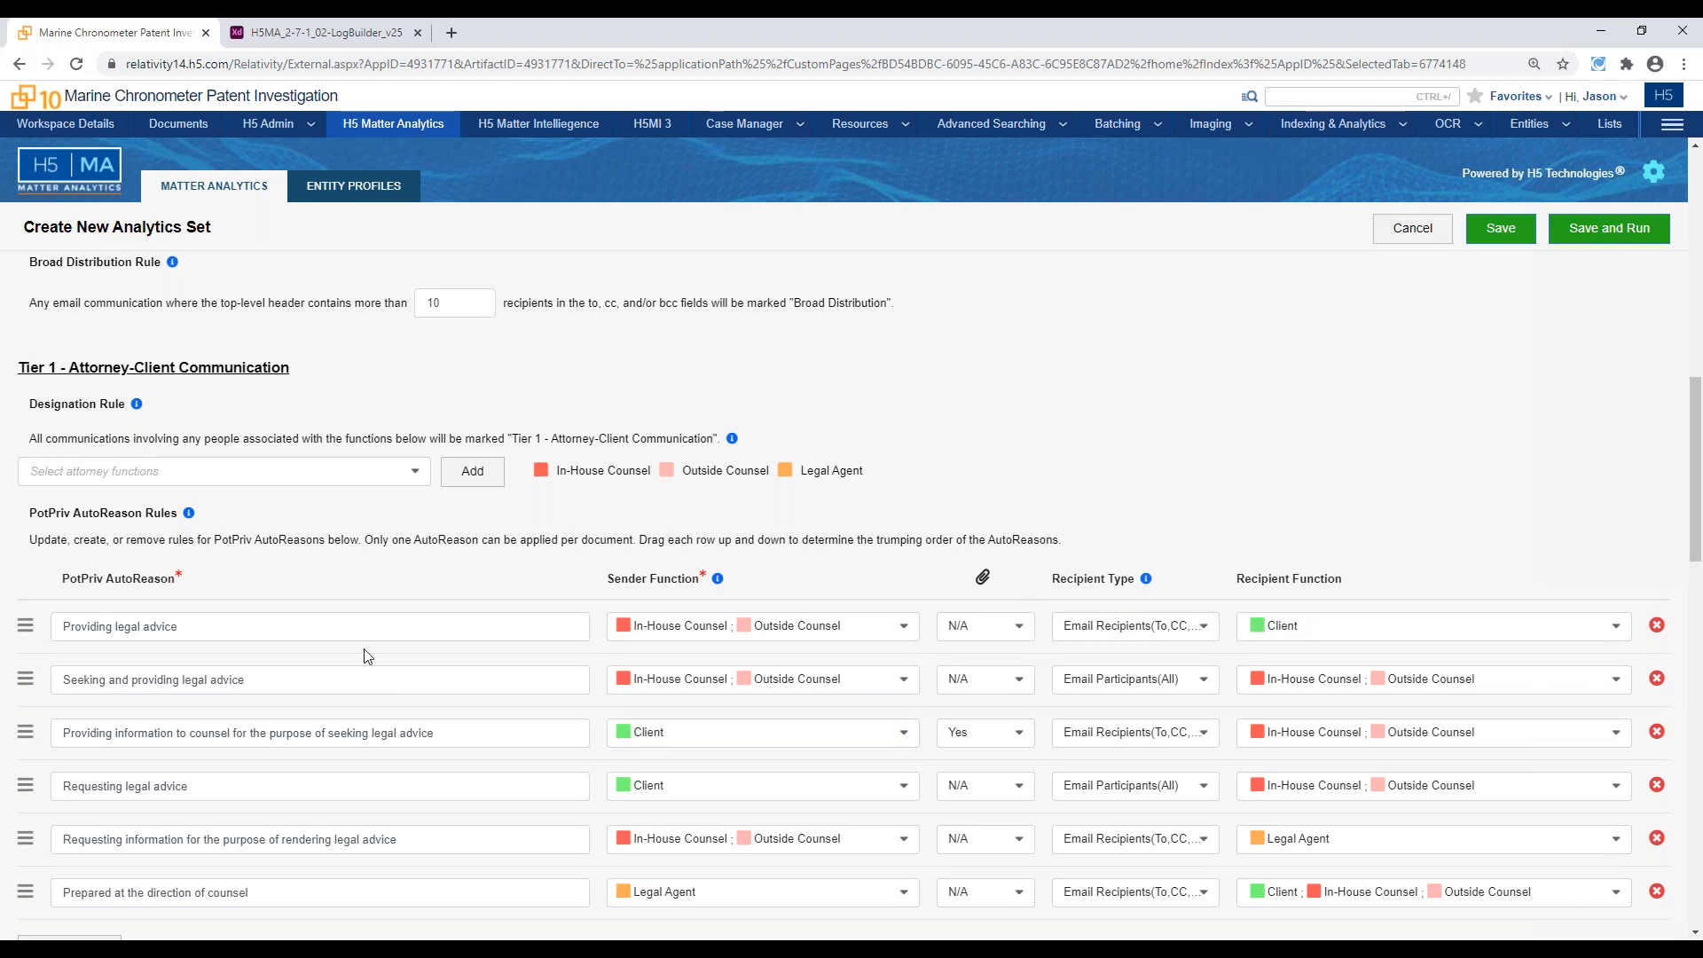
pyautogui.scroll(-1, 266, 586)
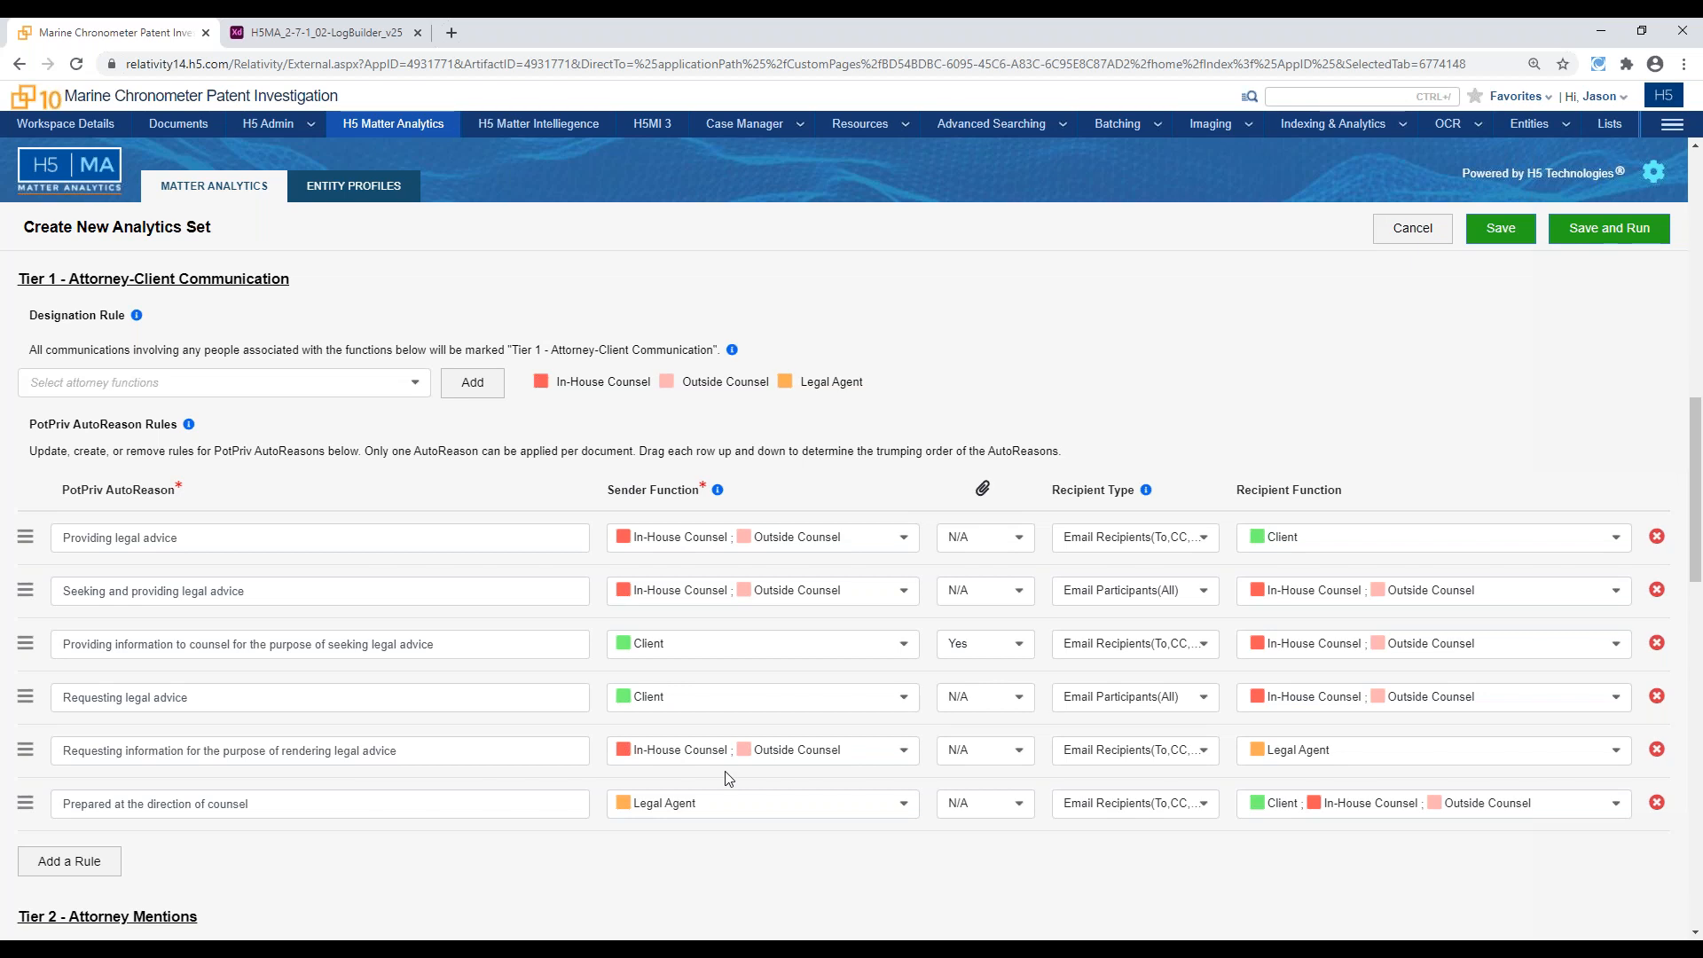
pyautogui.scroll(10, 723, 838)
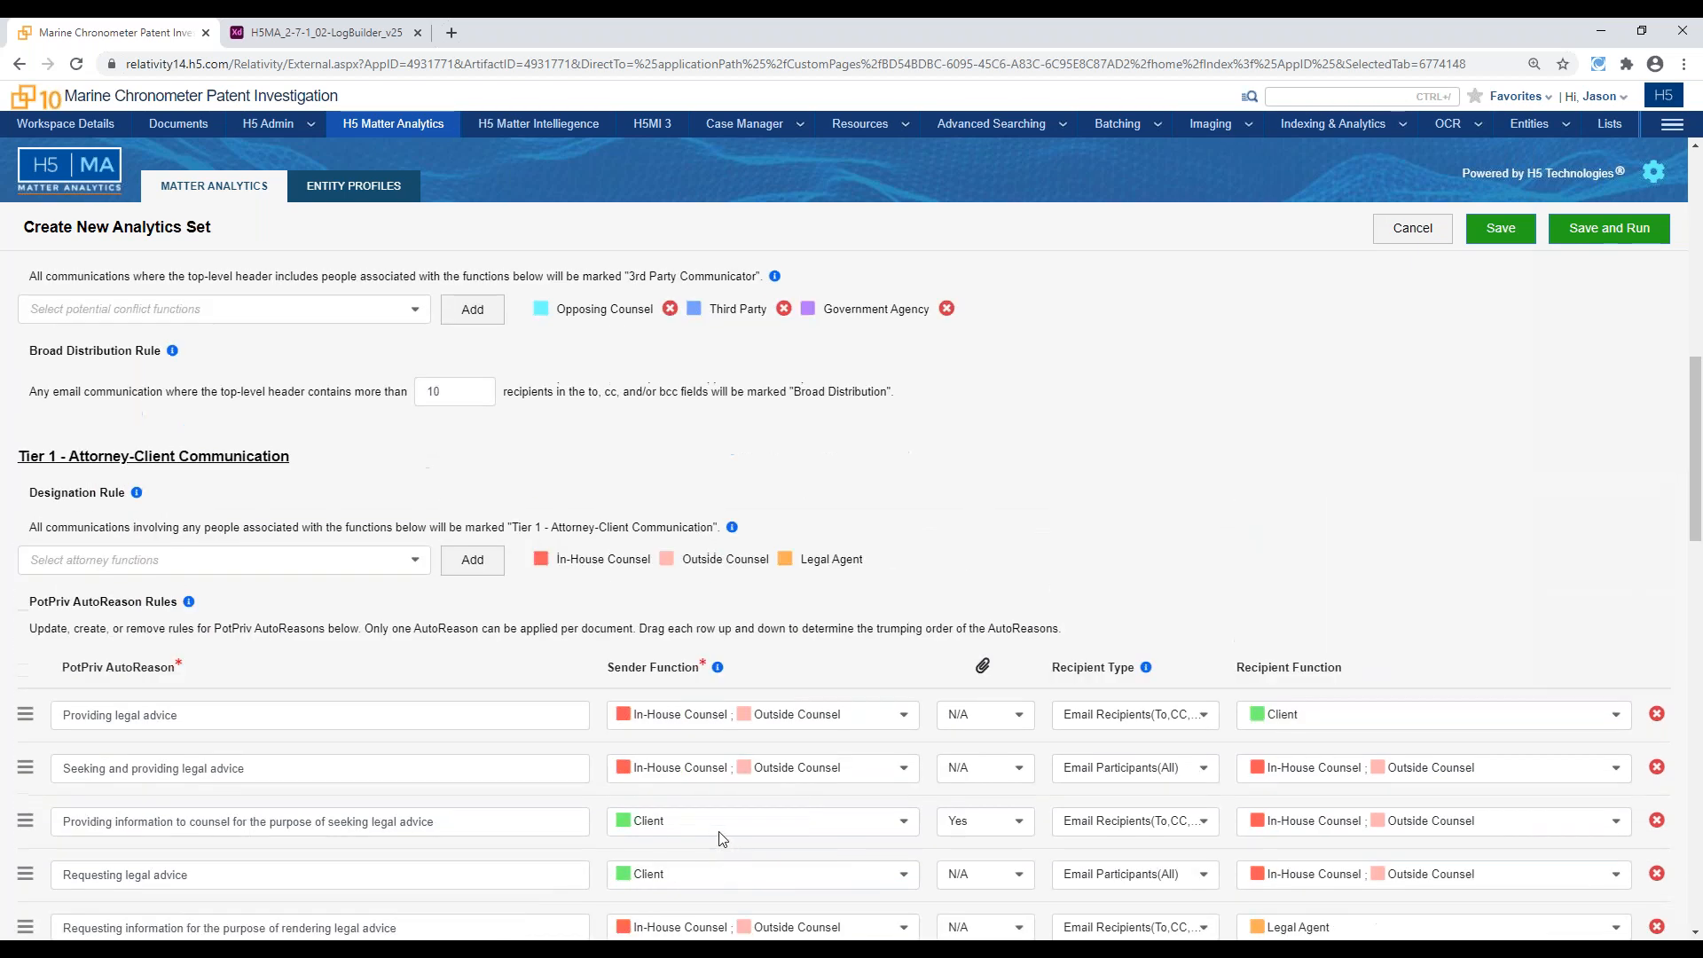
pyautogui.scroll(1, 714, 829)
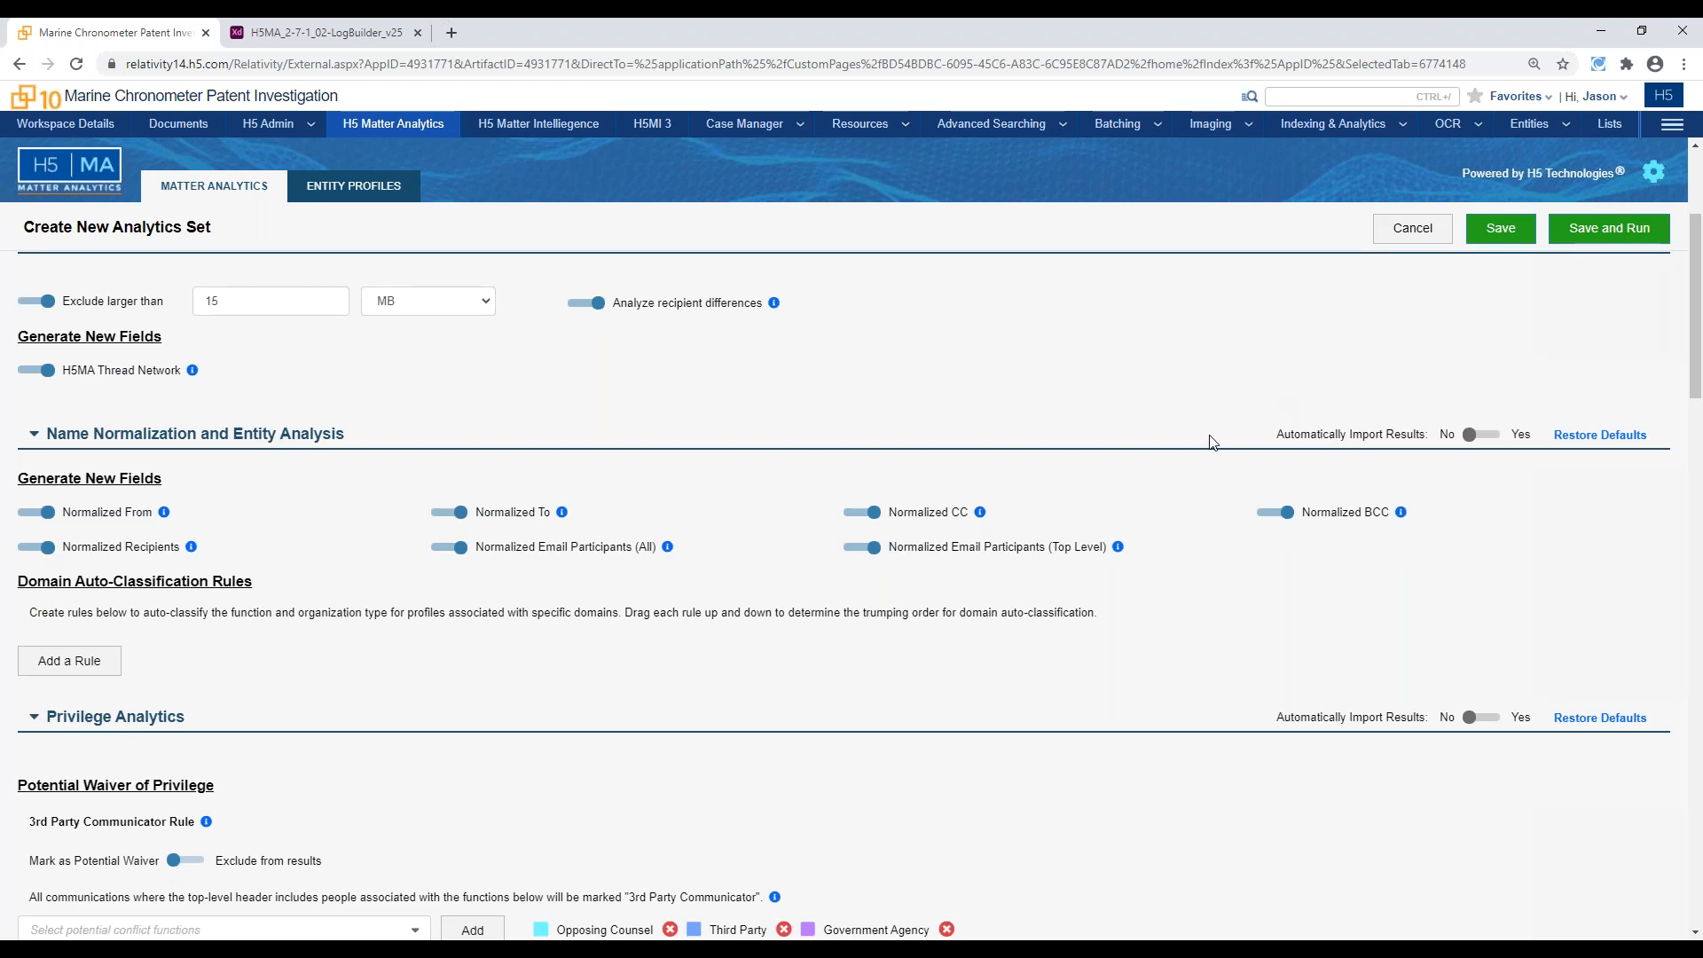
pyautogui.scroll(1, 1189, 452)
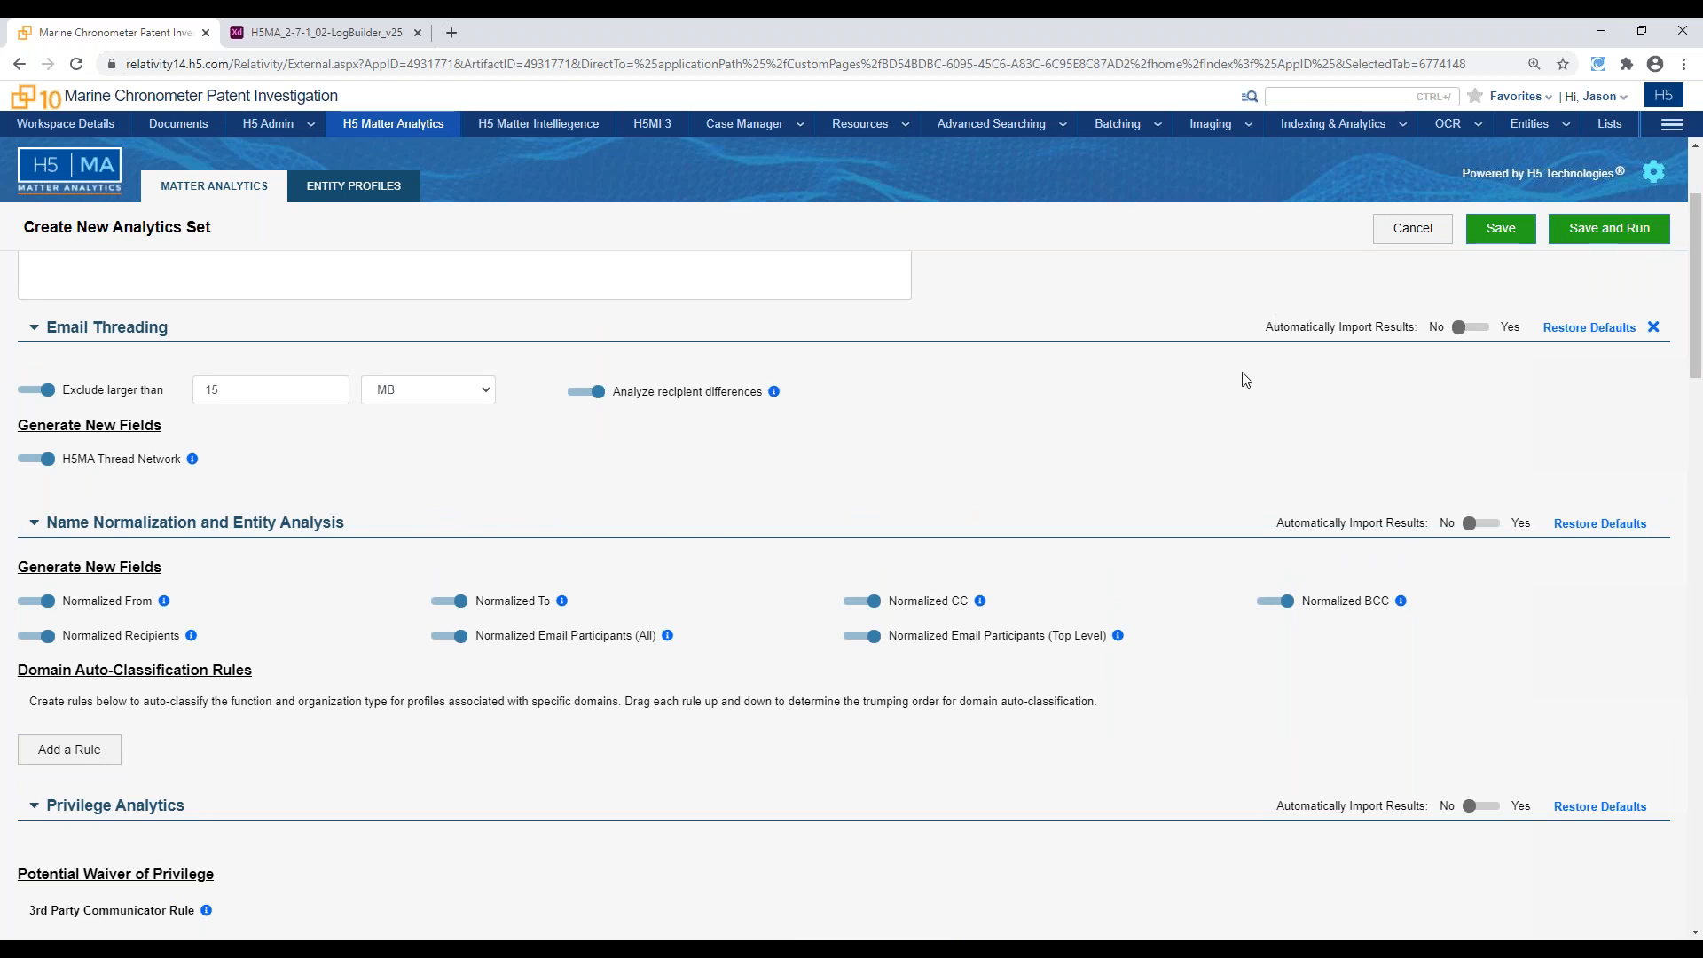
pyautogui.scroll(-10, 1245, 379)
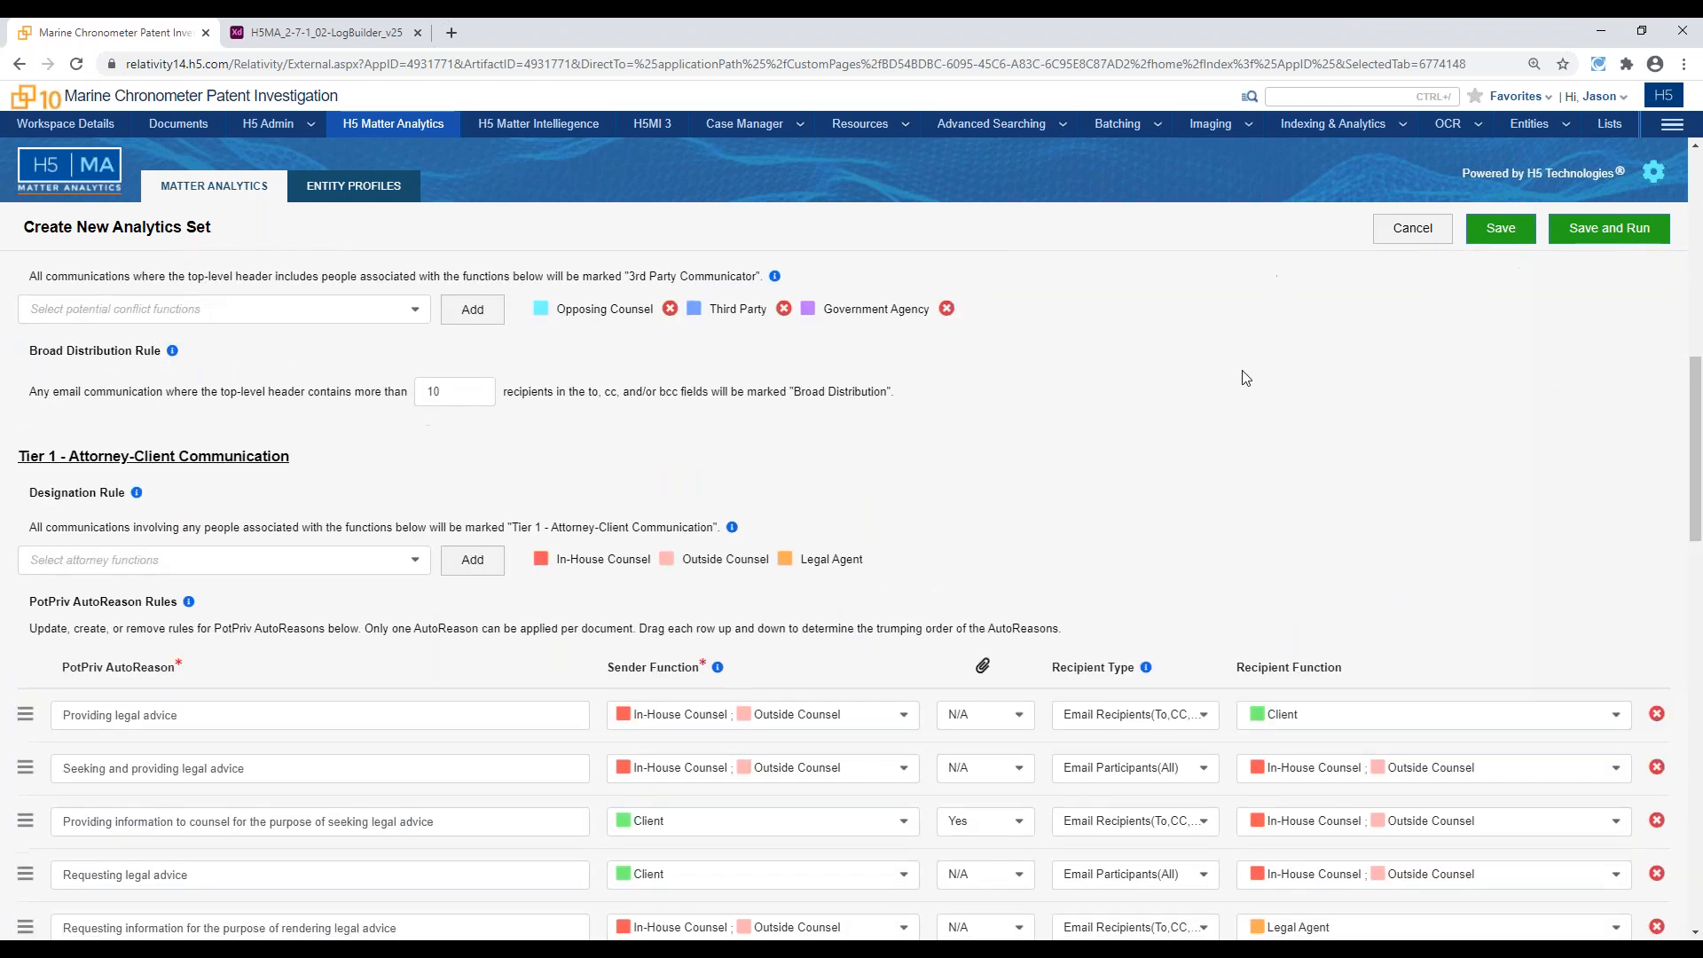
pyautogui.scroll(-1, 1246, 379)
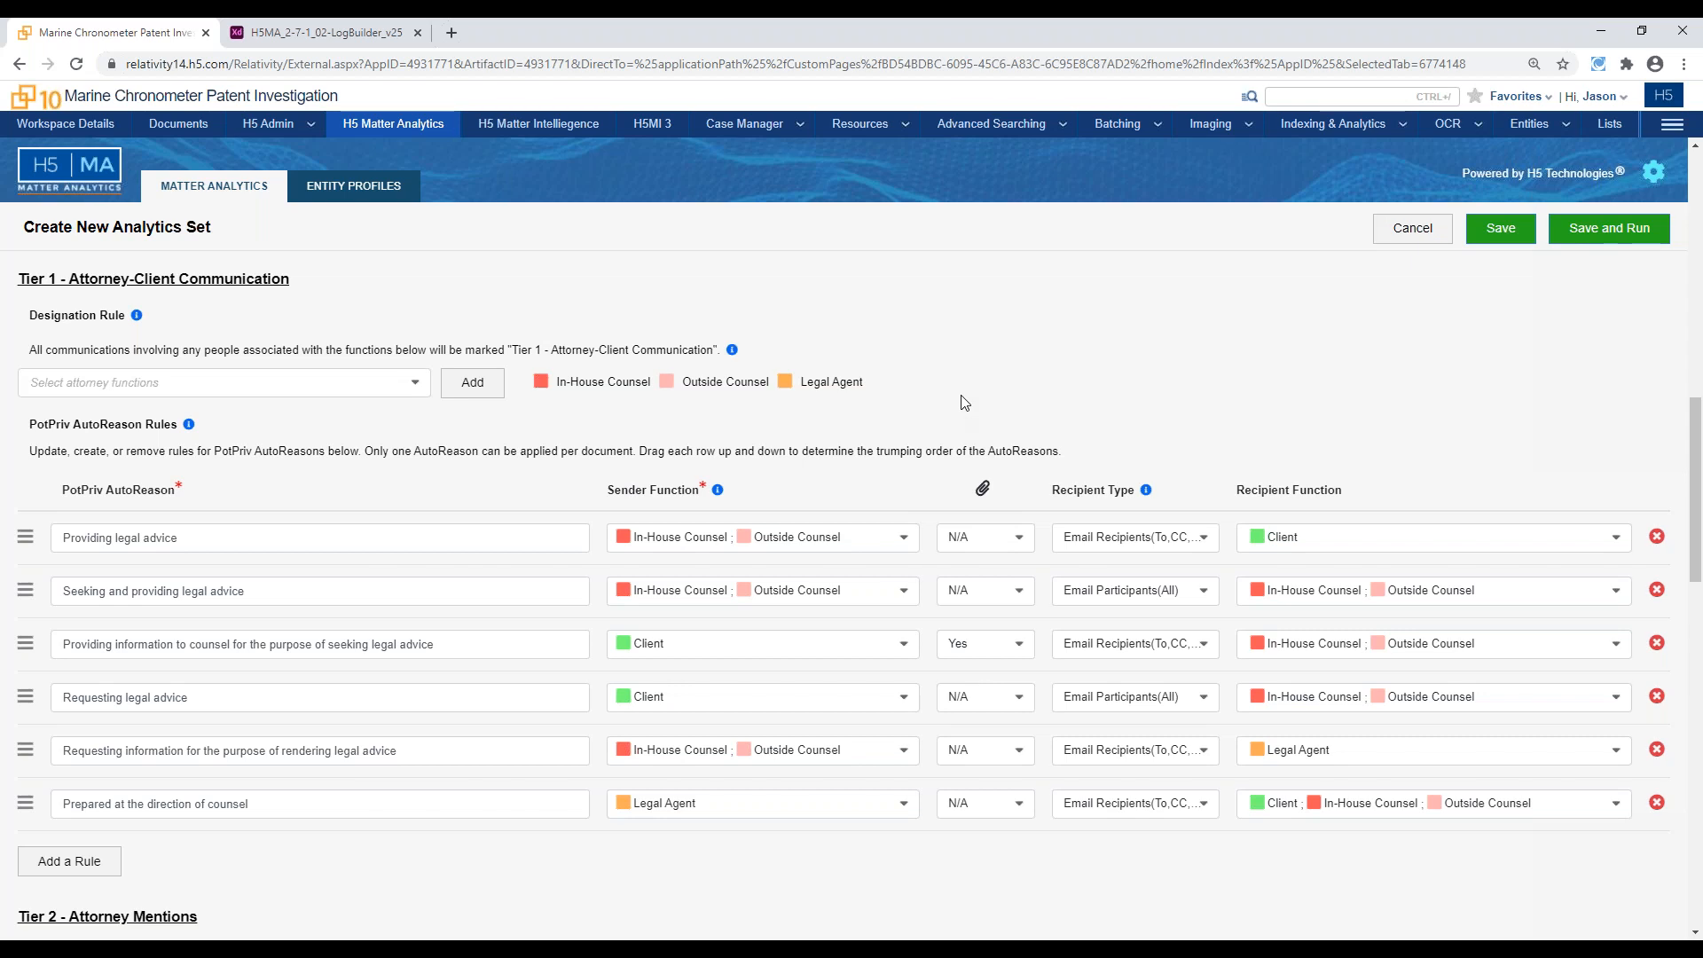
# Examine the Tier 2 - Attorney Mentions designation and AutoReason rules, and review the set's Email Threading and Name Normalization settings
pyautogui.scroll(-3, 965, 402)
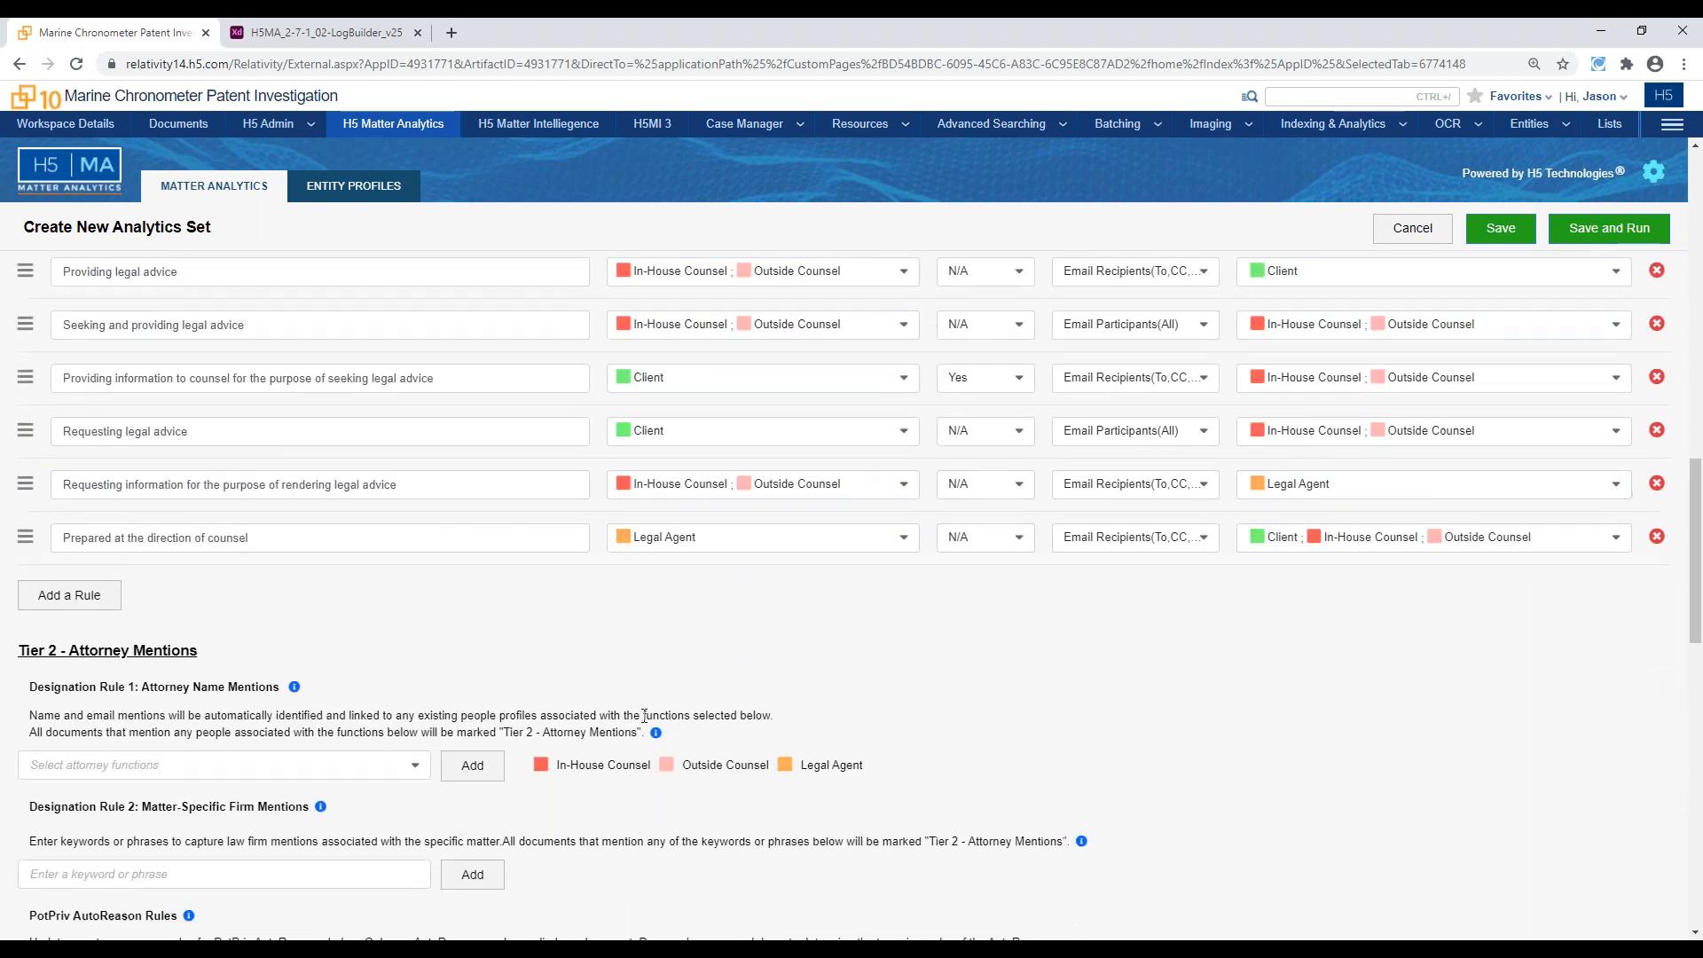
pyautogui.scroll(-4, 761, 813)
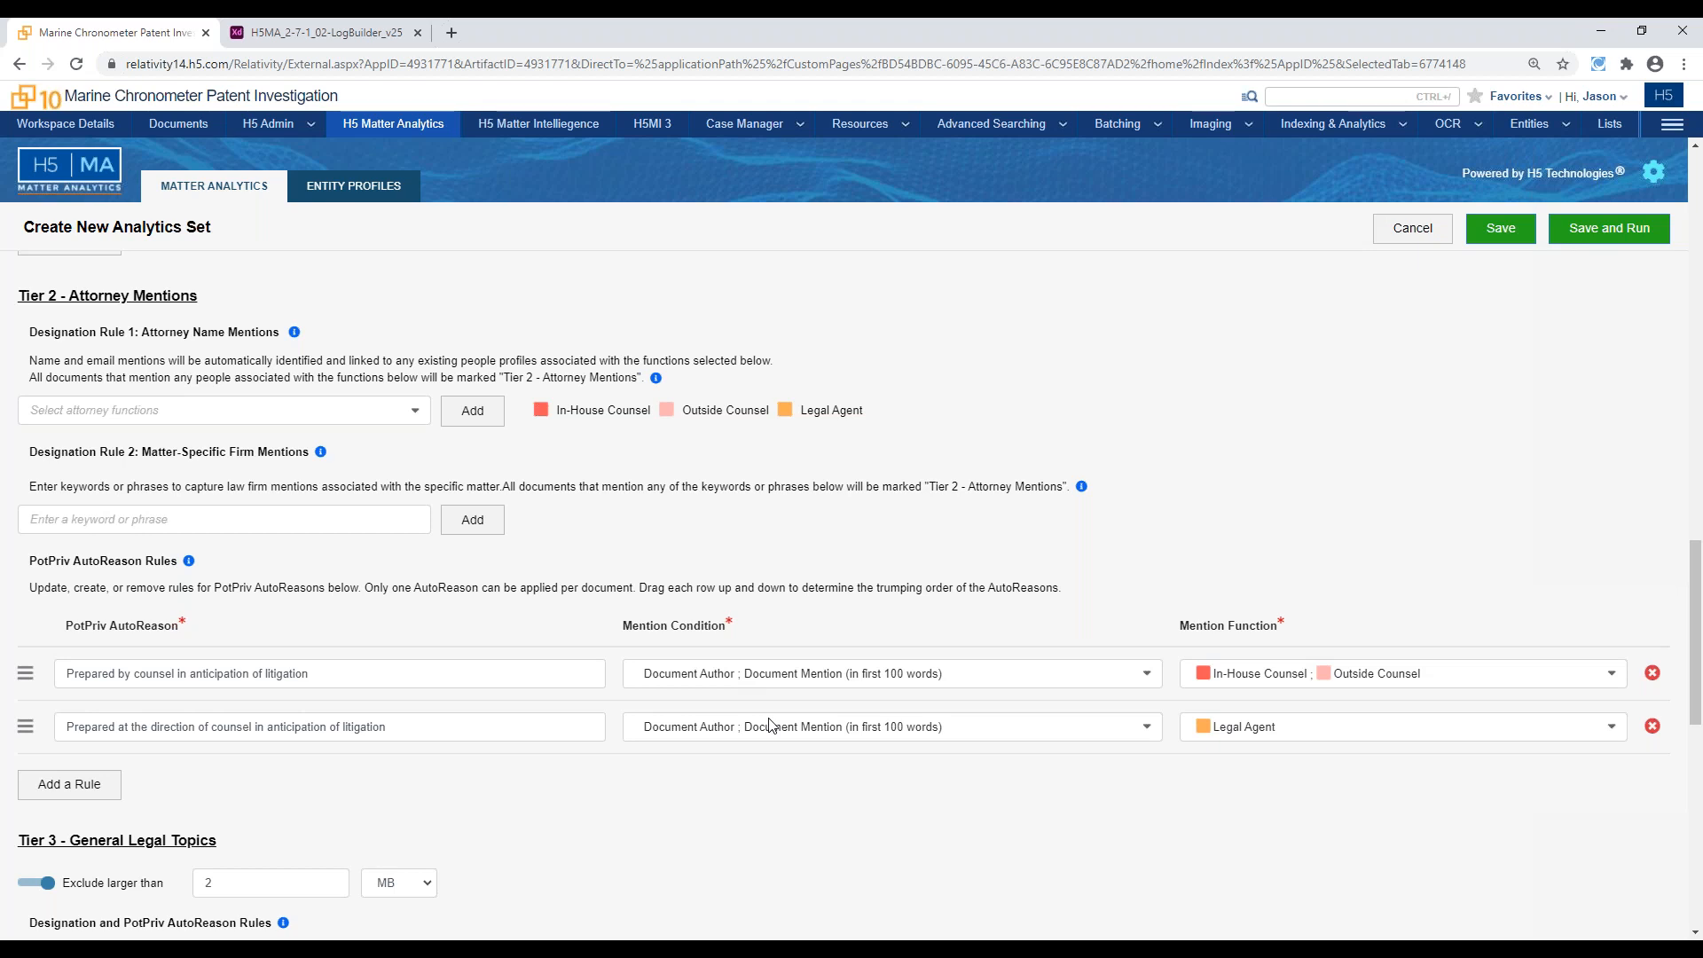
pyautogui.scroll(3, 887, 603)
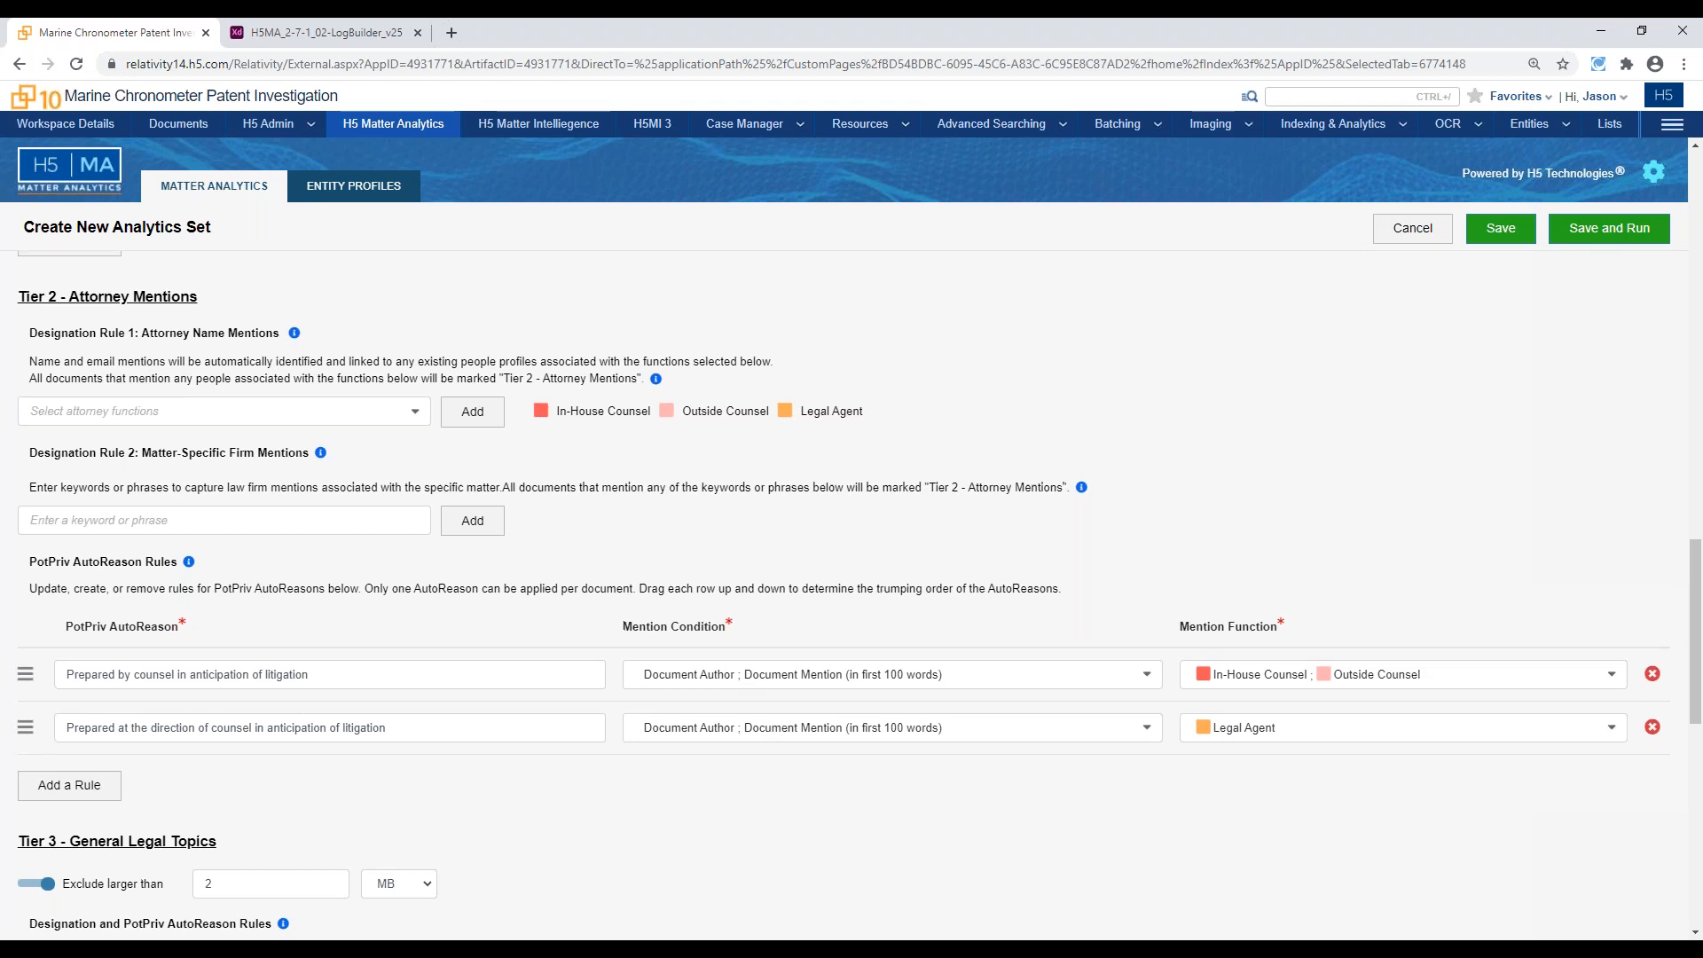
pyautogui.scroll(6, 916, 586)
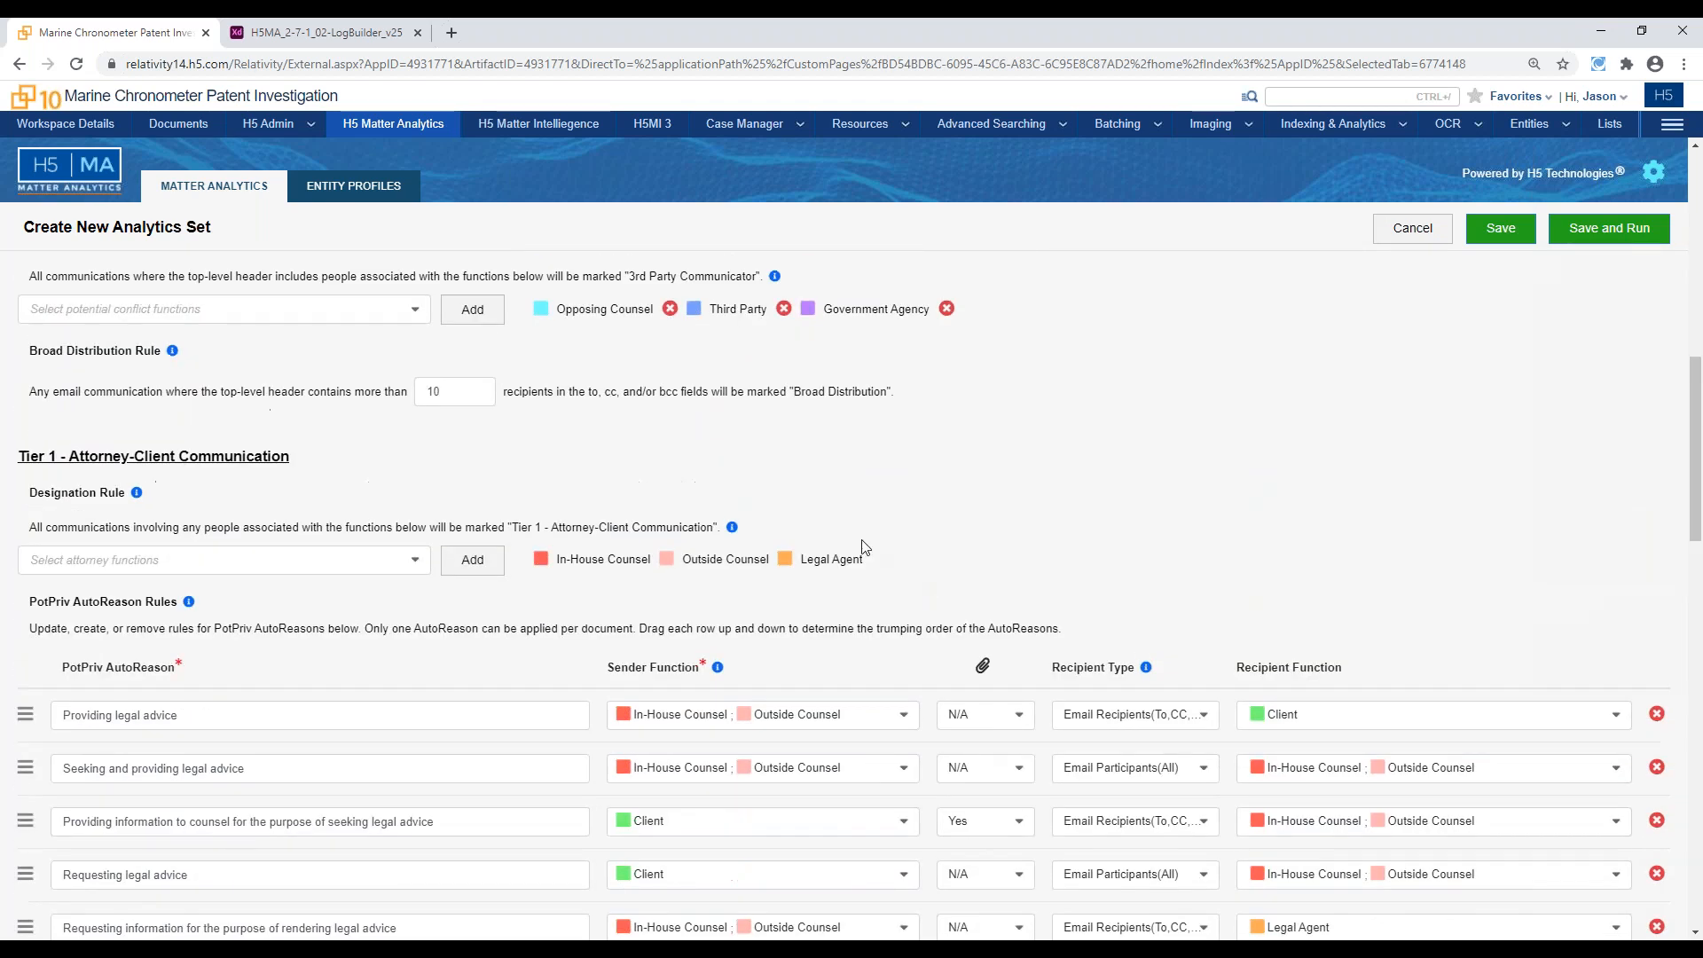
pyautogui.scroll(2, 883, 596)
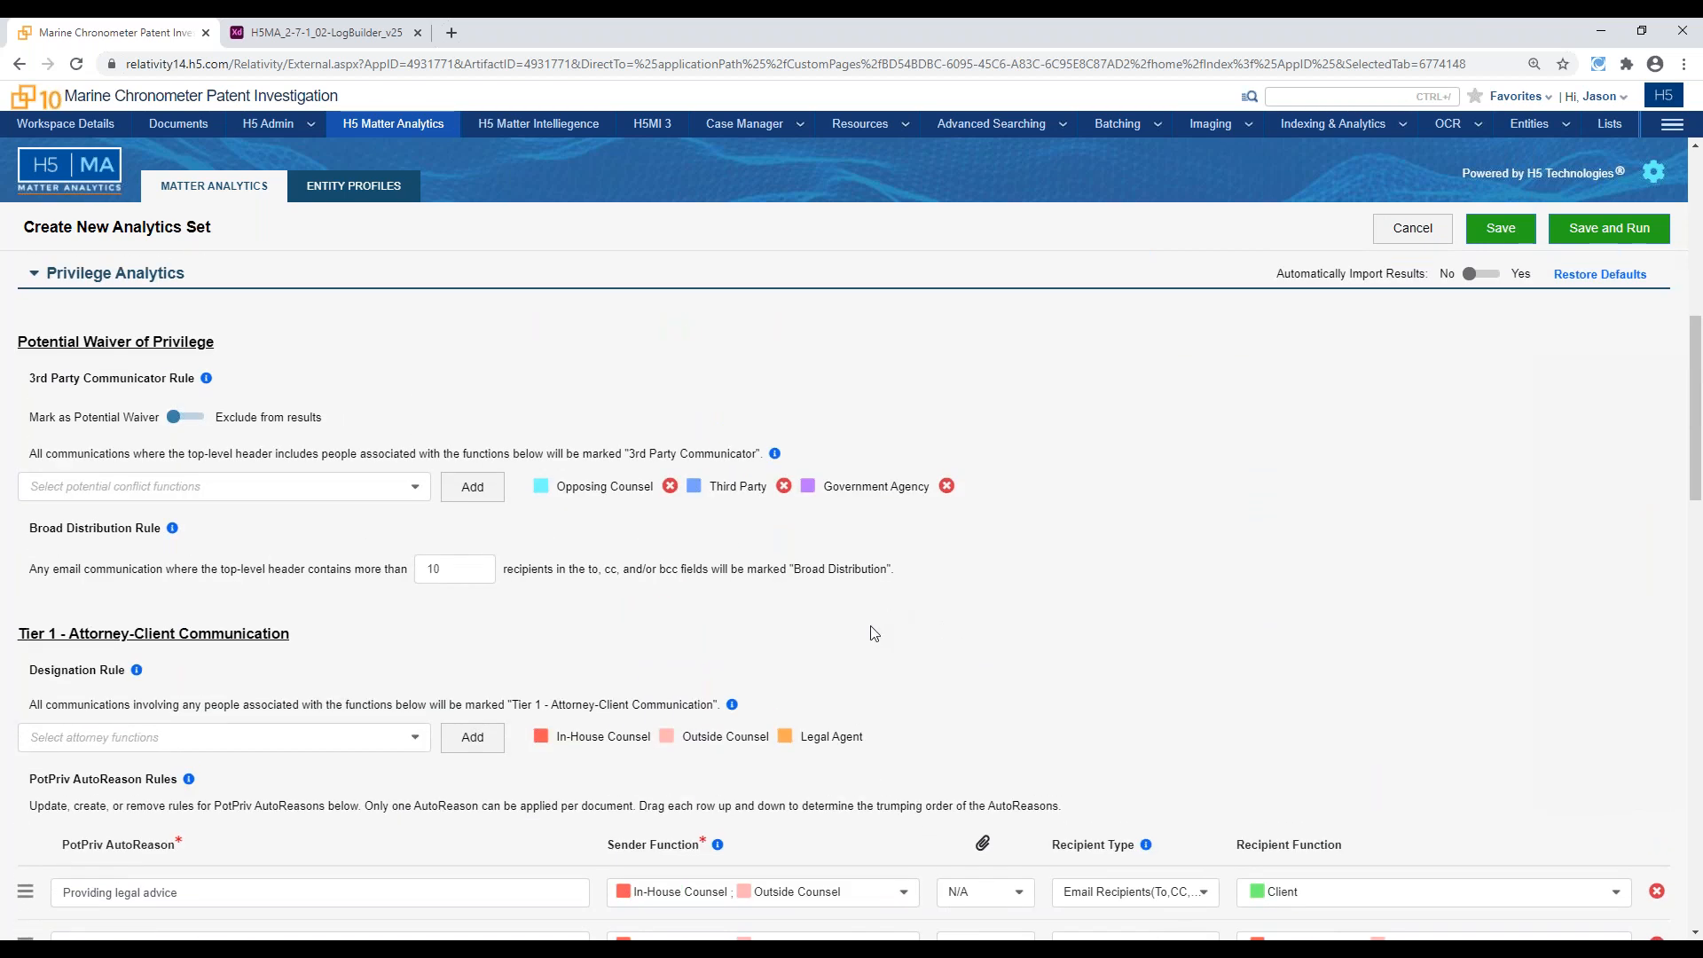
pyautogui.scroll(5, 849, 654)
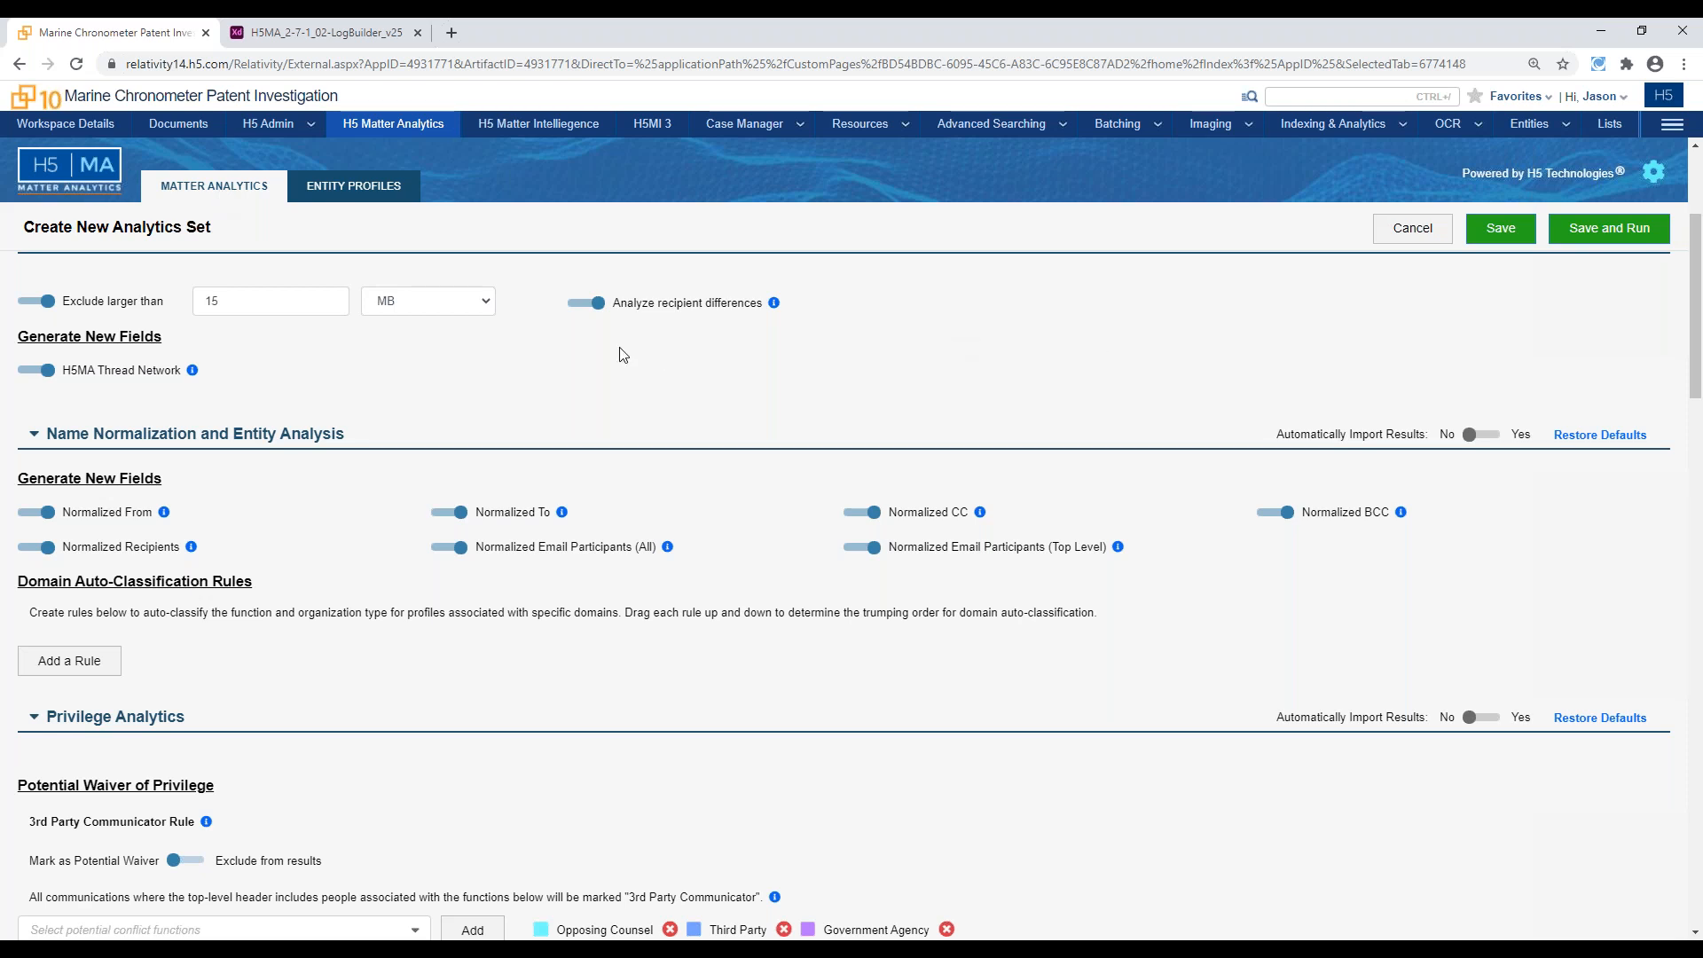
pyautogui.scroll(3, 485, 742)
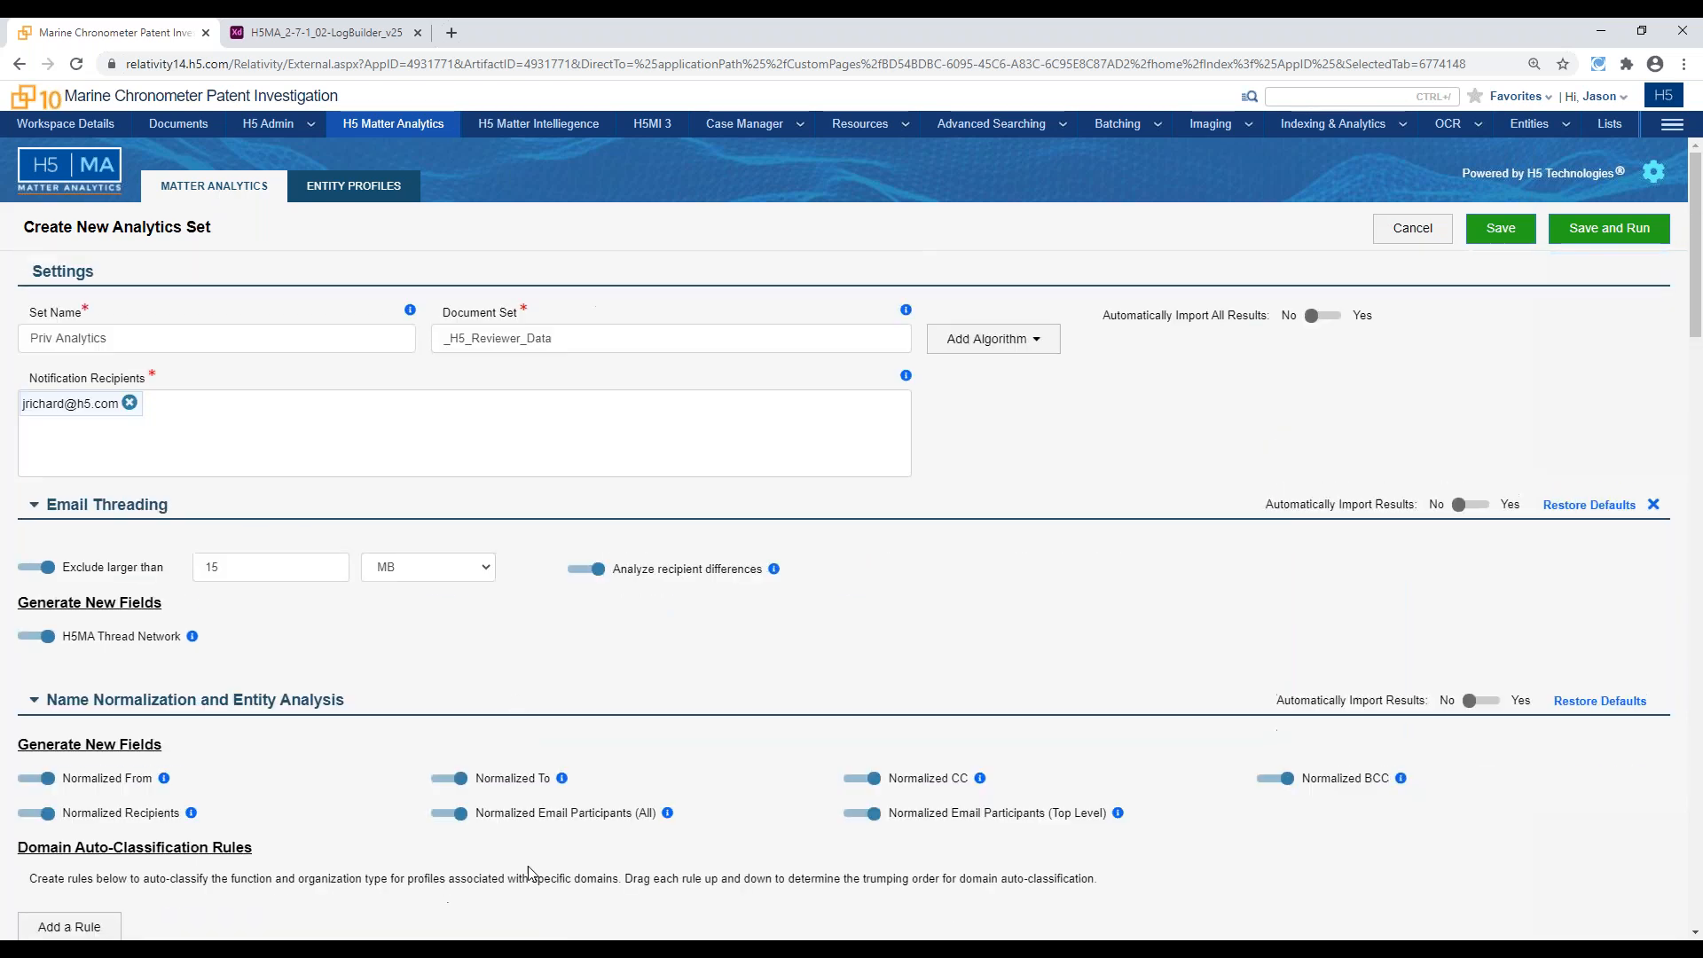
pyautogui.scroll(-1, 456, 706)
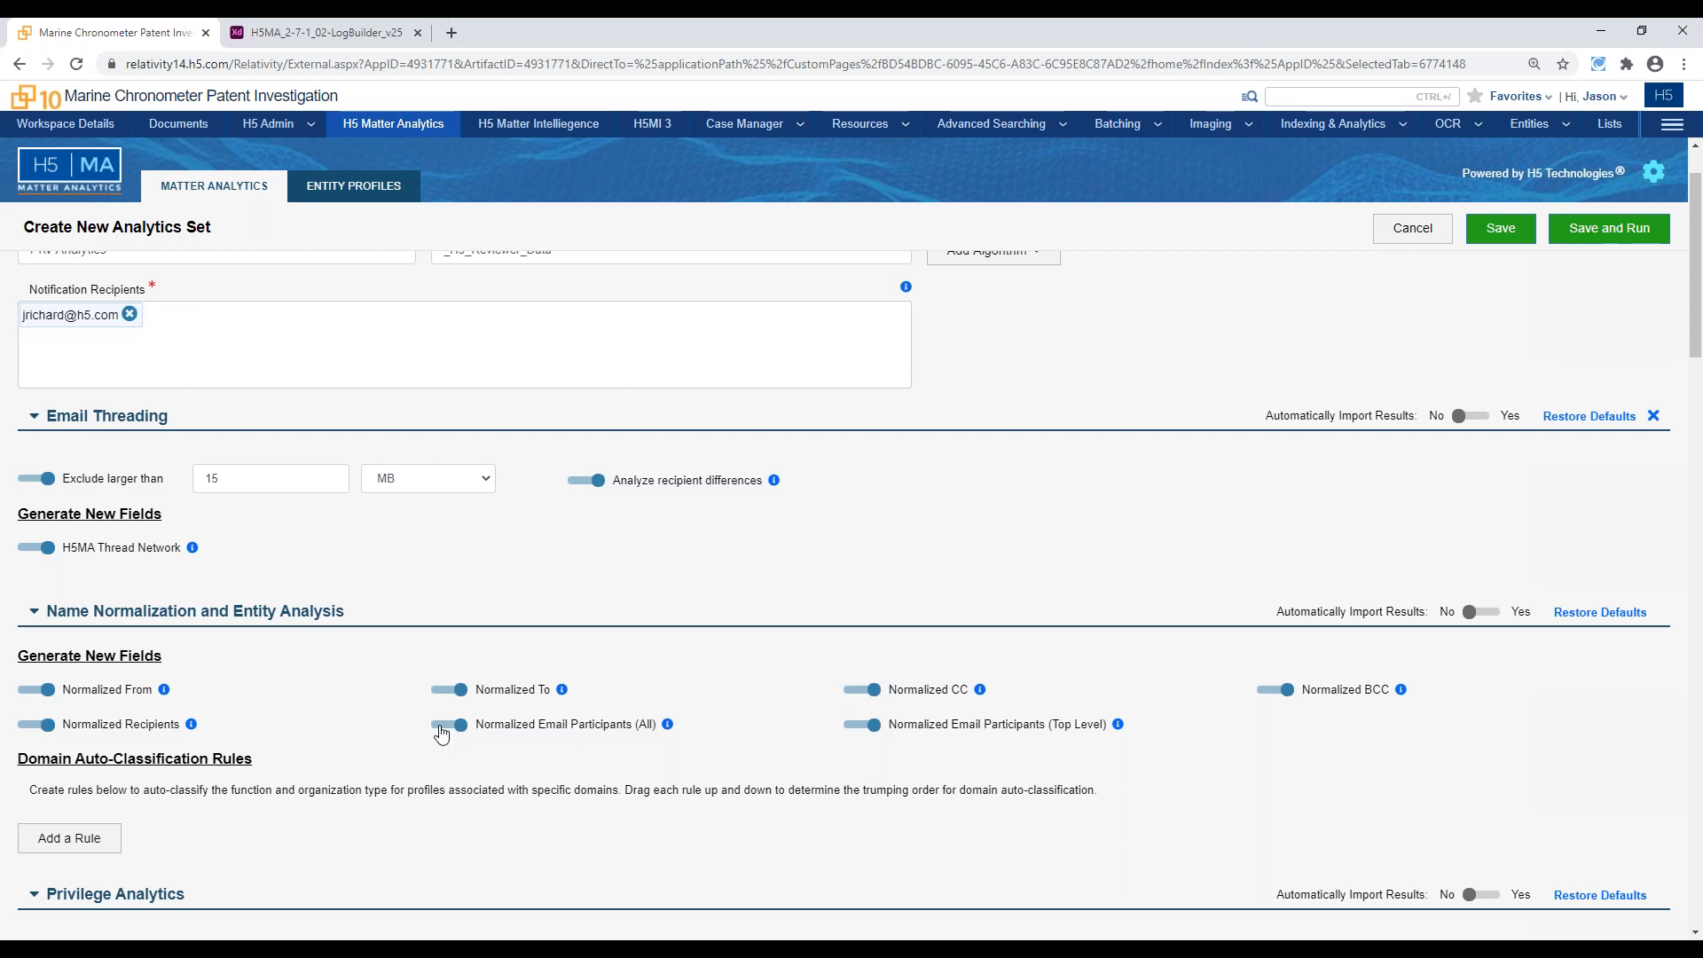
# Leave the new set unsaved, open the existing Privilege Analytics set on Admin \ _All Docs, and examine its Email Threading results
pyautogui.click(242, 190)
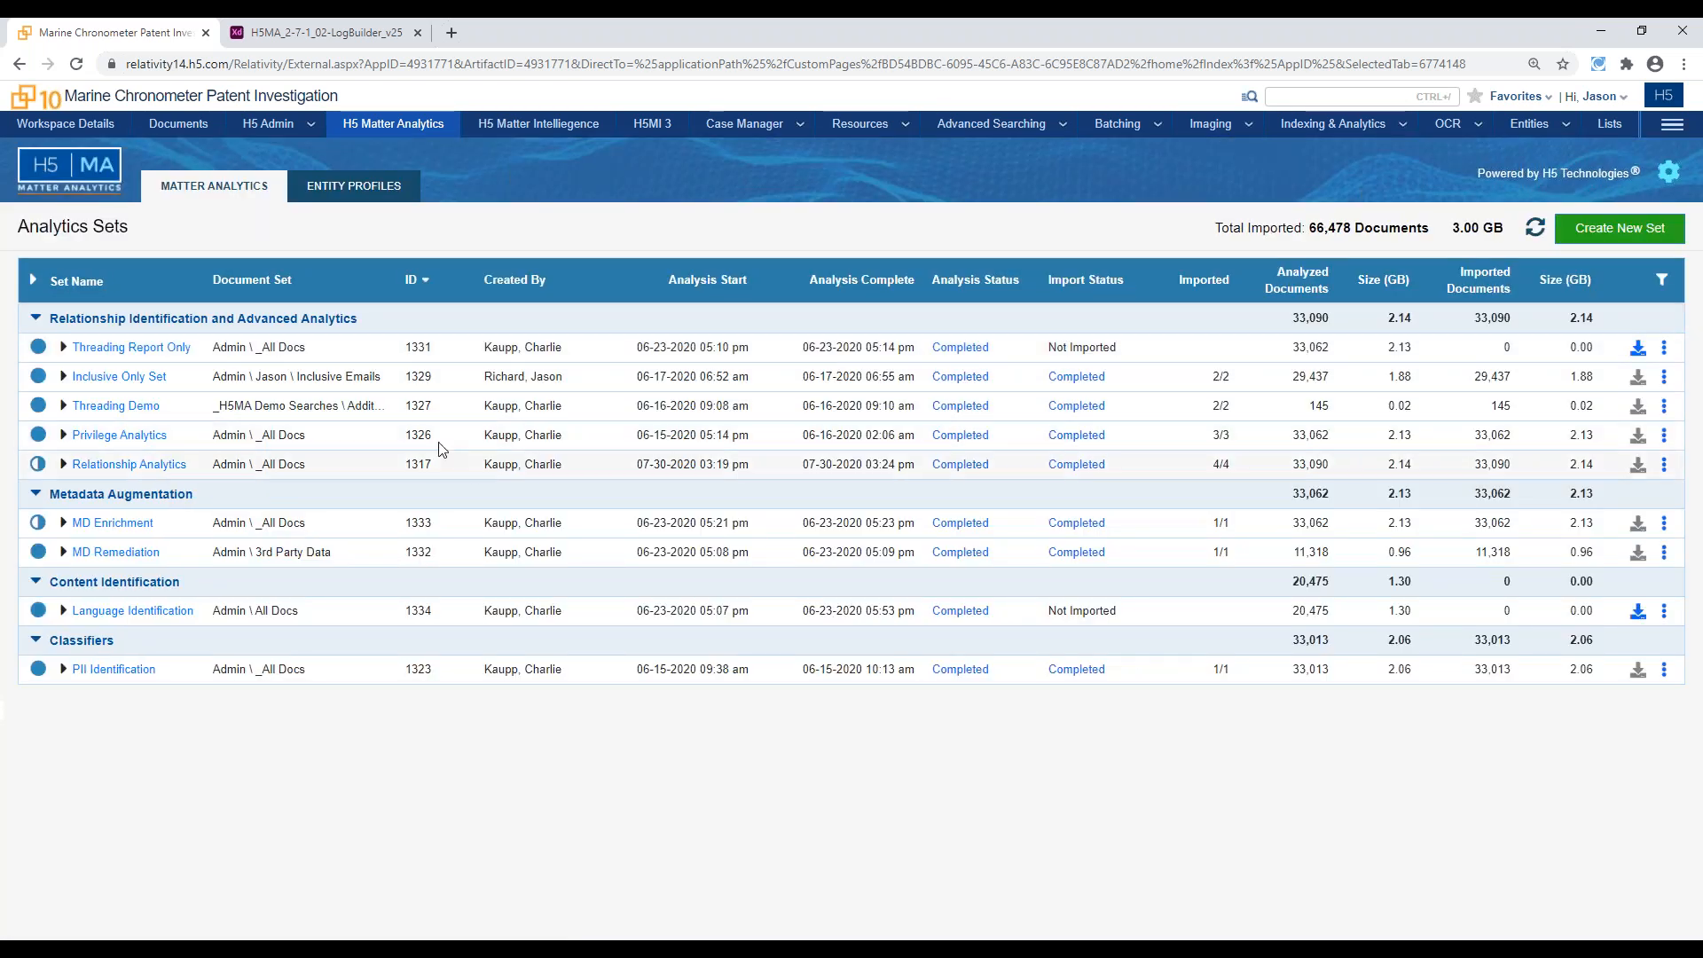
pyautogui.click(142, 437)
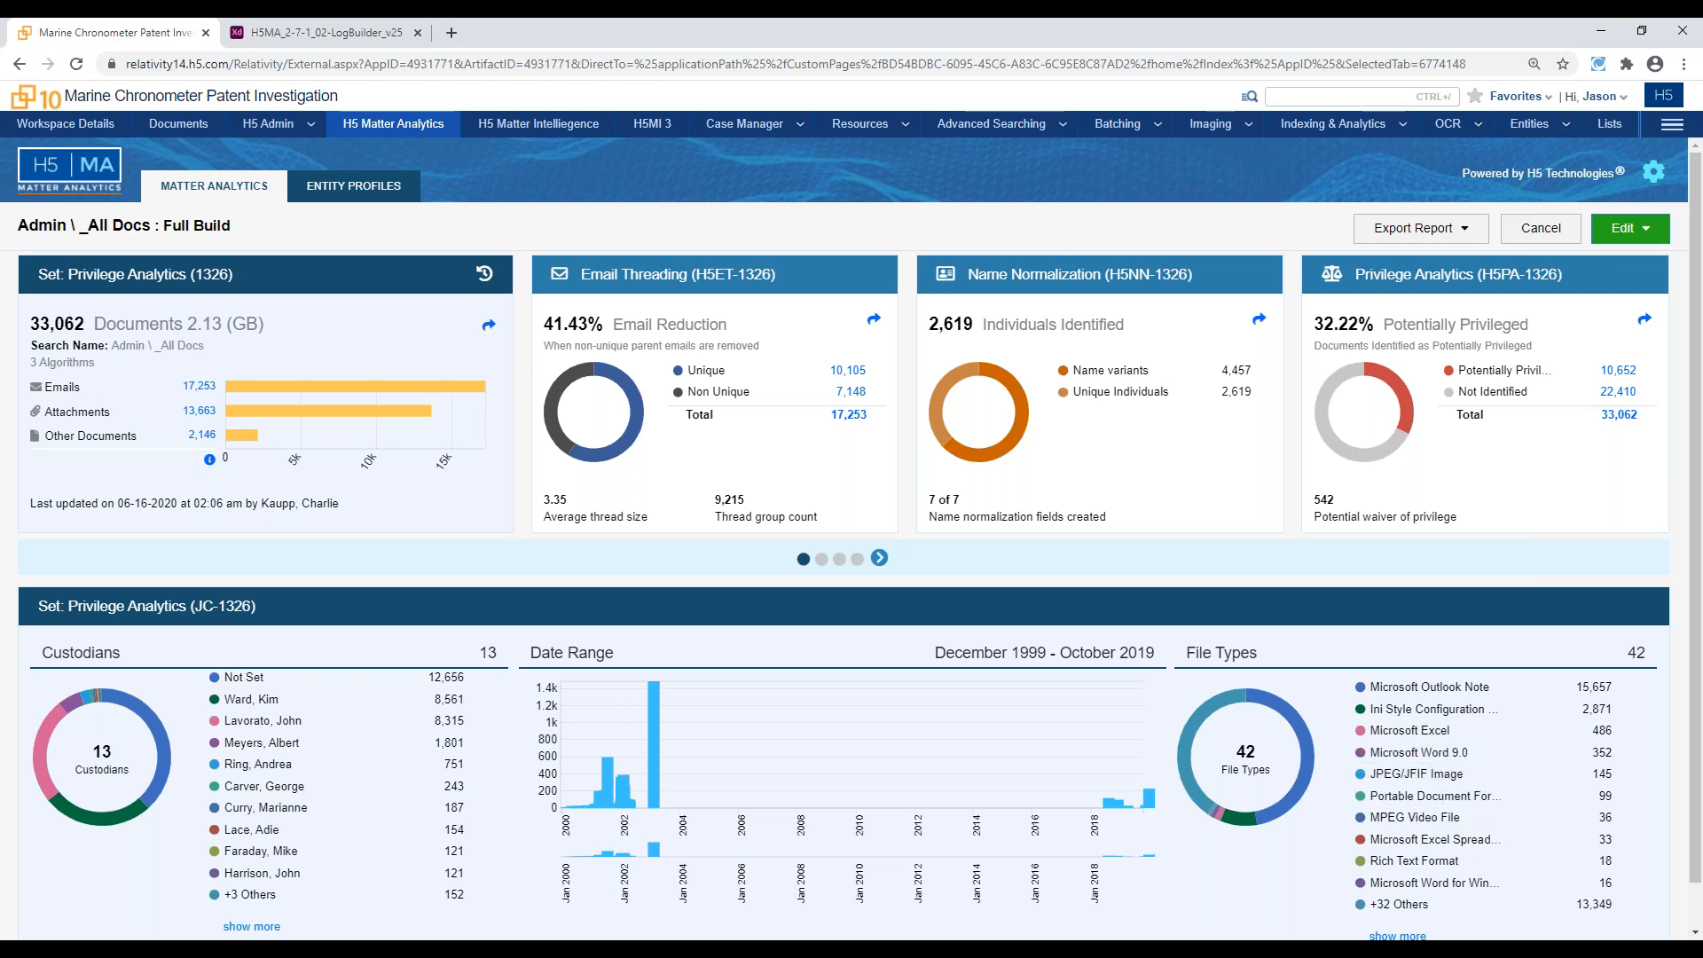
pyautogui.click(806, 511)
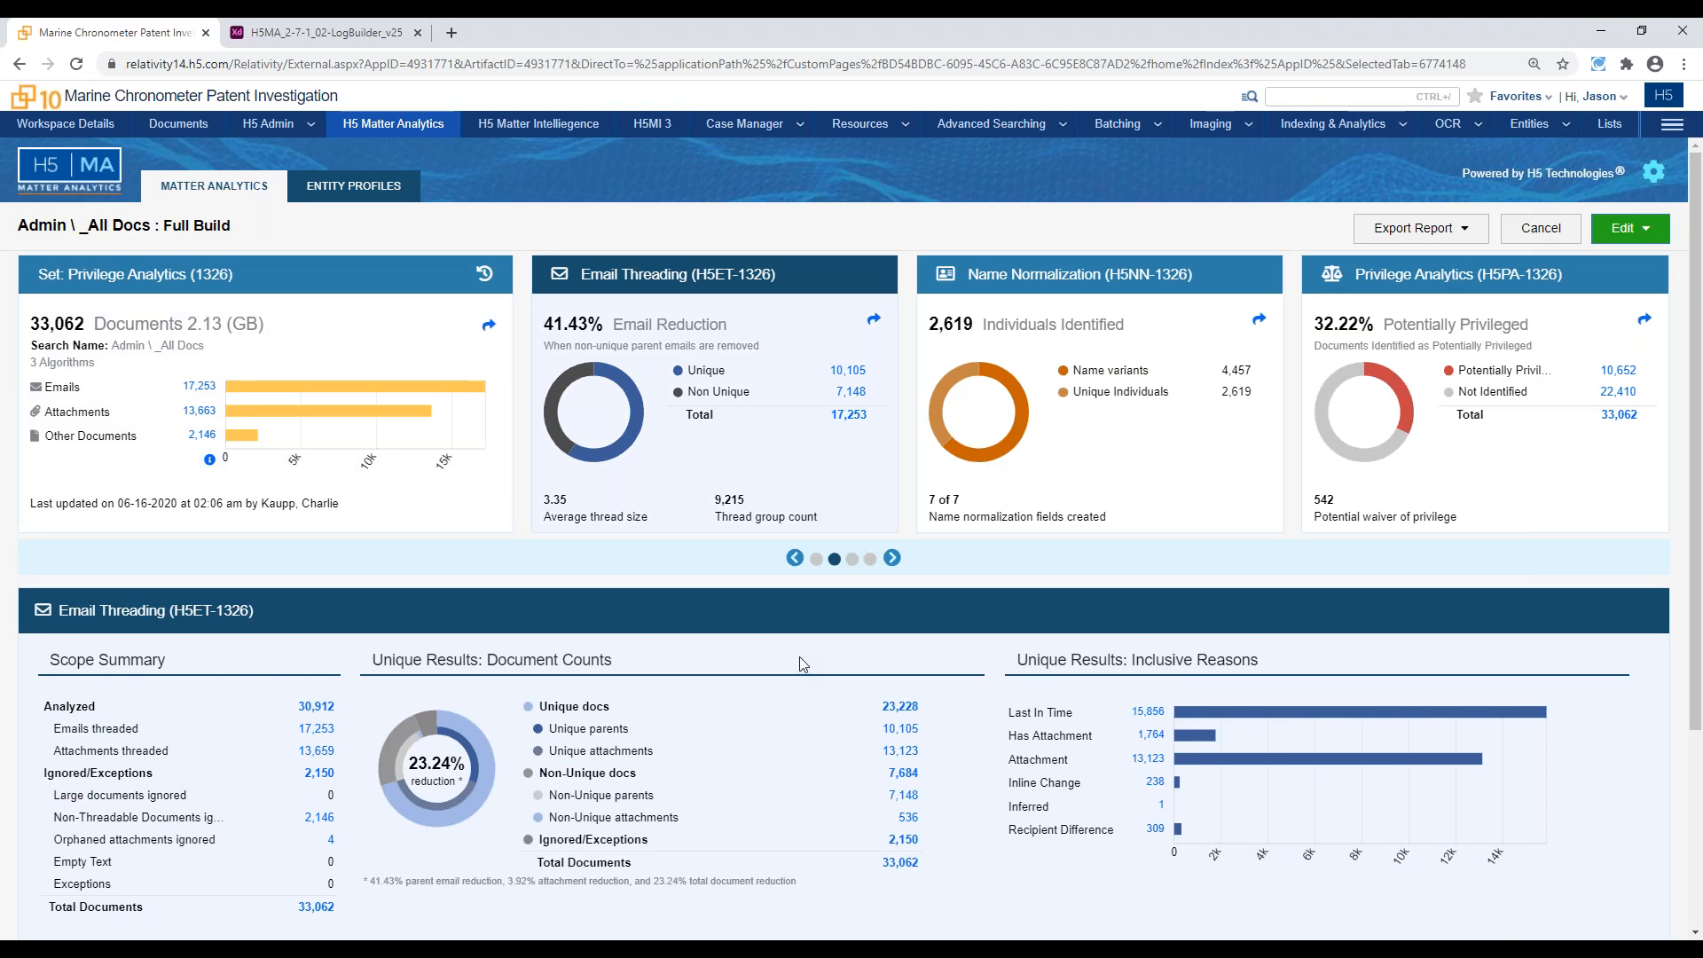
pyautogui.scroll(-2, 800, 656)
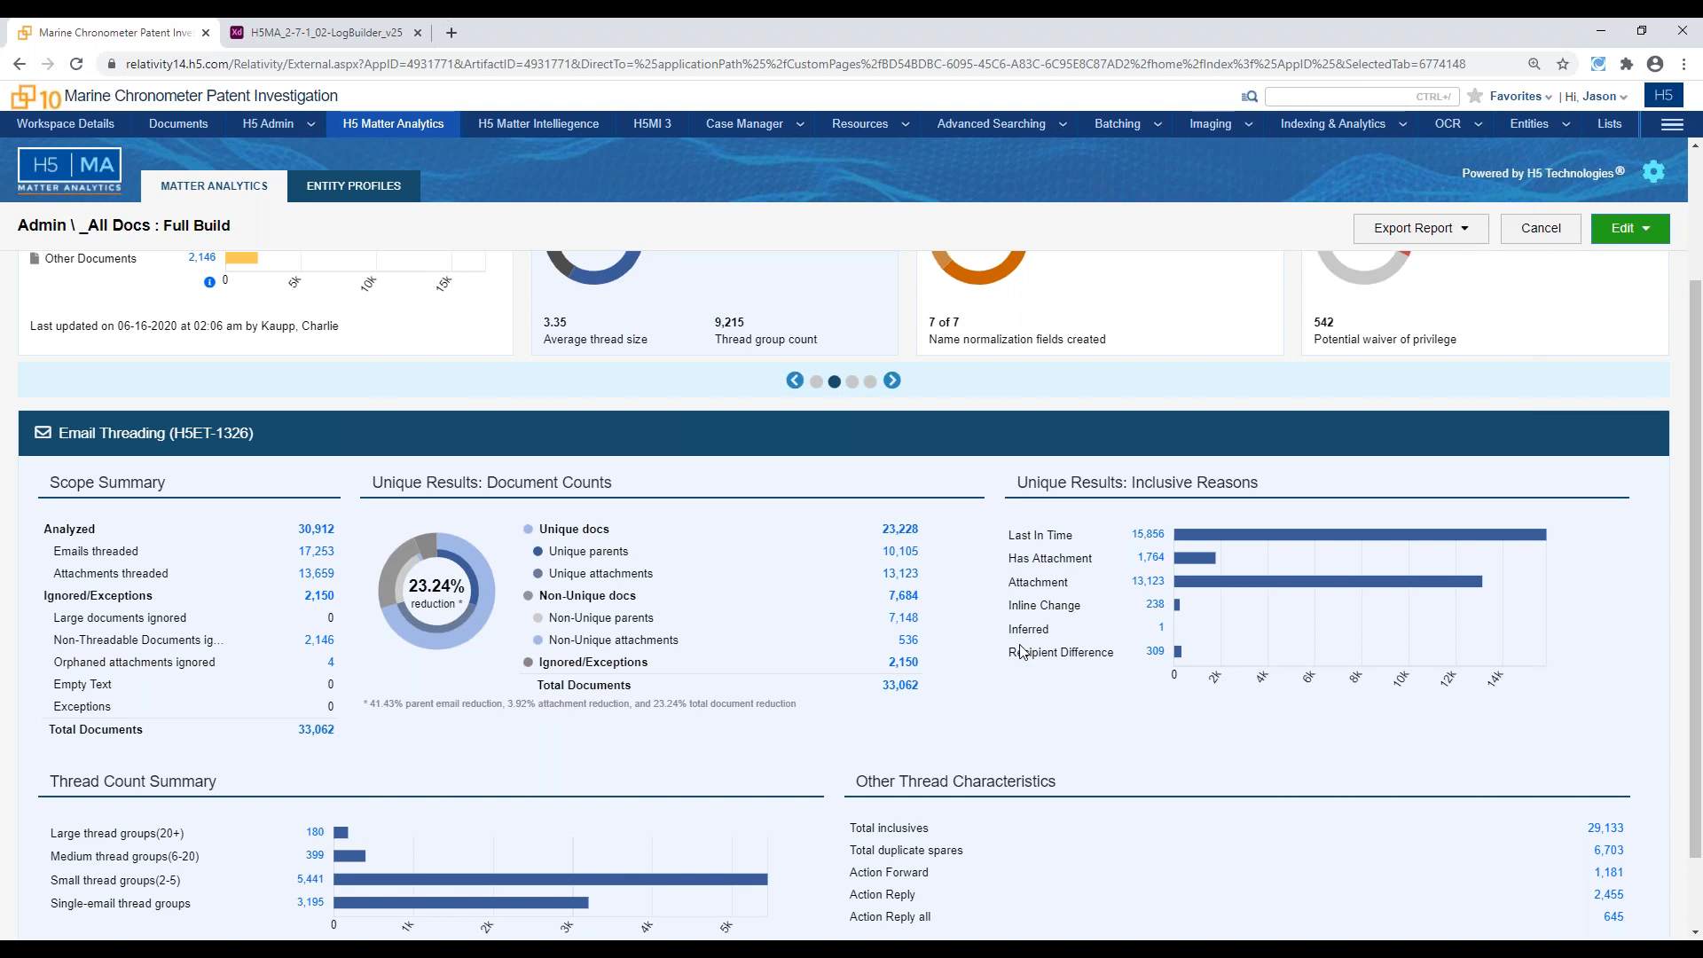
pyautogui.scroll(2, 1437, 524)
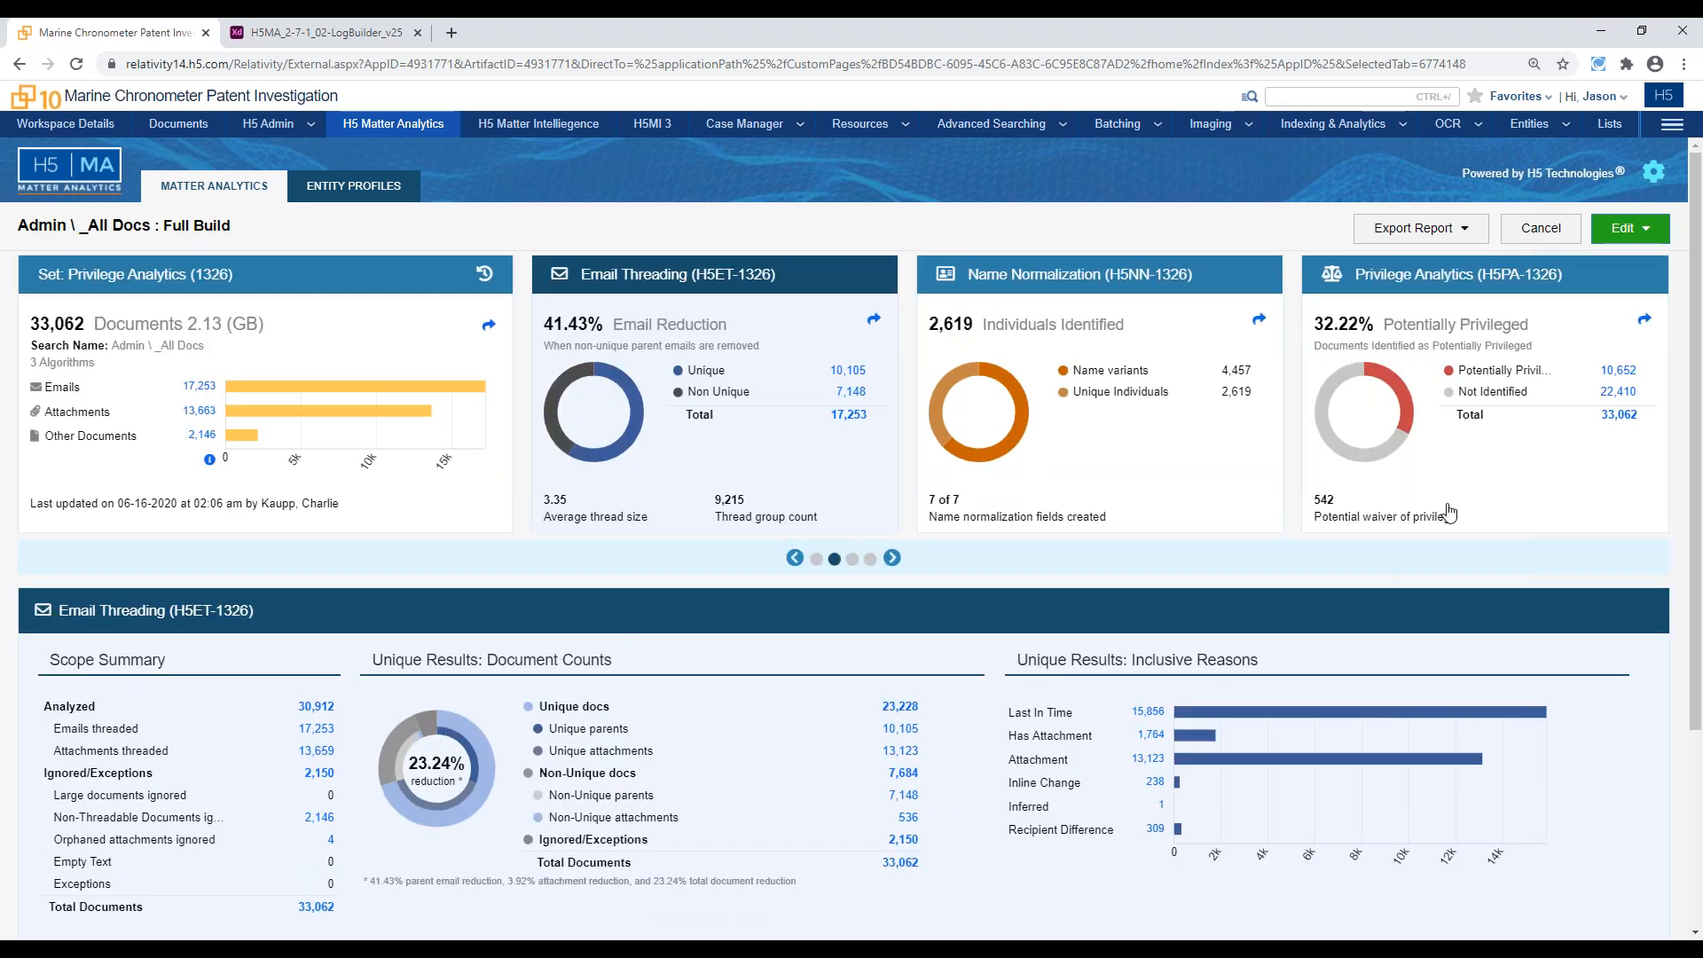
# Examine the set's Privilege Analytics results by tier, waiver communicators and PotPriv AutoReasons, and look at the report export and sharing options
pyautogui.click(1450, 512)
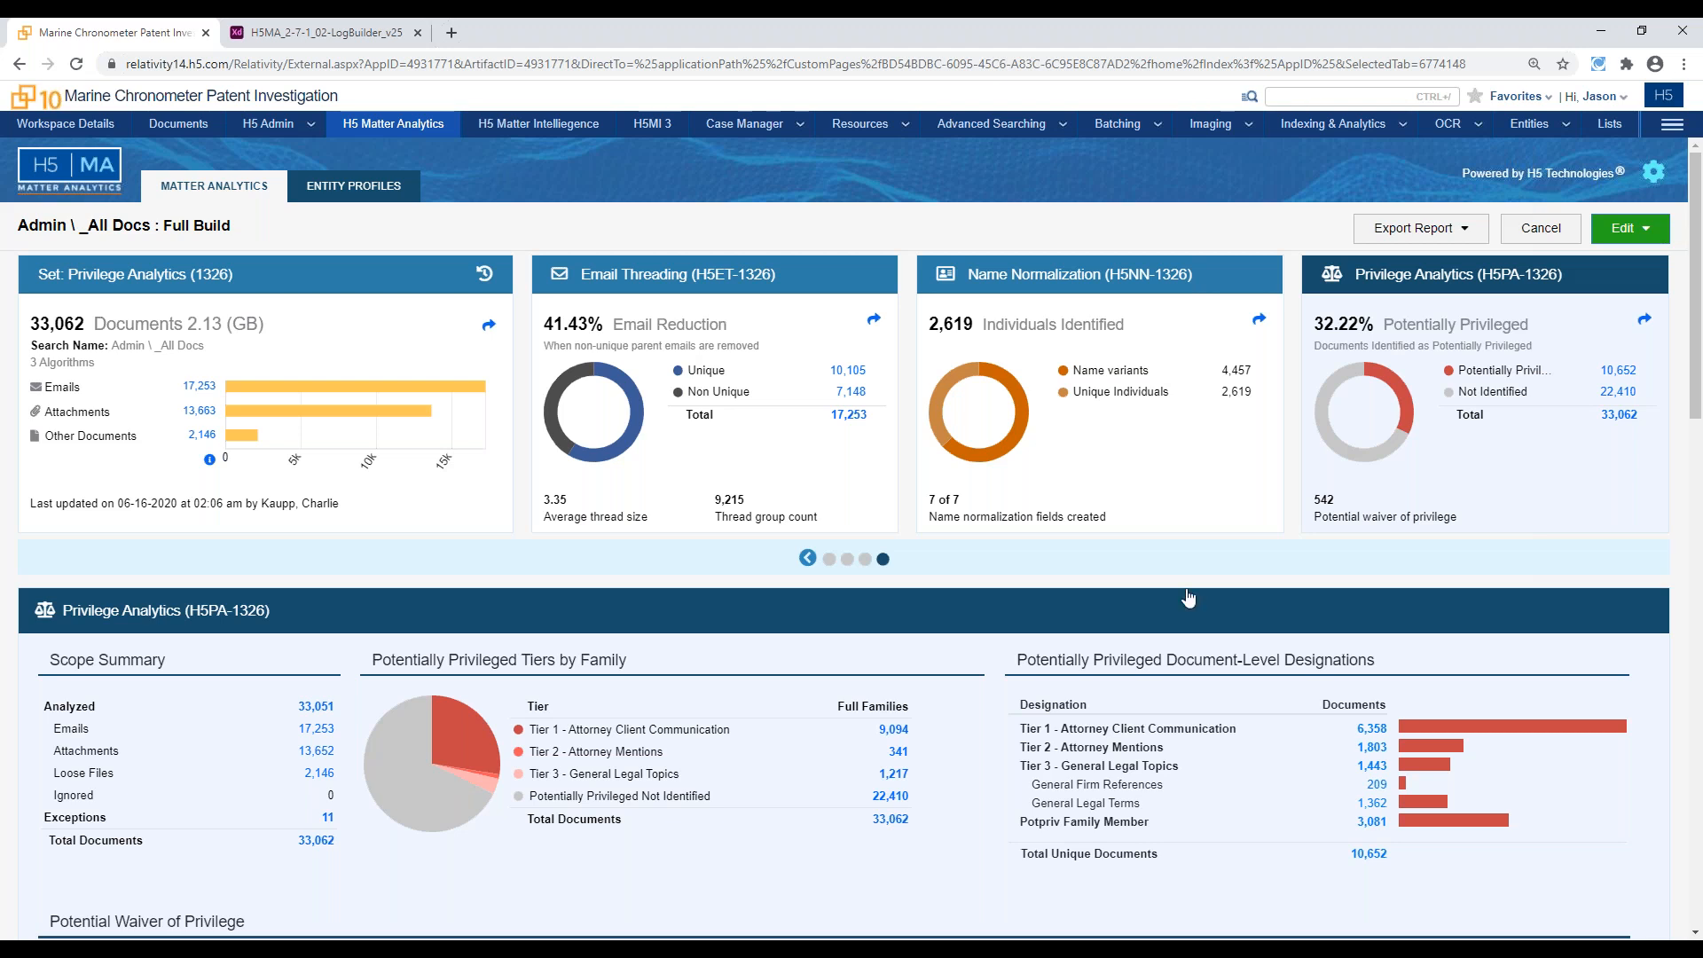
pyautogui.scroll(-1, 1027, 702)
pyautogui.scroll(-2, 1027, 703)
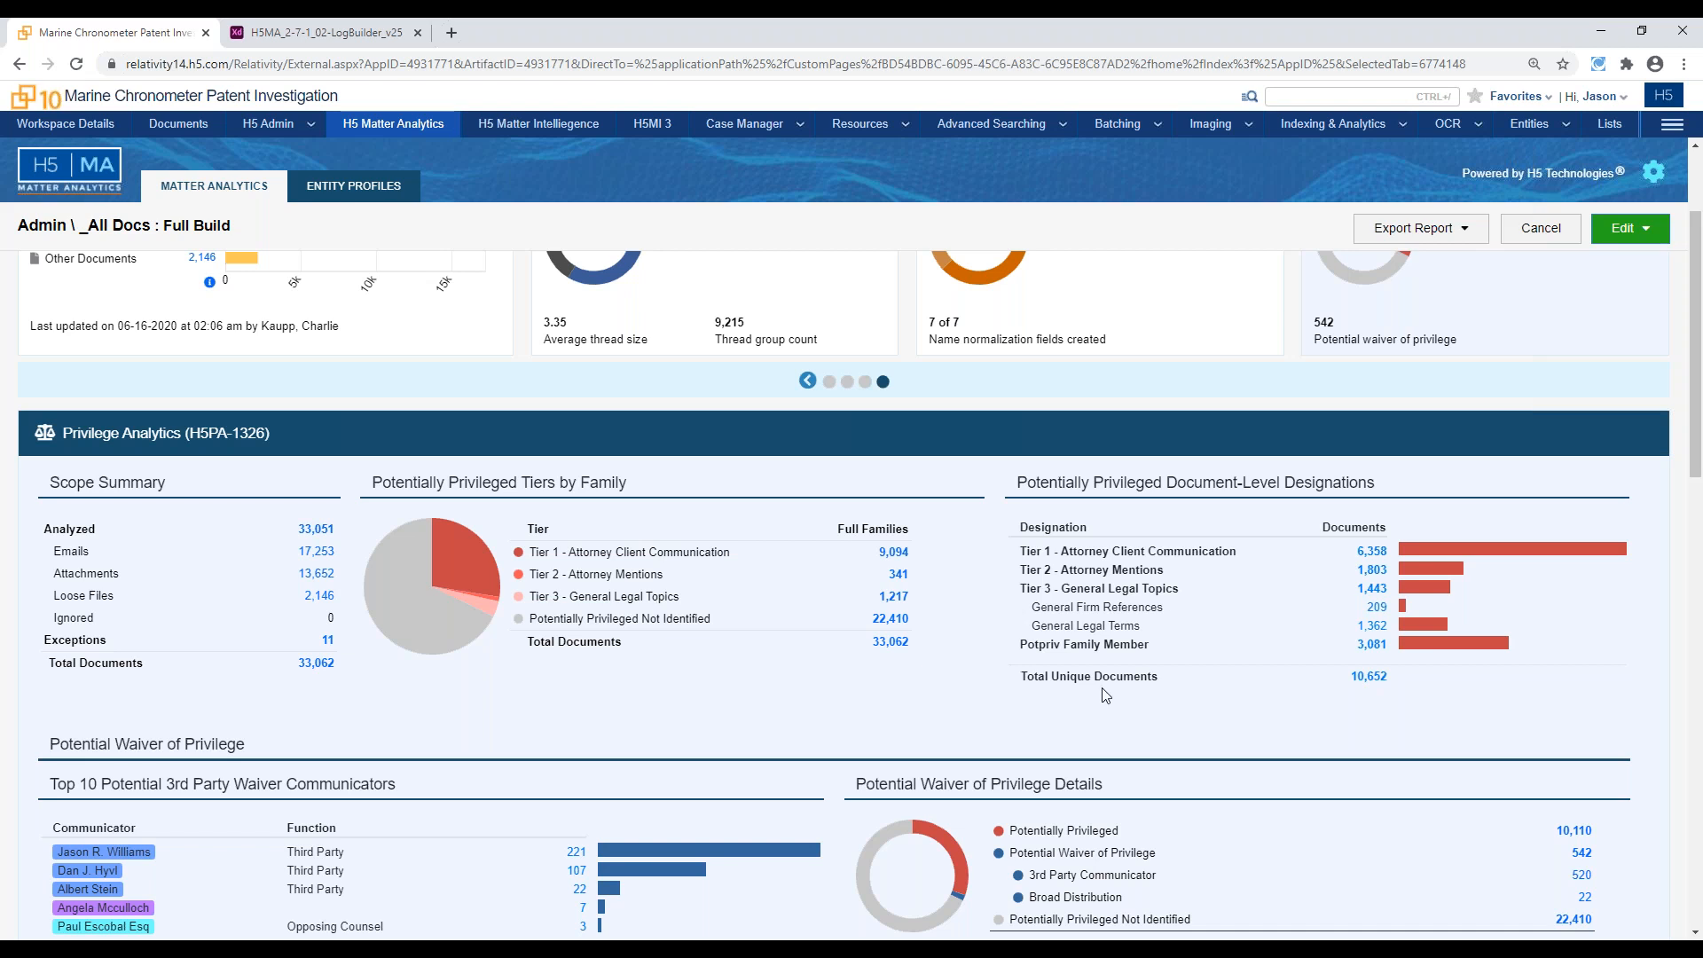
pyautogui.scroll(-1, 1129, 652)
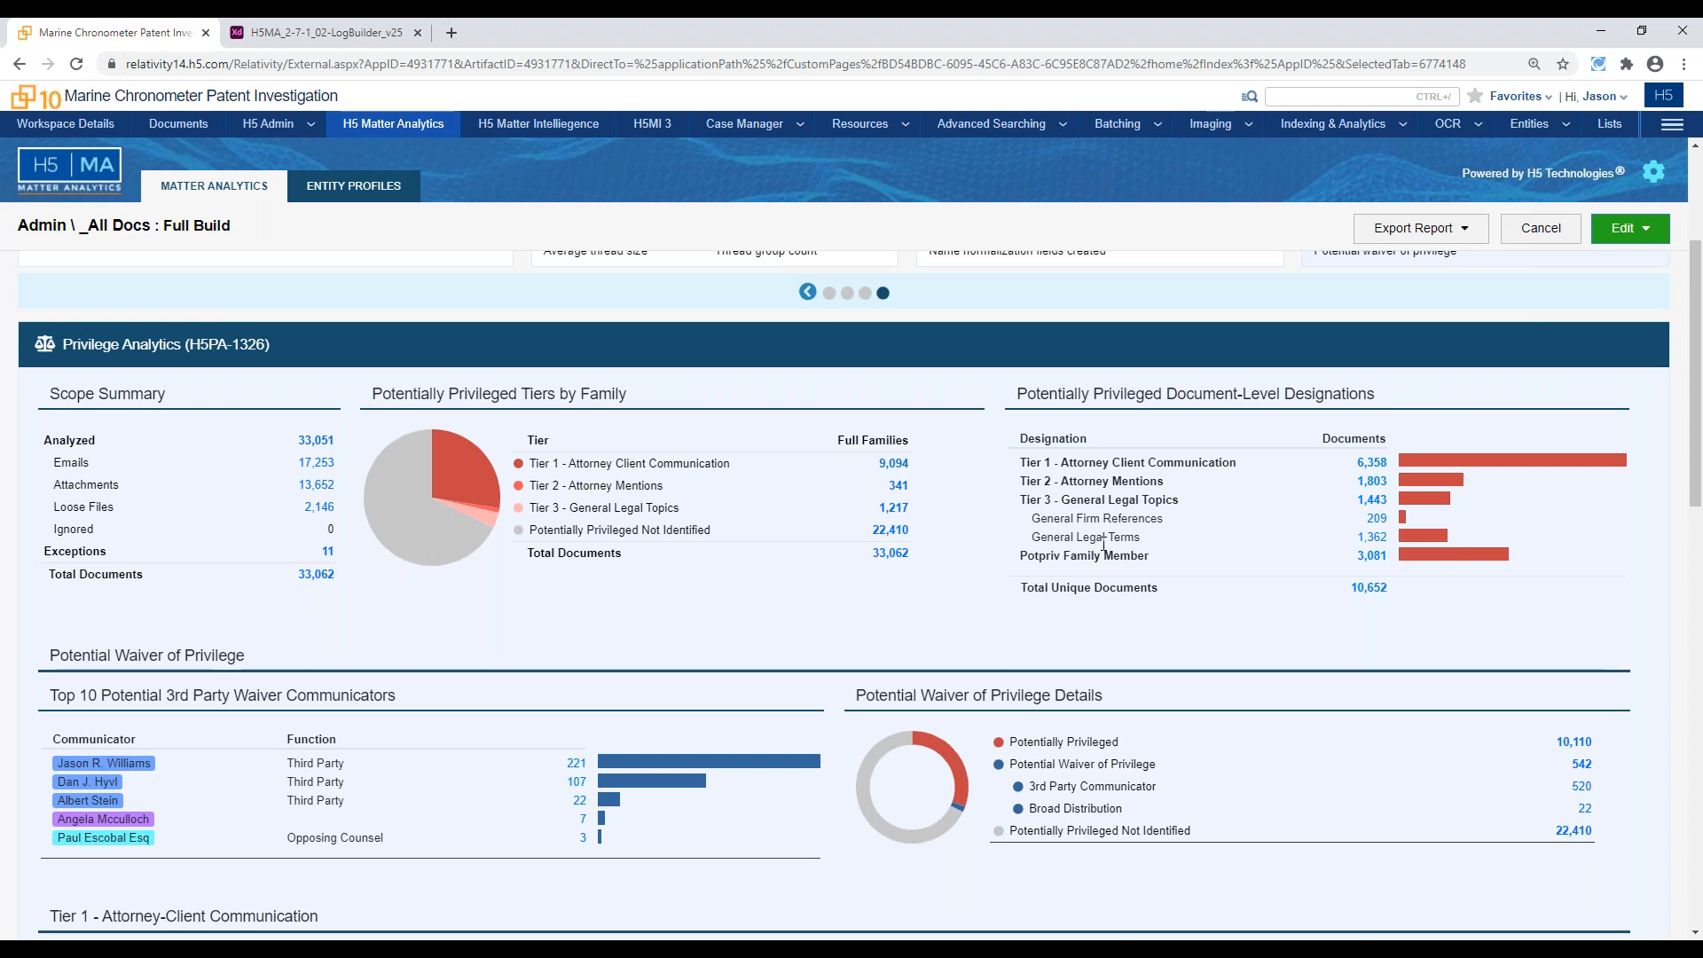
pyautogui.scroll(-3, 1035, 634)
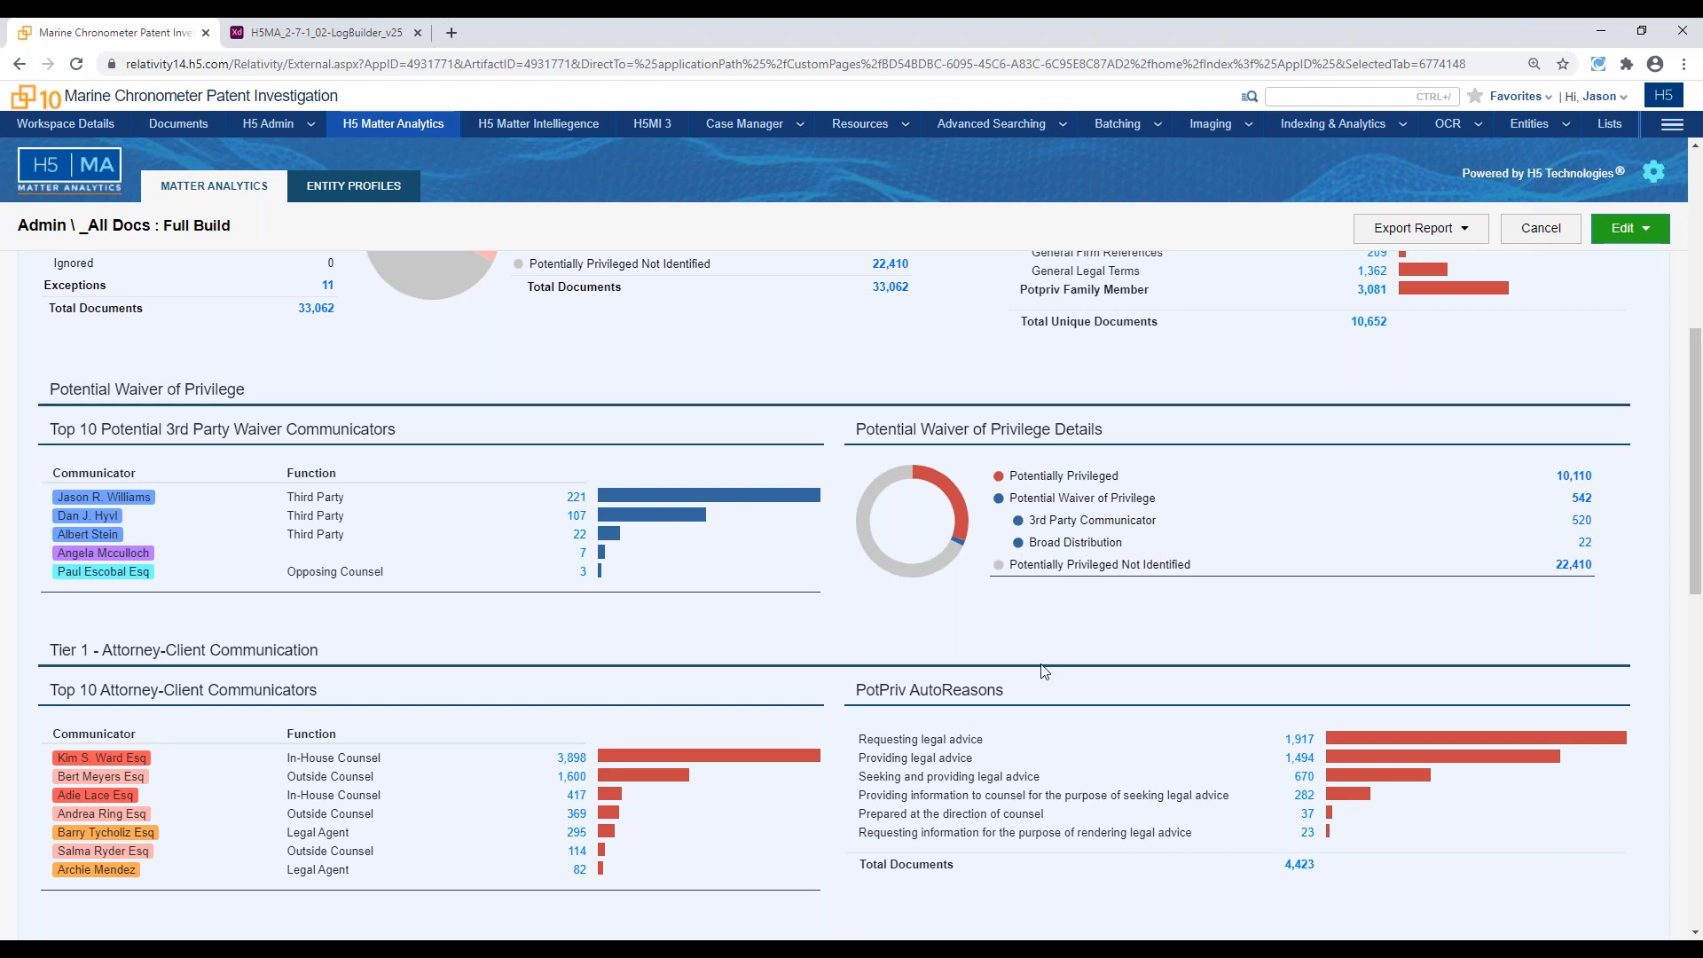
pyautogui.scroll(-3, 1048, 678)
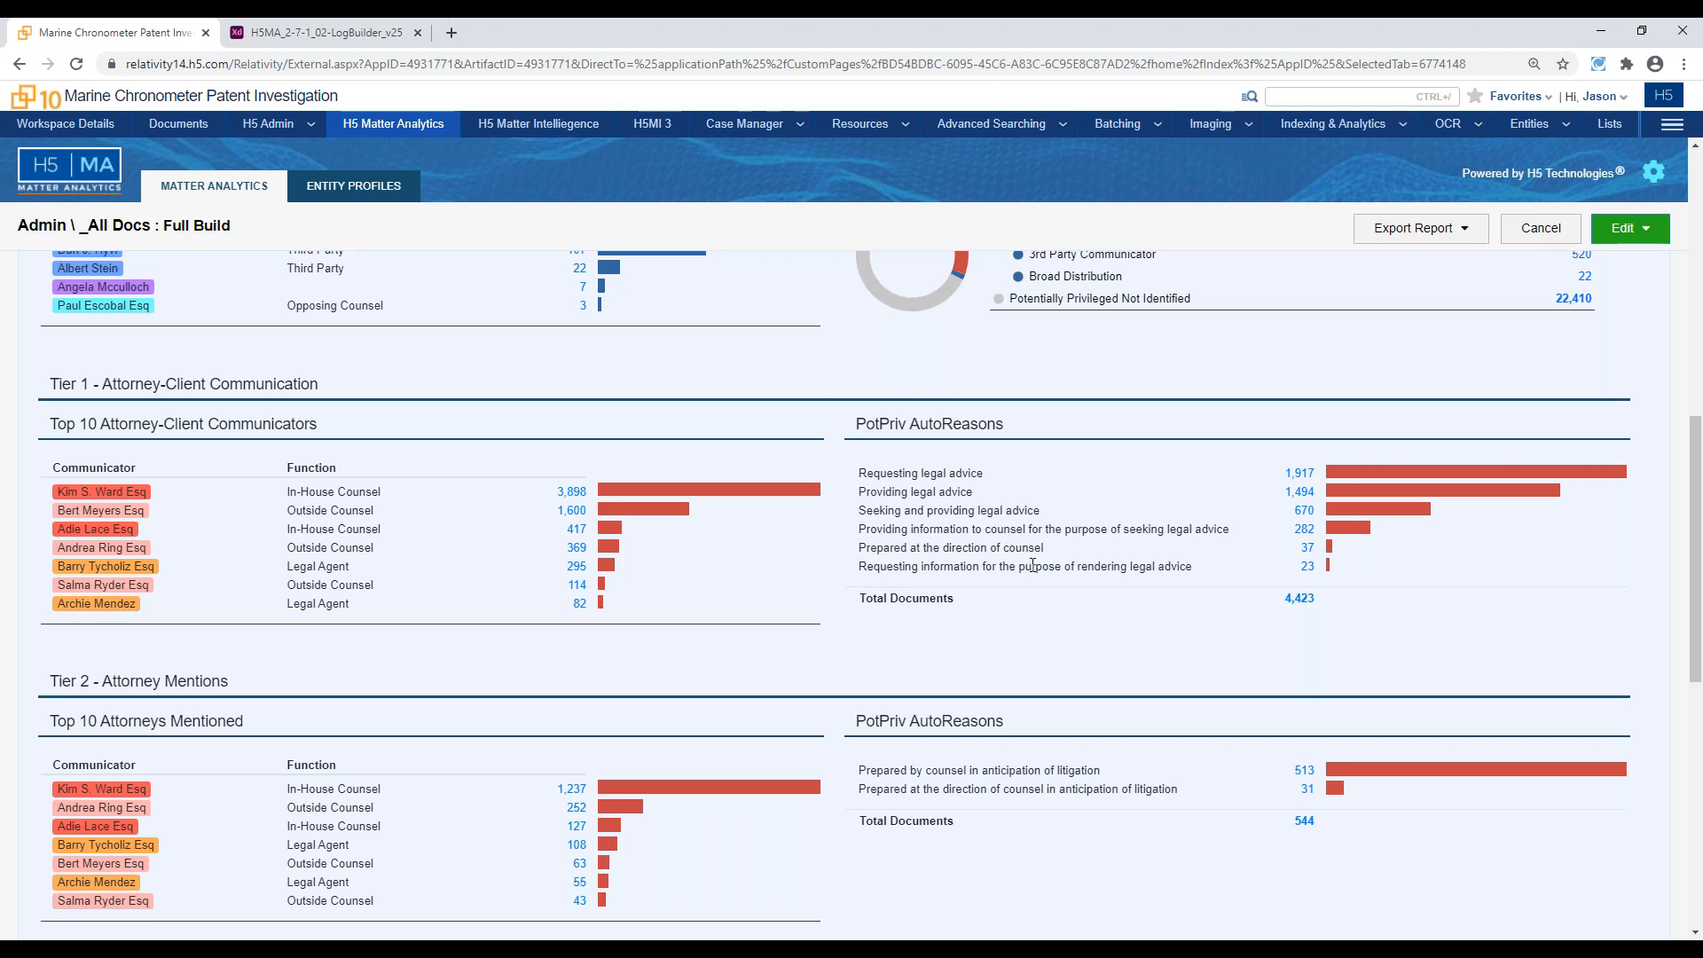
pyautogui.scroll(6, 1025, 562)
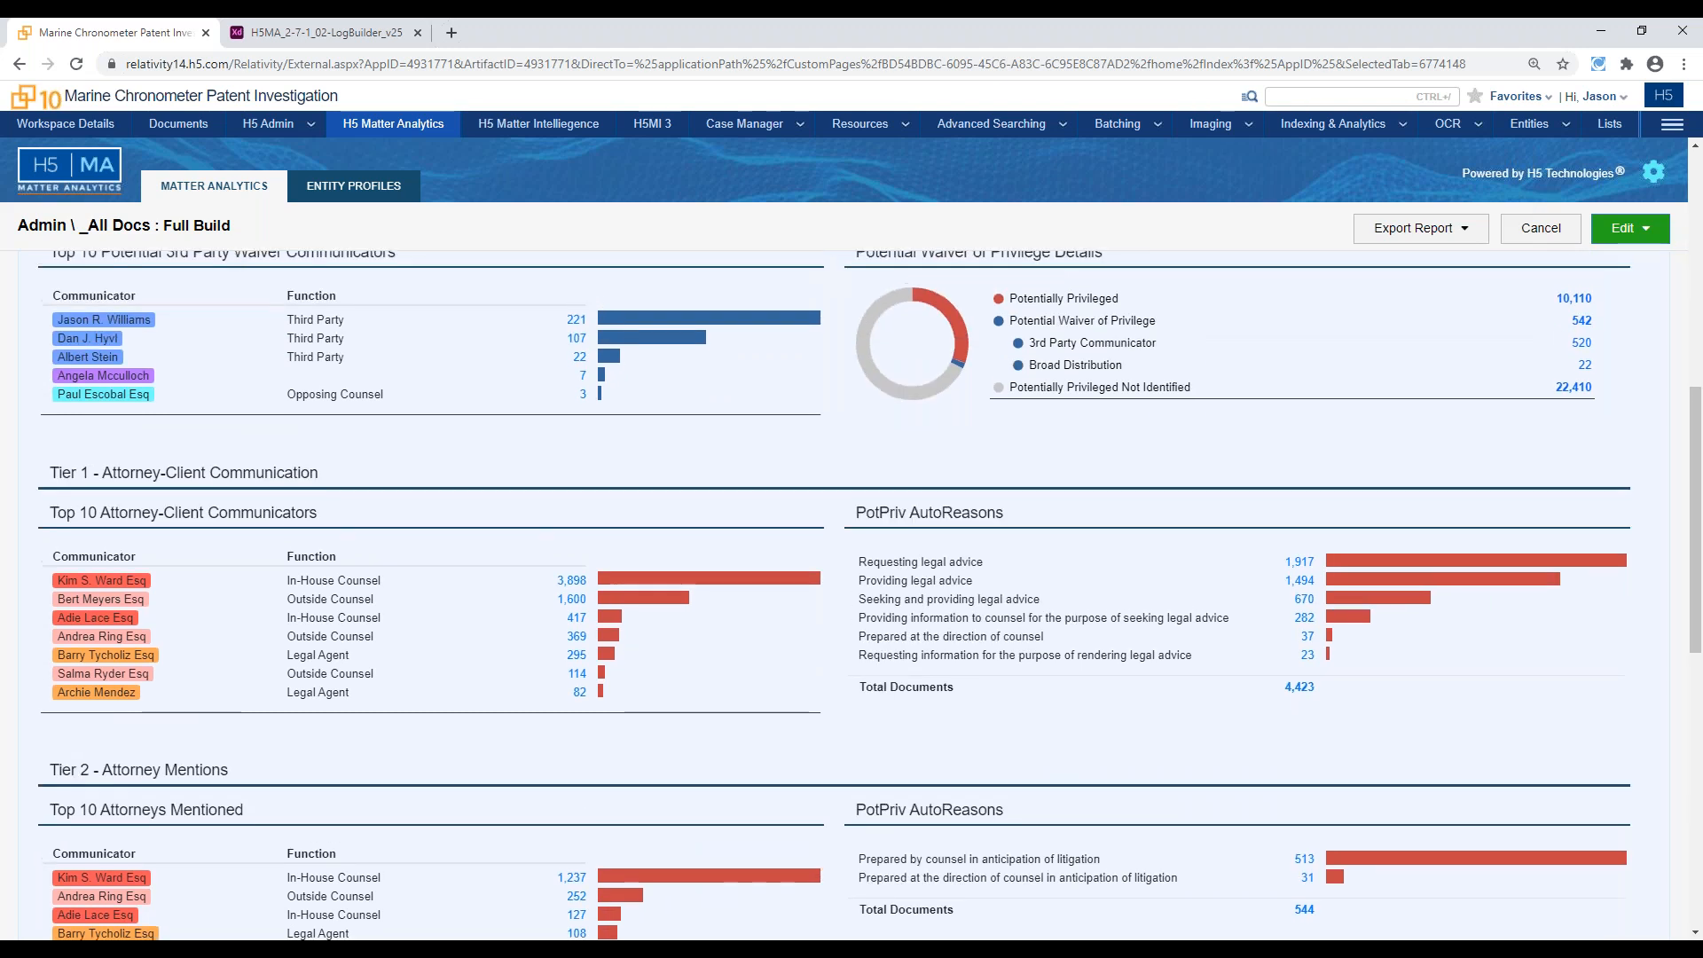
pyautogui.scroll(3, 1021, 587)
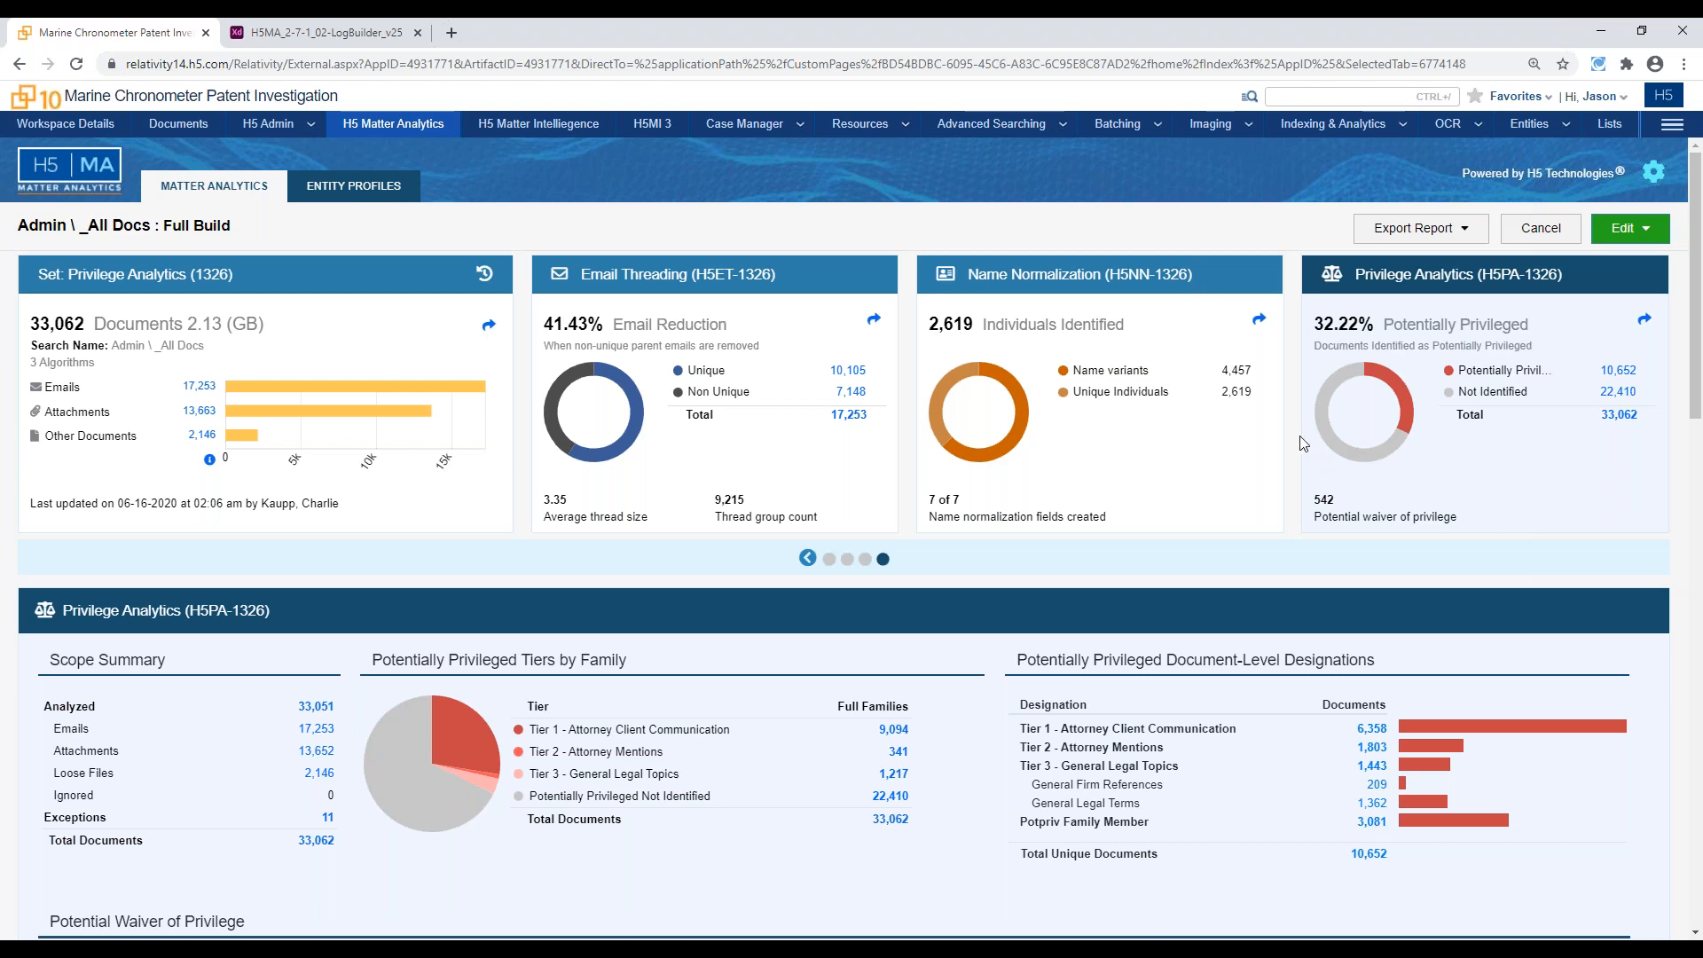
pyautogui.click(1468, 234)
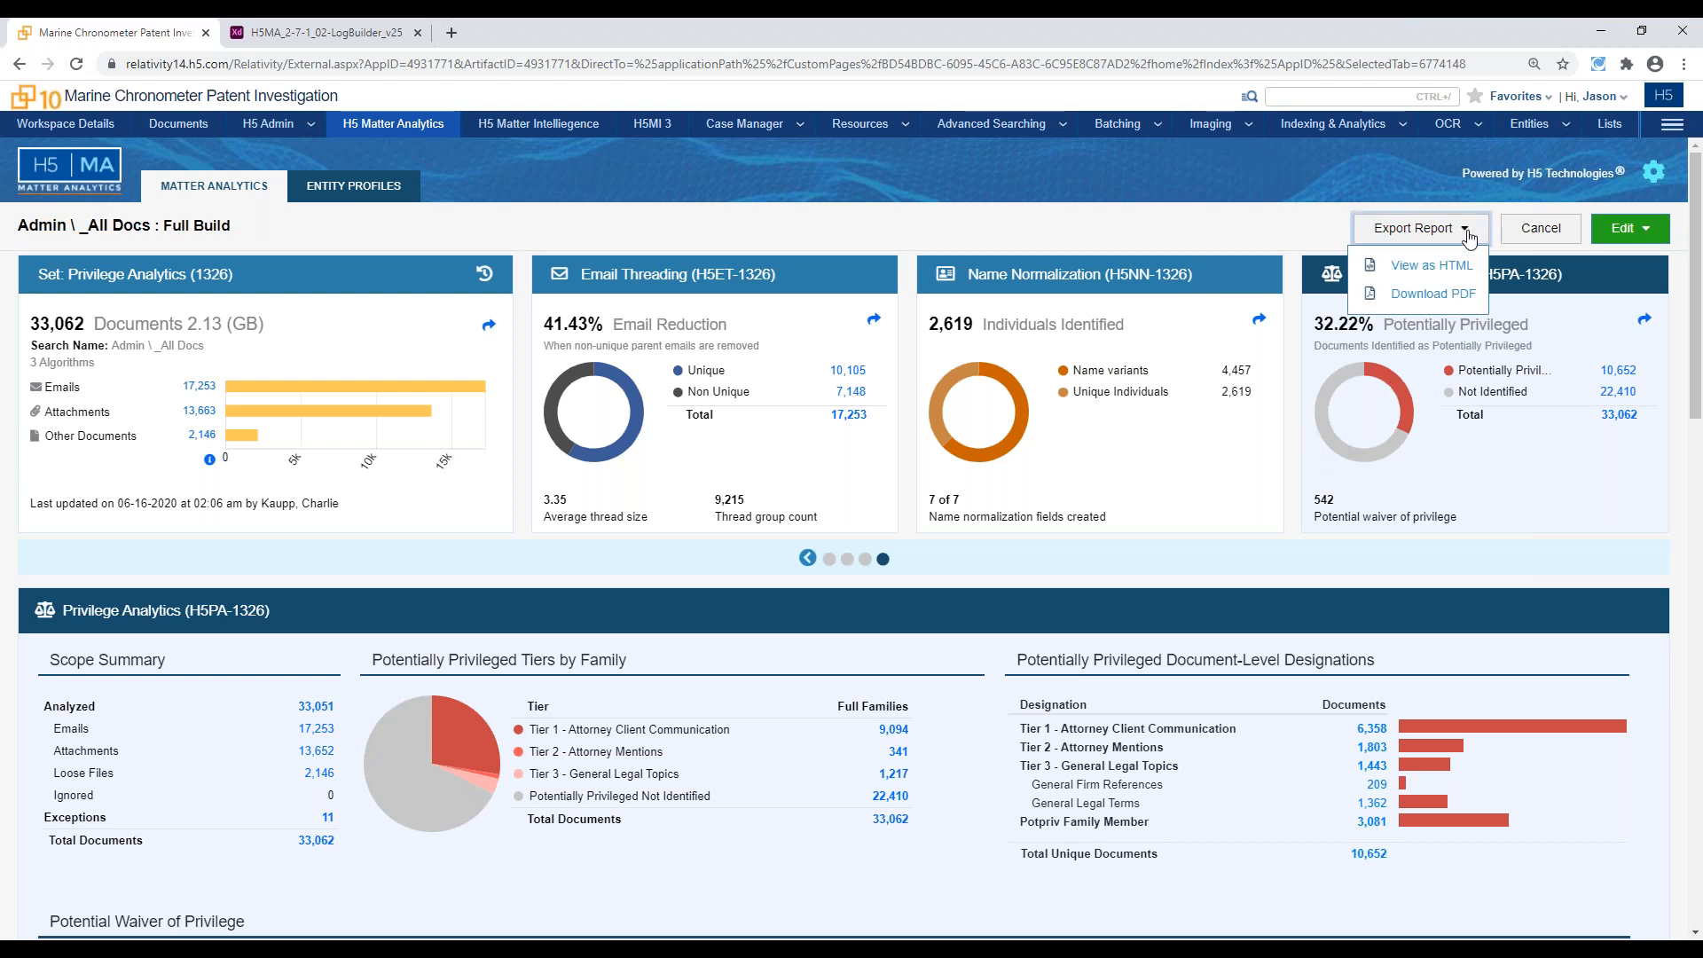
pyautogui.click(1646, 320)
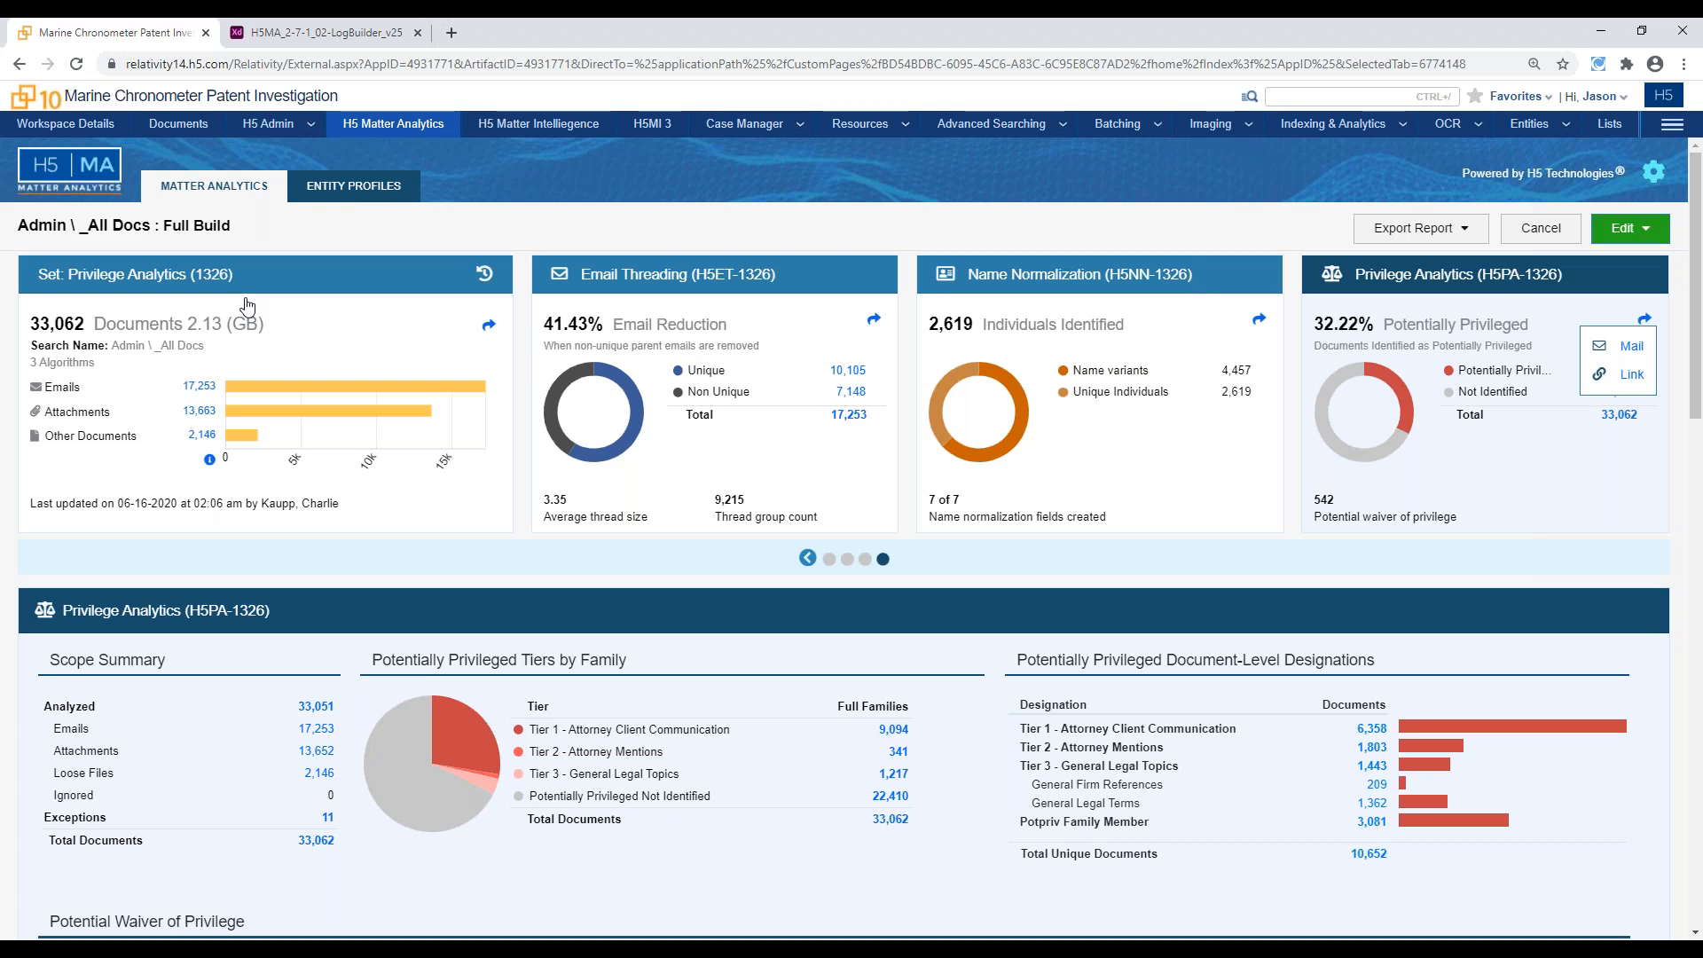
# Go to the workspace's documents and examine the normalized function, PotPriv designation, AutoReason and waiver fields in the Privilege Analytics saved search
pyautogui.click(151, 129)
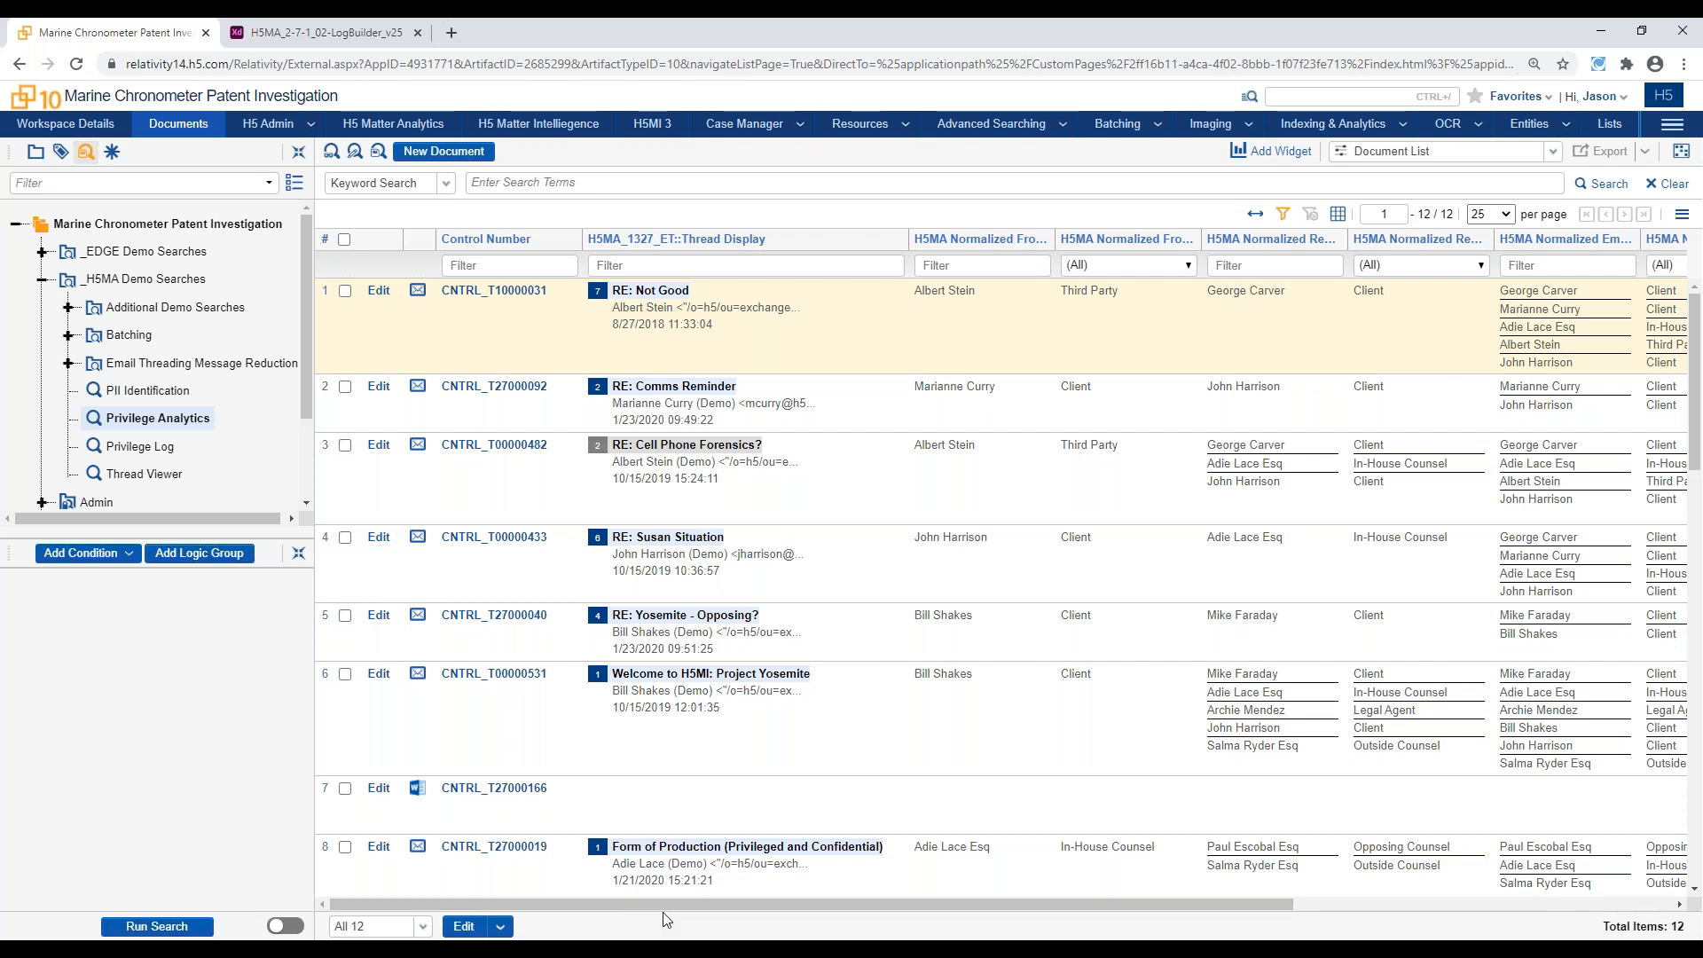
pyautogui.moveTo(672, 906); pyautogui.dragTo(913, 906)
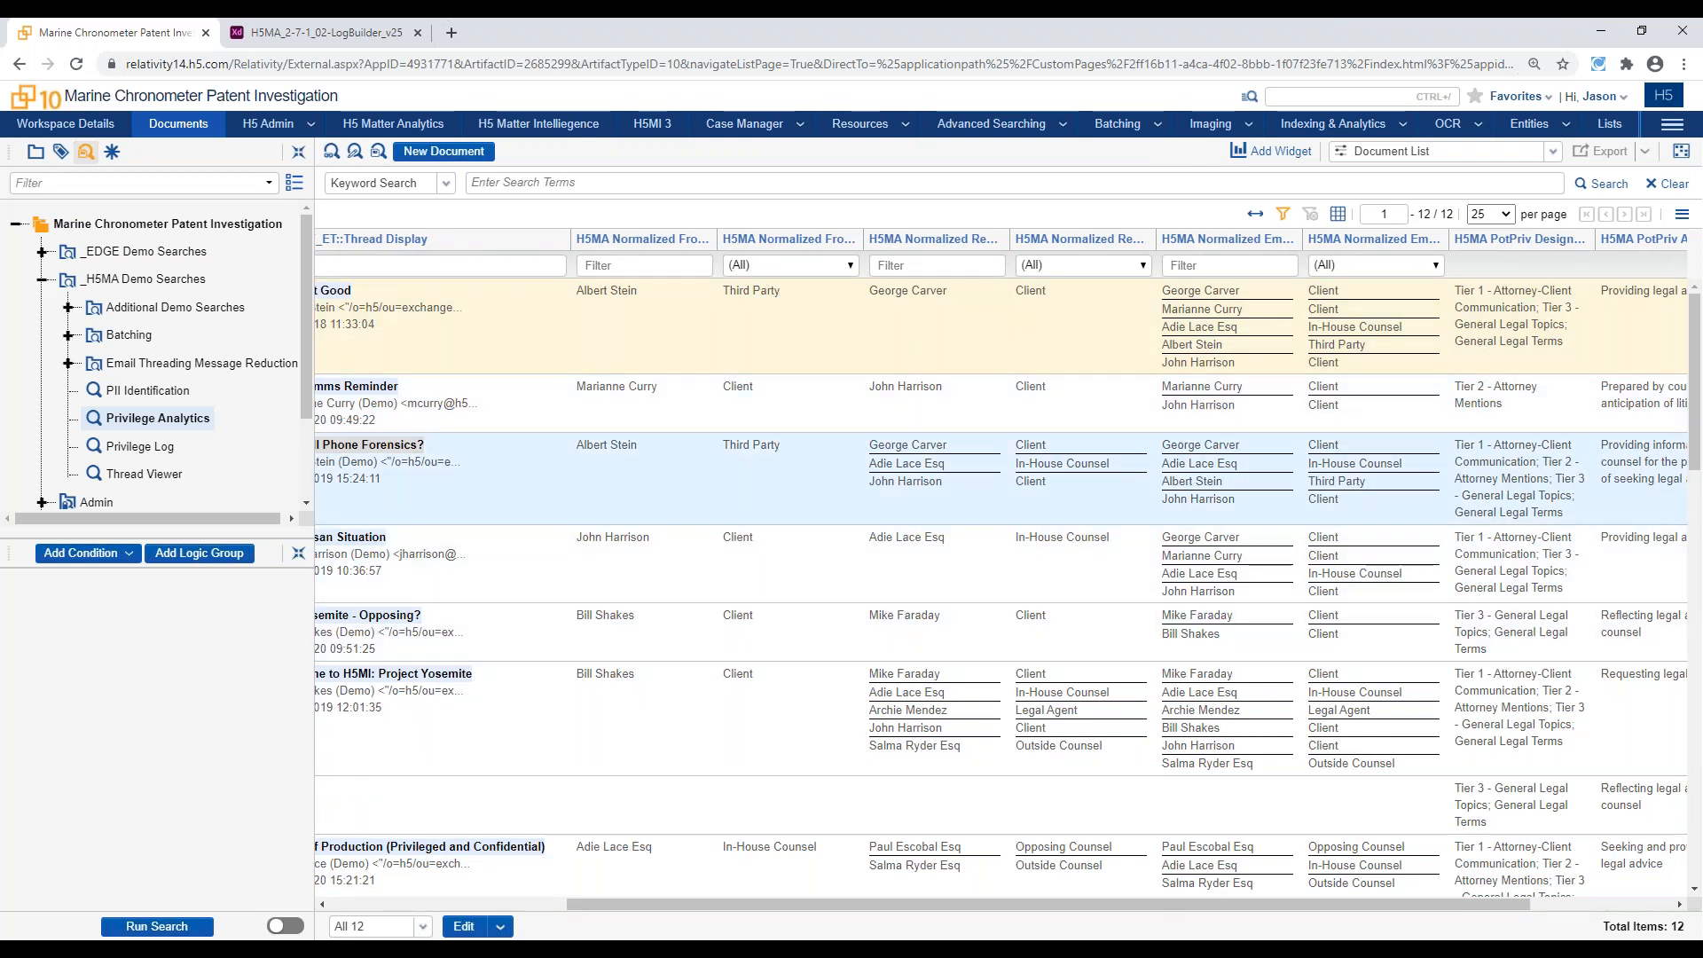
pyautogui.moveTo(993, 912); pyautogui.dragTo(1158, 898)
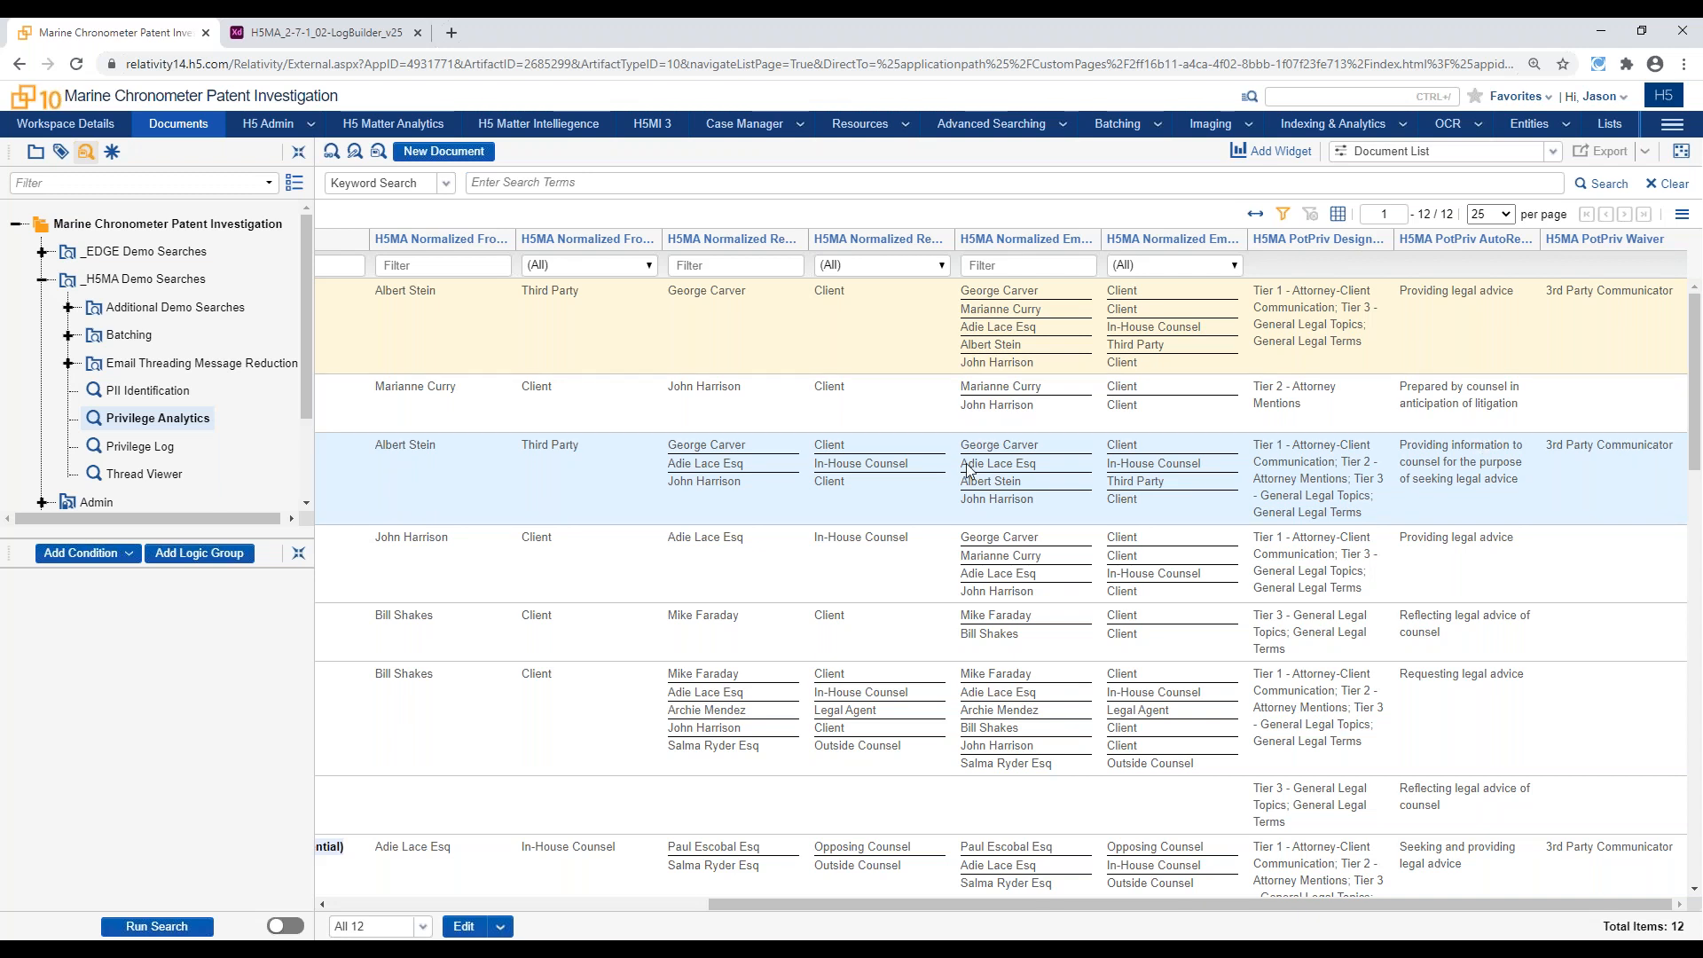
# Open document CNTRL_T10000031, enlarge the H5 Thread Viewer, and examine the thread map, messages, and content and communication markers
pyautogui.click(700, 906)
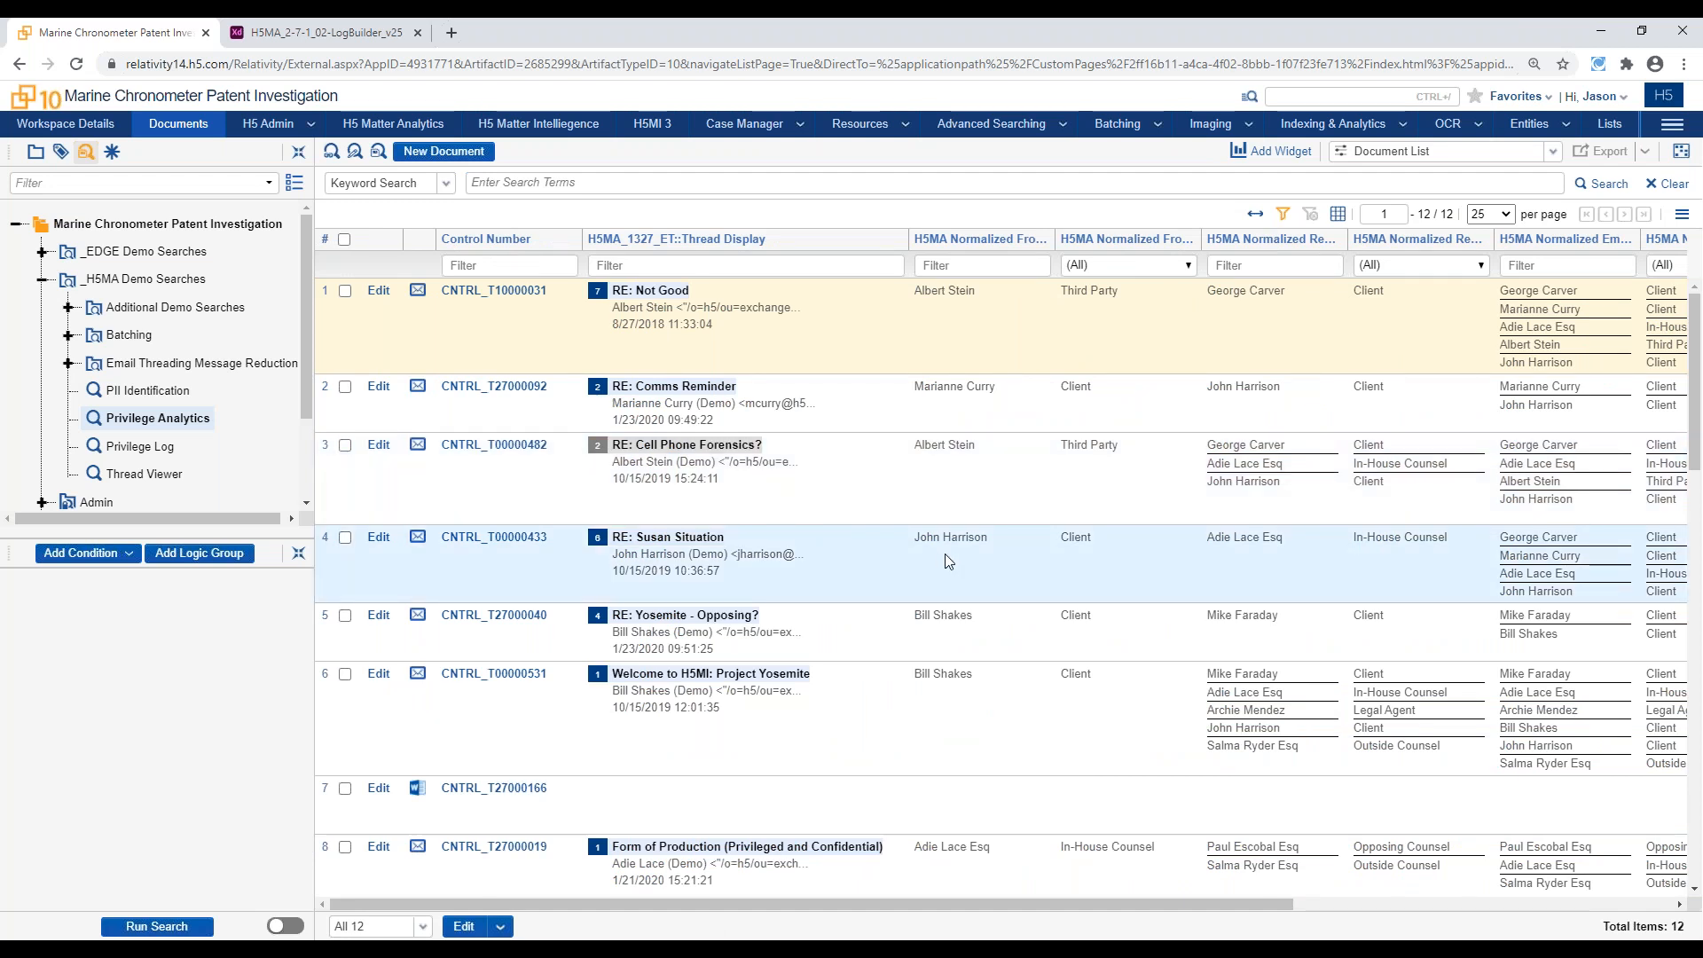
pyautogui.click(504, 293)
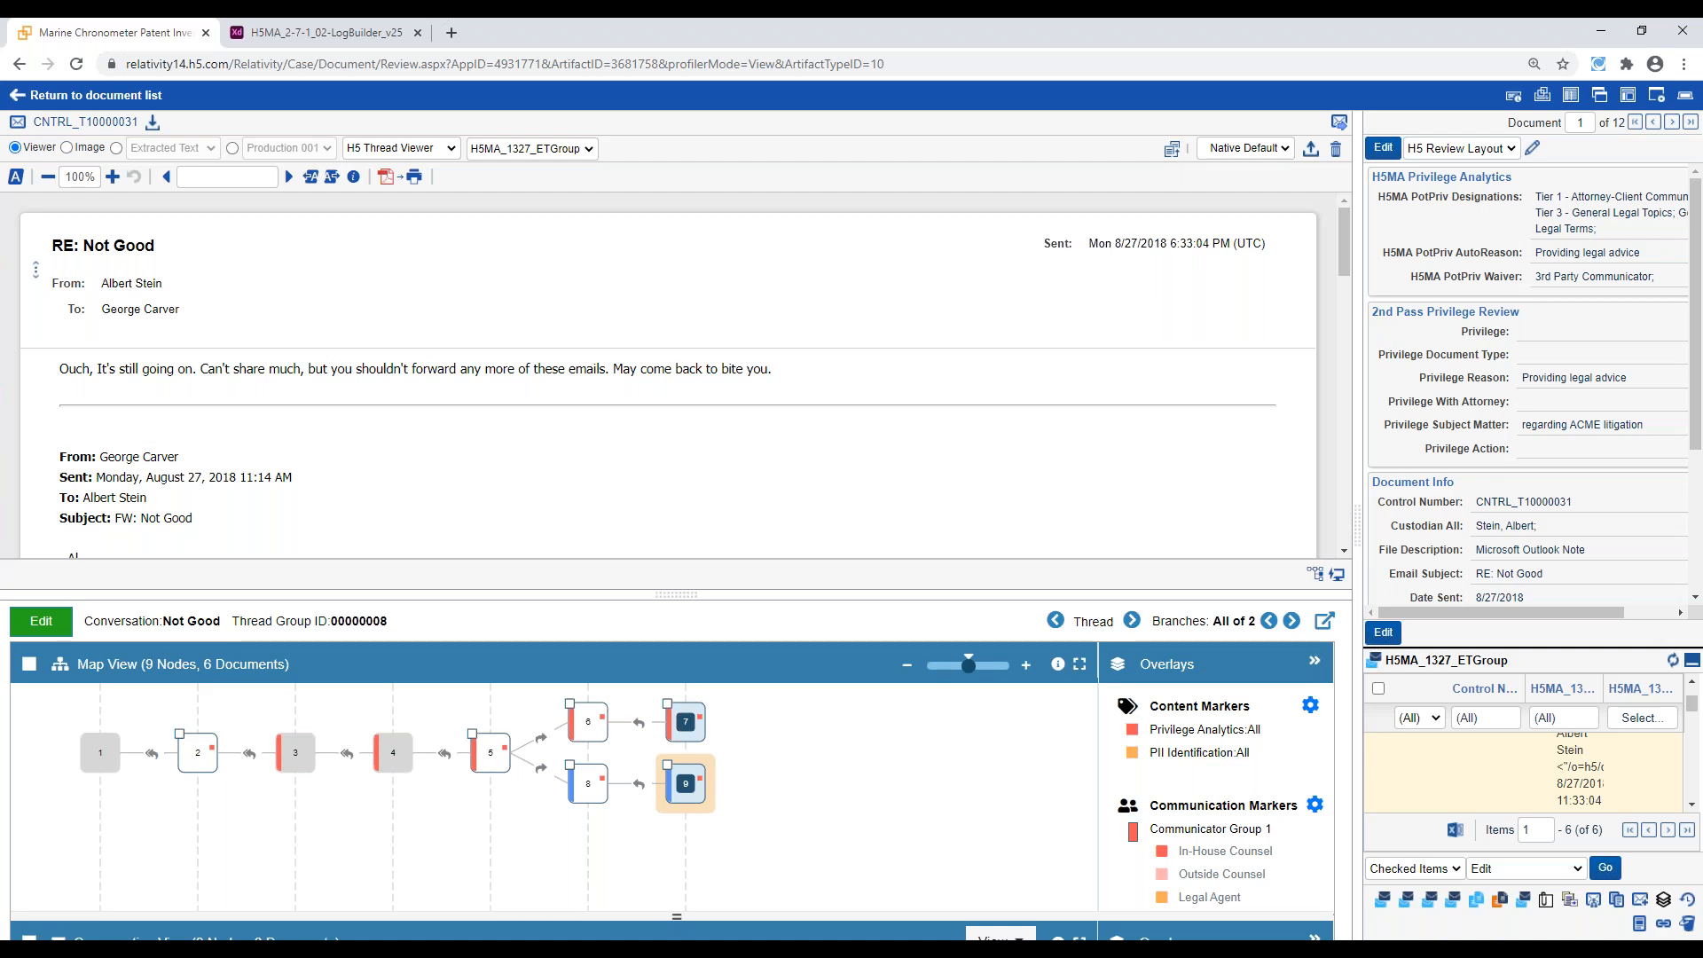
pyautogui.moveTo(664, 559); pyautogui.dragTo(694, 246)
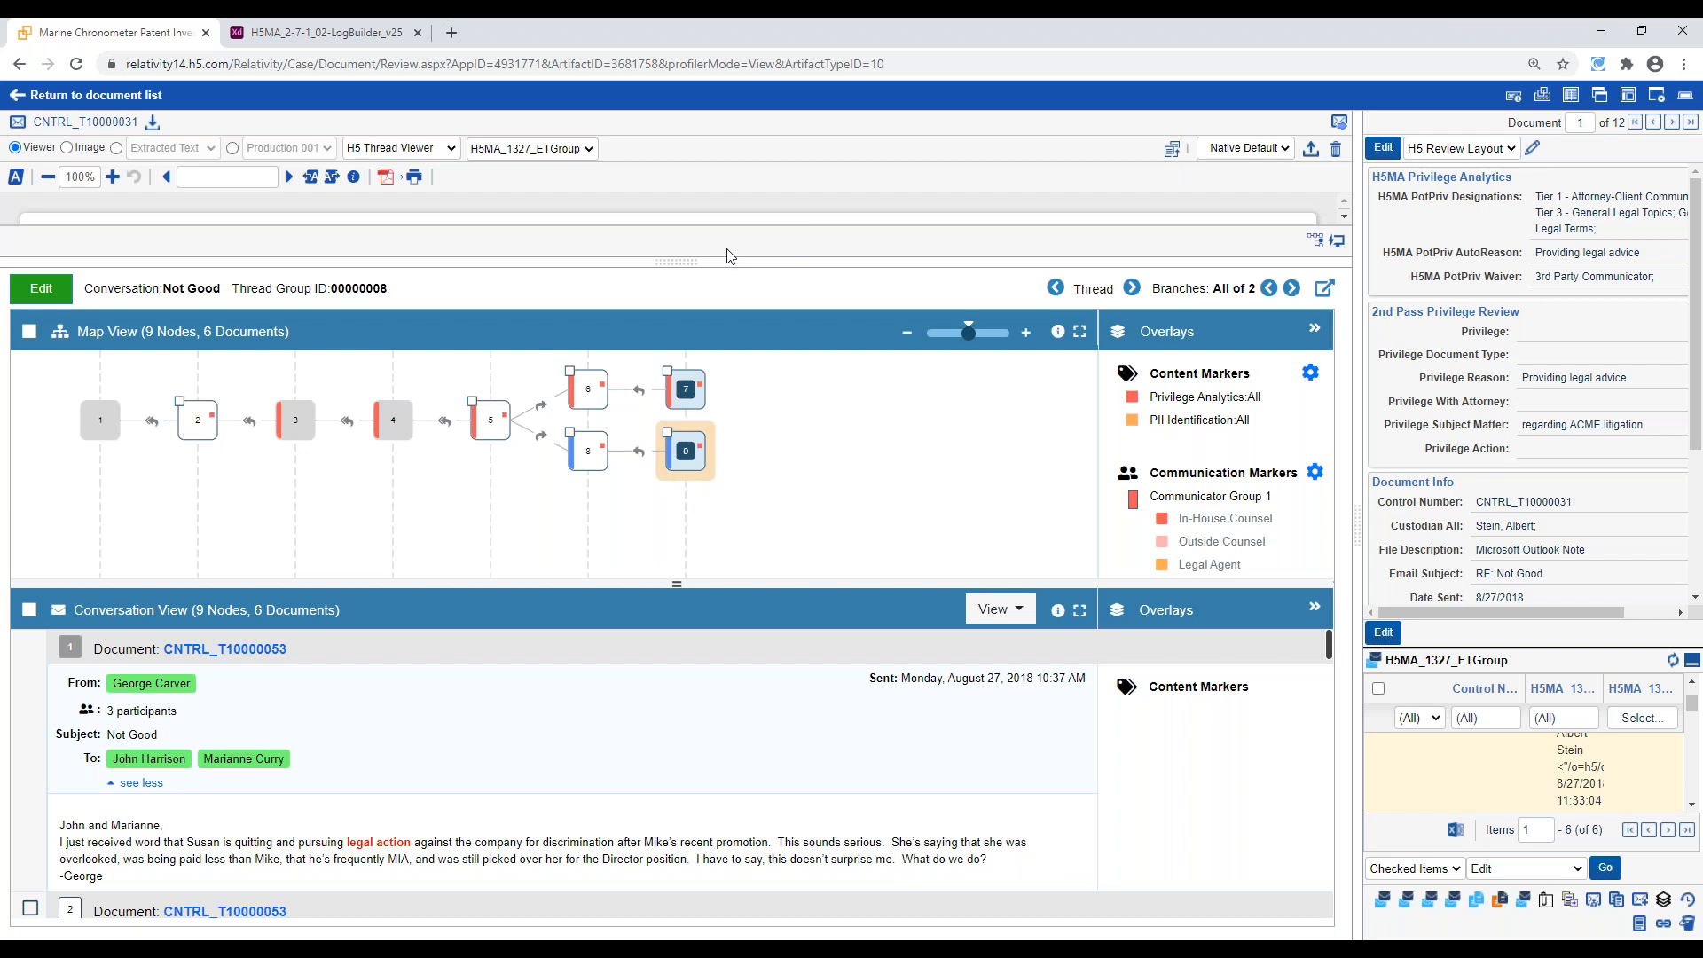
pyautogui.moveTo(701, 263); pyautogui.dragTo(699, 486)
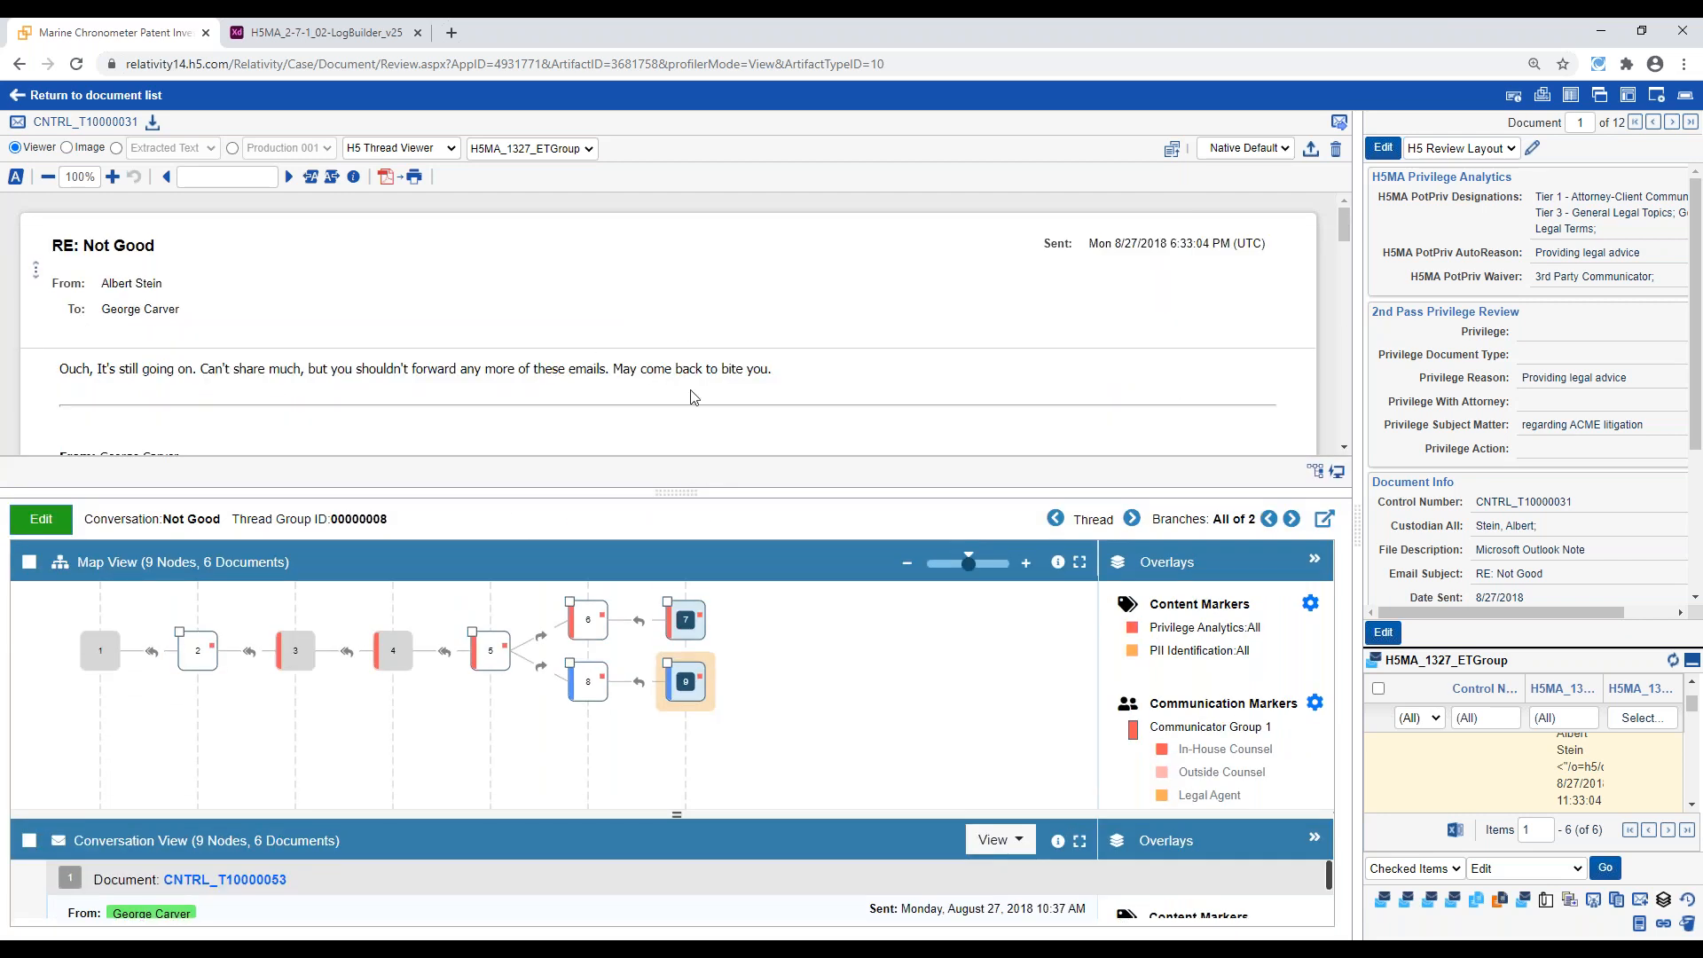
pyautogui.moveTo(674, 490); pyautogui.dragTo(720, 169)
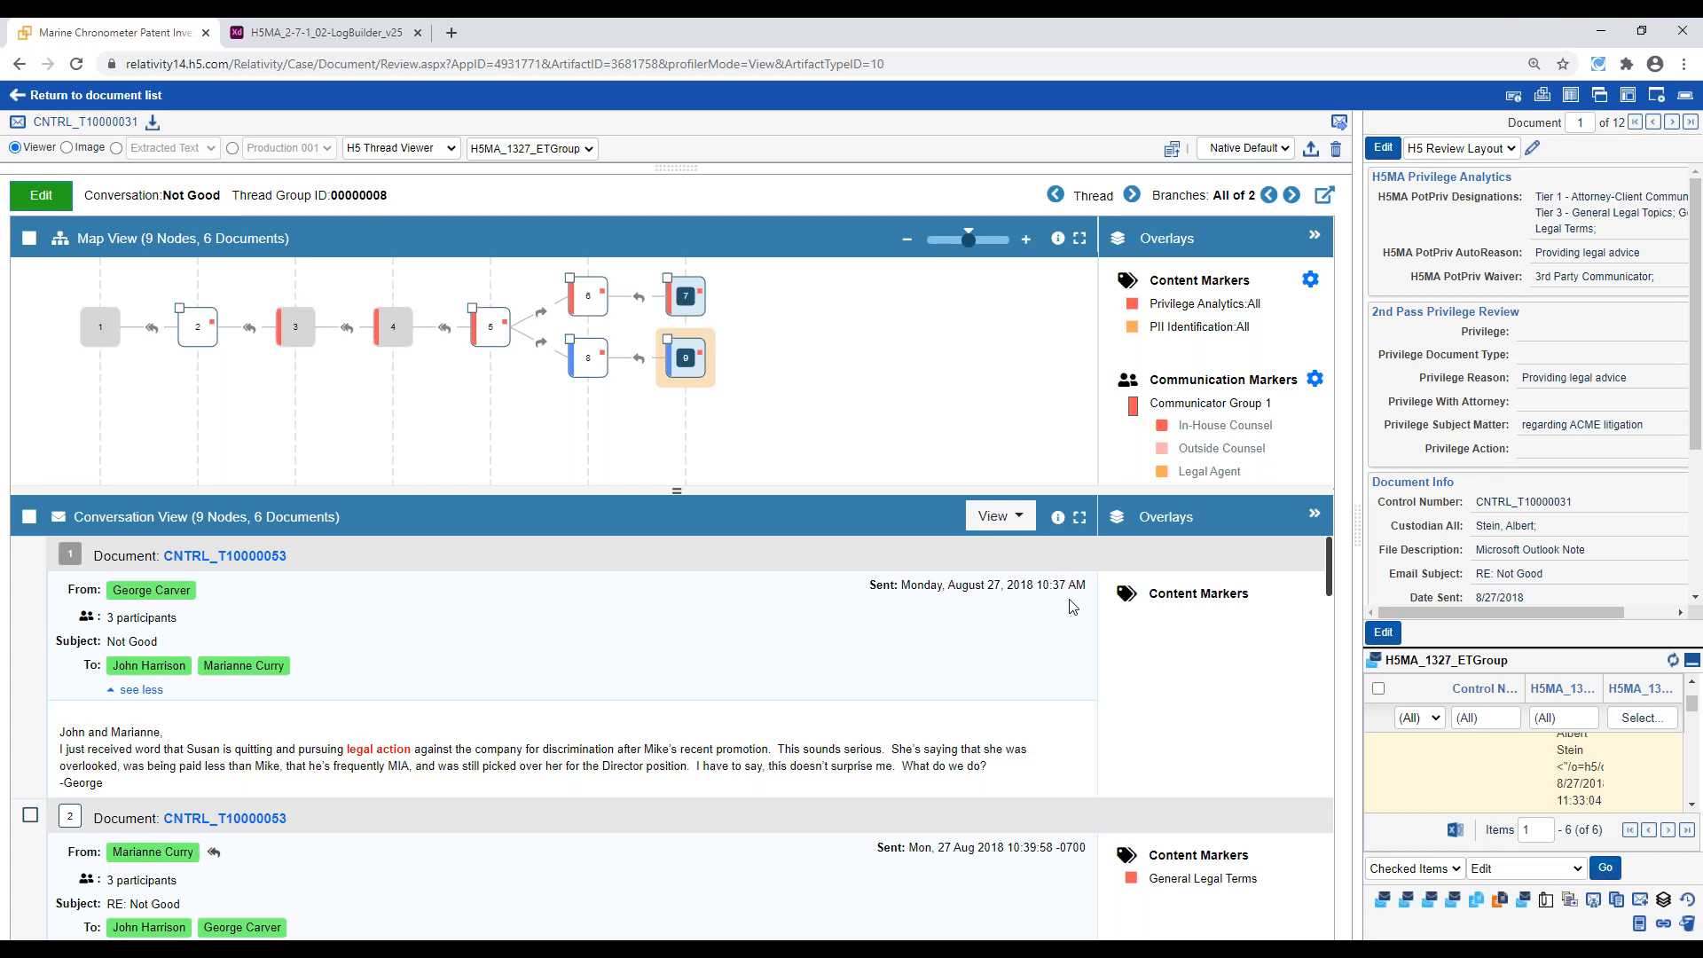
pyautogui.scroll(-1, 1233, 408)
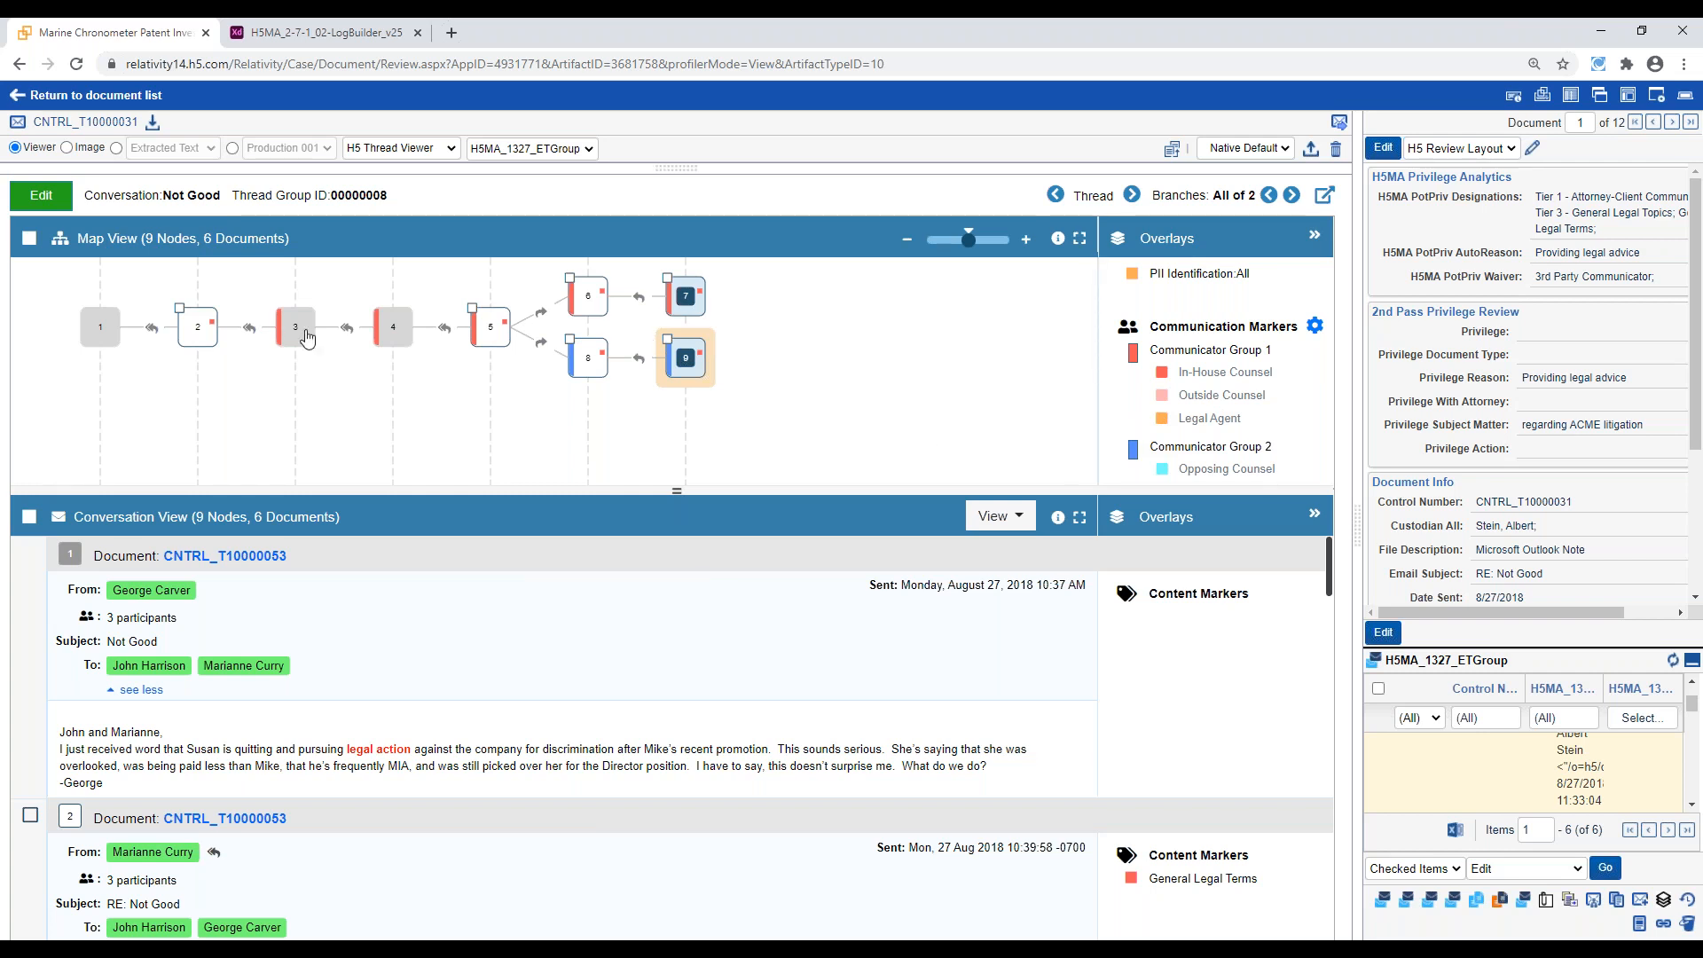
pyautogui.scroll(-1, 1210, 450)
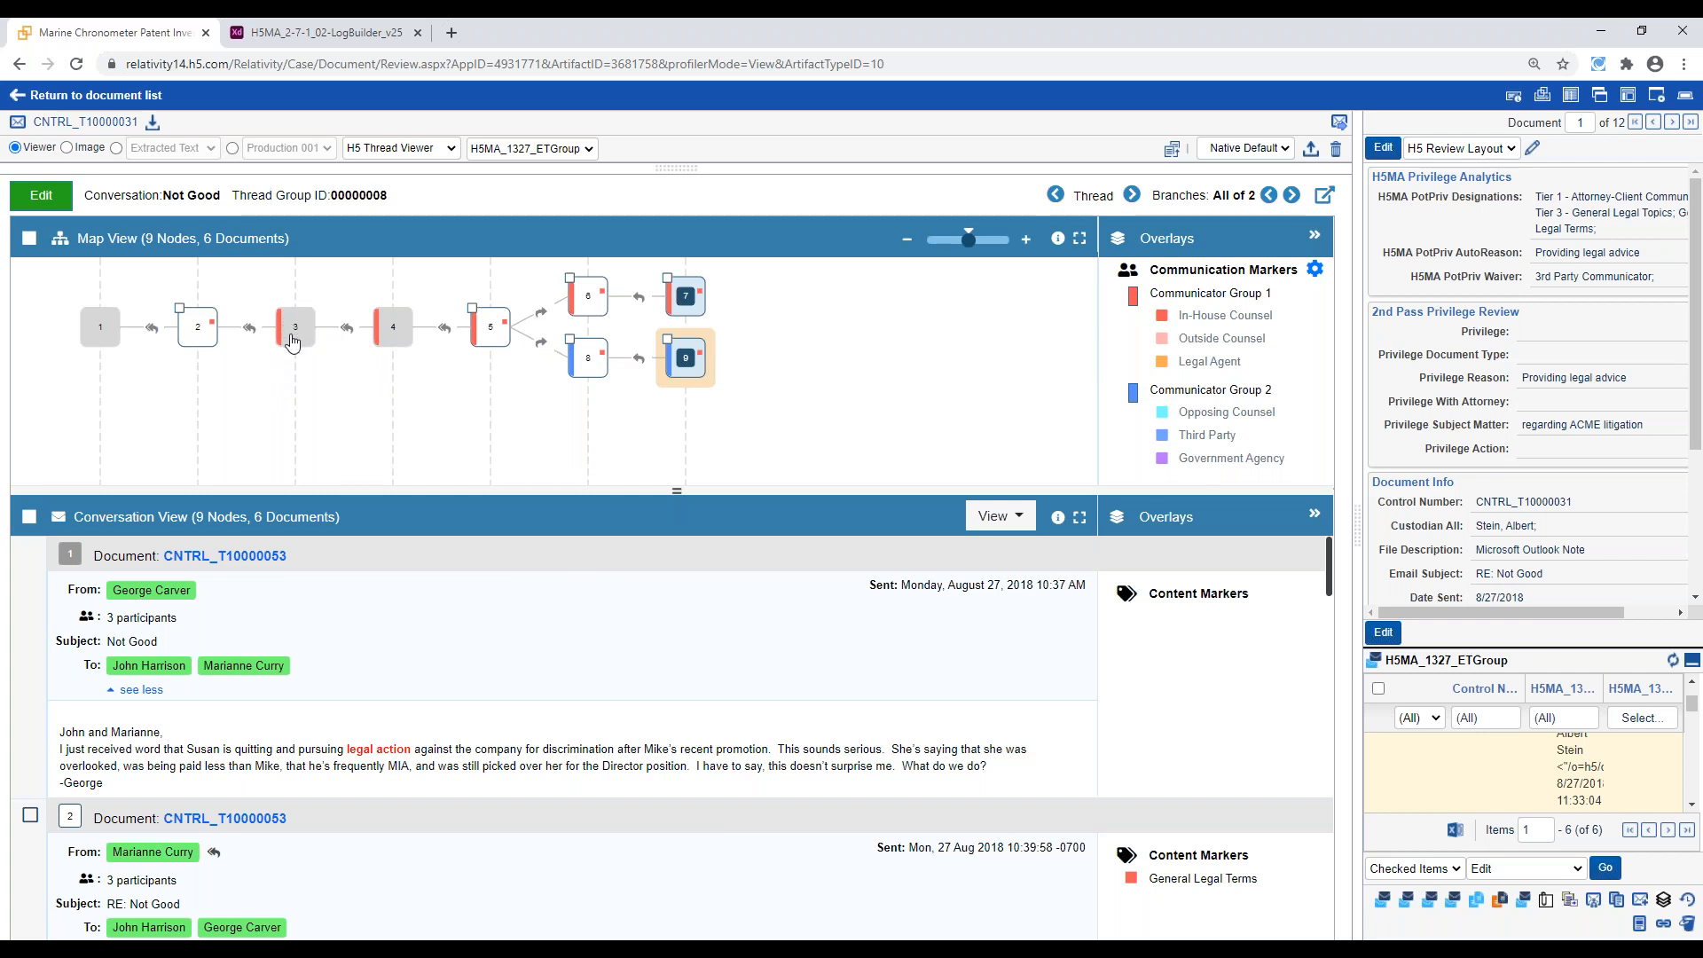
pyautogui.moveTo(295, 329)
# Widen the H5 Review Layout and compare the PotPriv AutoReason with the second-pass Privilege Reason
pyautogui.moveTo(1359, 522); pyautogui.dragTo(1220, 537)
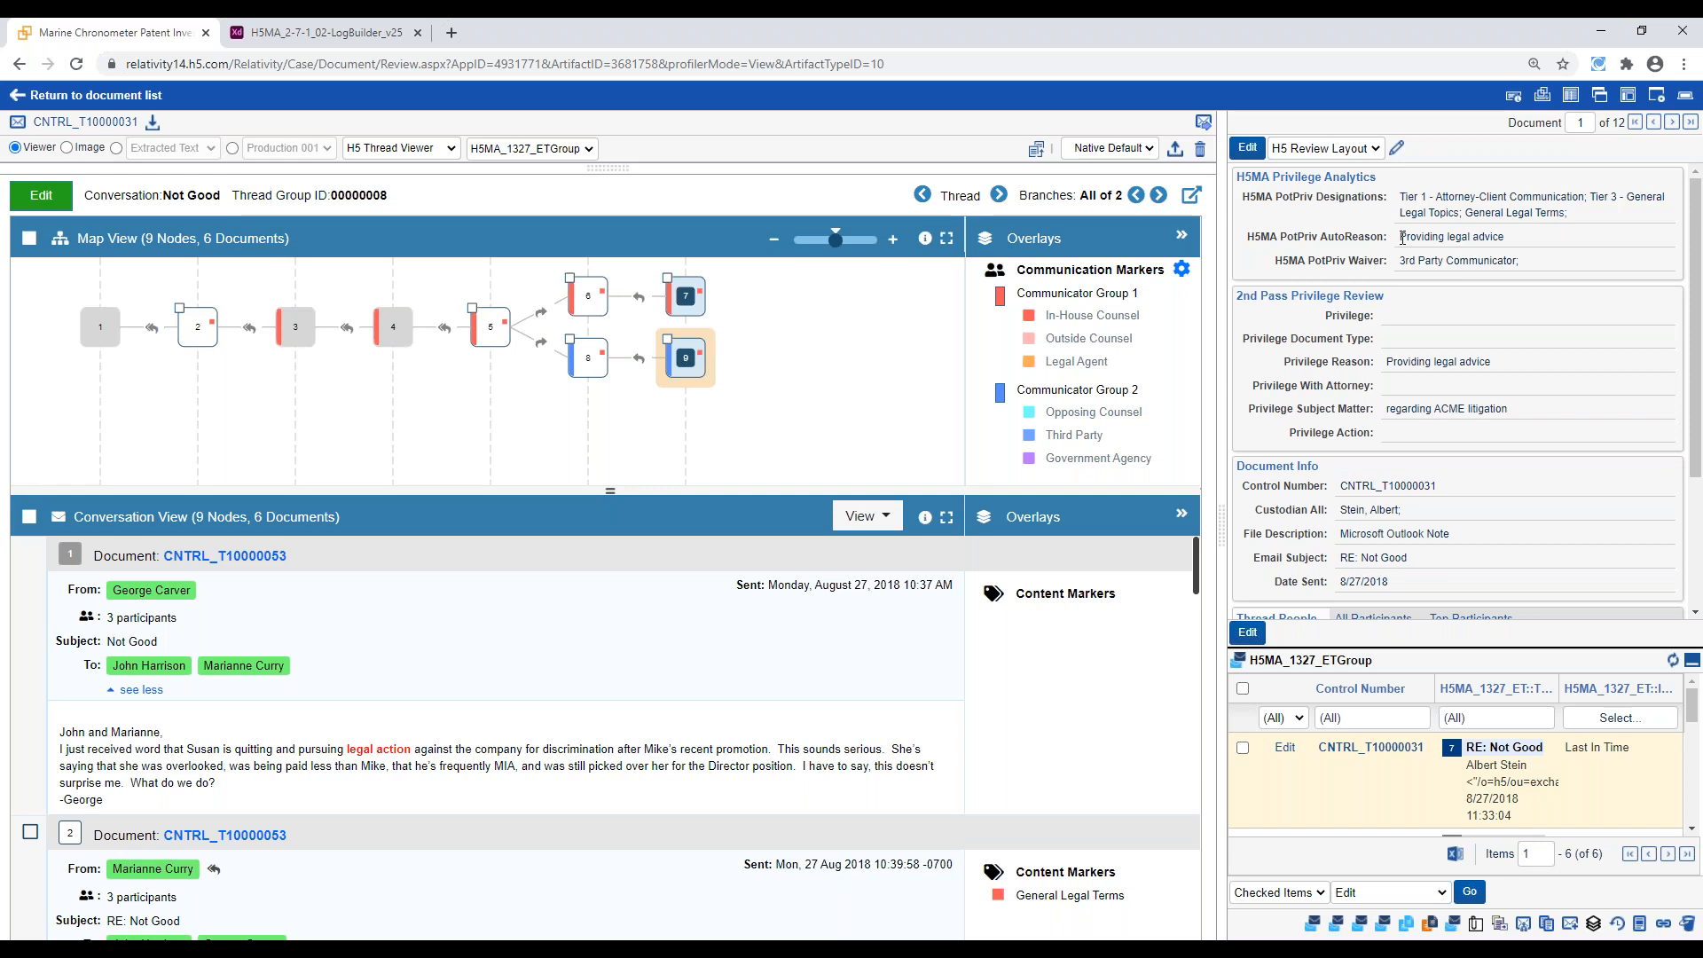
pyautogui.moveTo(1402, 237); pyautogui.dragTo(1510, 241)
pyautogui.moveTo(1387, 364); pyautogui.dragTo(1492, 357)
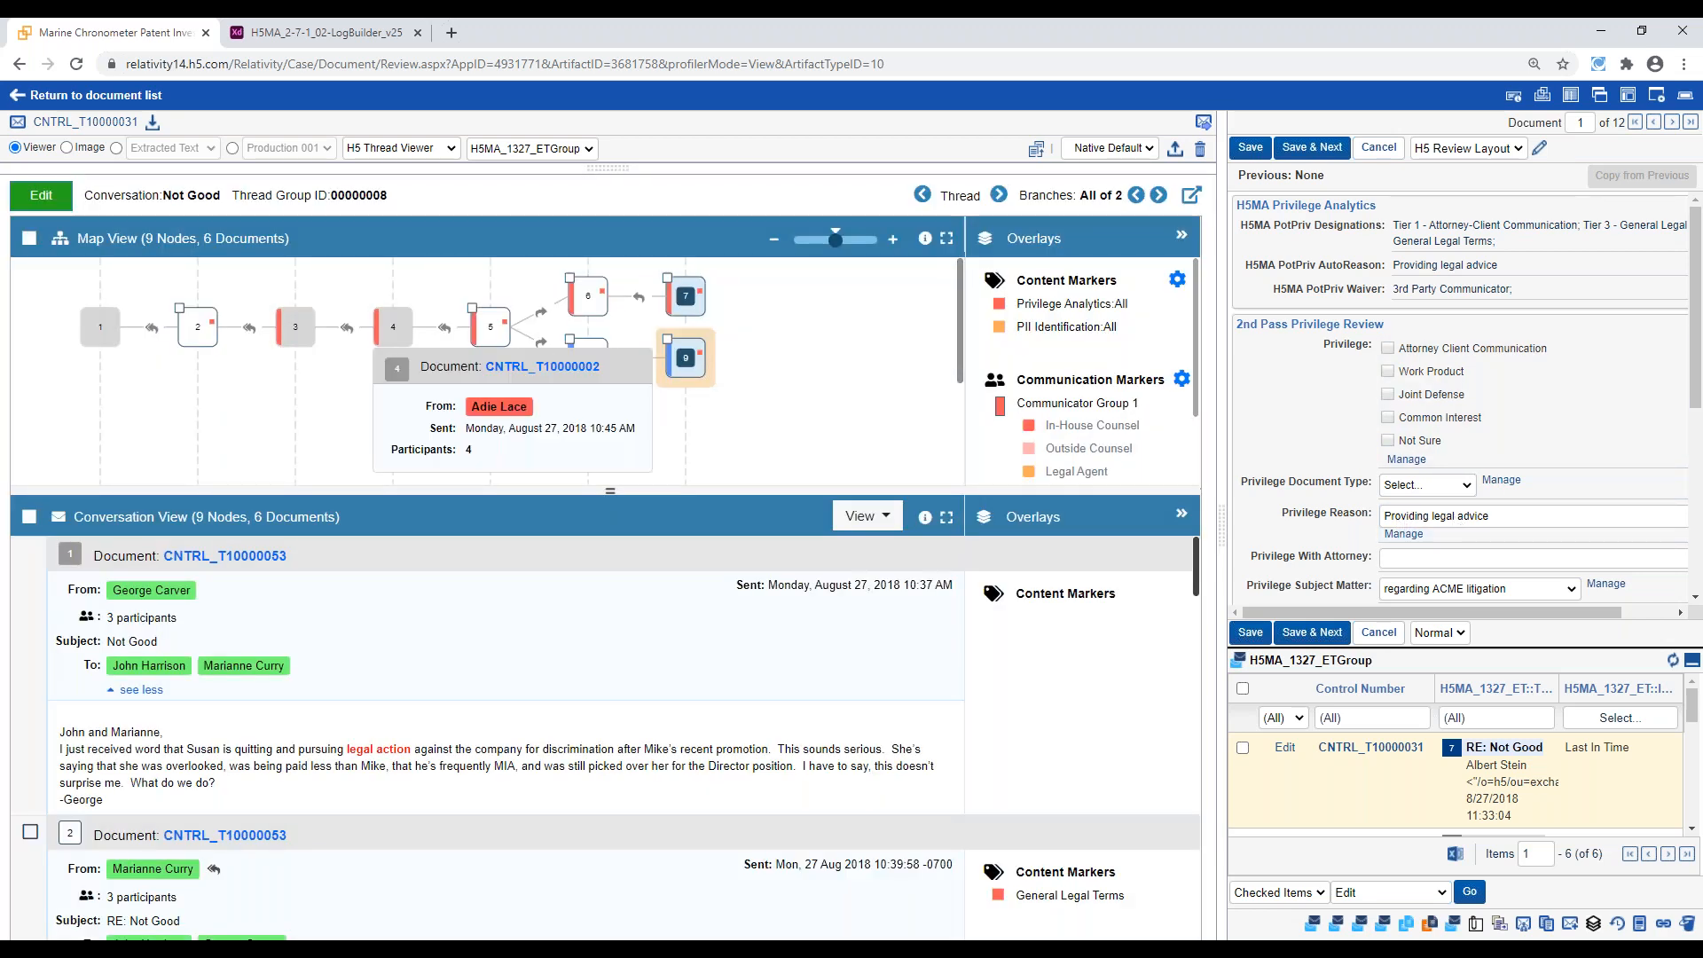
# Select messages 6 and 7 of the Not Good thread, try a bulk update of Privilege using Attorney Client Communication, and cancel it
pyautogui.click(588, 306)
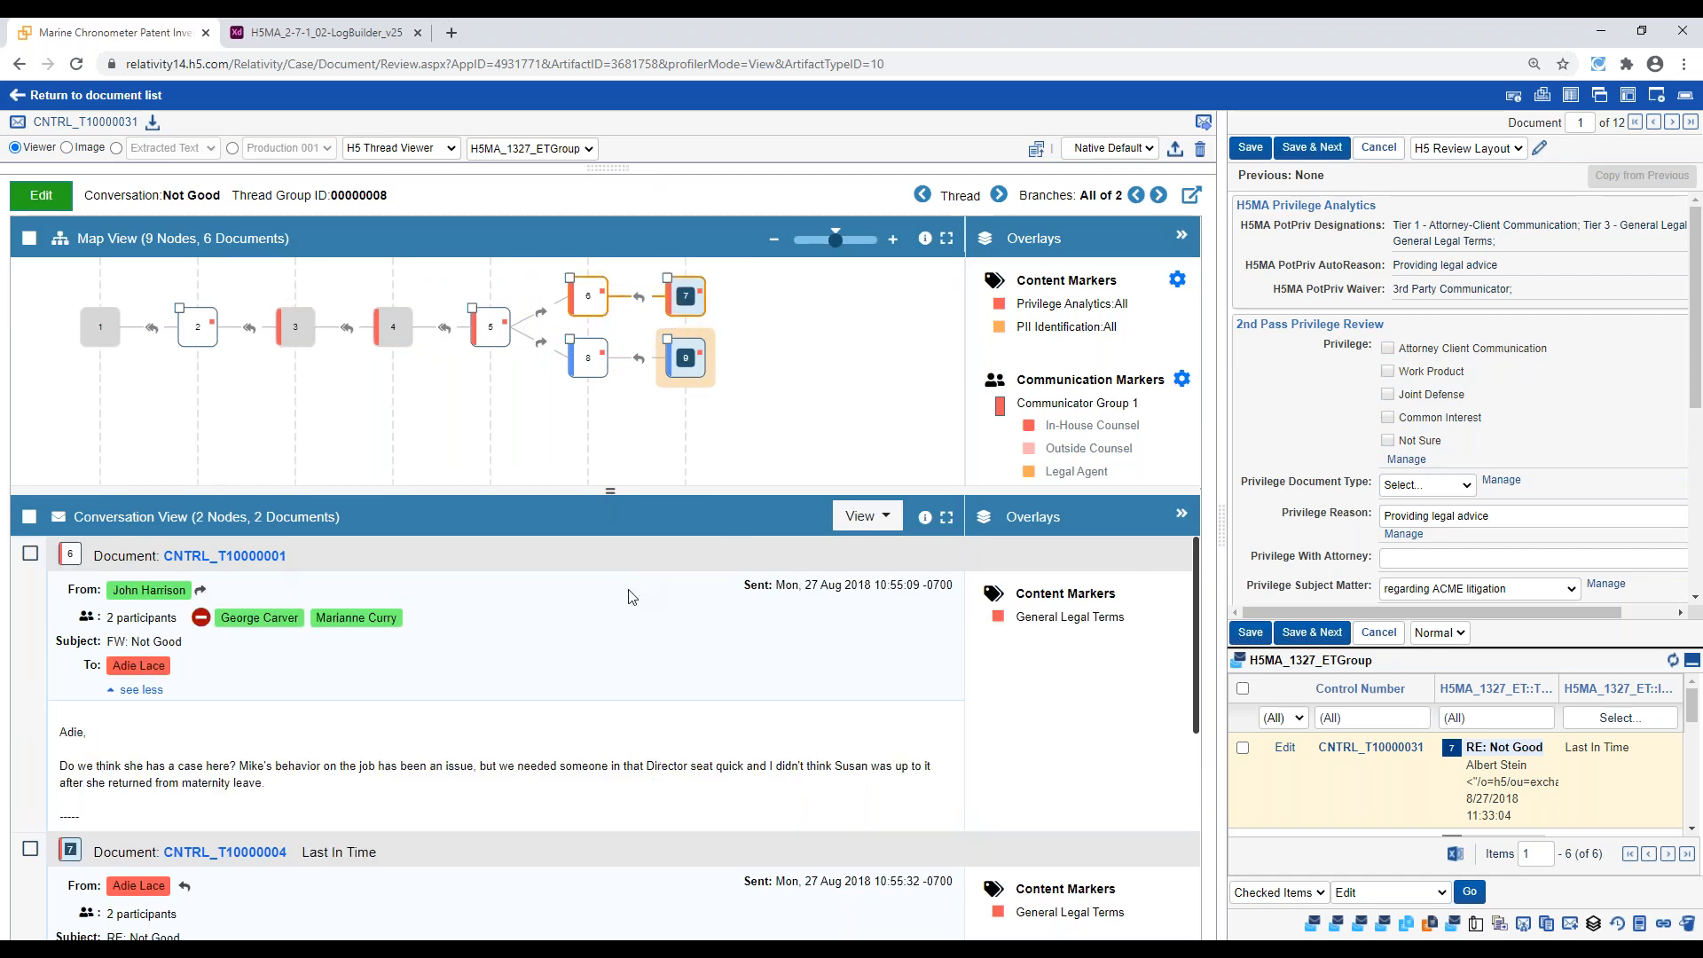
pyautogui.click(30, 238)
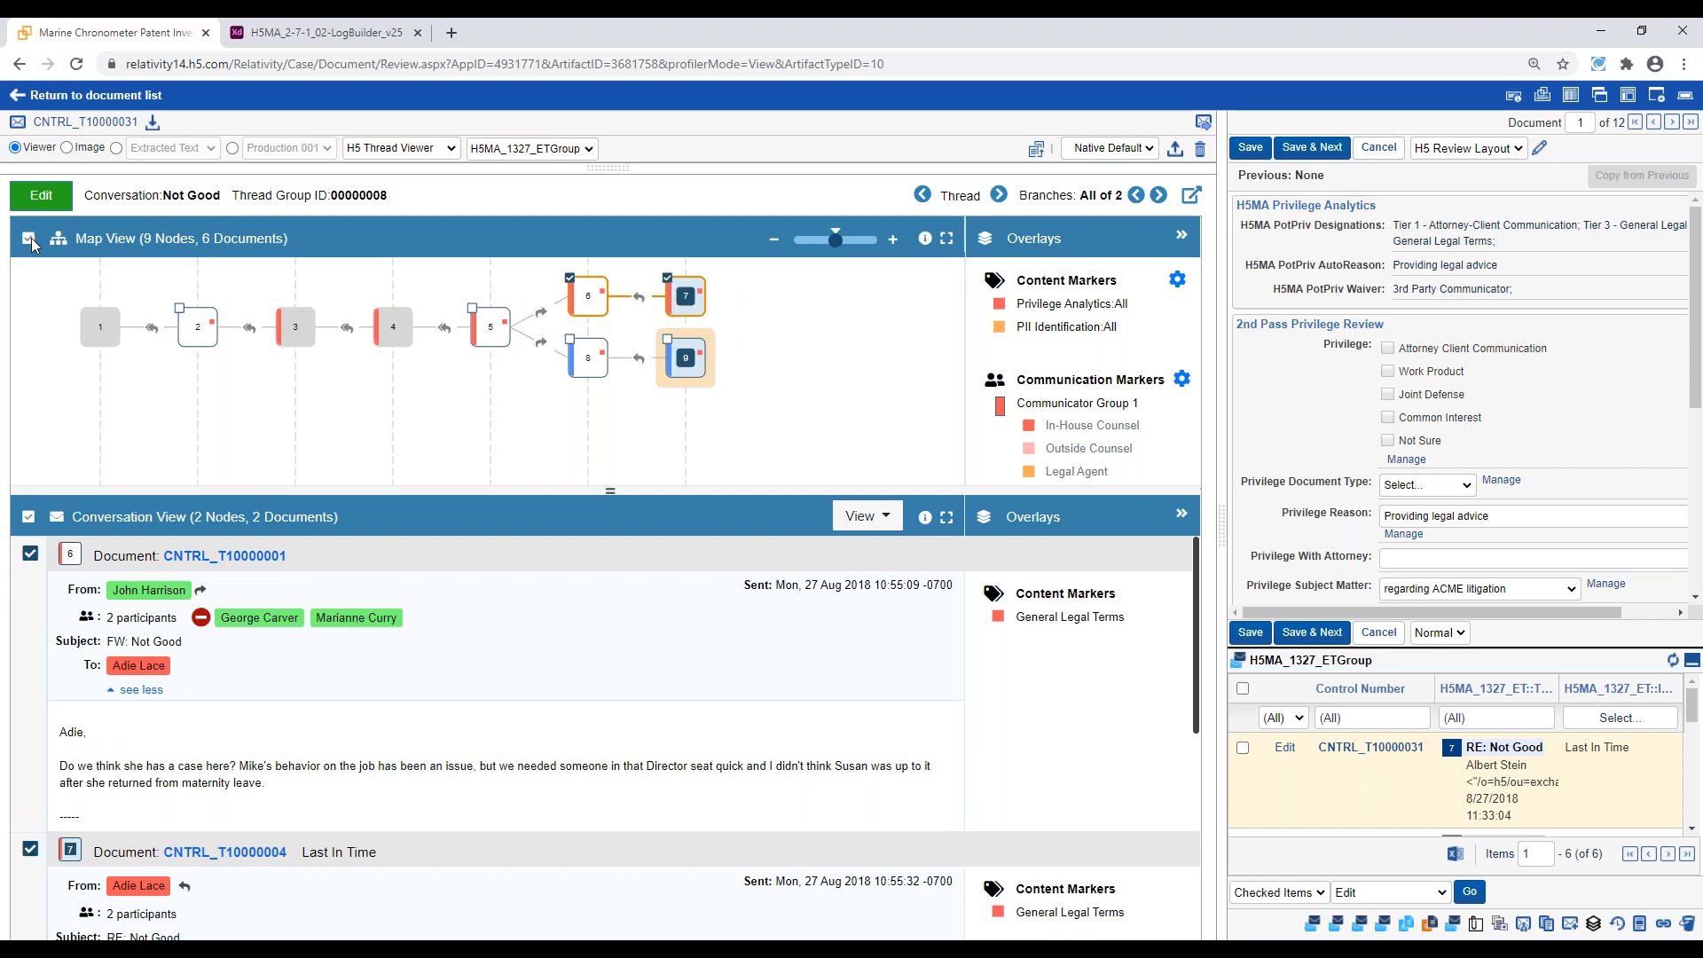
pyautogui.click(45, 199)
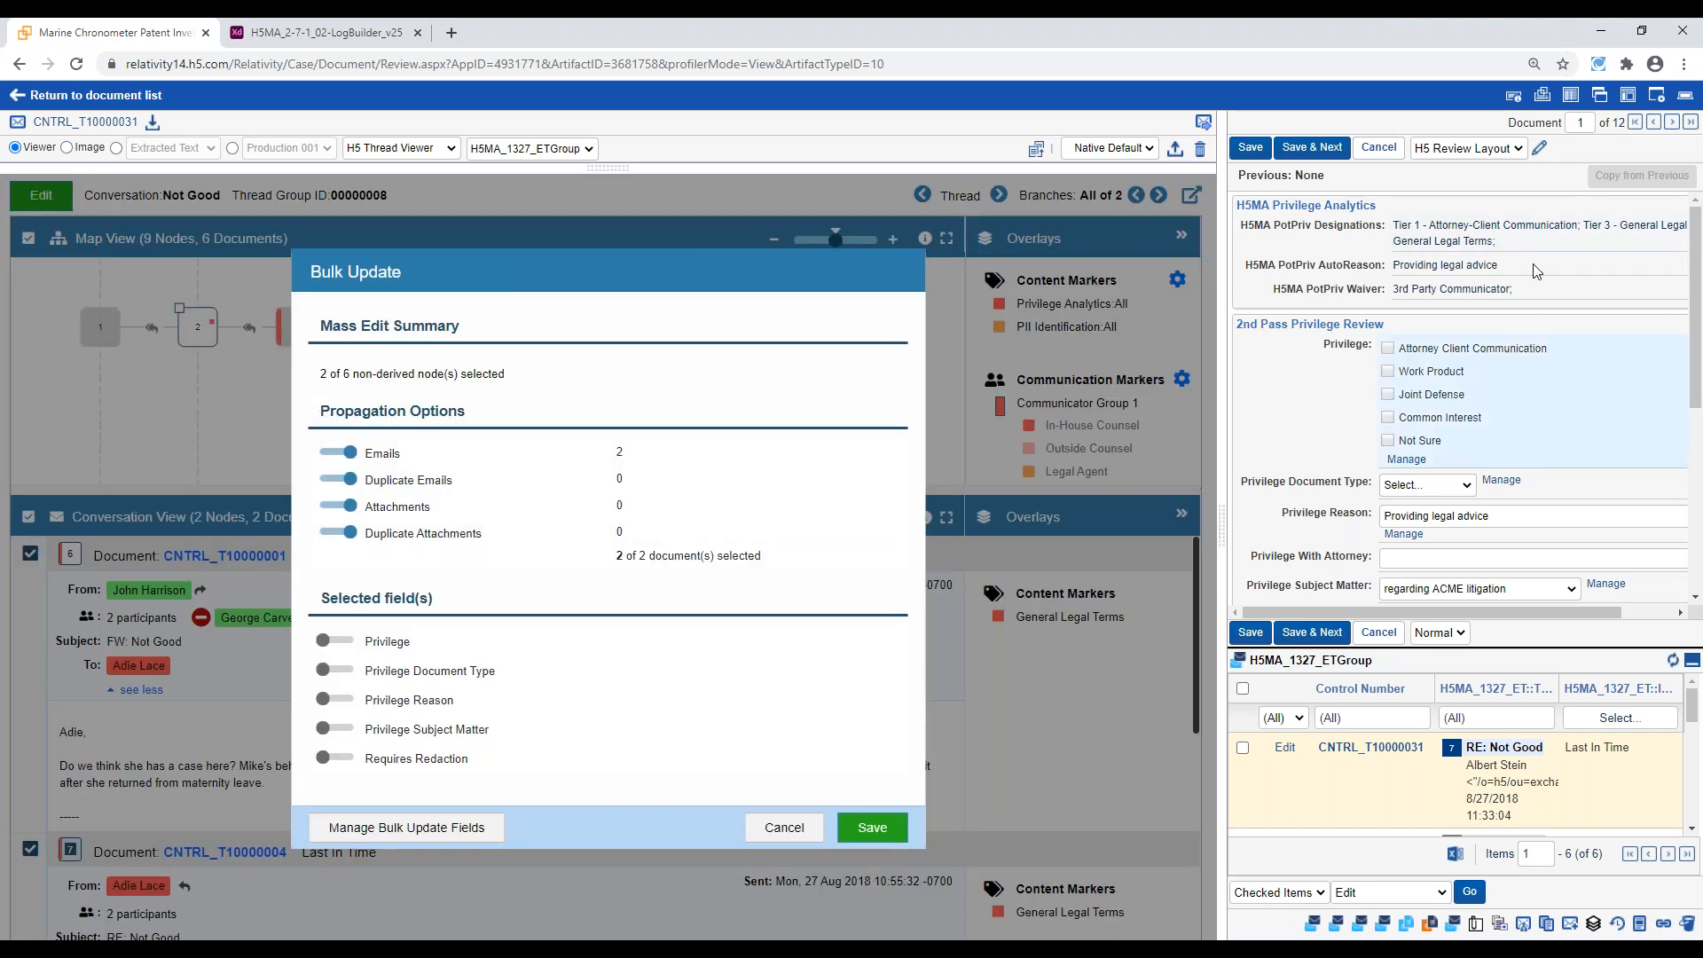
pyautogui.click(343, 641)
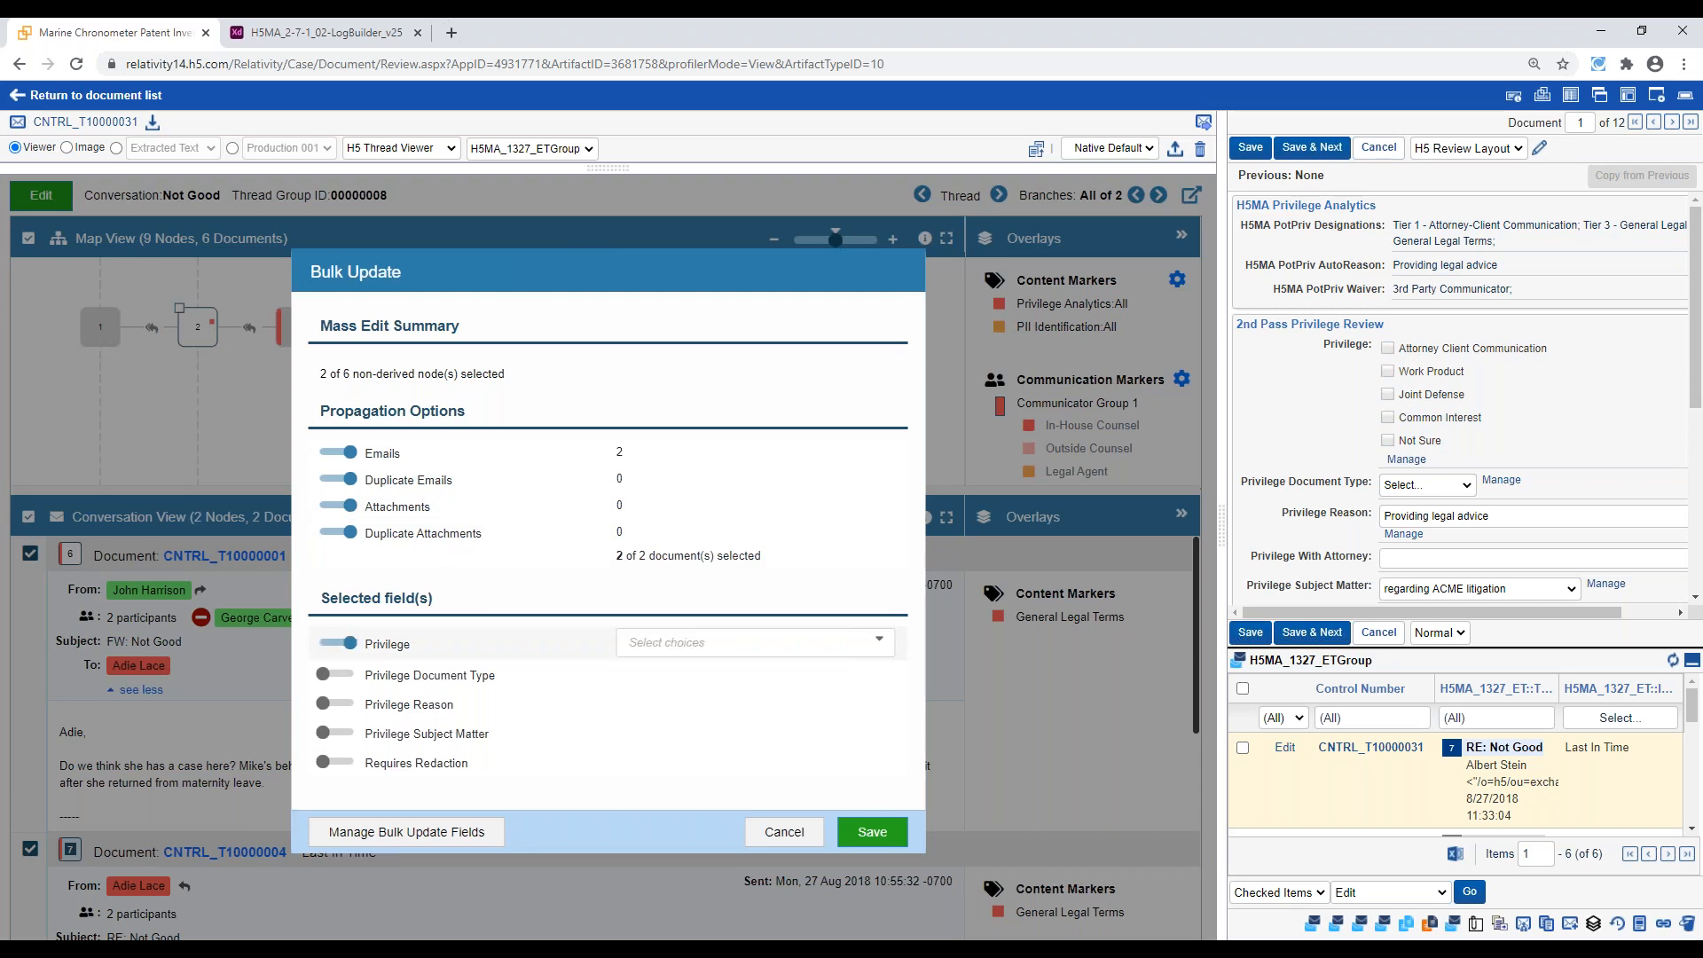
pyautogui.click(713, 653)
pyautogui.click(639, 495)
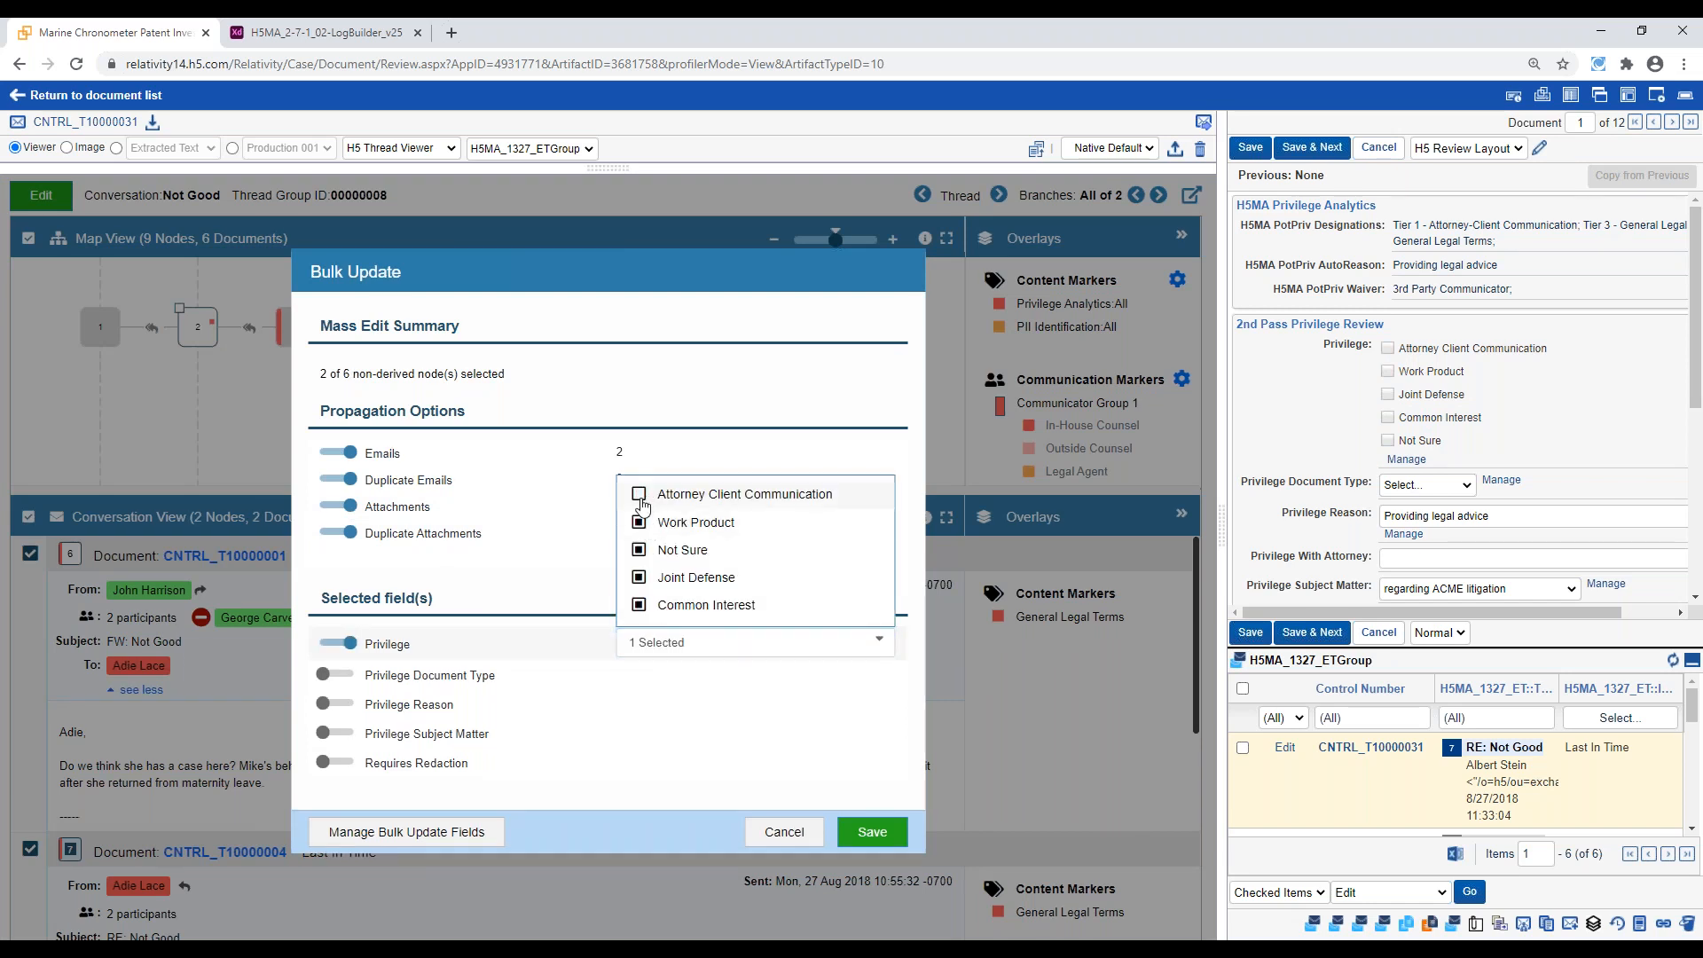
pyautogui.click(645, 499)
pyautogui.click(650, 718)
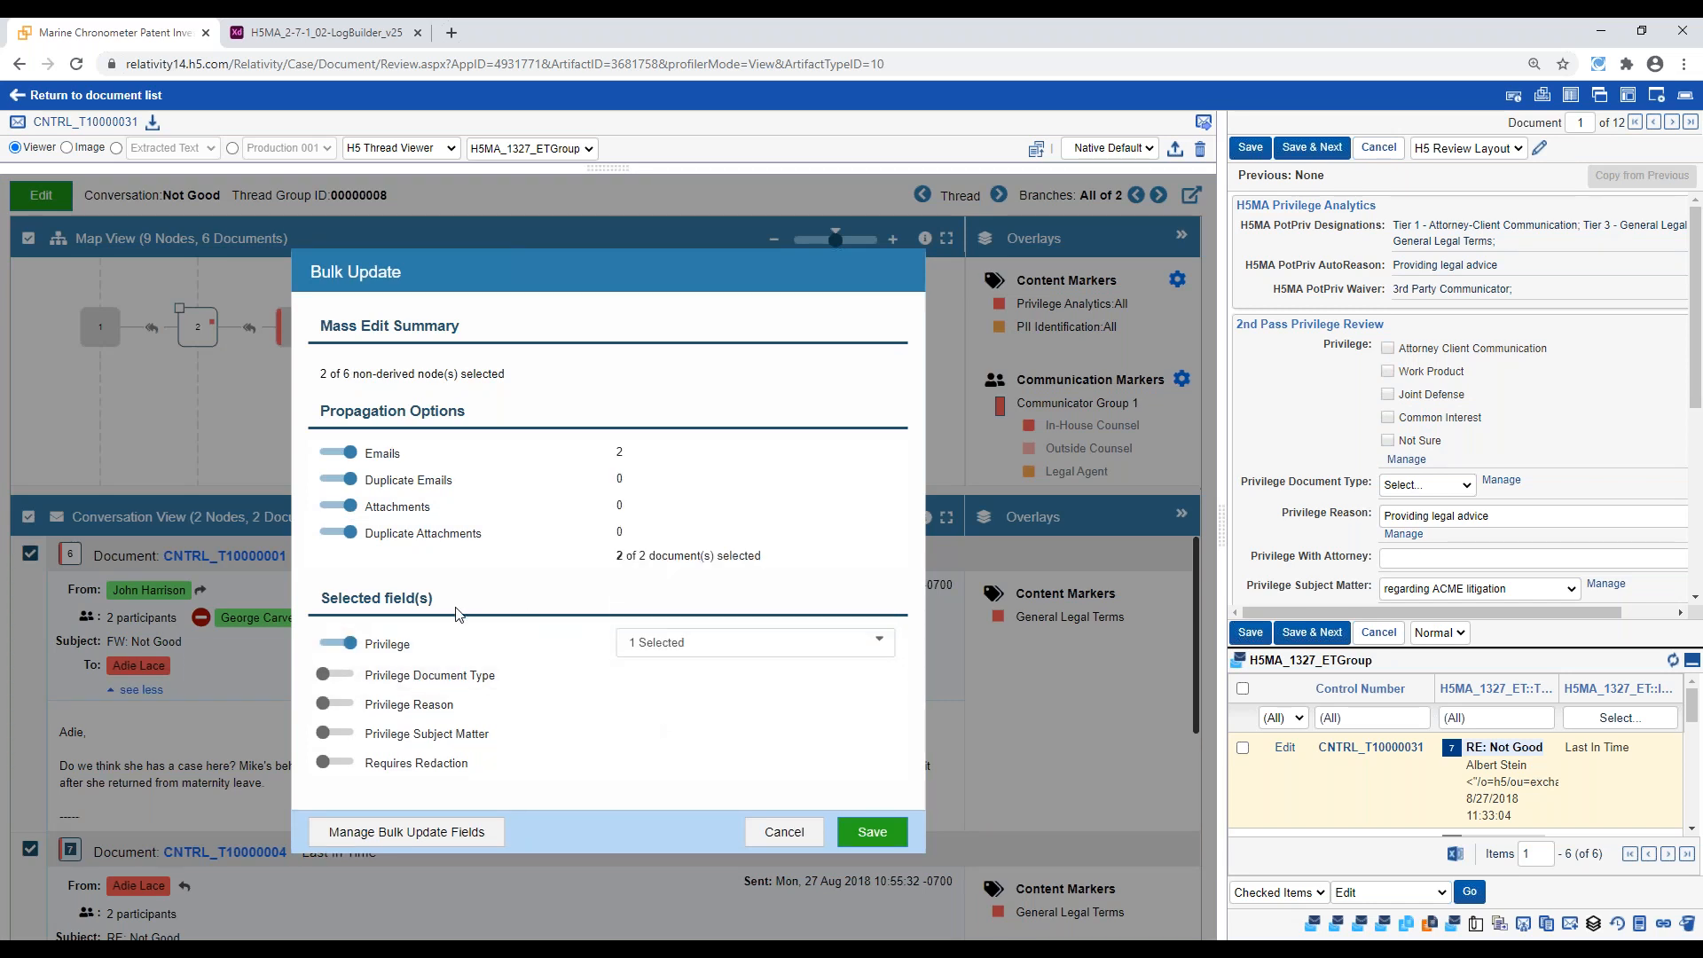
pyautogui.click(333, 508)
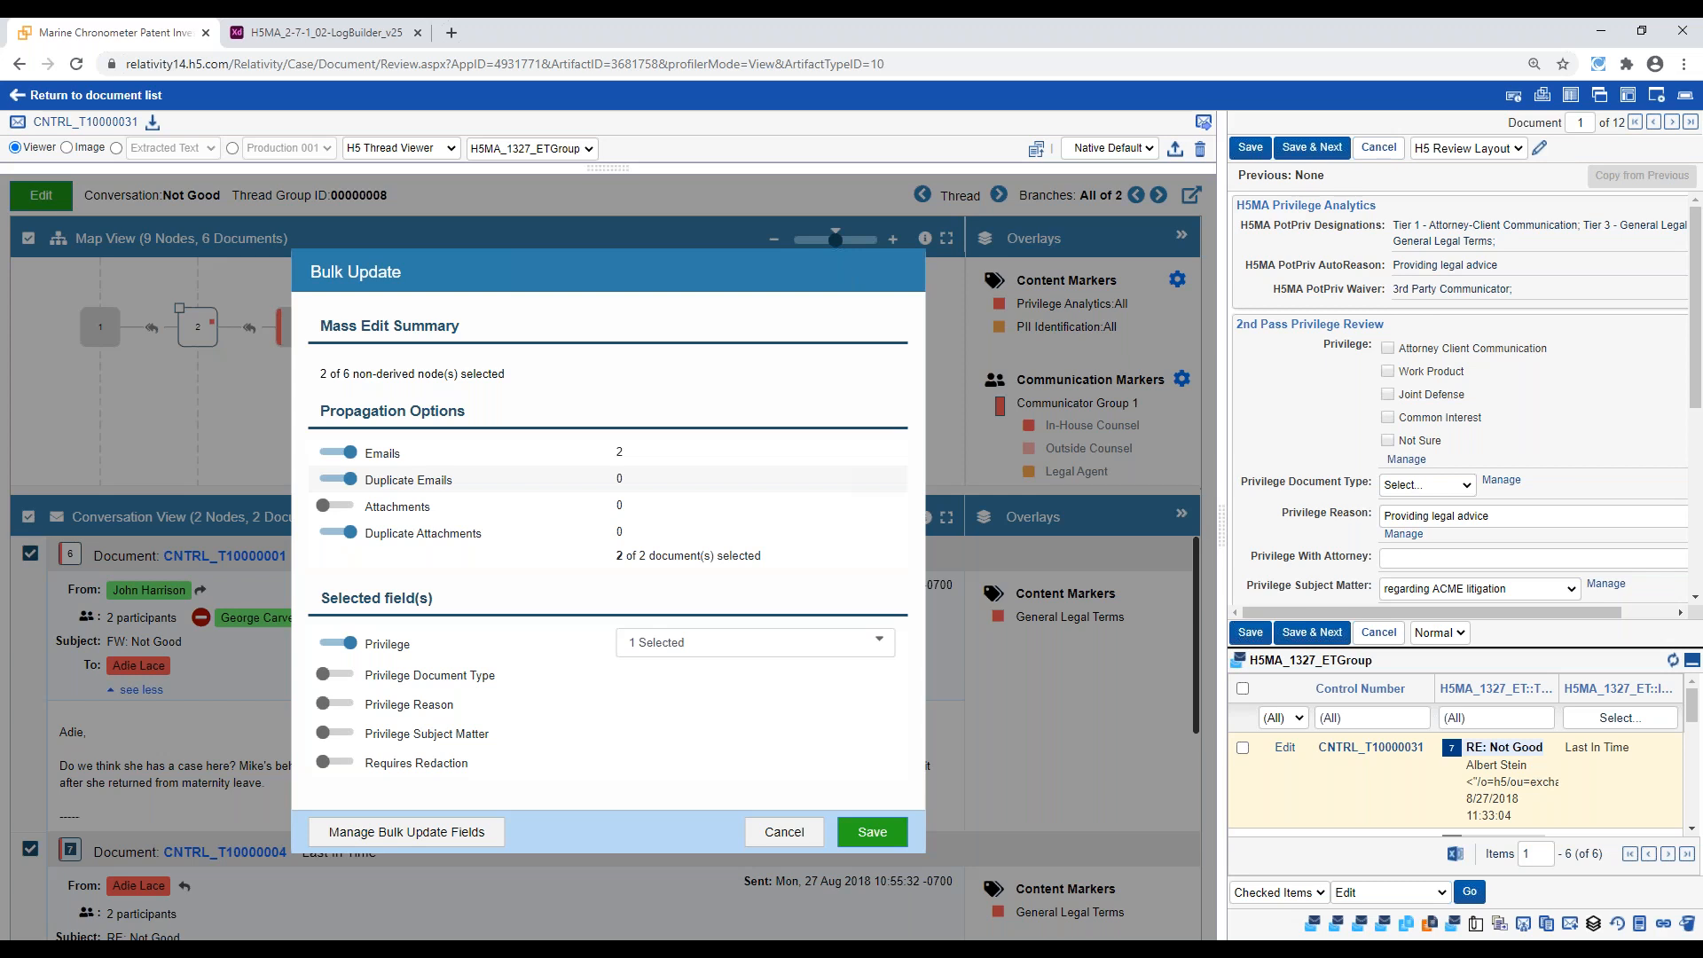
pyautogui.click(781, 834)
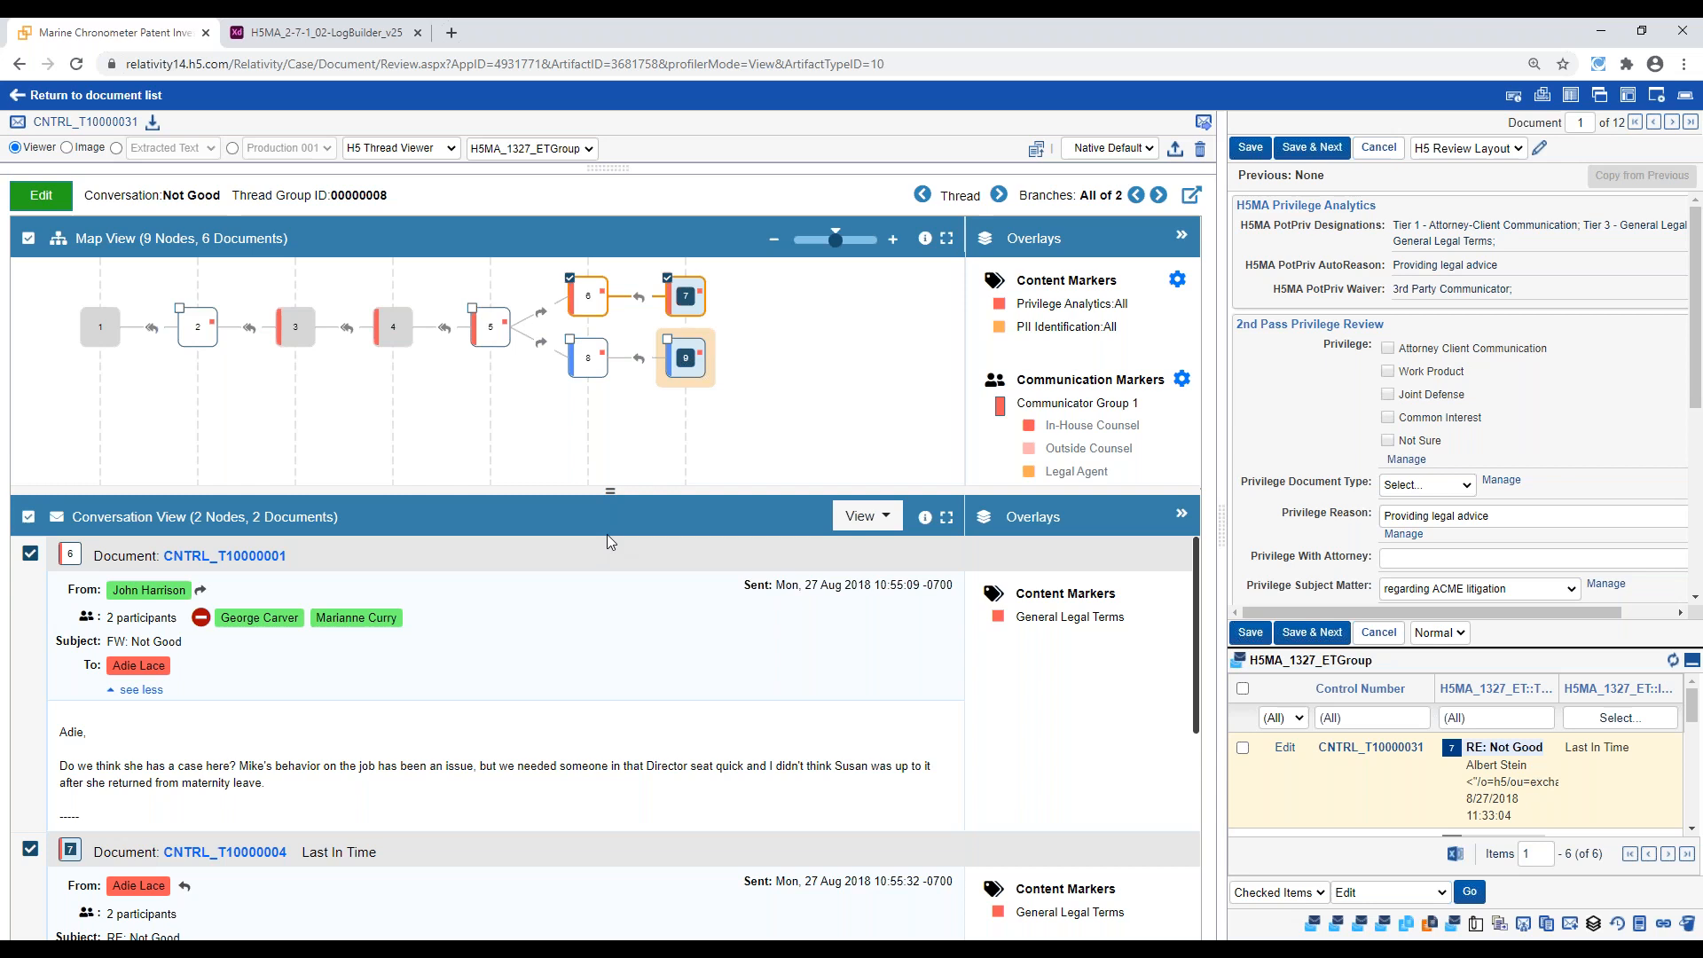
# View the thread map at full size, restore the enlarged thread pane, and check the in-house counsel recipient's people profile in message 6
pyautogui.click(946, 238)
pyautogui.moveTo(594, 168); pyautogui.dragTo(592, 641)
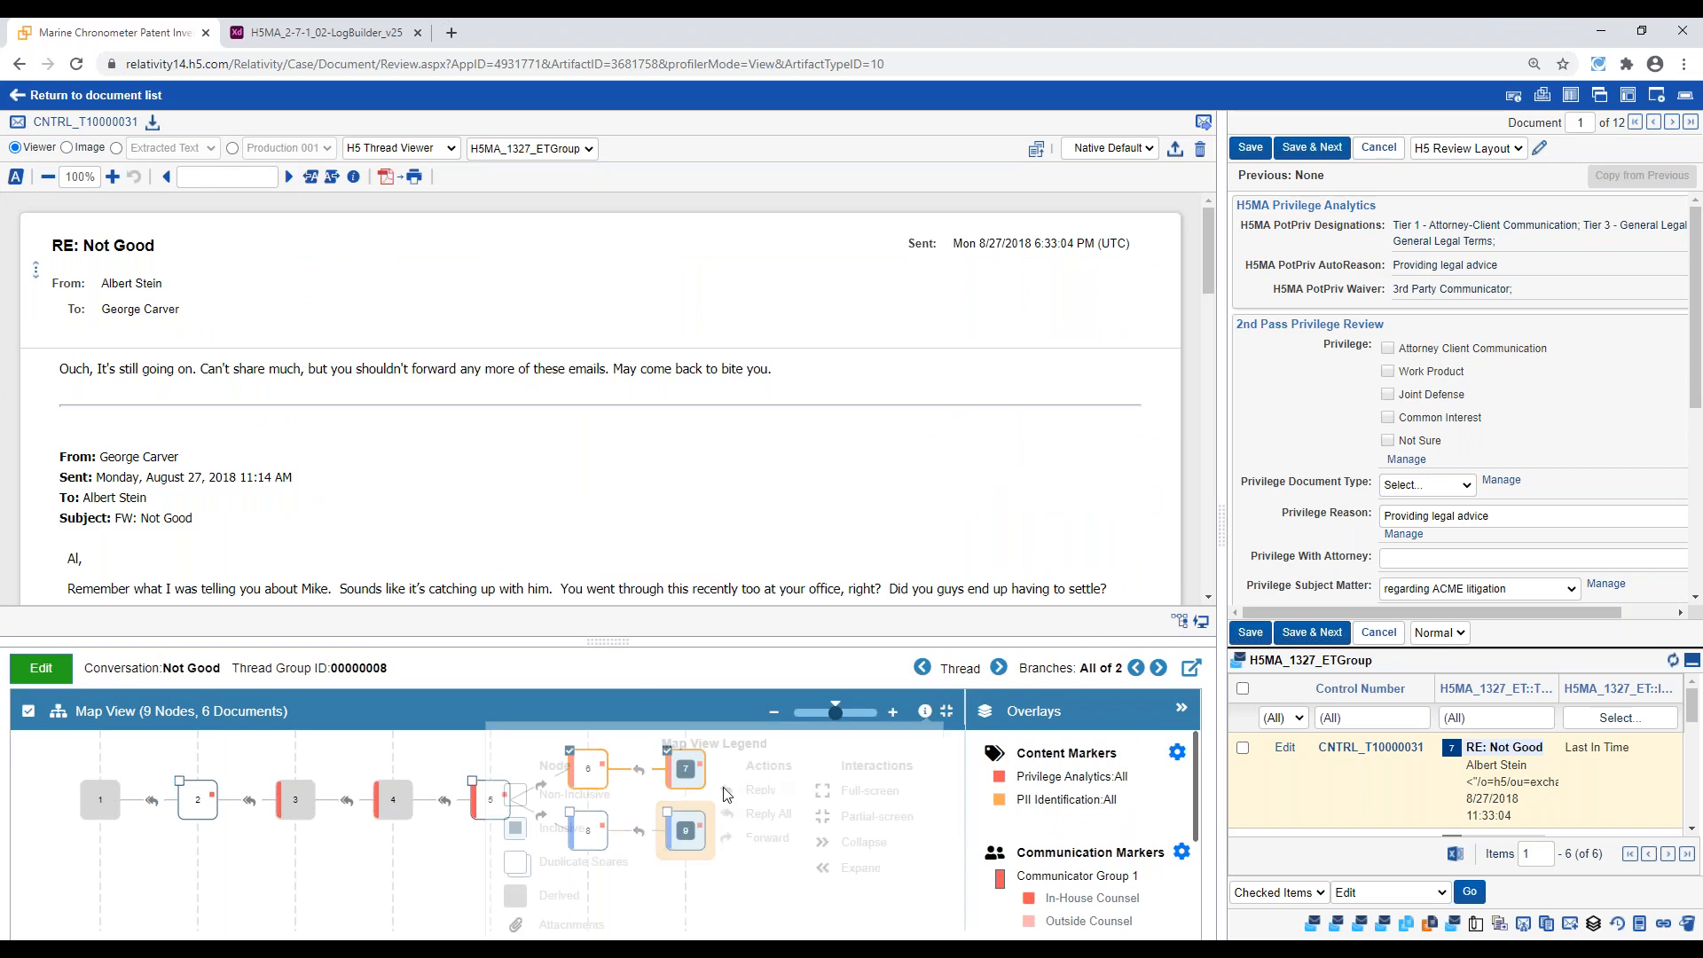
pyautogui.click(952, 719)
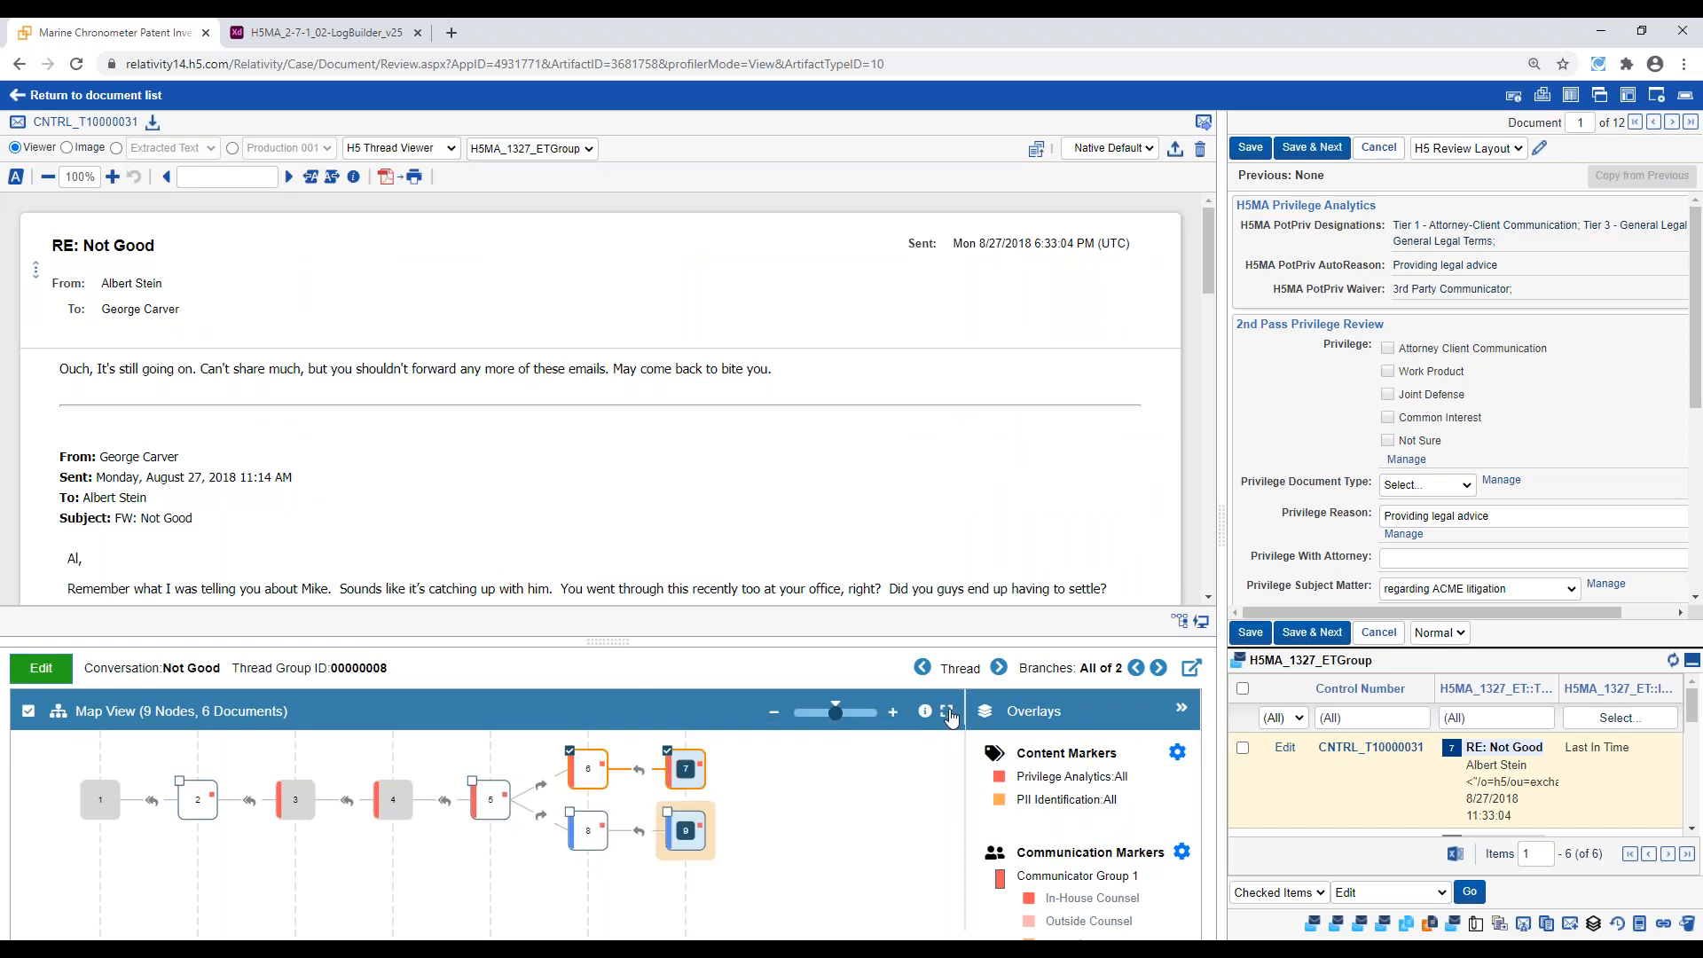
pyautogui.moveTo(615, 641); pyautogui.dragTo(674, 35)
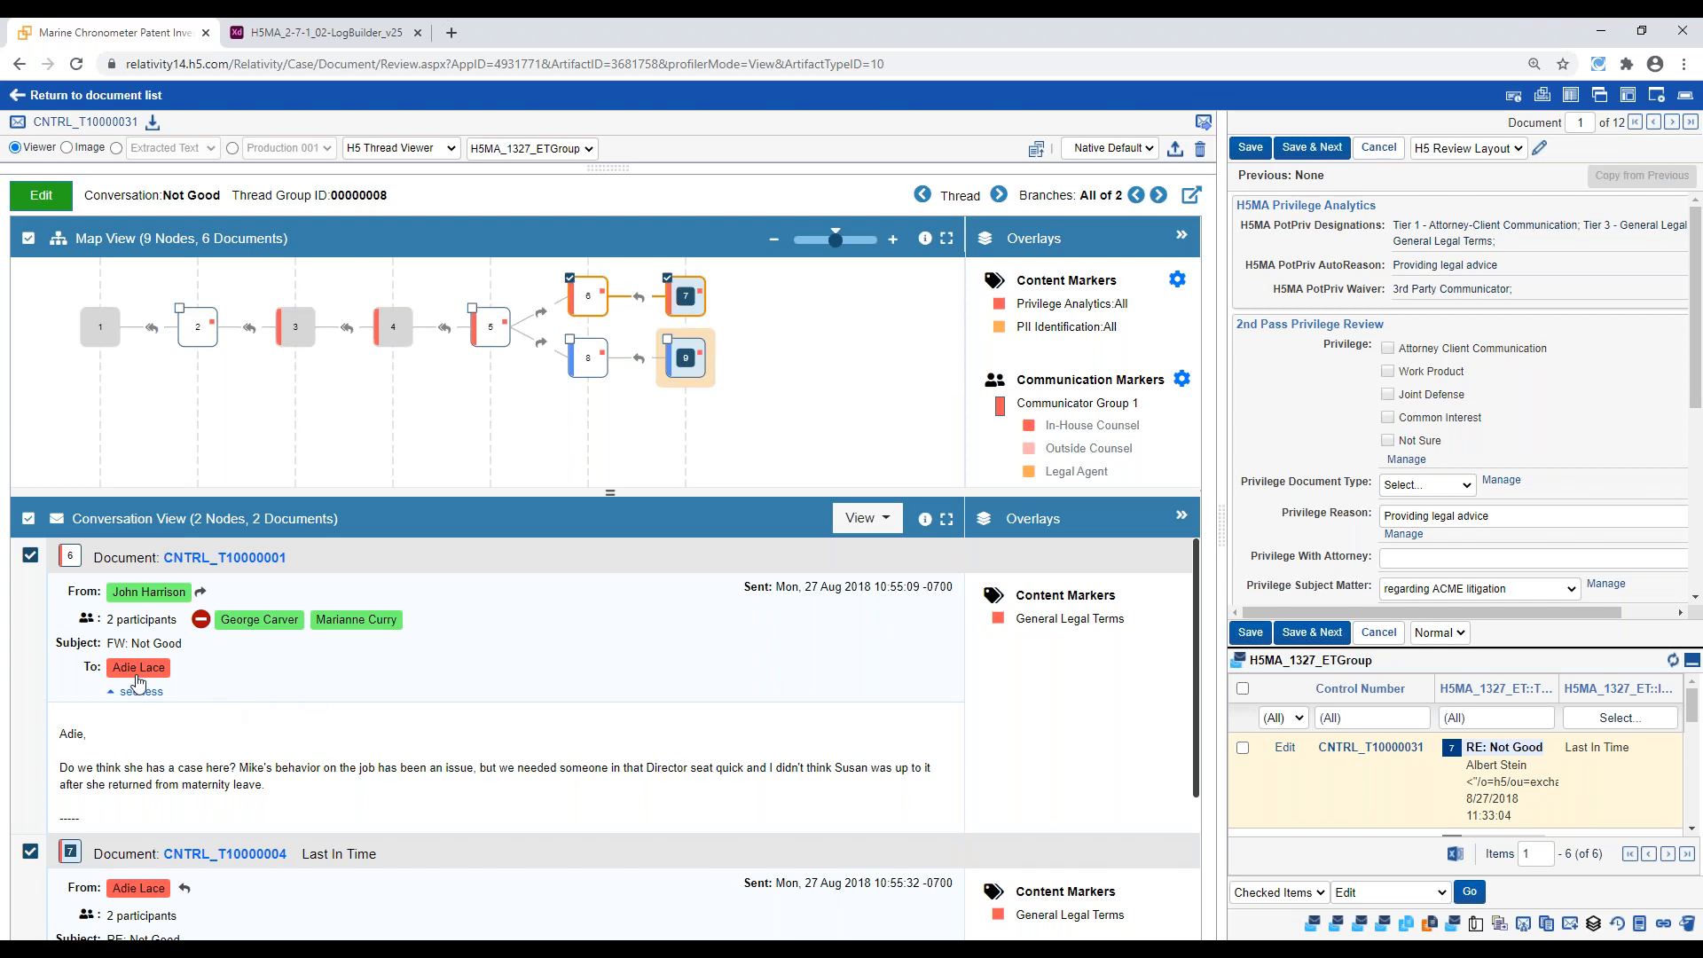
pyautogui.click(137, 671)
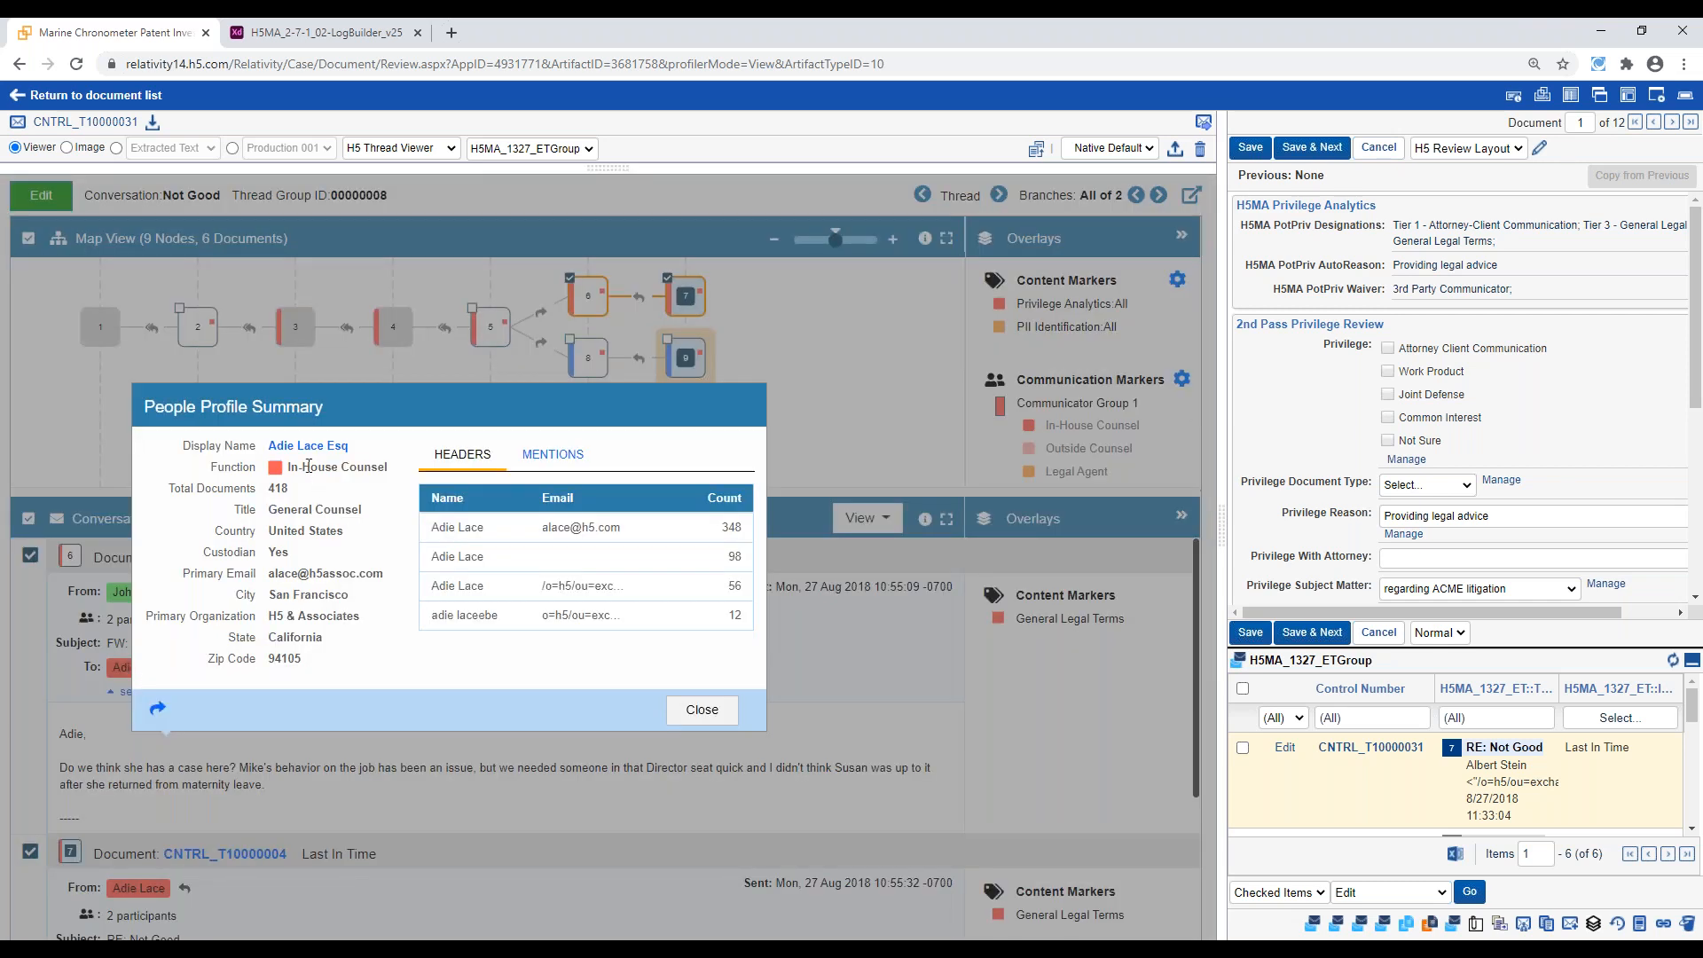
pyautogui.click(726, 715)
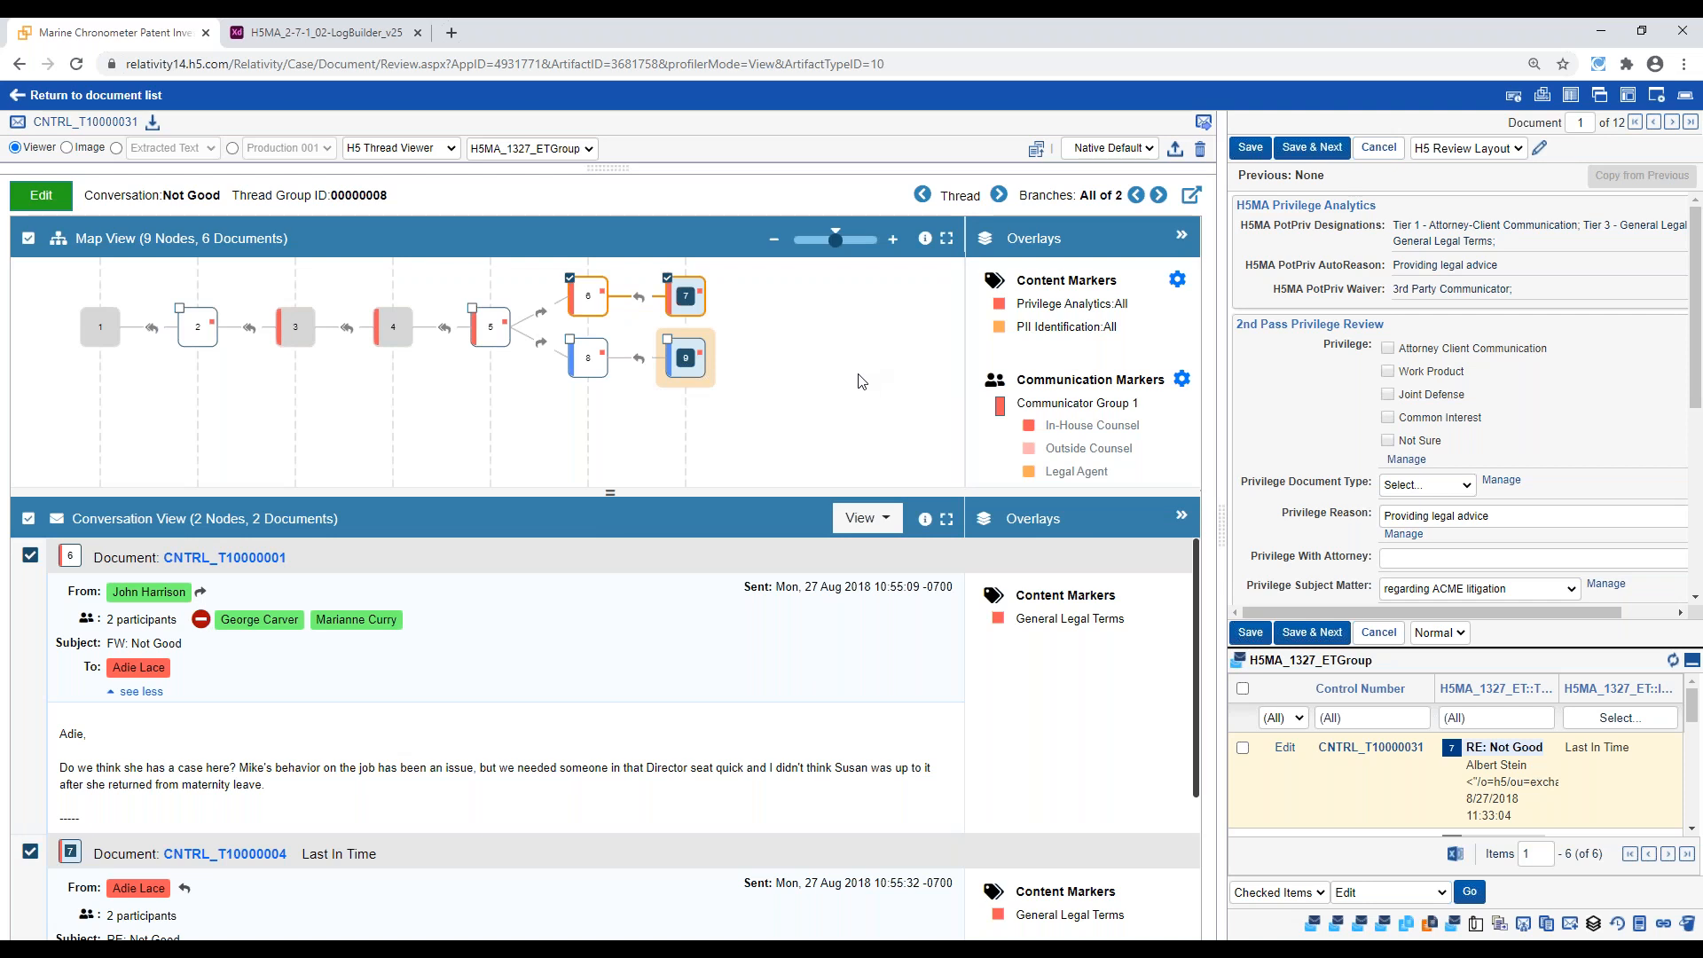
# Go to the Comms Reminder thread and examine its messages and the people profile of the outside counsel mentioned in the body
pyautogui.click(1000, 196)
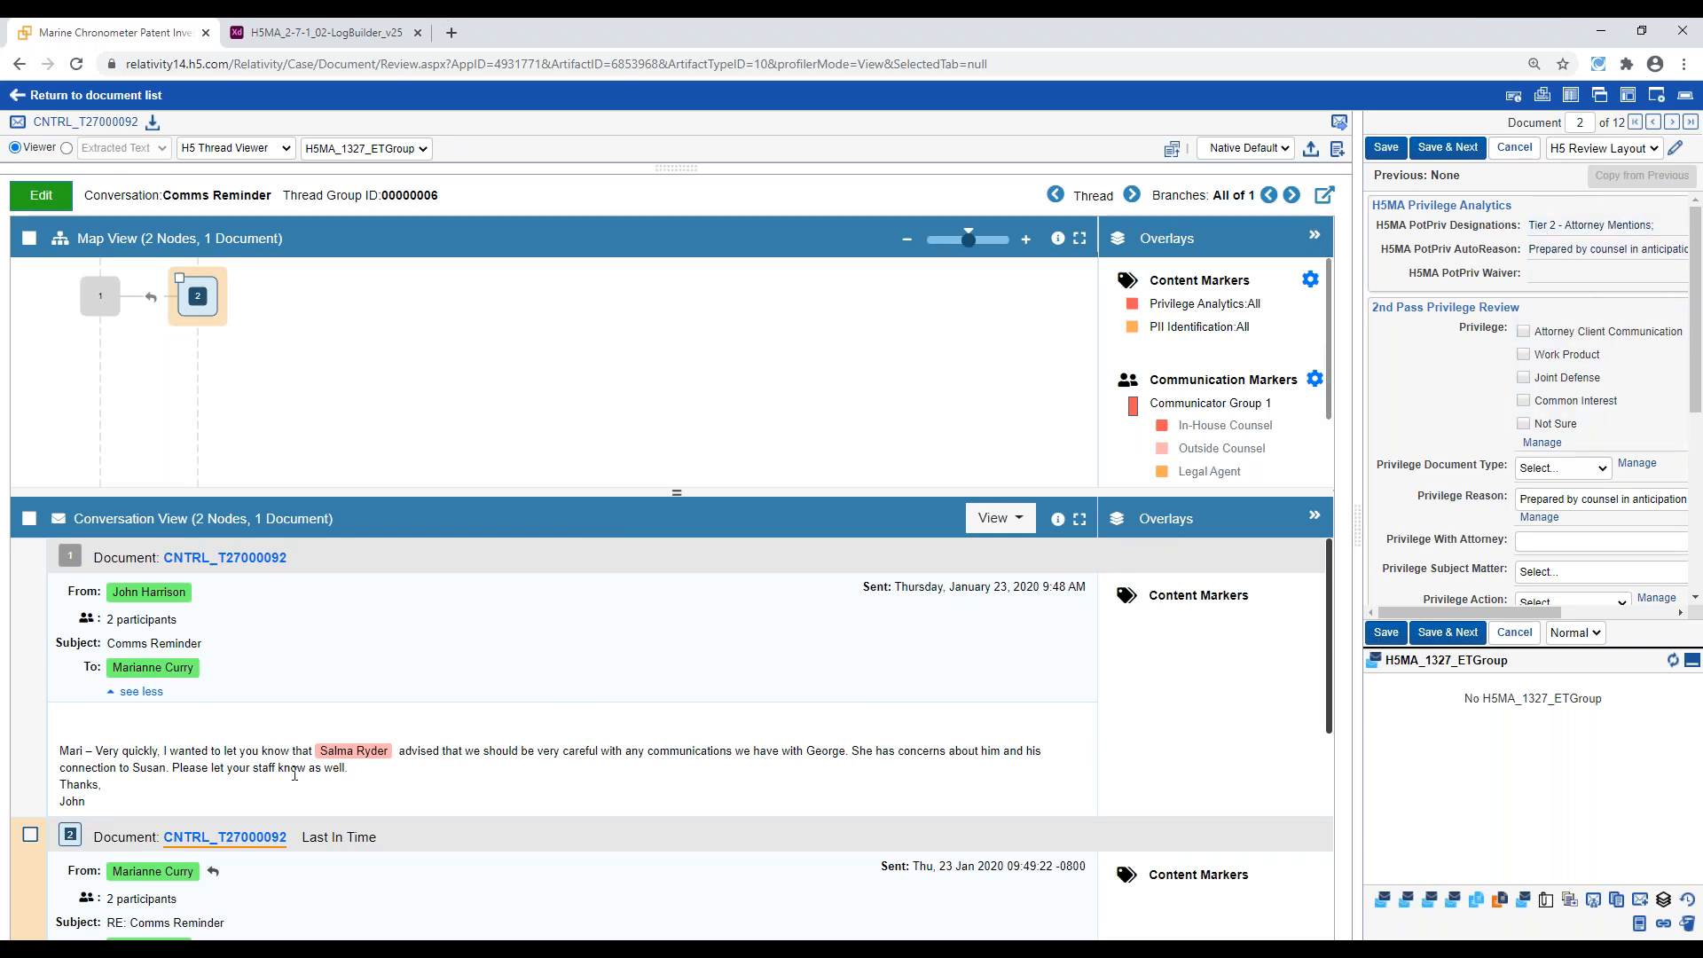
pyautogui.click(353, 754)
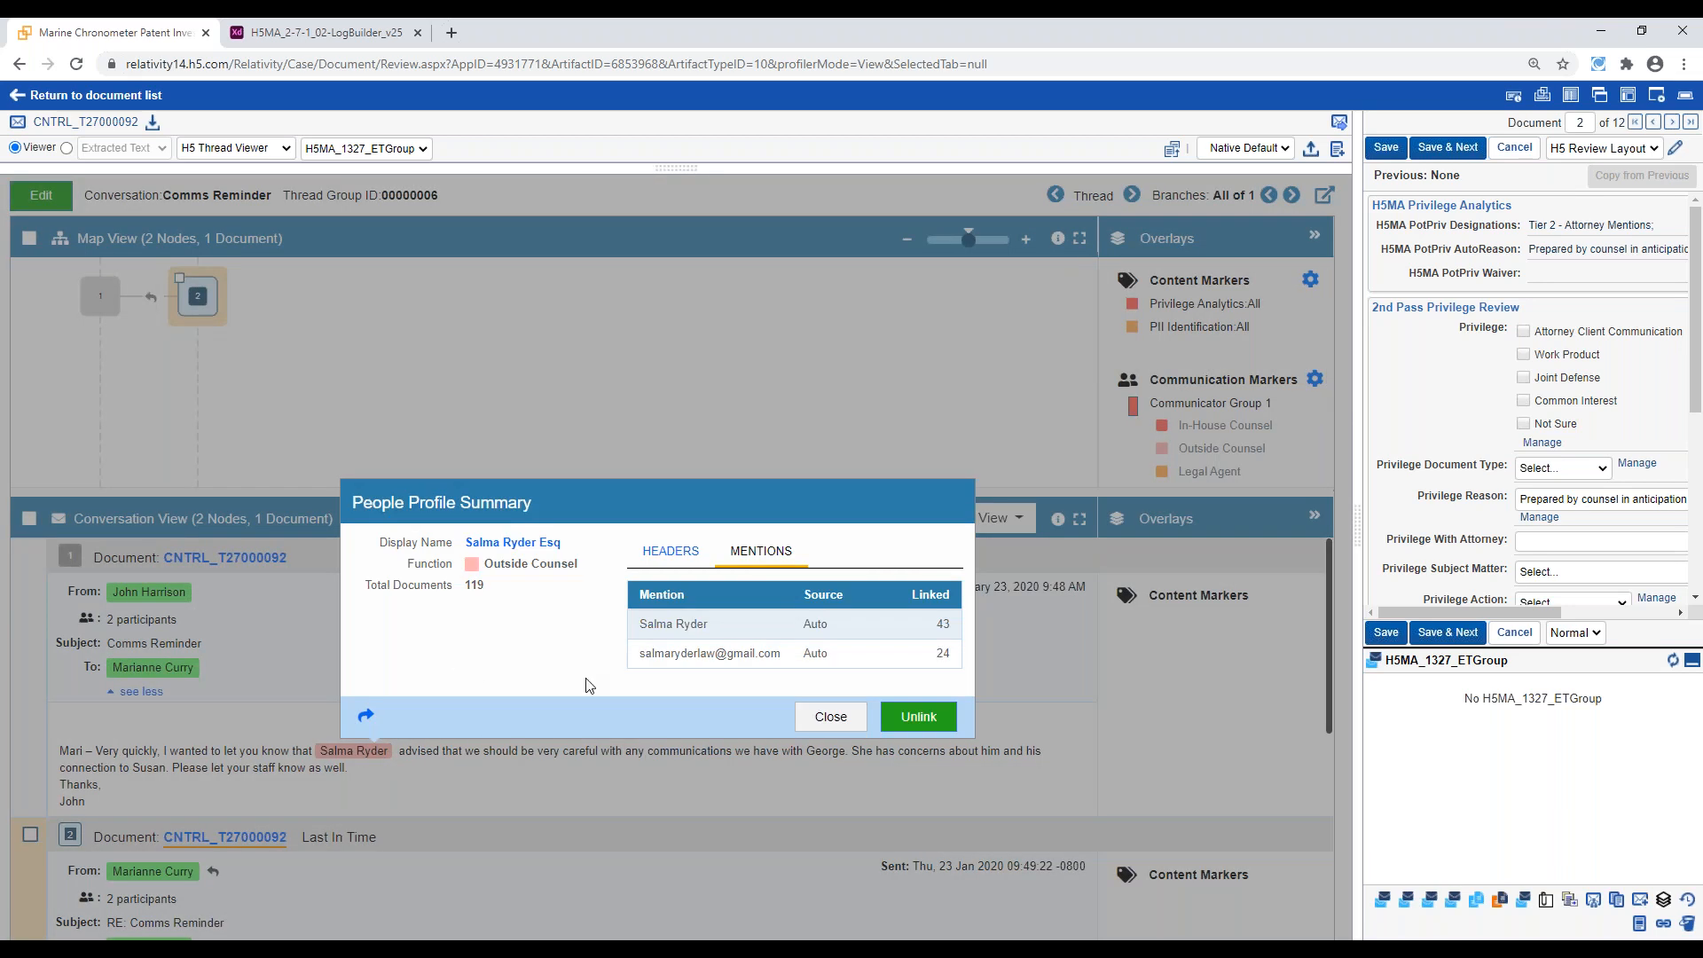
pyautogui.click(810, 718)
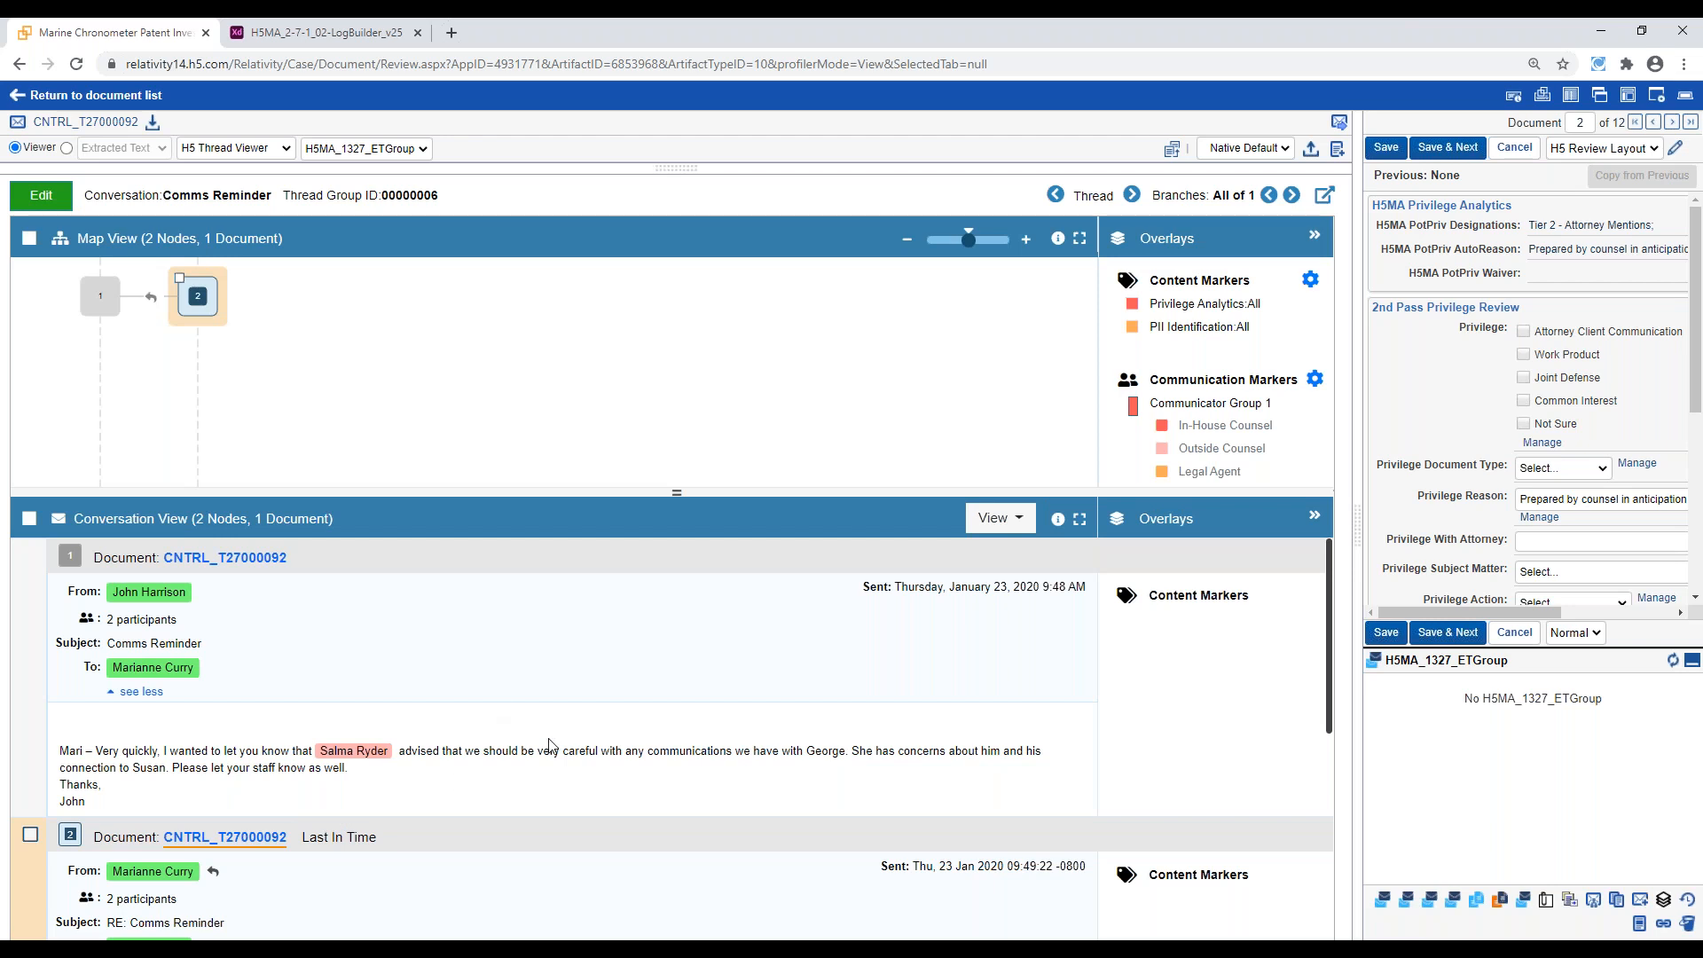
pyautogui.scroll(-1, 549, 745)
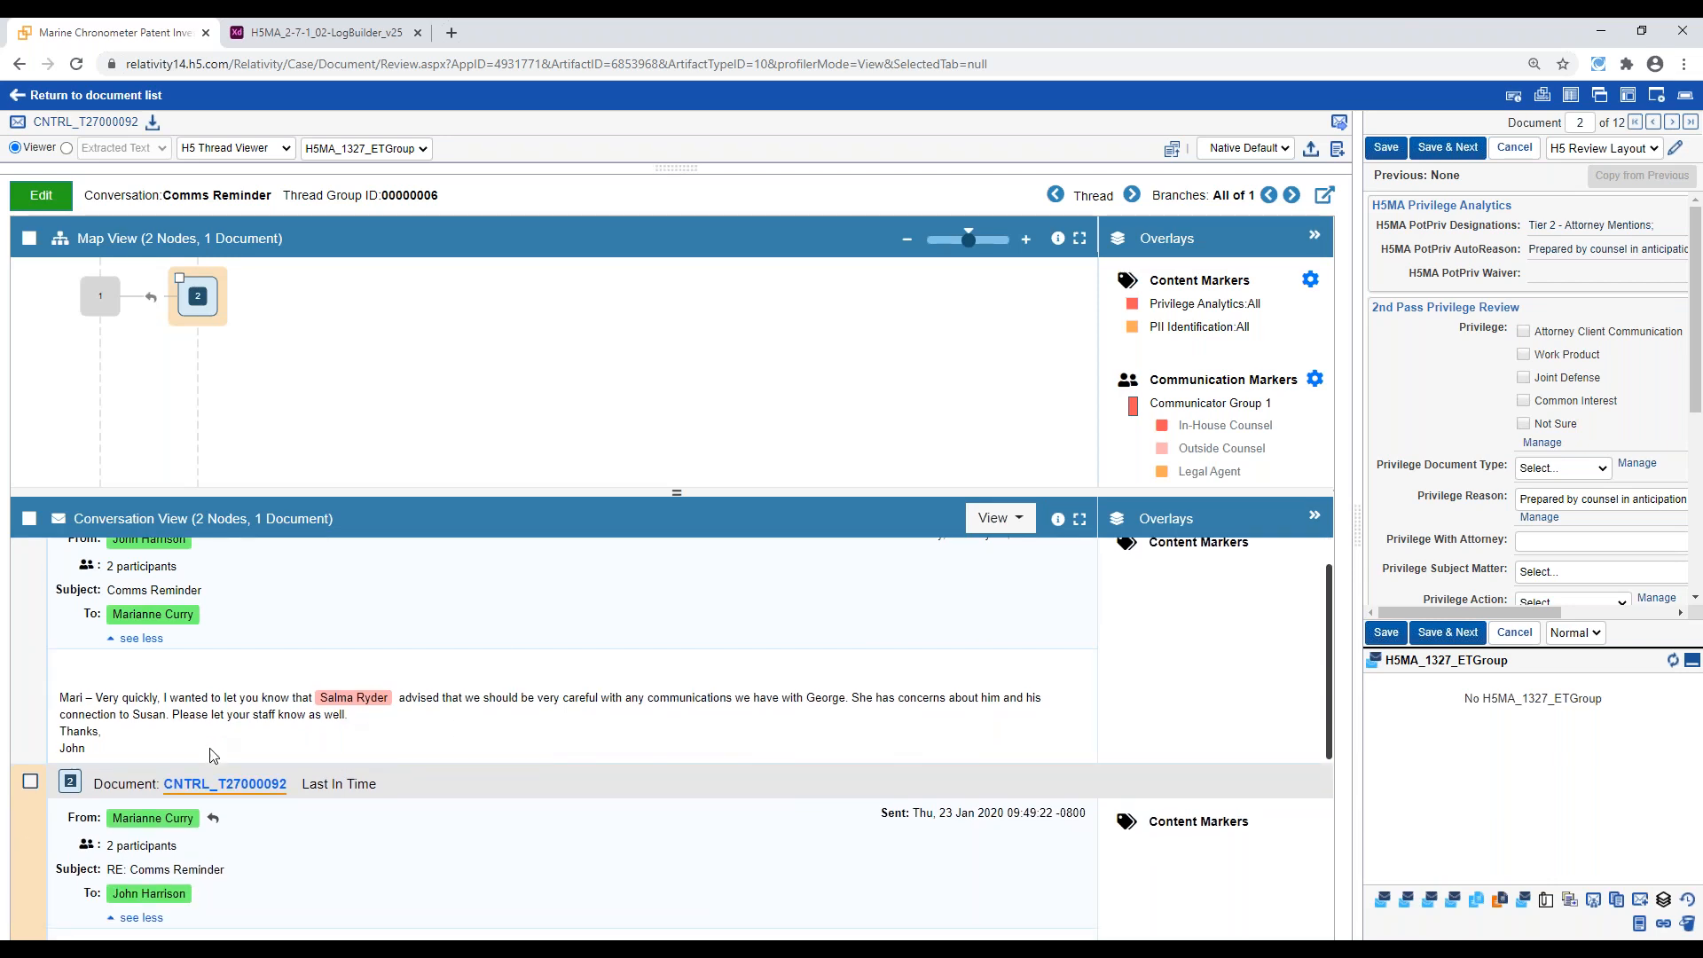
pyautogui.scroll(1, 293, 719)
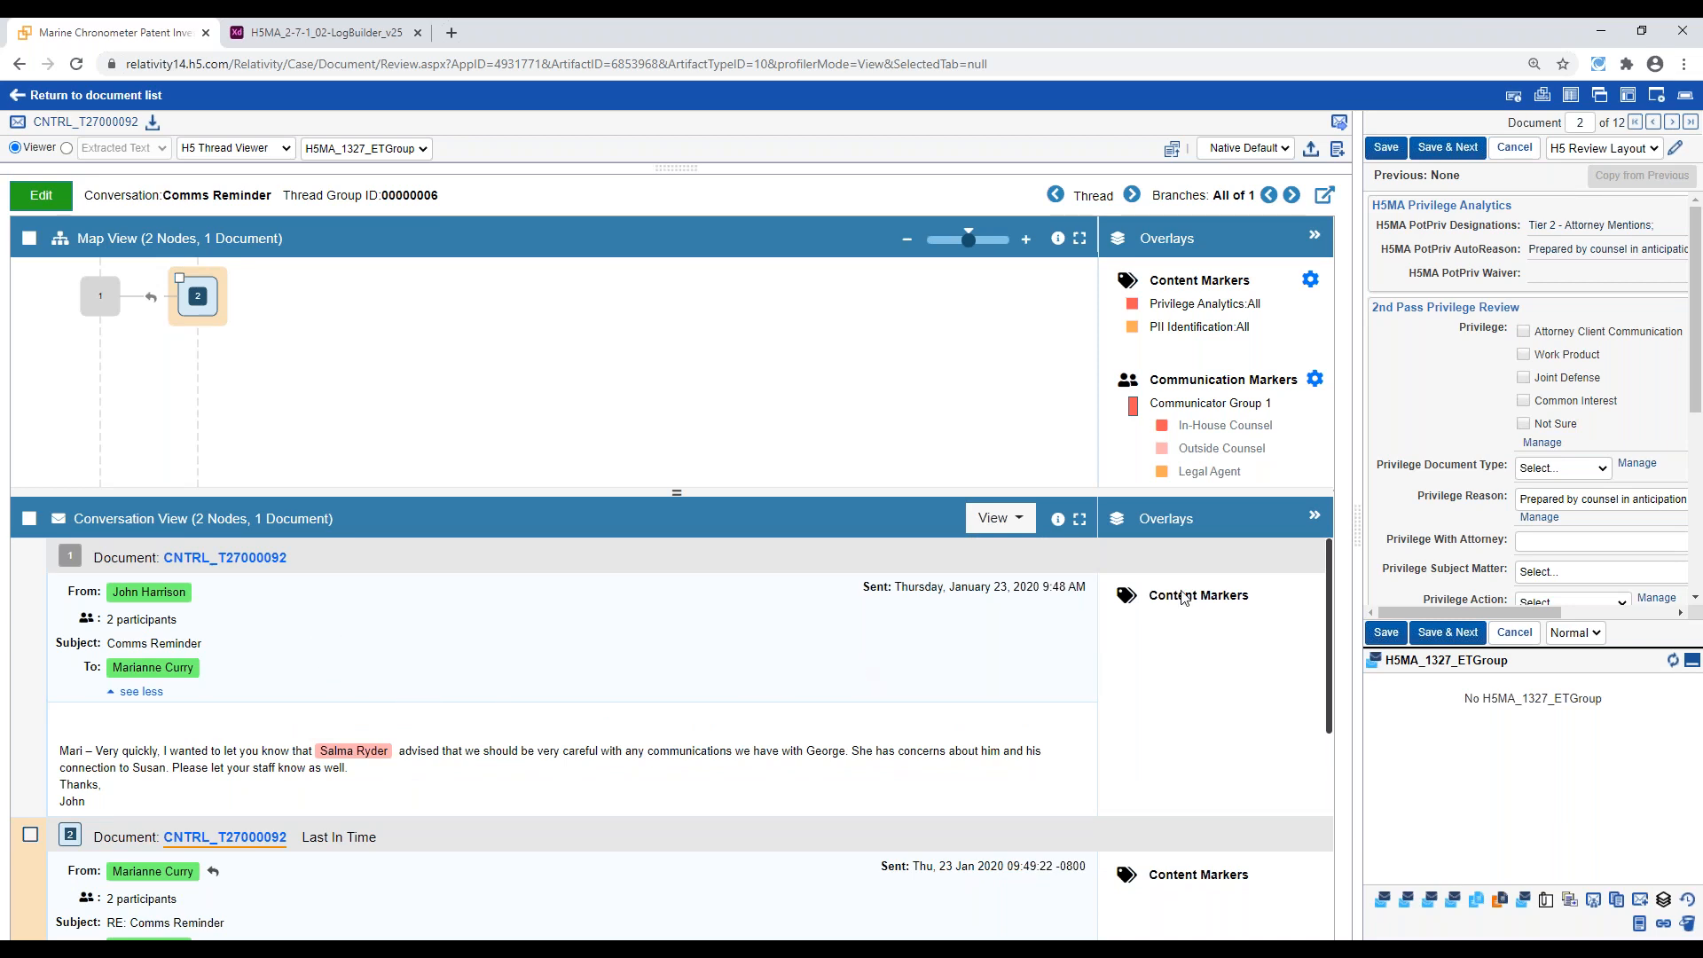
# Go to the Cell Phone Forensics thread and examine the highlighted phrase about assisting the company's legal team in message 1
pyautogui.click(1132, 195)
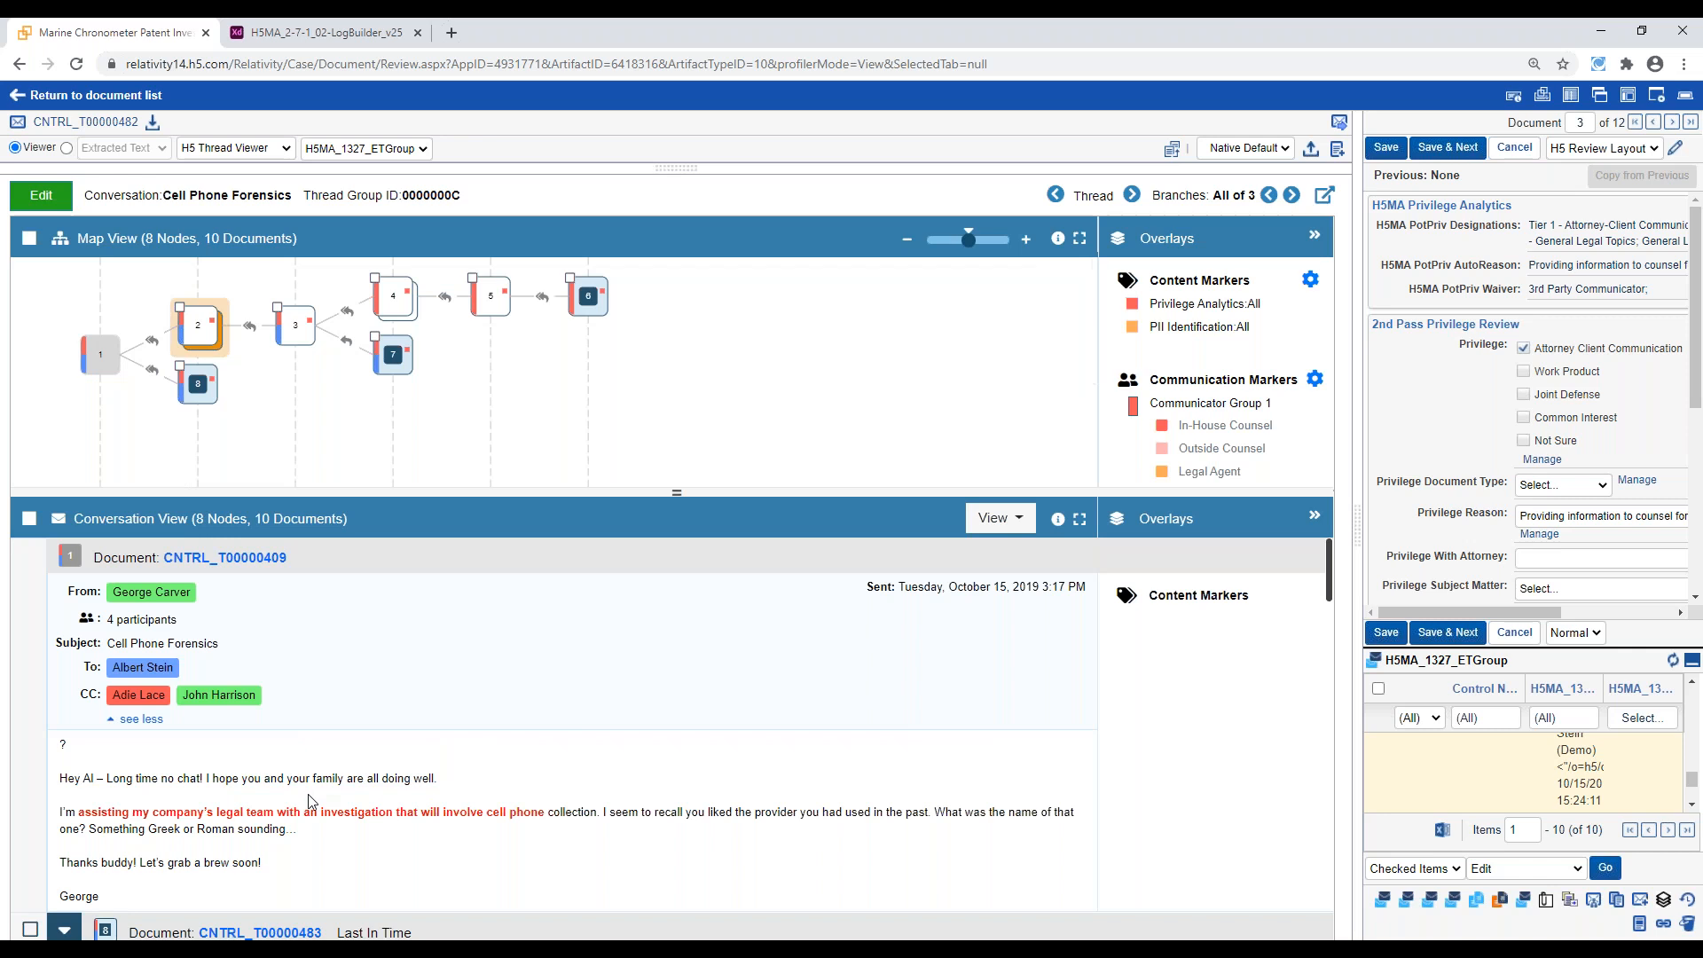
pyautogui.scroll(-1, 310, 801)
pyautogui.moveTo(78, 761); pyautogui.dragTo(546, 761)
pyautogui.click(577, 757)
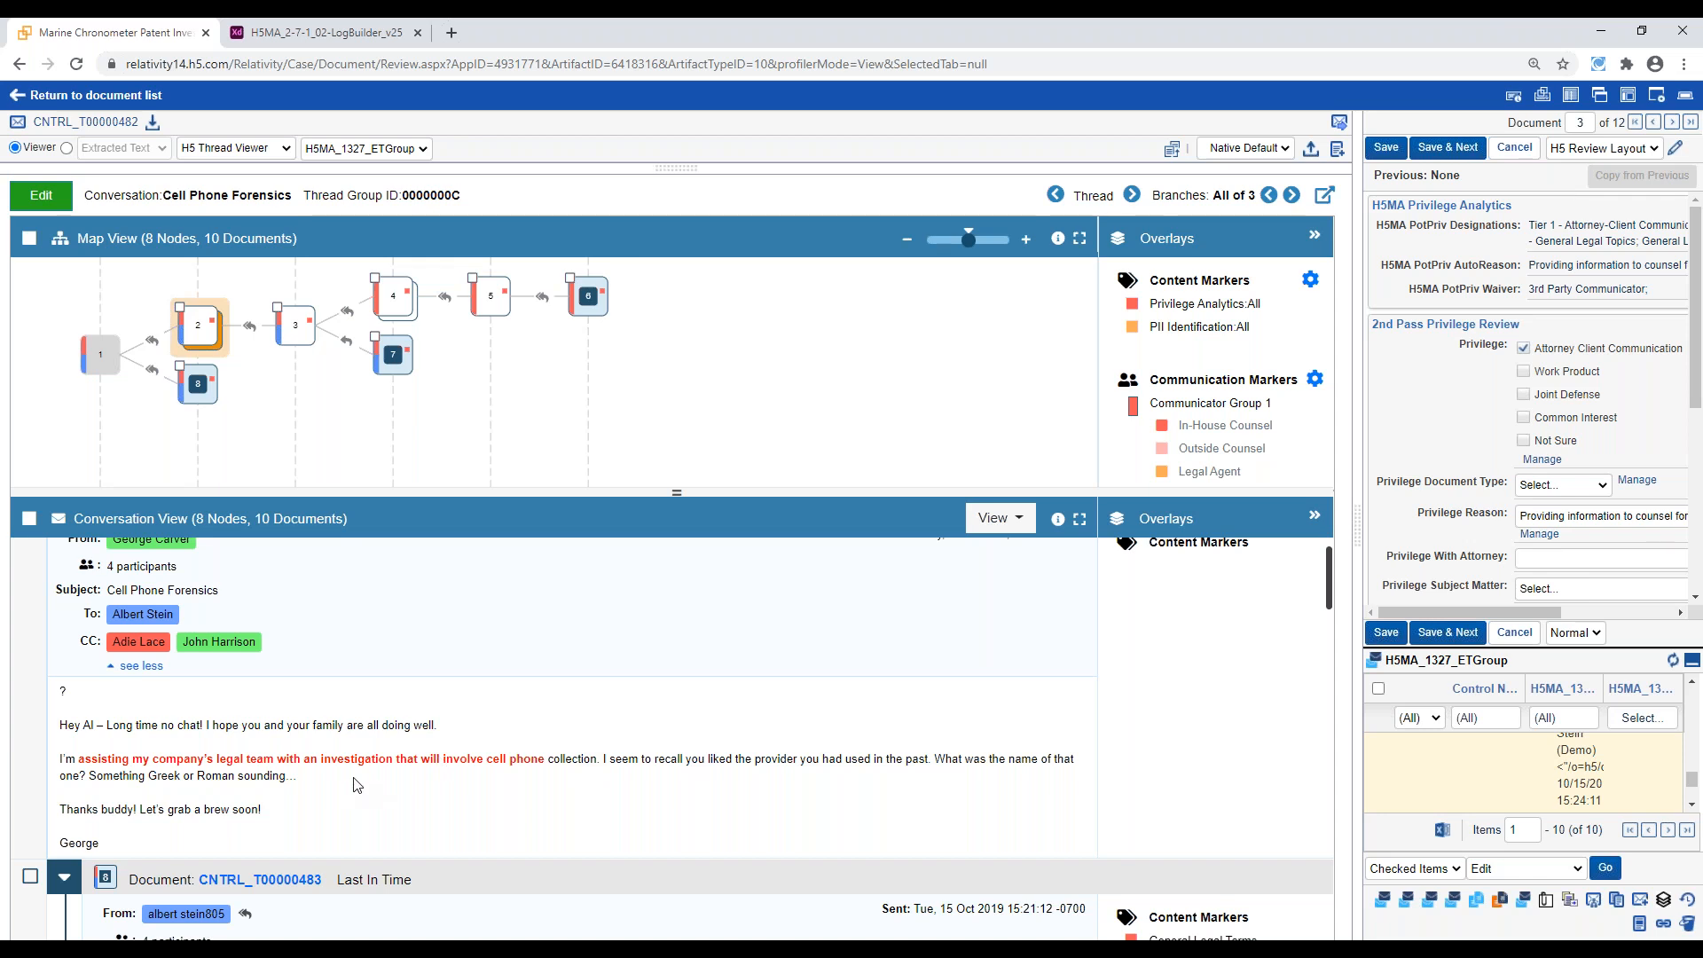
# Return to the document list and open the Privilege Log saved search
pyautogui.click(150, 96)
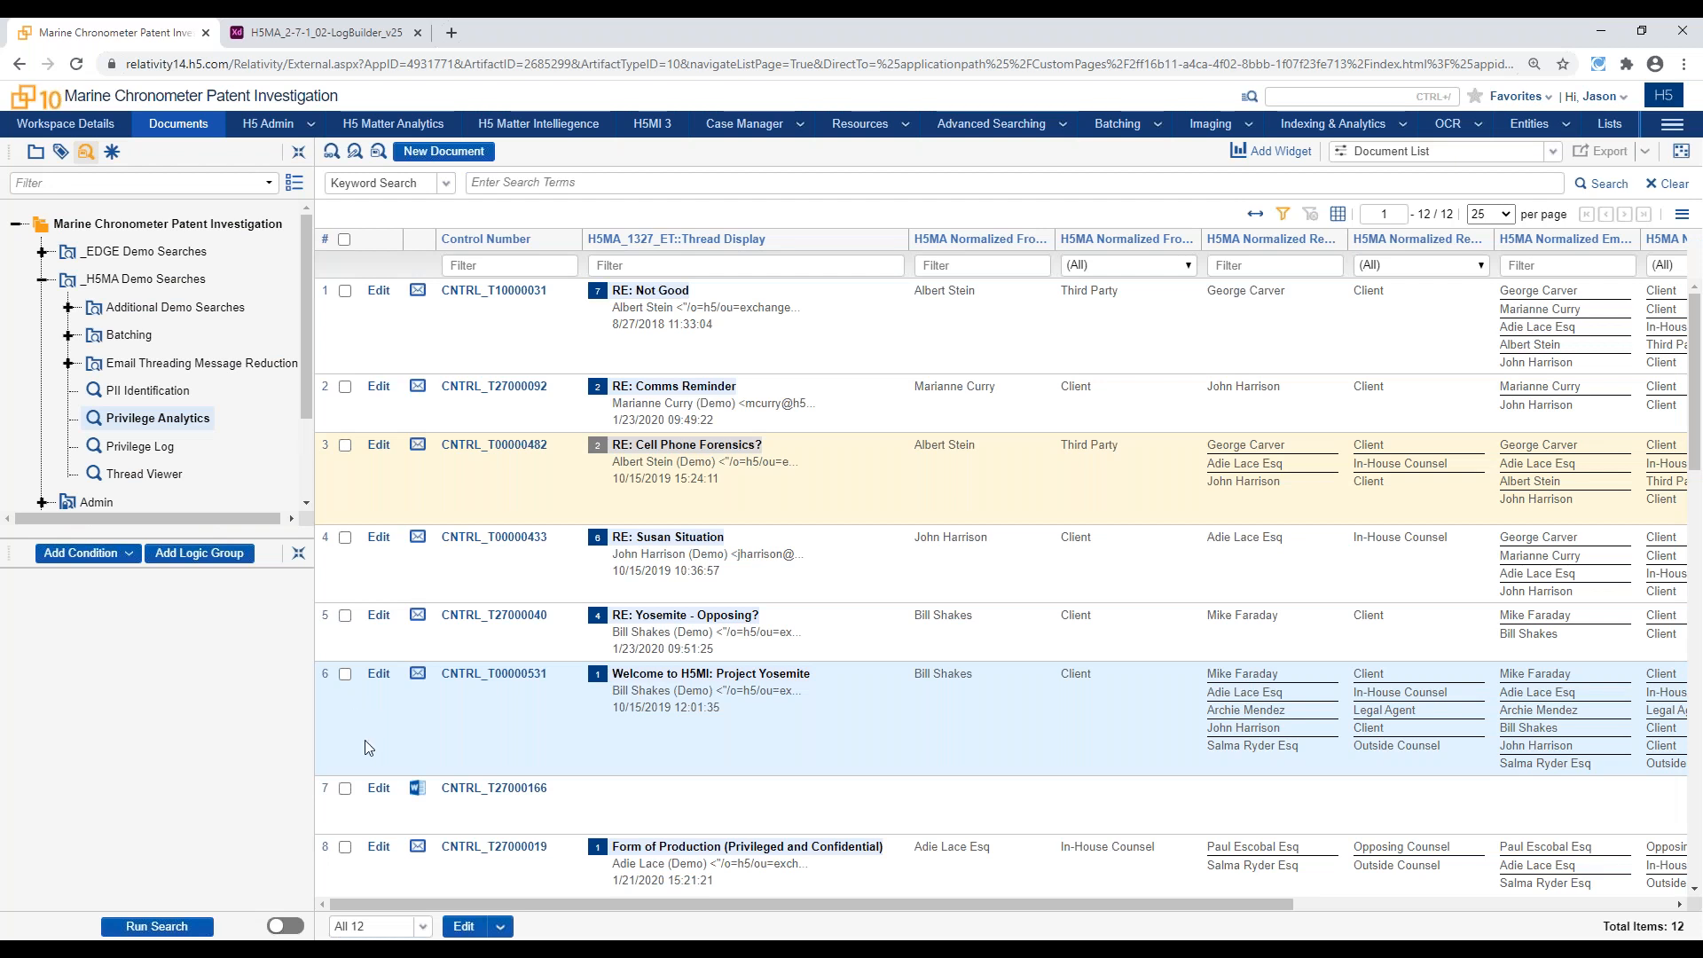
pyautogui.click(151, 448)
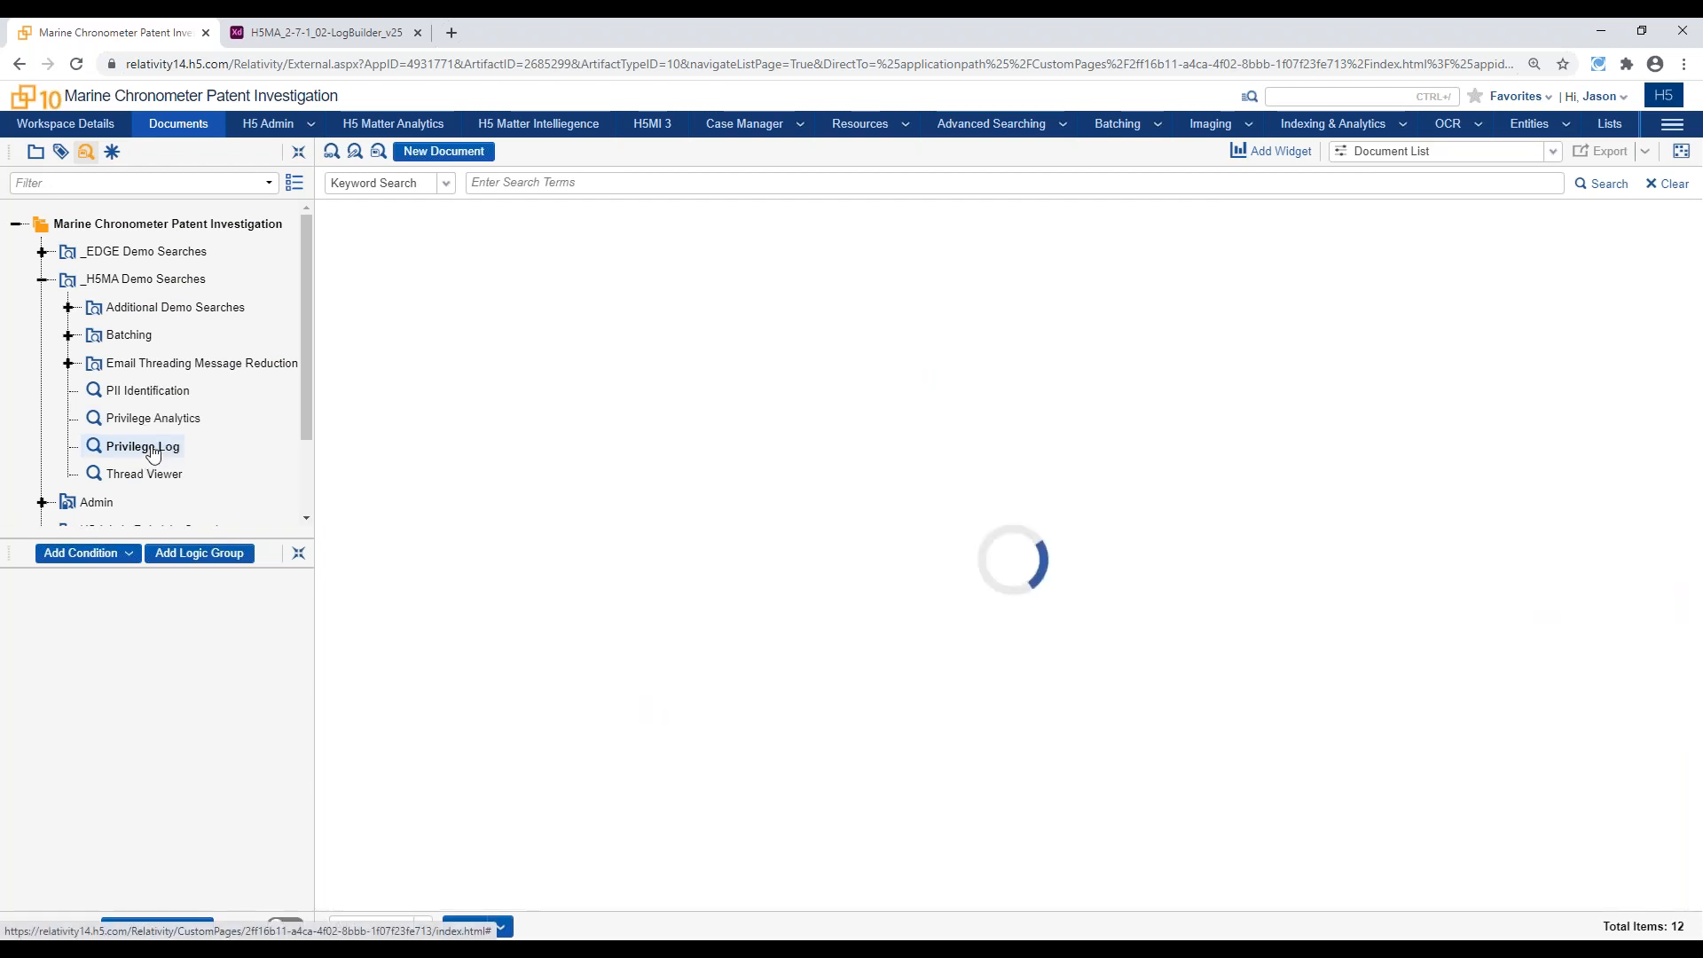
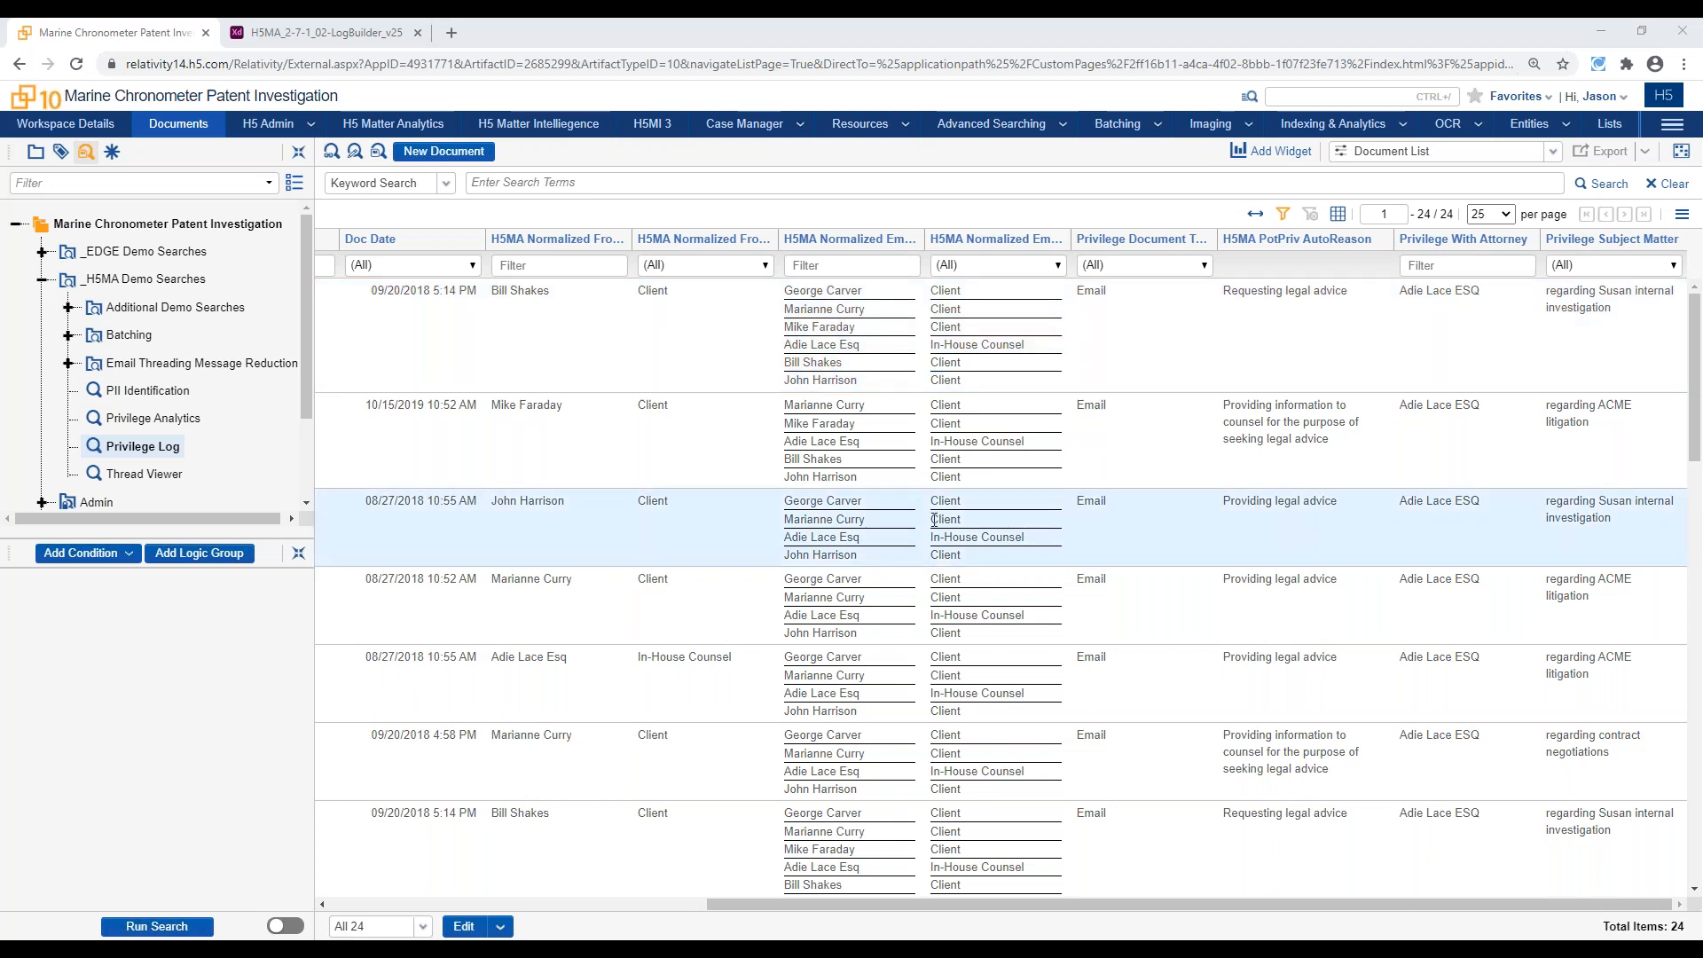
# Switch to the H5MA LogBuilder prototype and create a new privilege log named Priv Docs for ABC001 Production
pyautogui.click(341, 31)
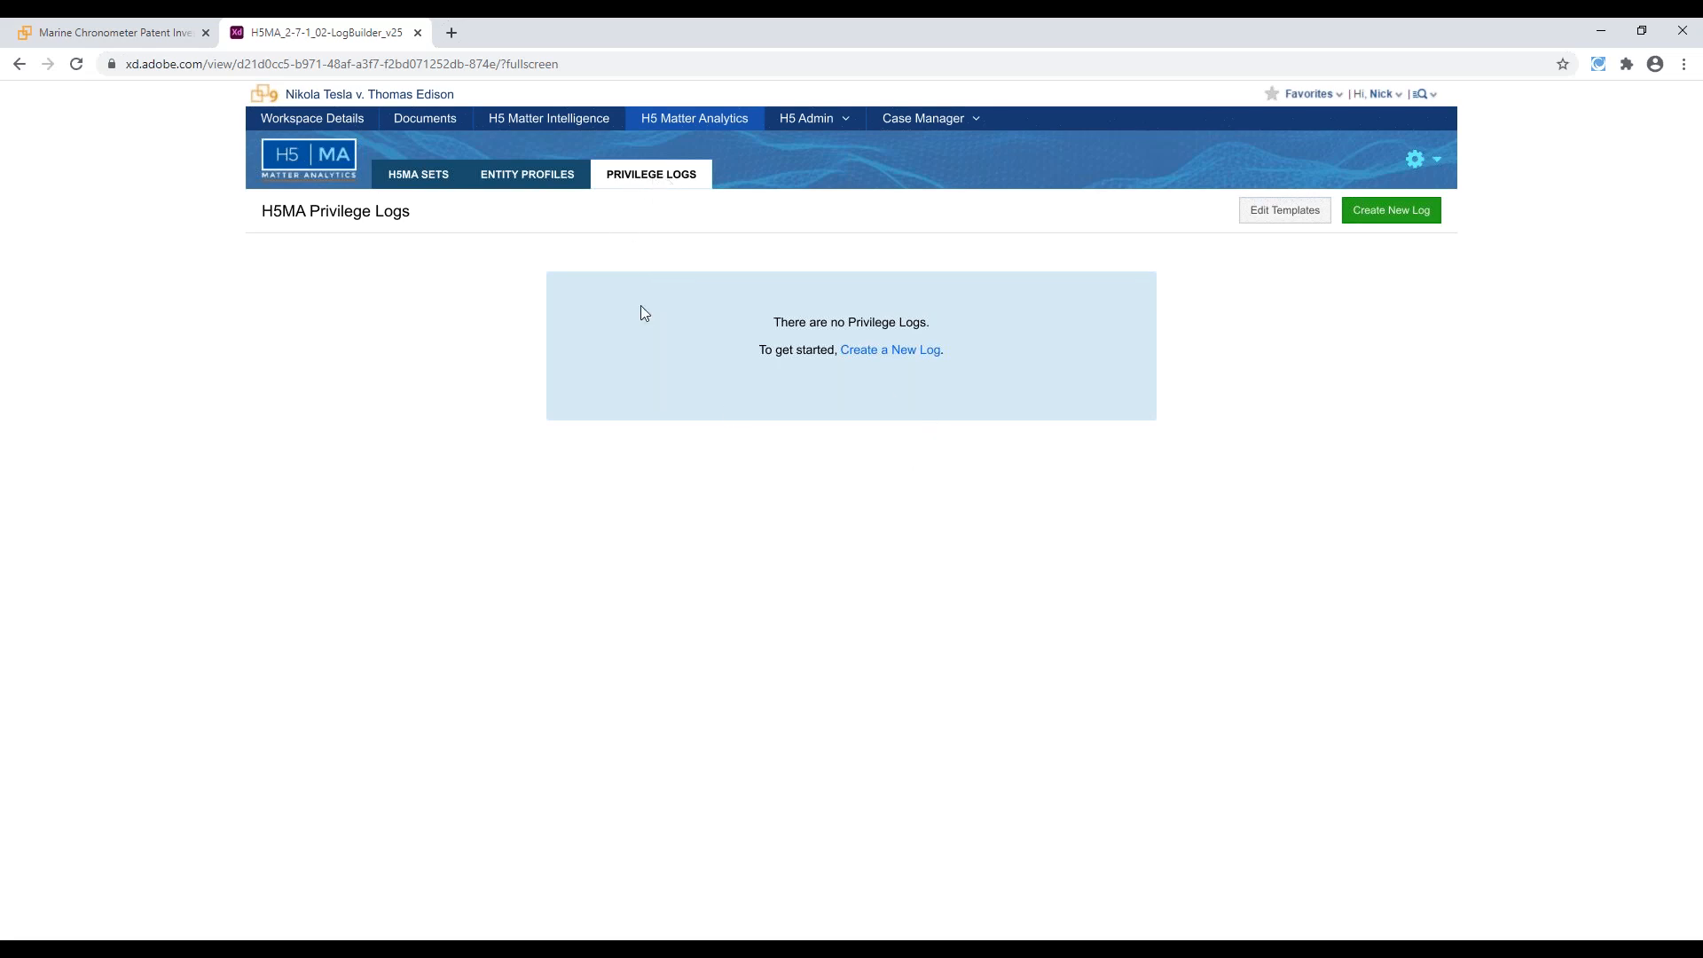
pyautogui.click(896, 355)
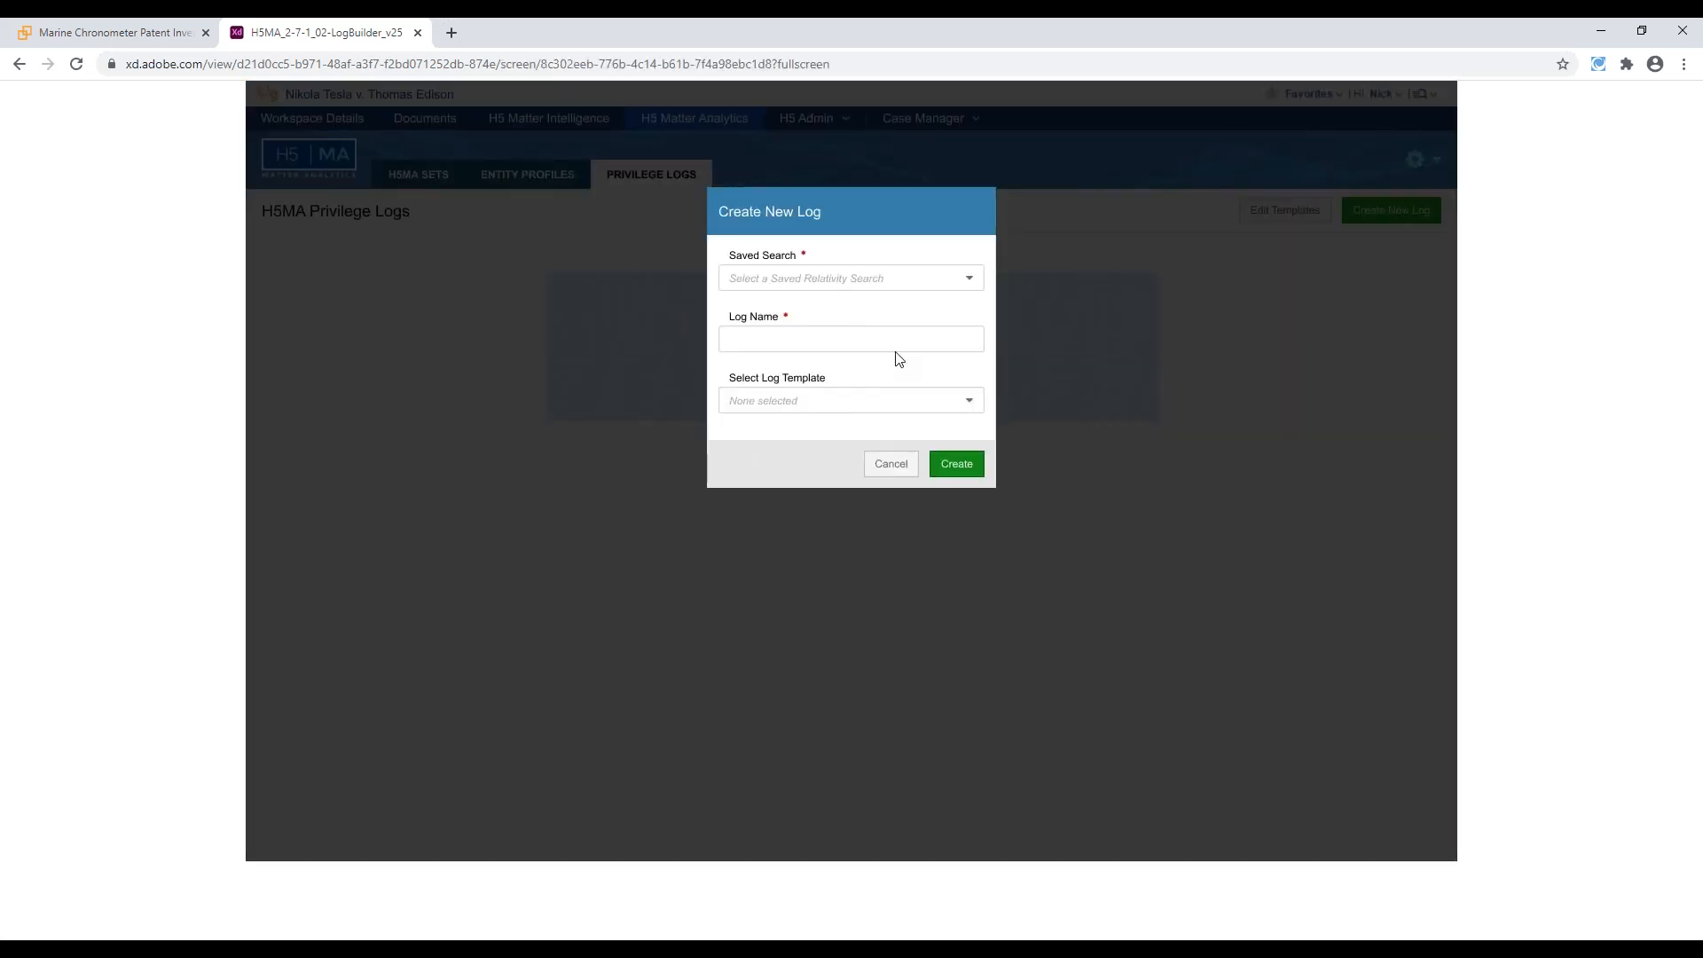
pyautogui.click(834, 356)
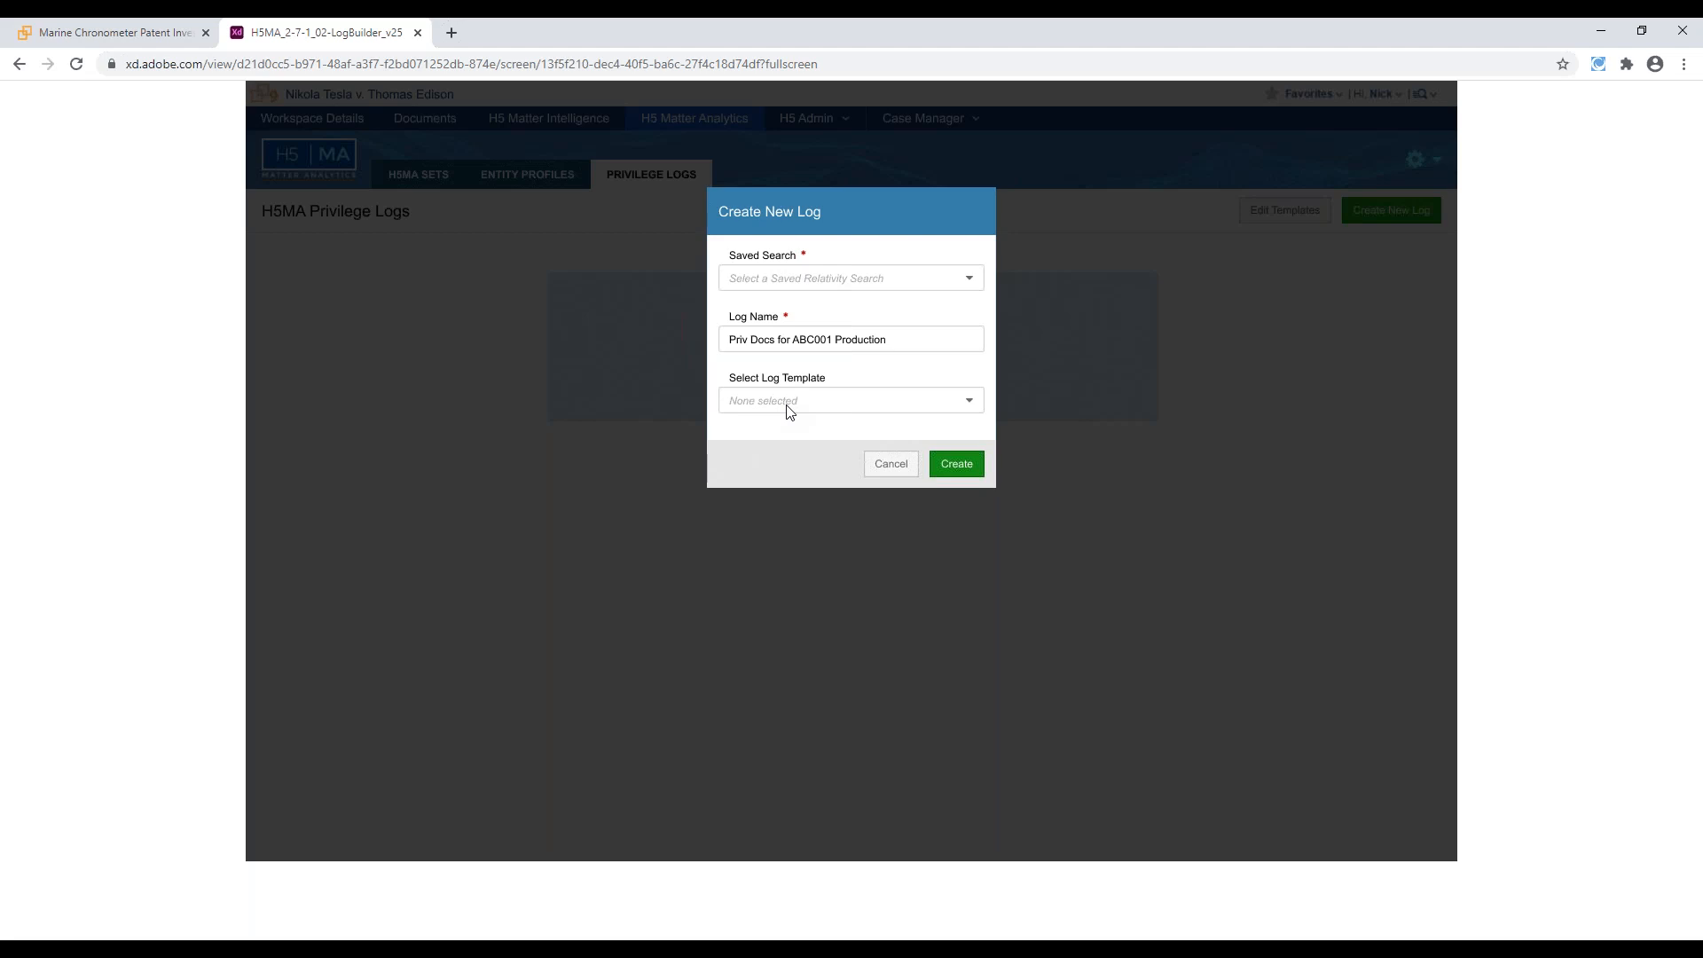
pyautogui.click(956, 465)
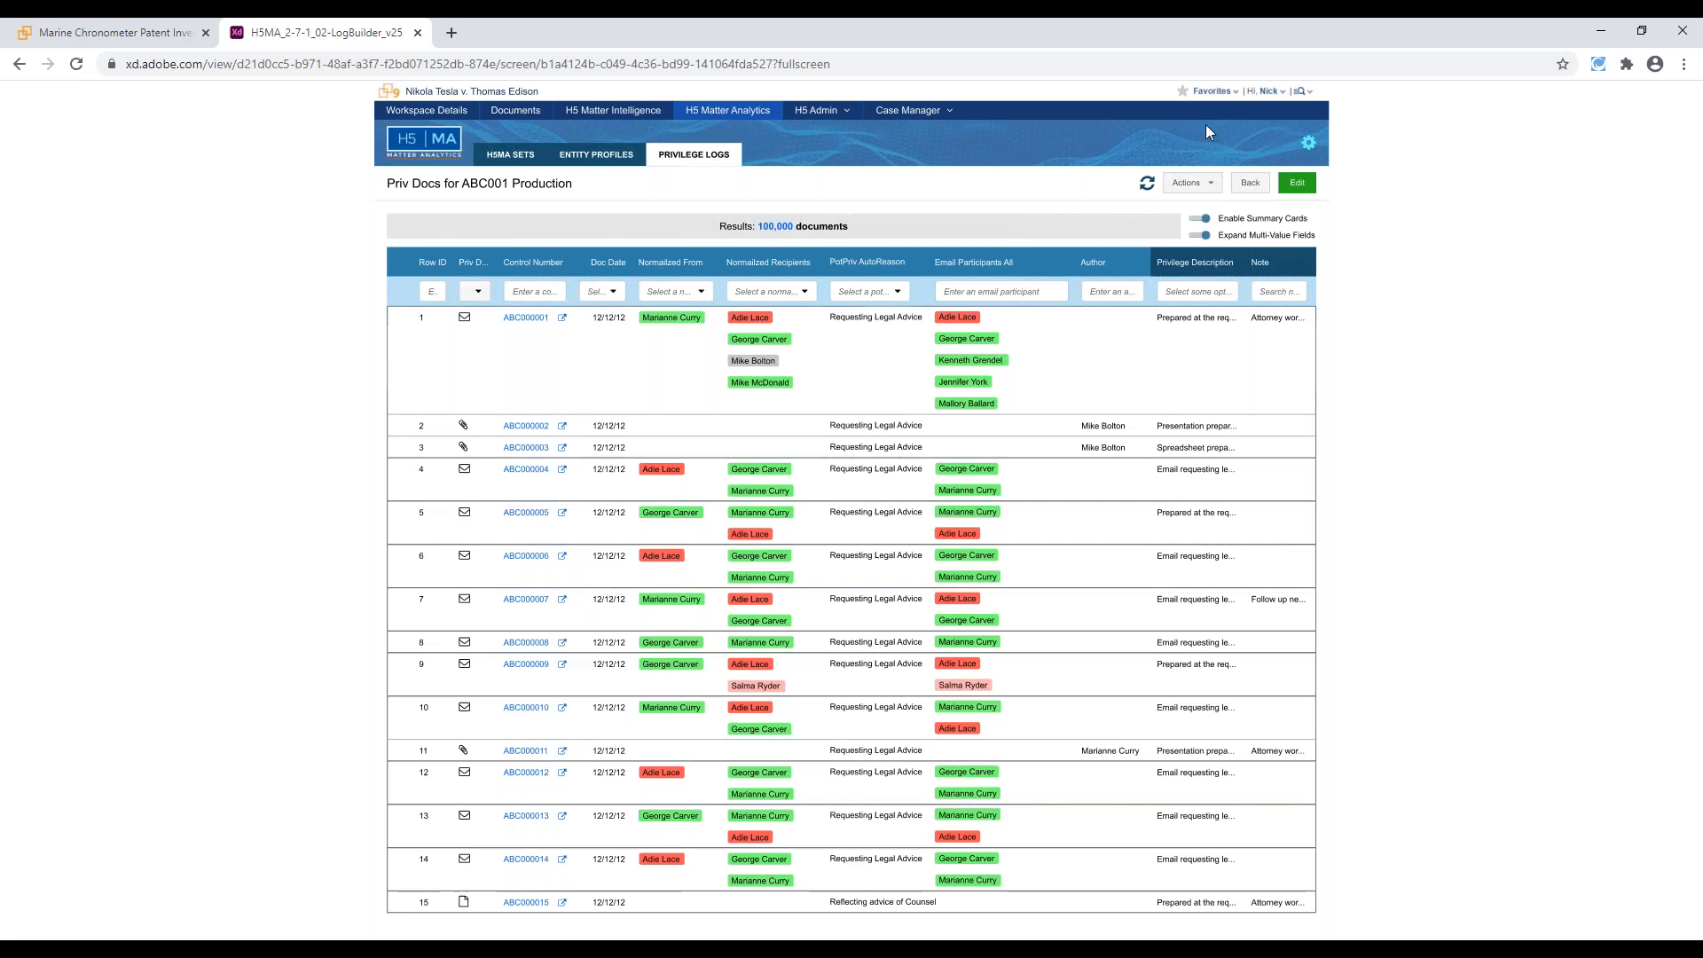
# Start a combined column for the privilege log, name it Privilege Description and add a rule to it
pyautogui.click(1148, 192)
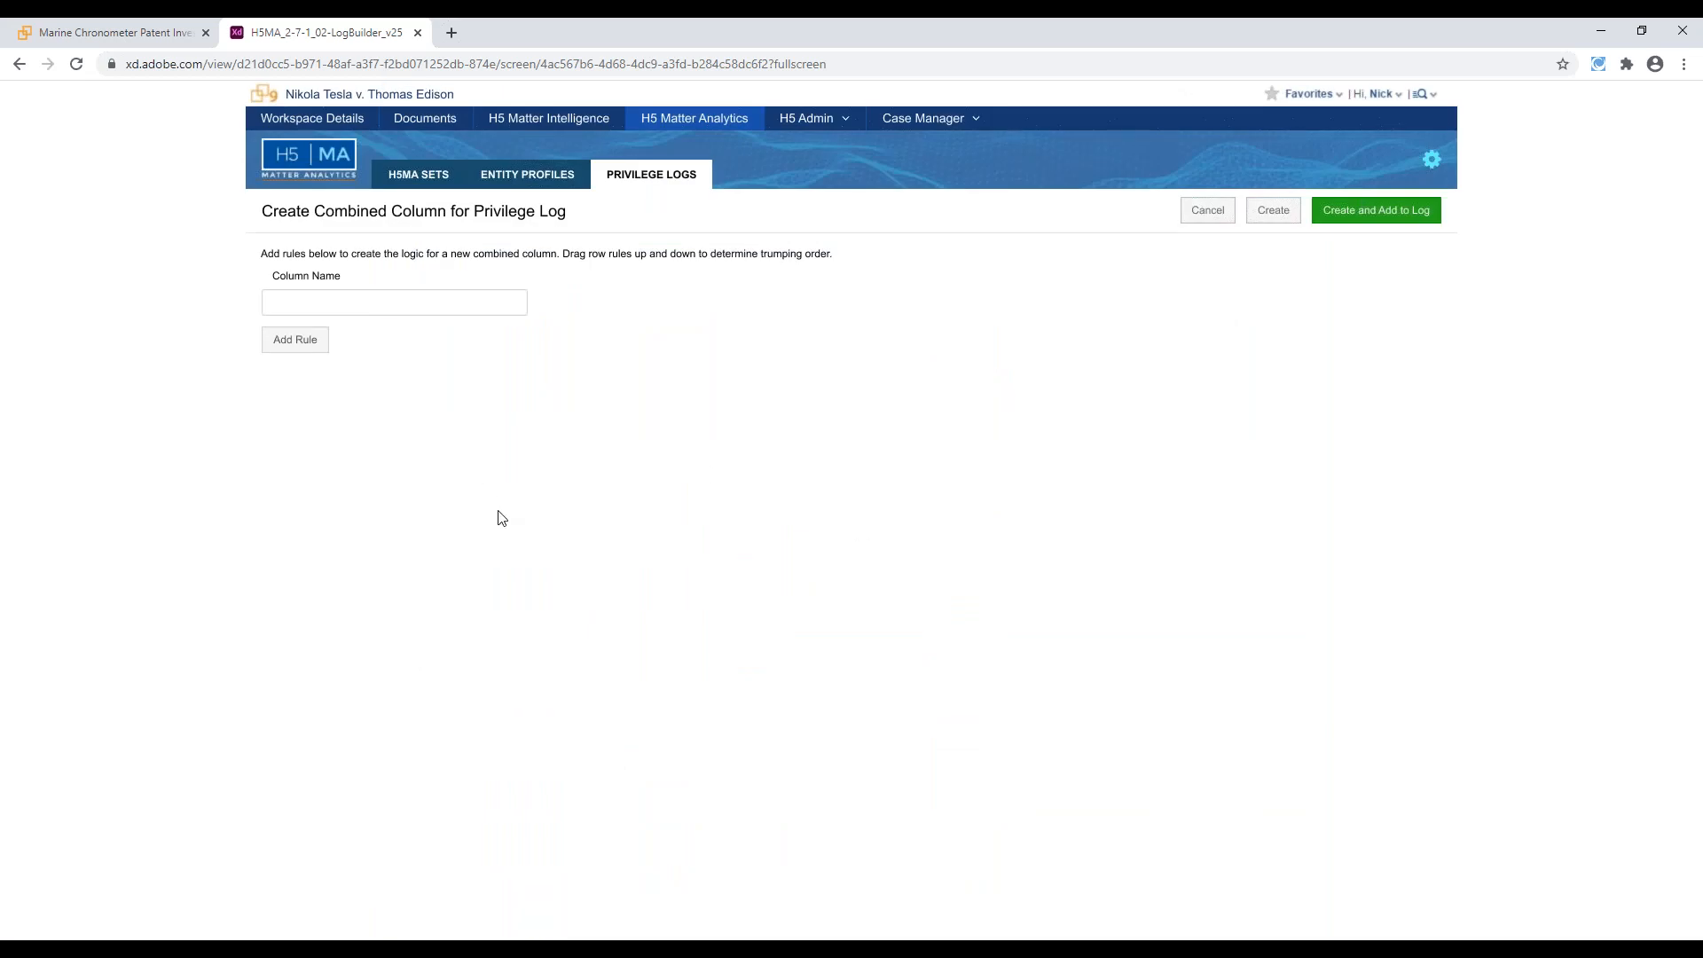
pyautogui.click(343, 310)
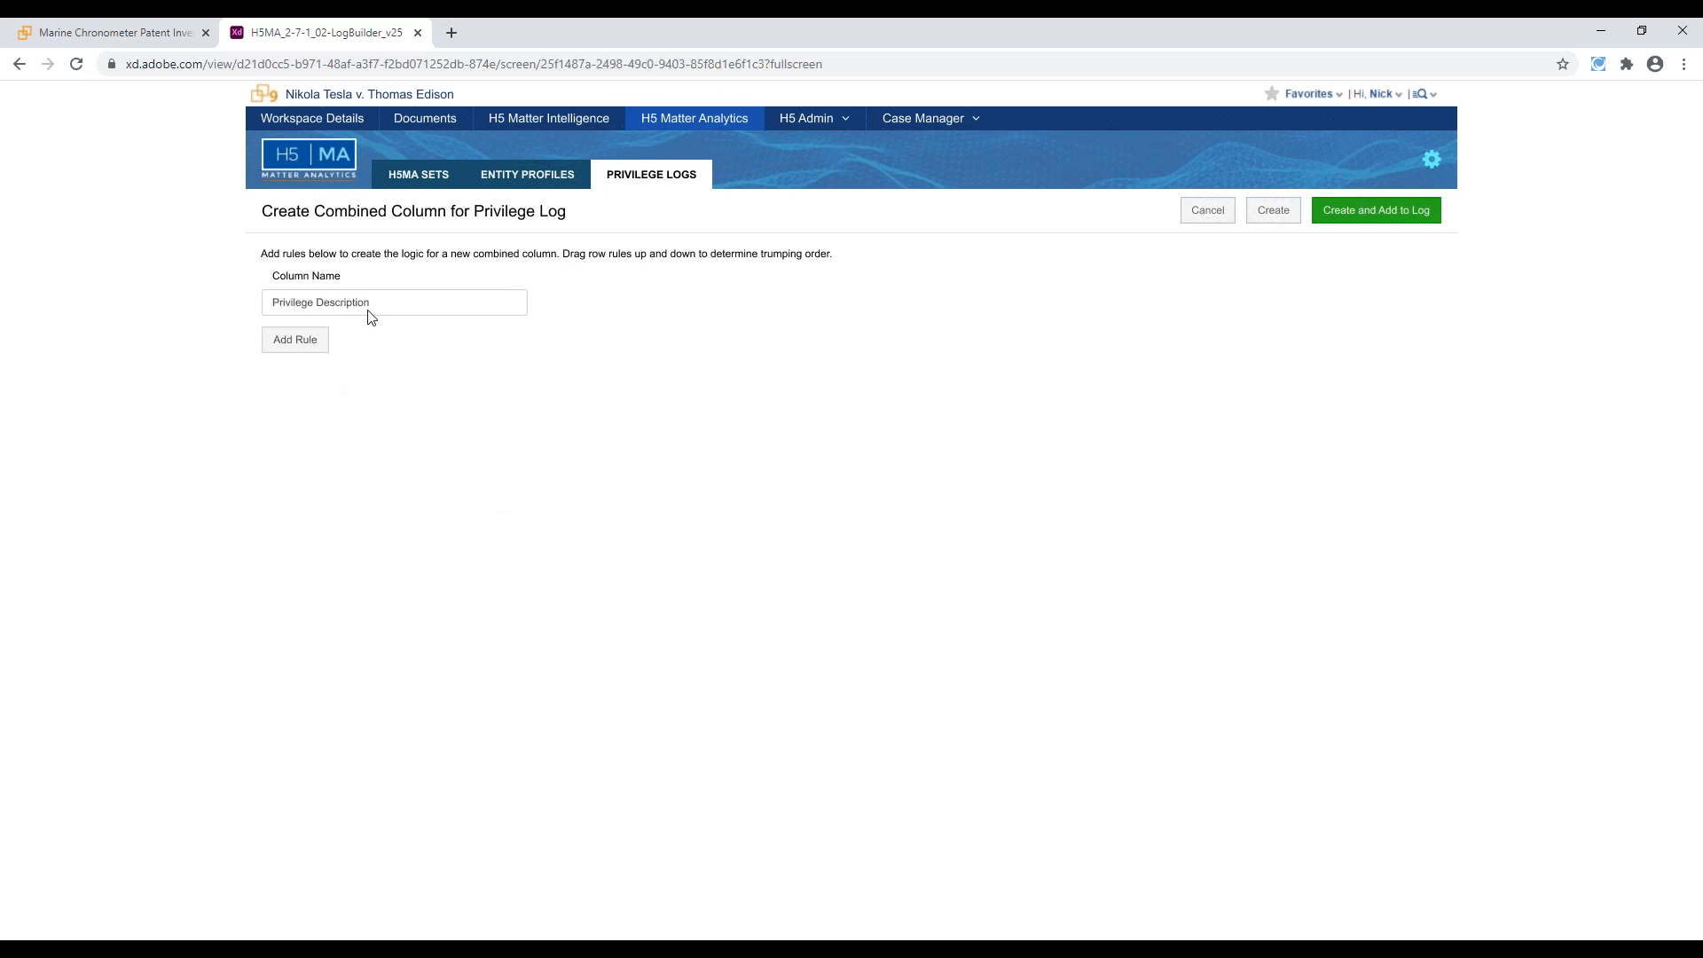
pyautogui.click(317, 354)
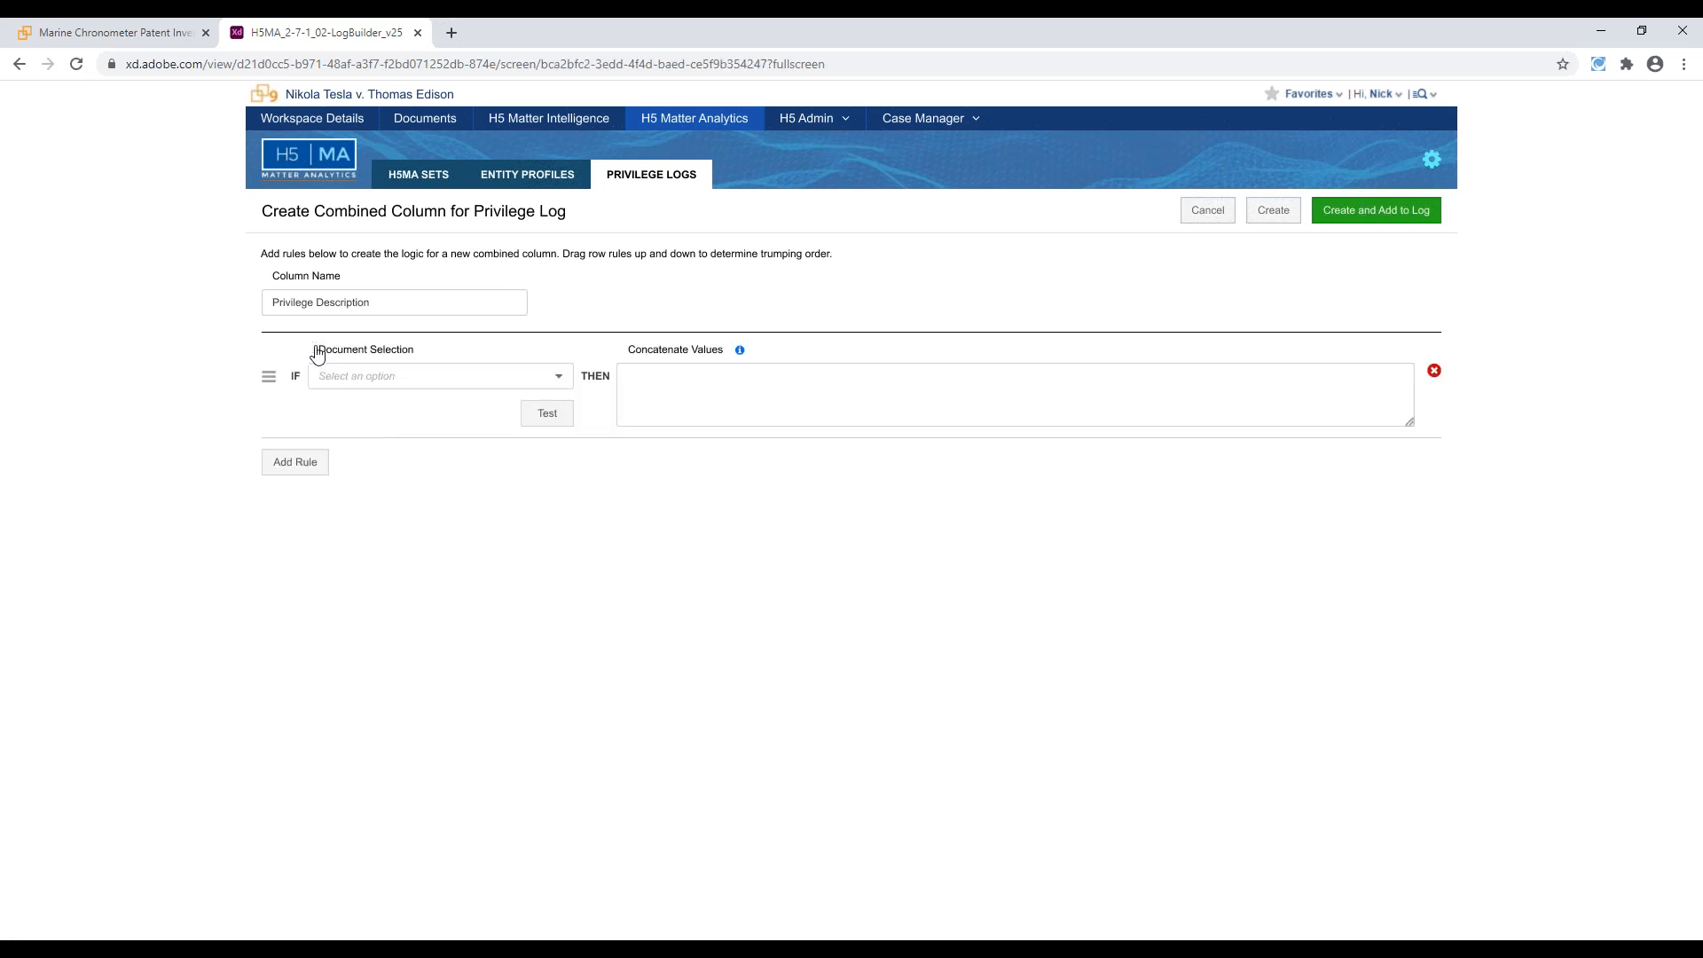
# Set the rule to Date Sent is on or before 1/1/2020, concatenating Priv Doc Type, AC Priv Reason, "and", WP Priv Reason, Priv Topic and With Attorney
pyautogui.click(424, 379)
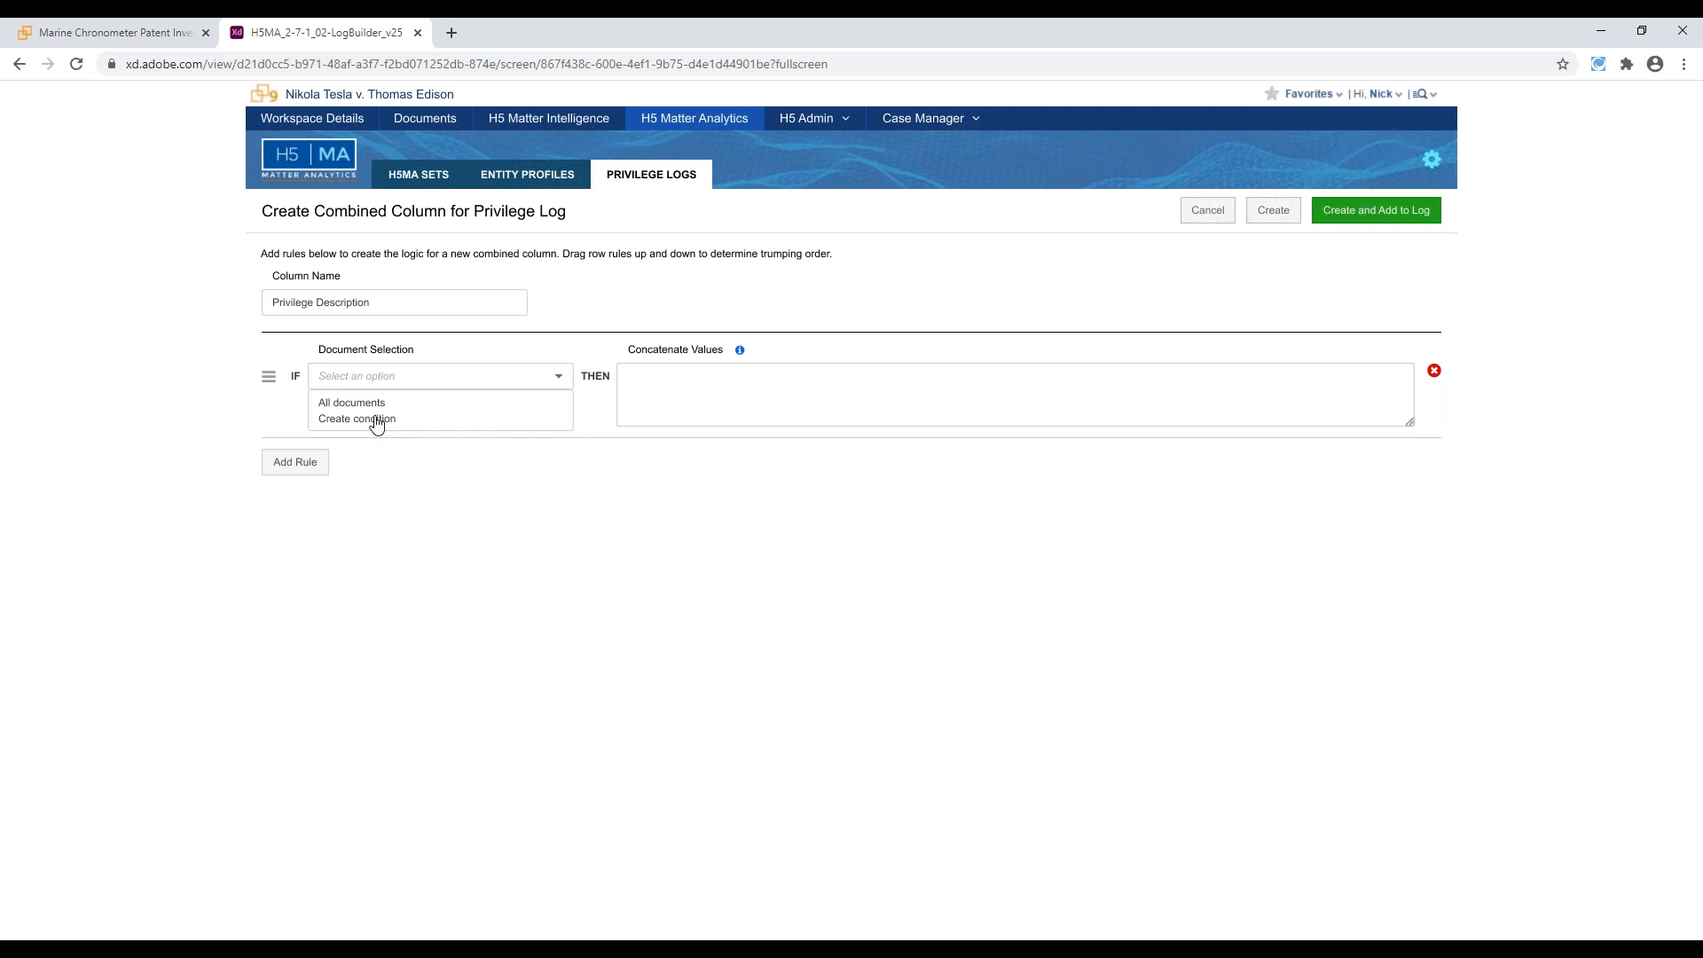
pyautogui.click(452, 382)
pyautogui.click(652, 401)
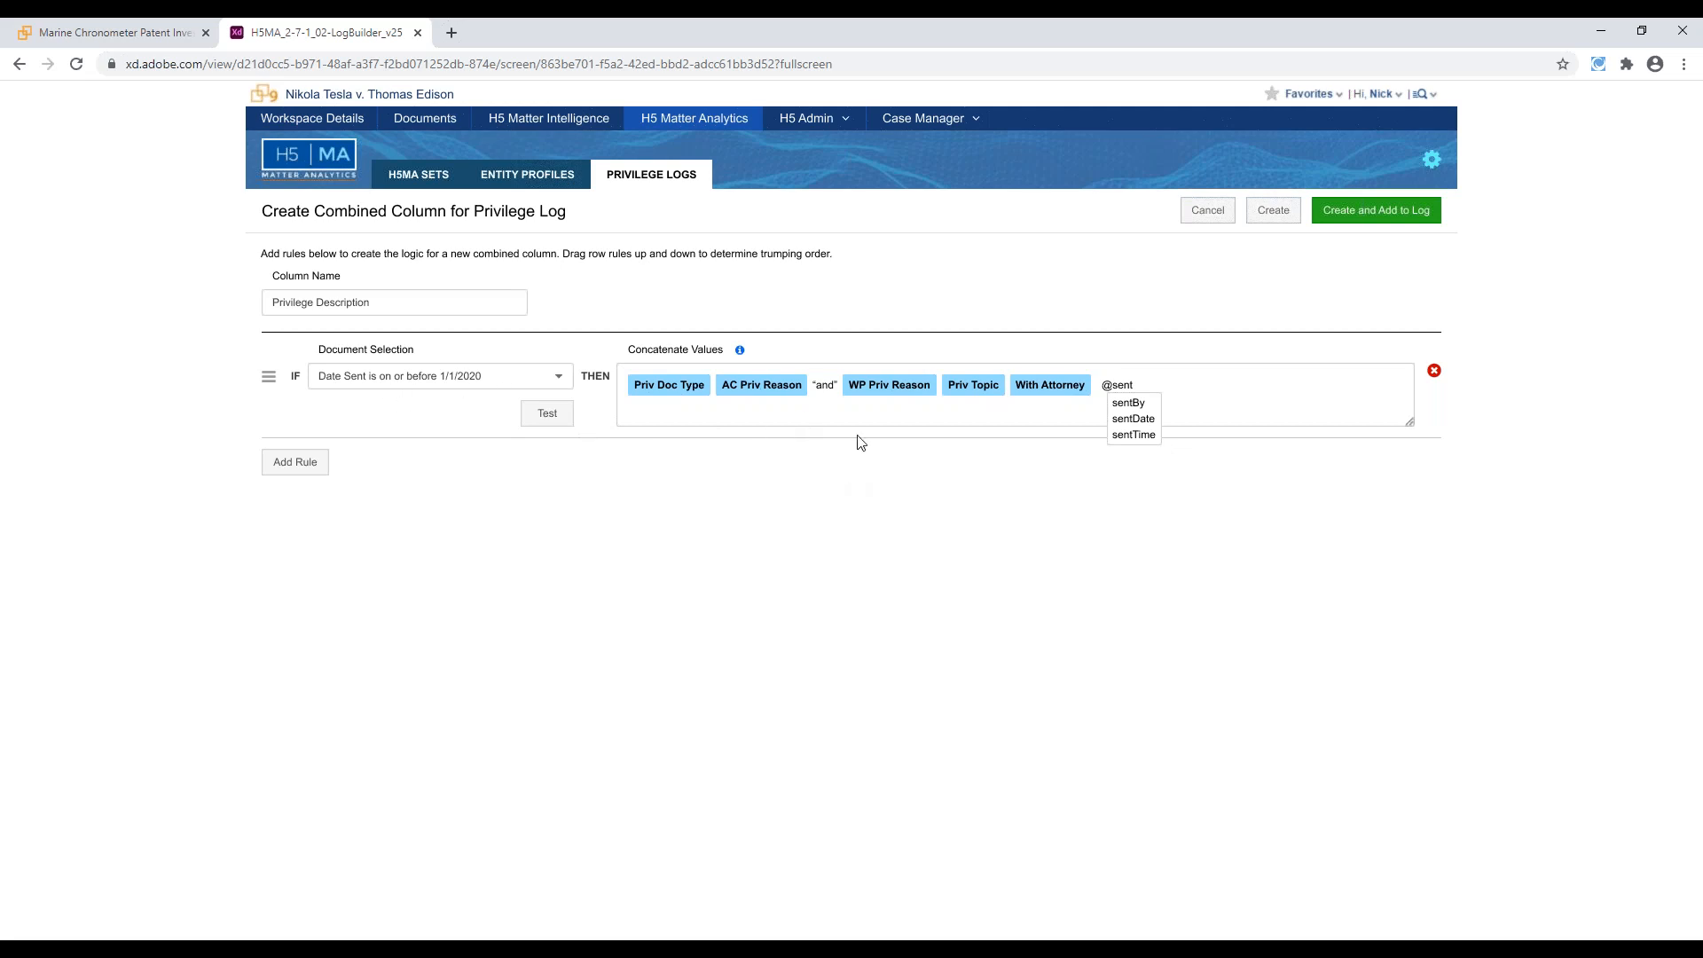
# Inspect the WP Priv Reason field attributes and test the rule, tracing the Priv Doc Type value in the sample output
pyautogui.click(885, 397)
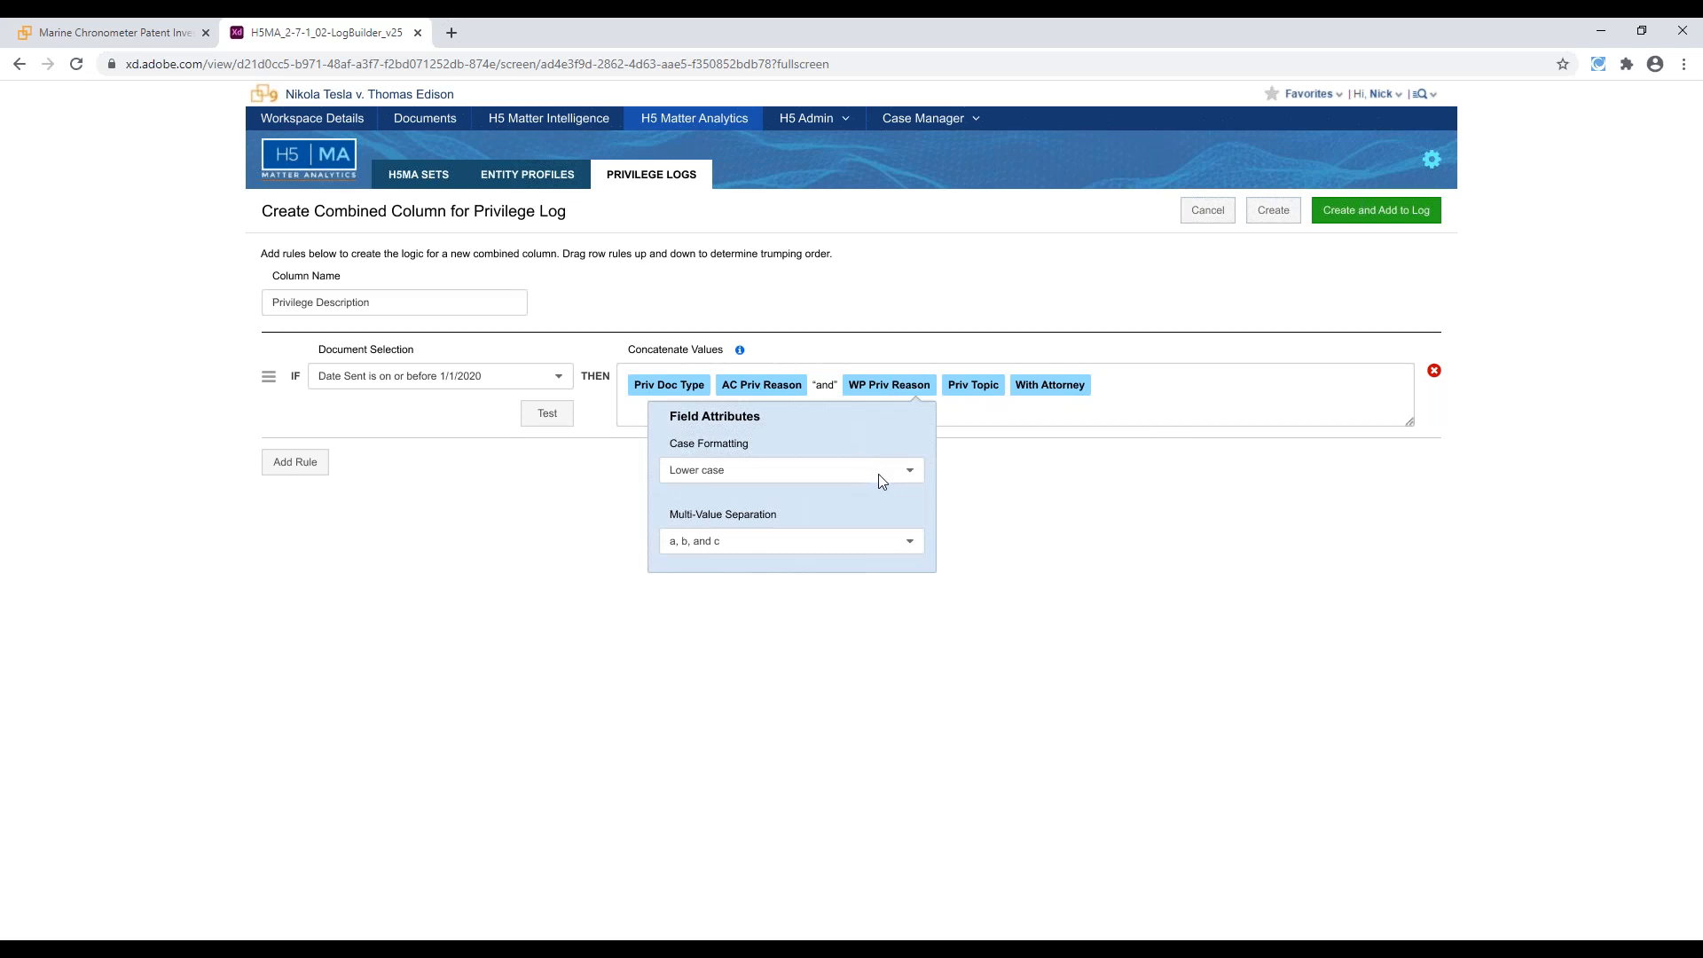
pyautogui.click(893, 396)
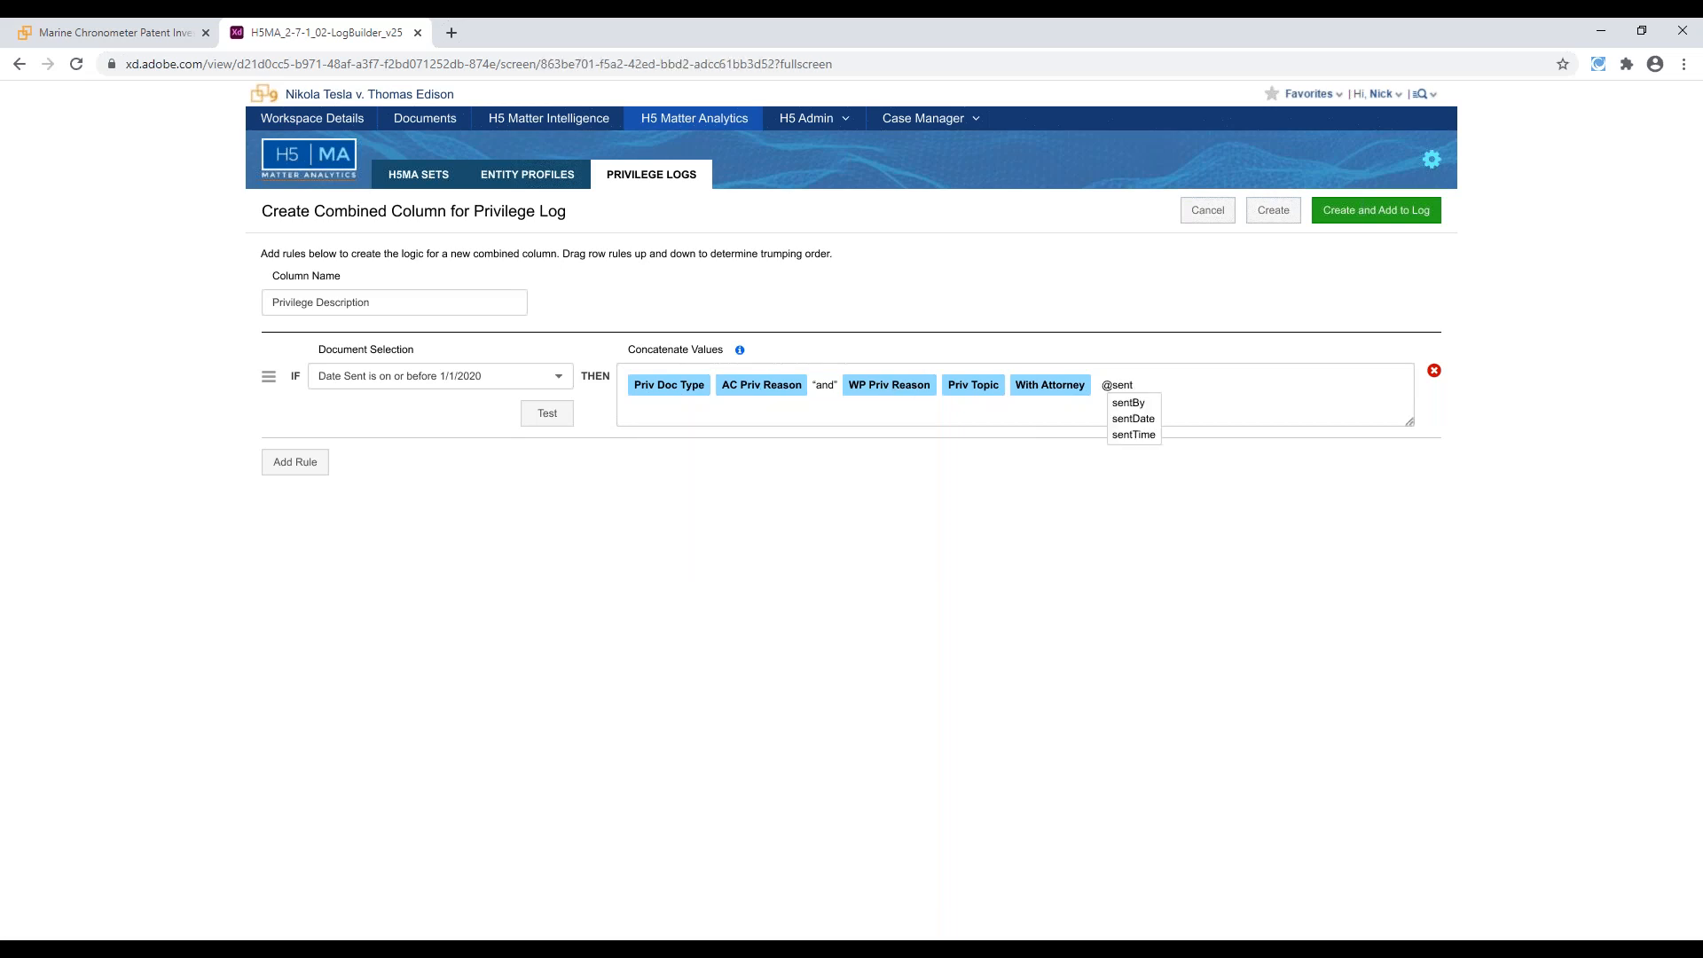
pyautogui.click(539, 420)
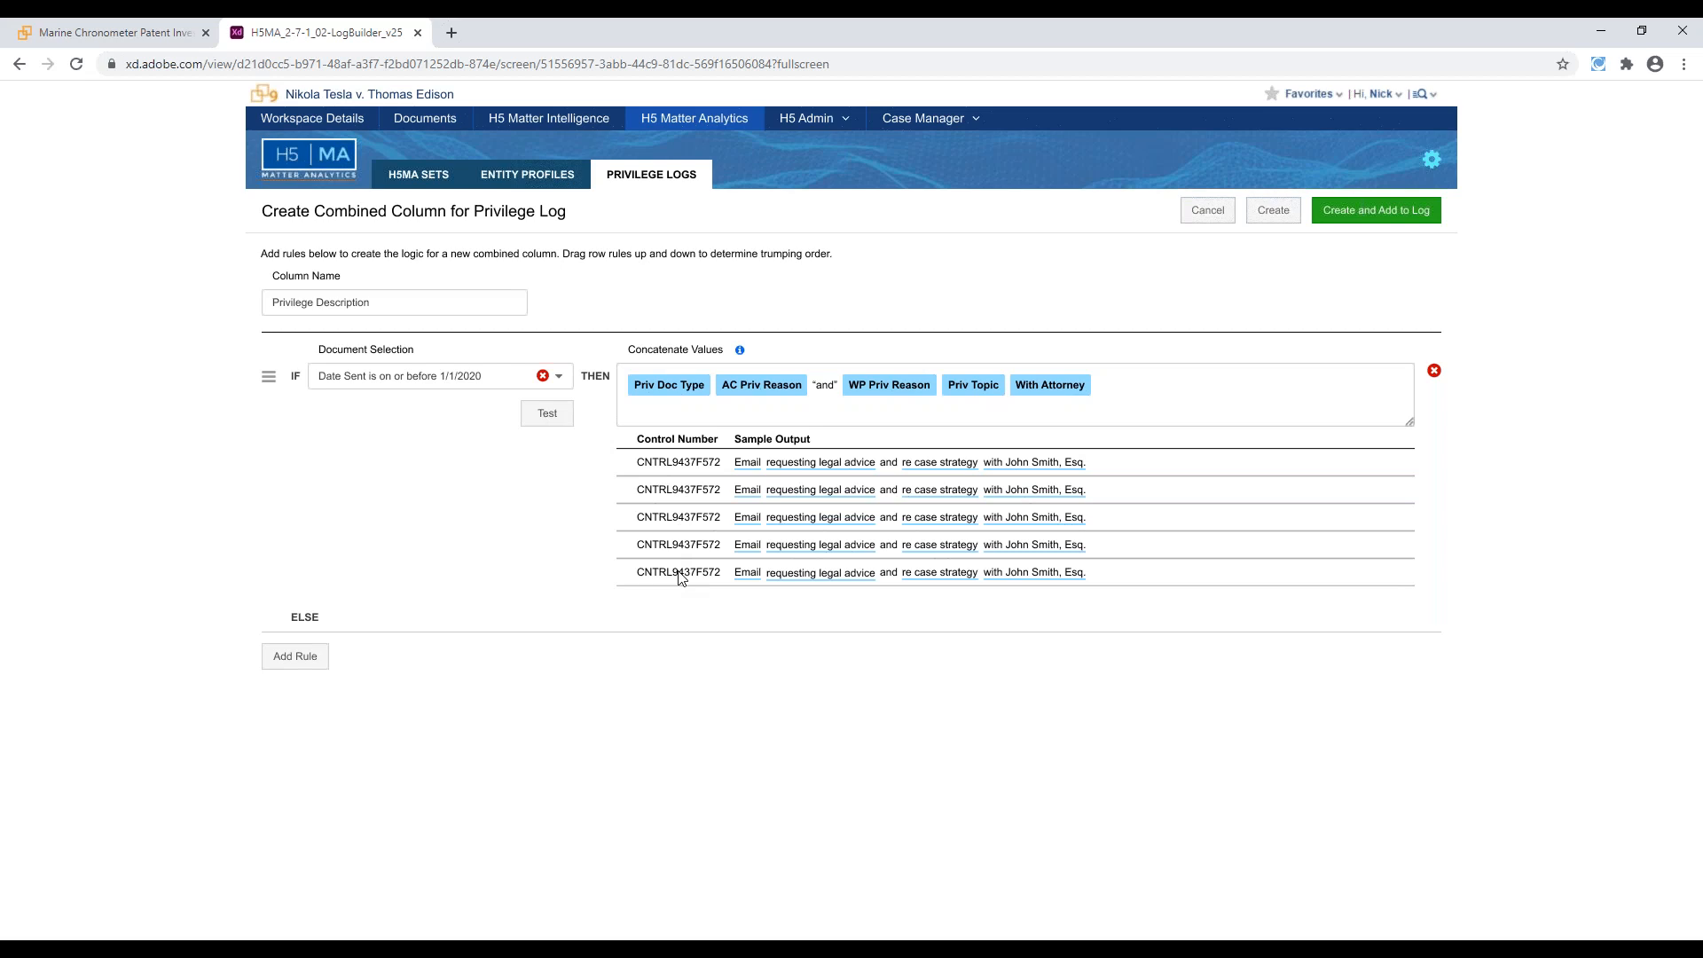
pyautogui.click(686, 394)
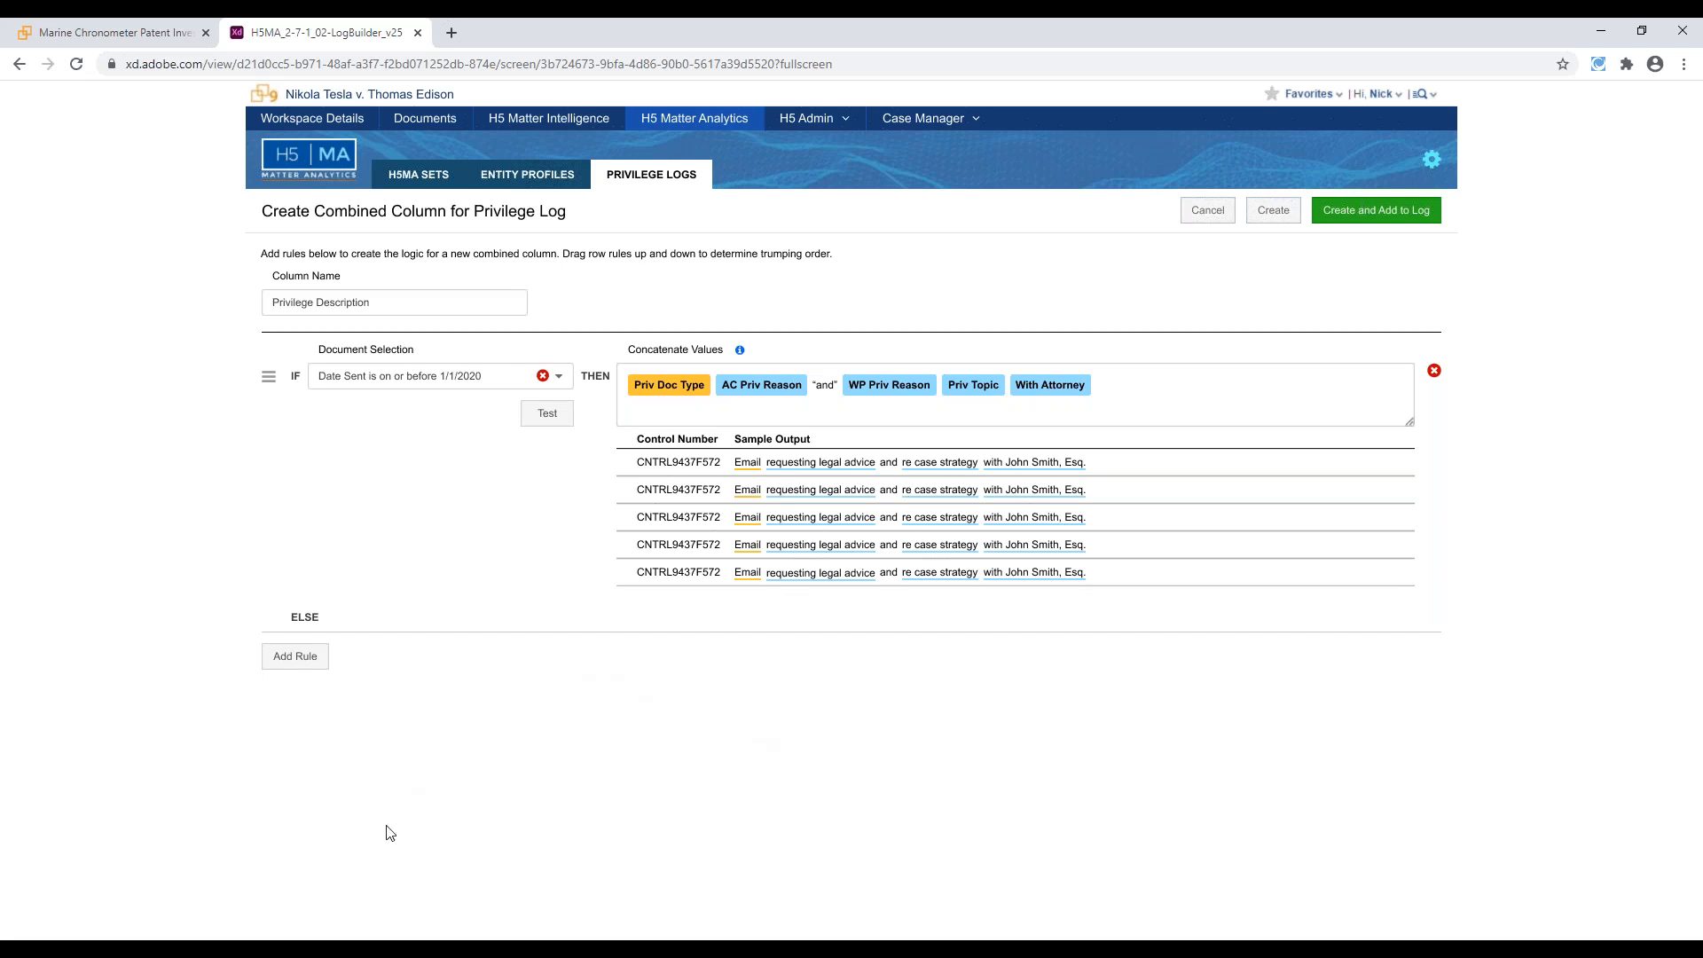
# Switch to the PowerPoint slide show and advance past the Privilege Log Builder slide to the Questions slide
pyautogui.moveTo(412, 948)
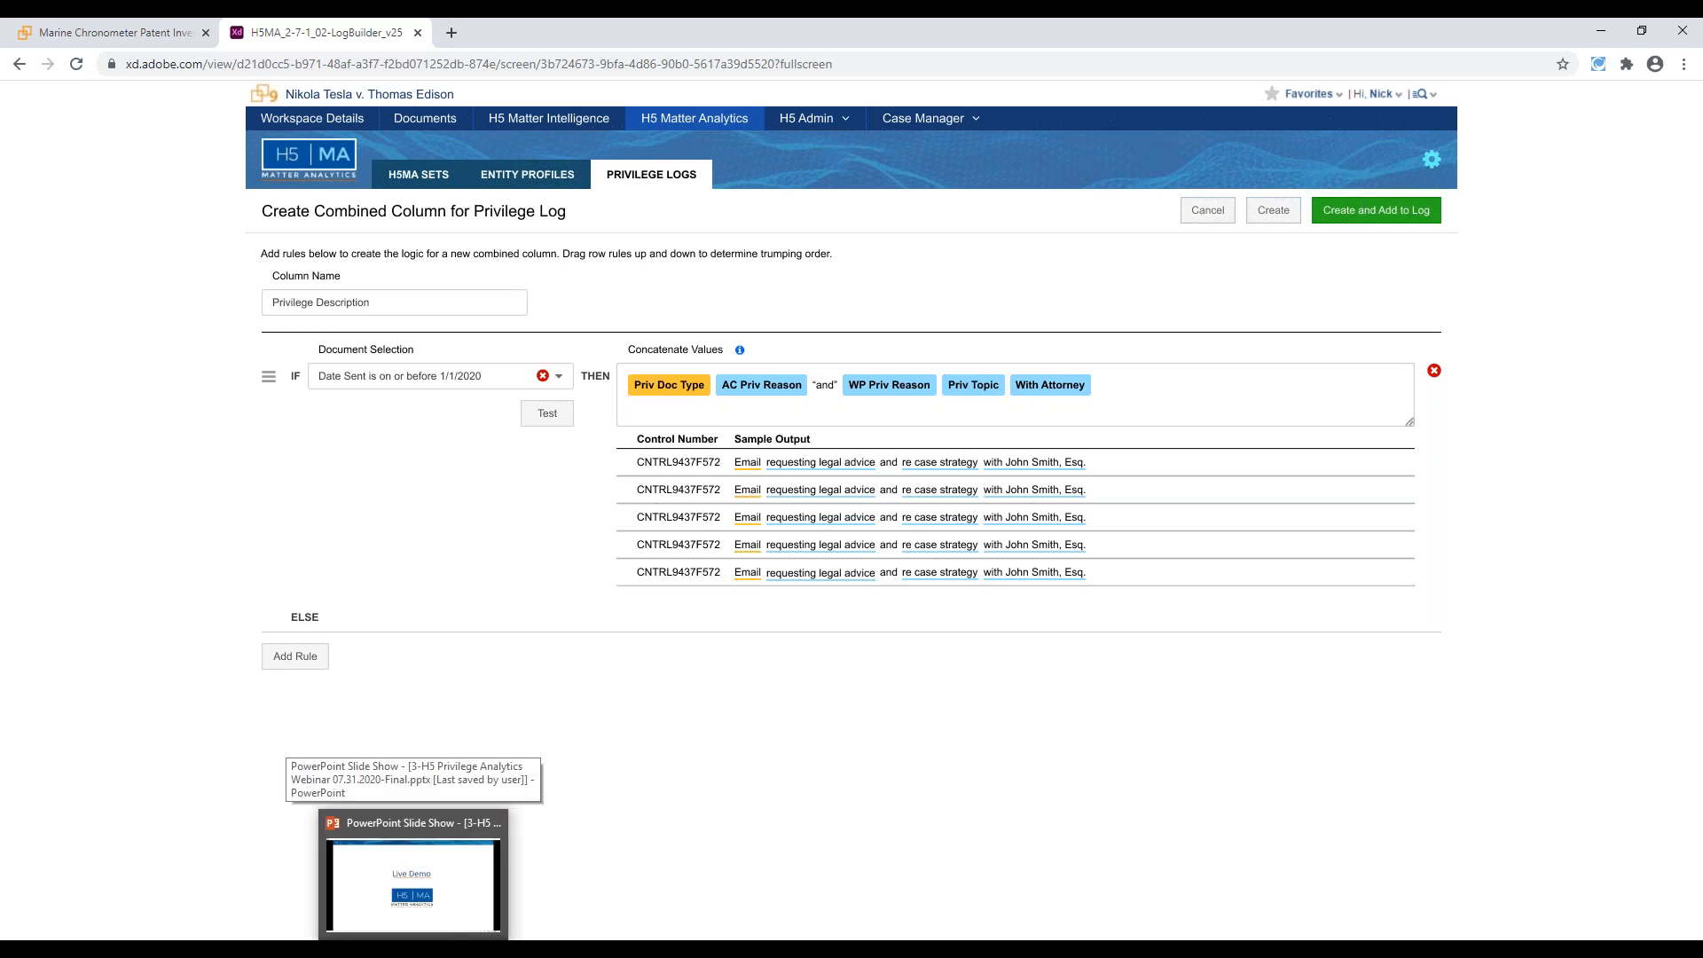
pyautogui.click(413, 882)
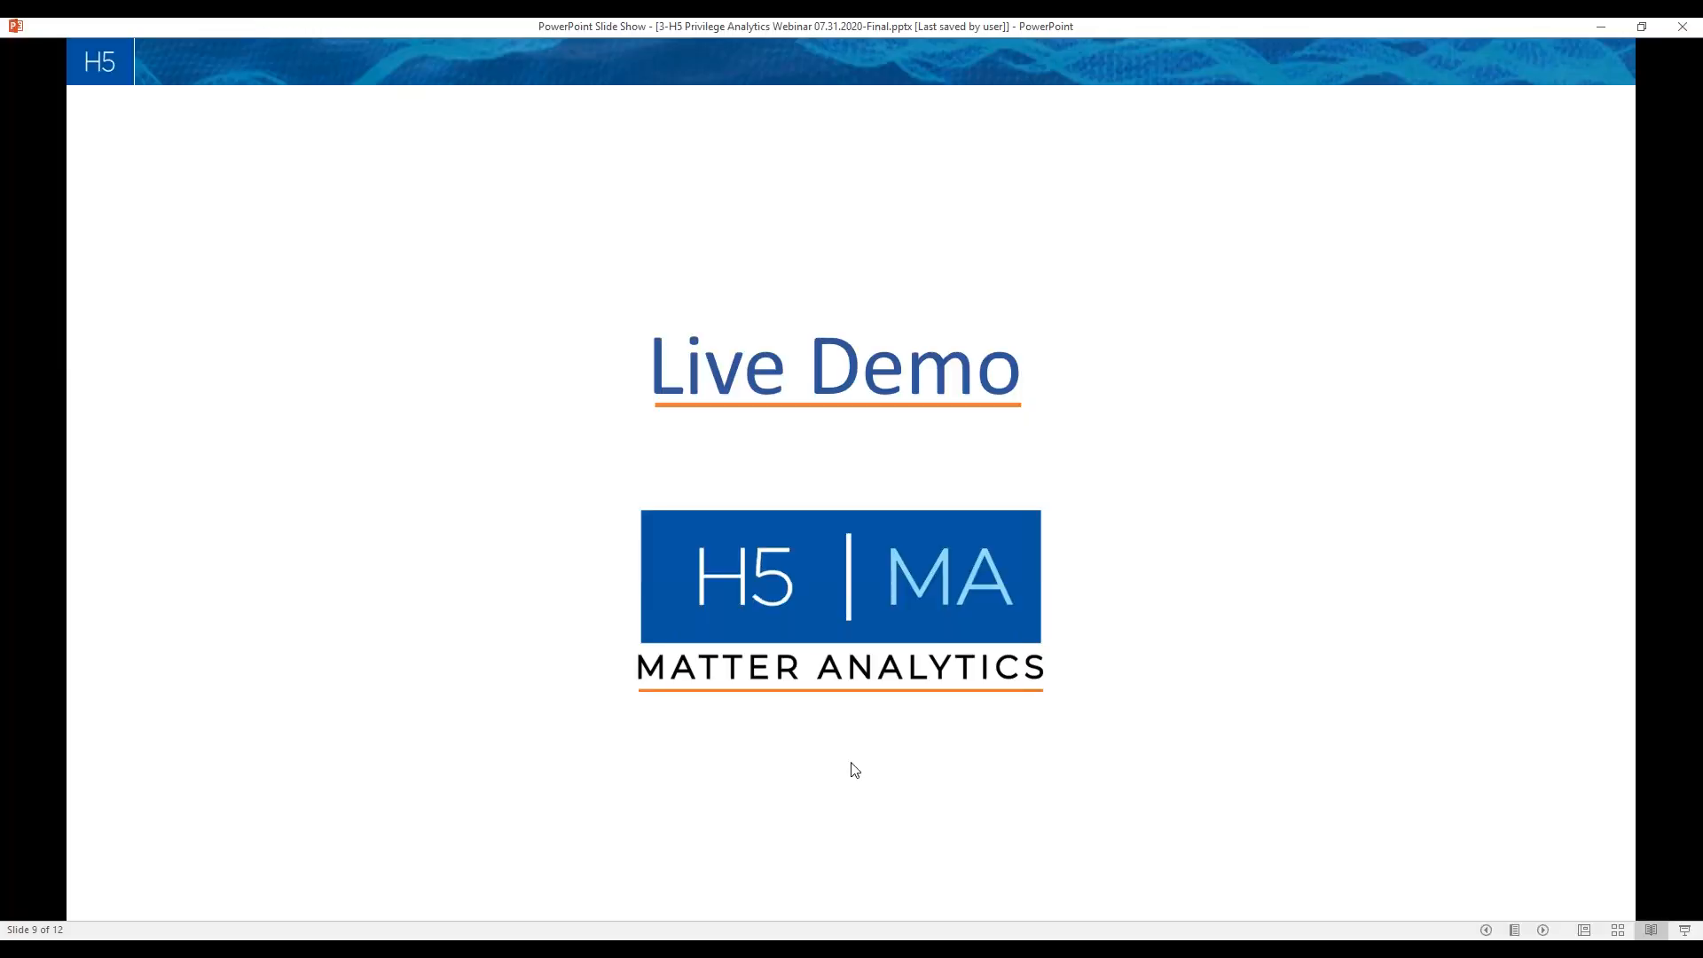
pyautogui.click(918, 637)
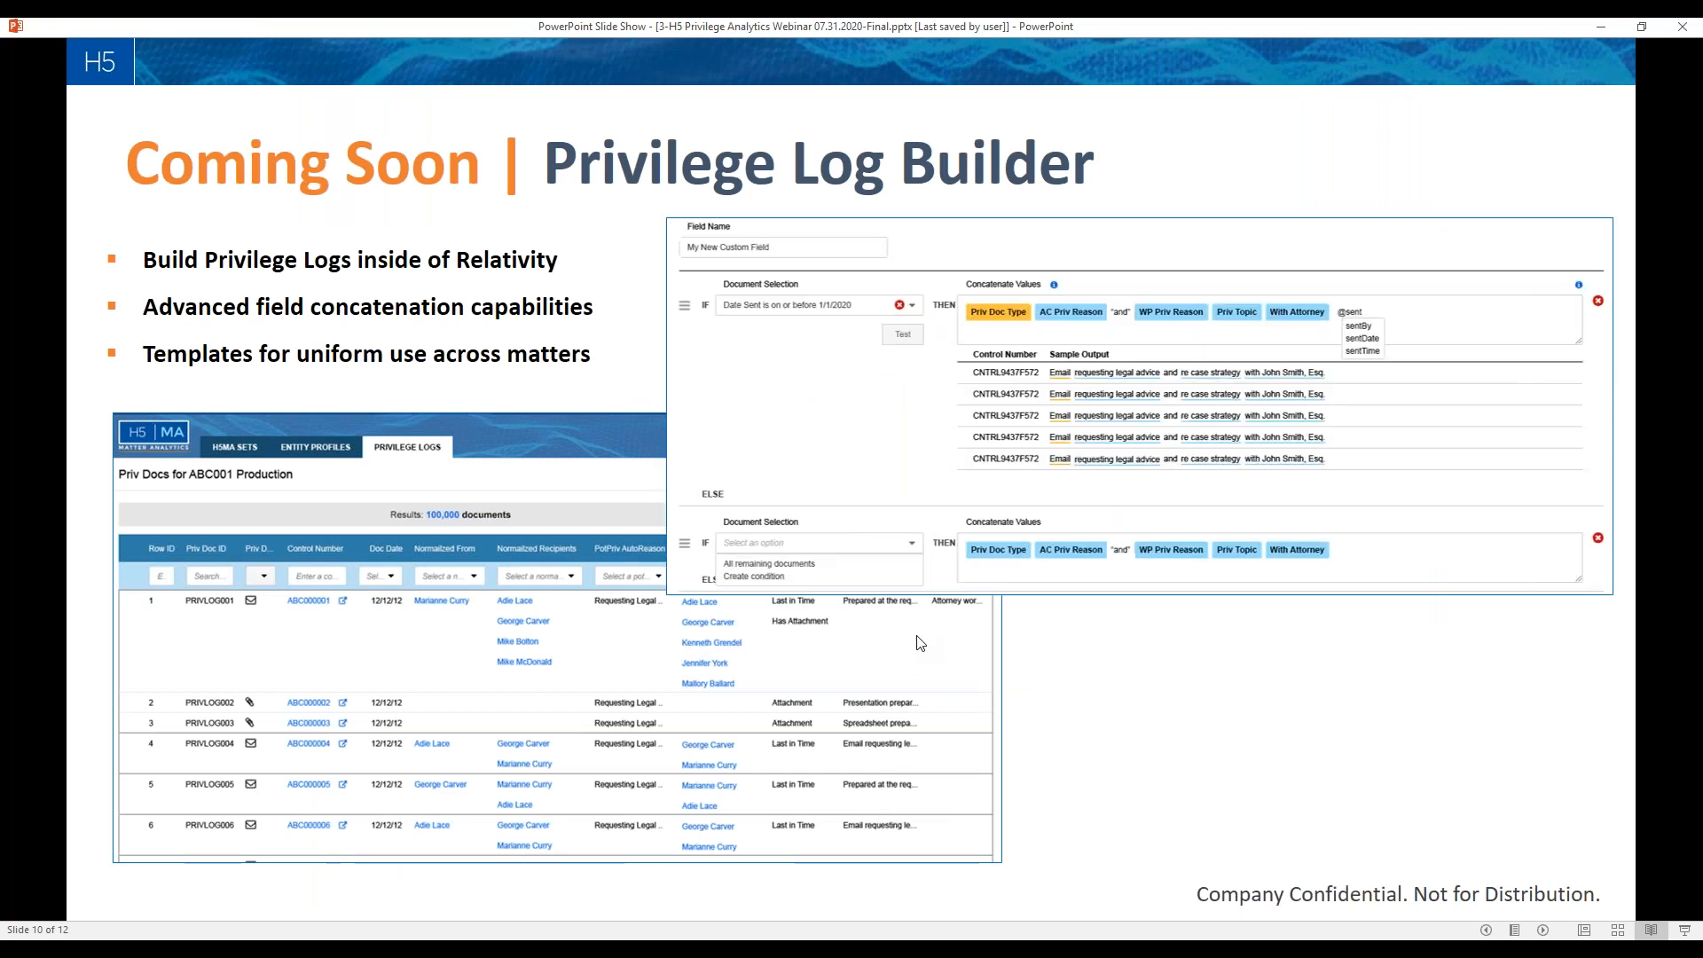
pyautogui.click(917, 643)
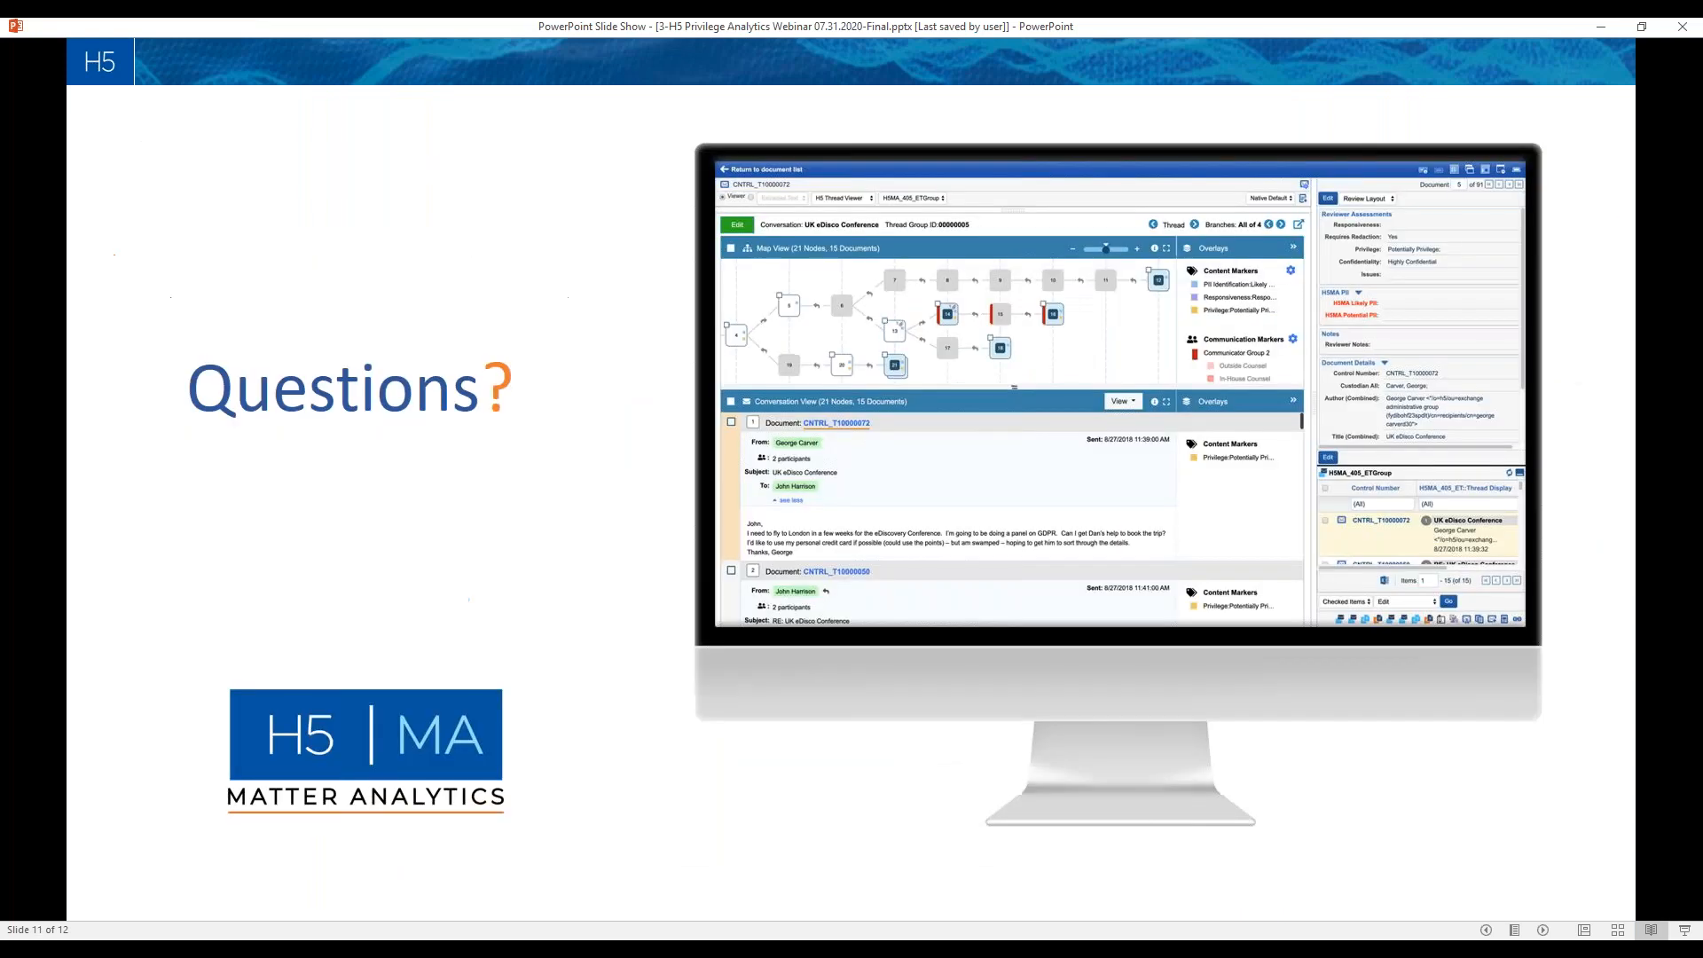